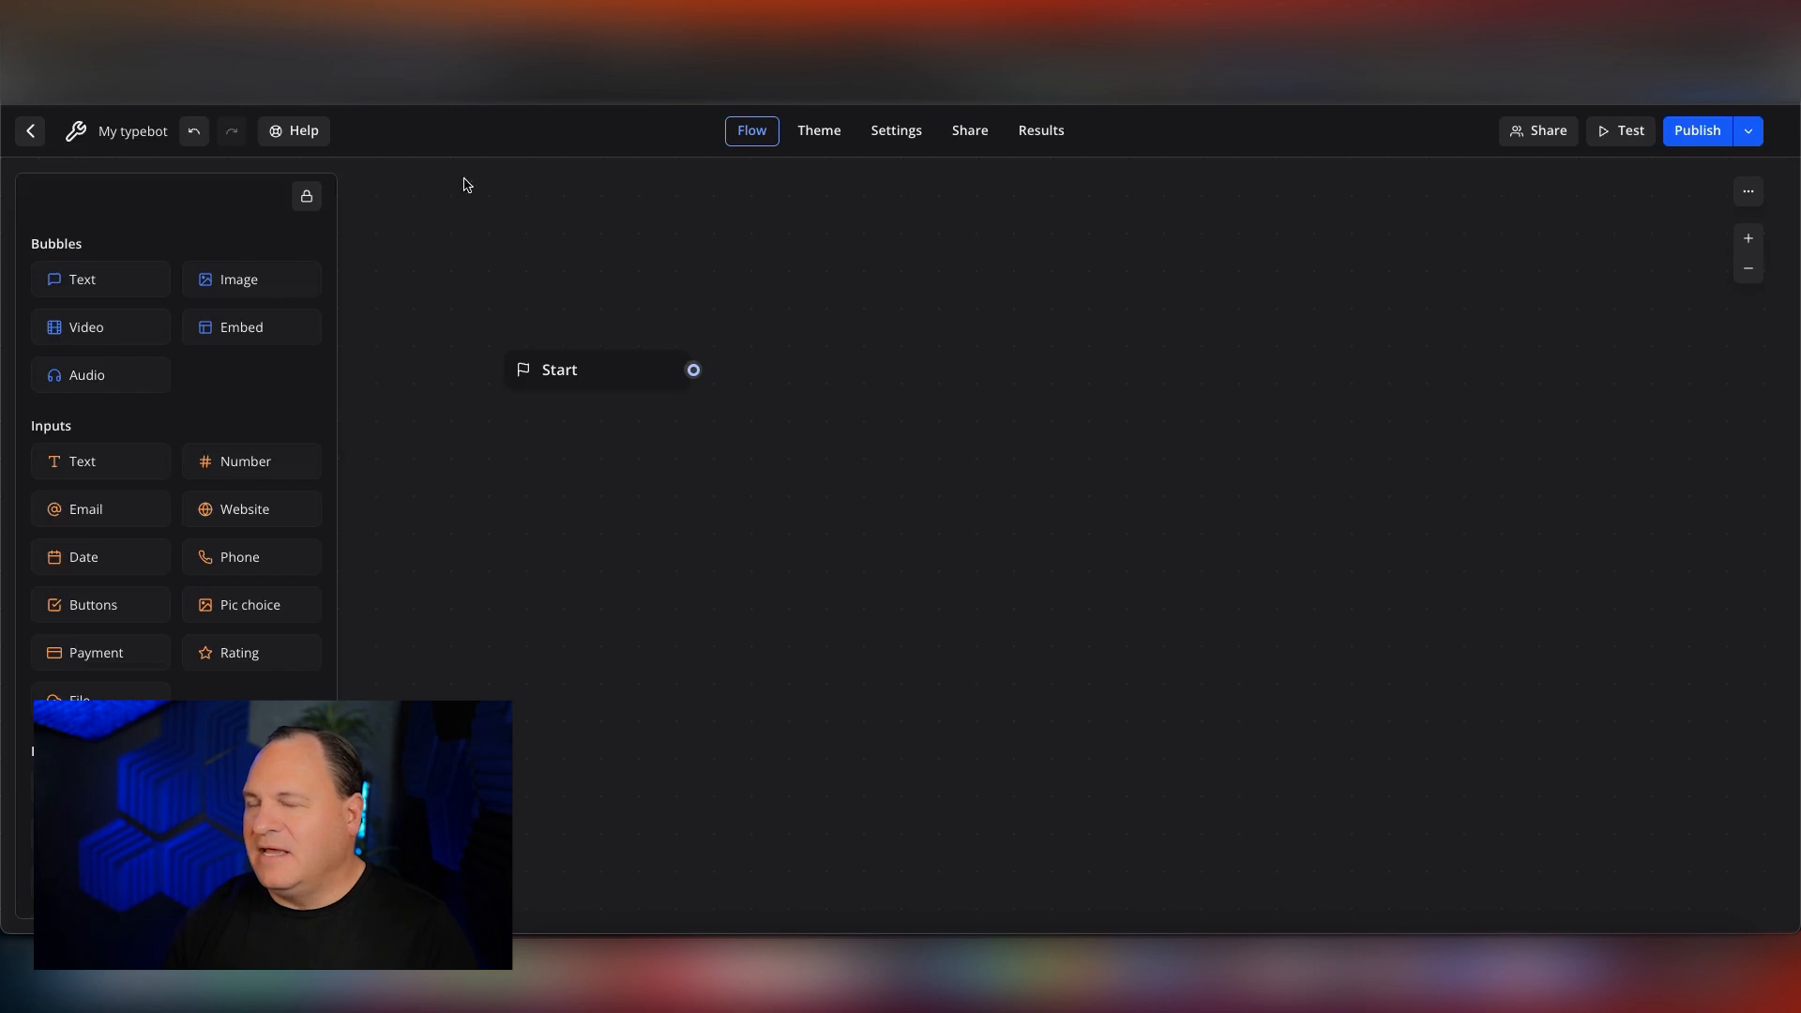
Create a new group beside the Start block containing two text bubbles.
scroll(480, 244, up, 1)
scroll(481, 245, up, 2)
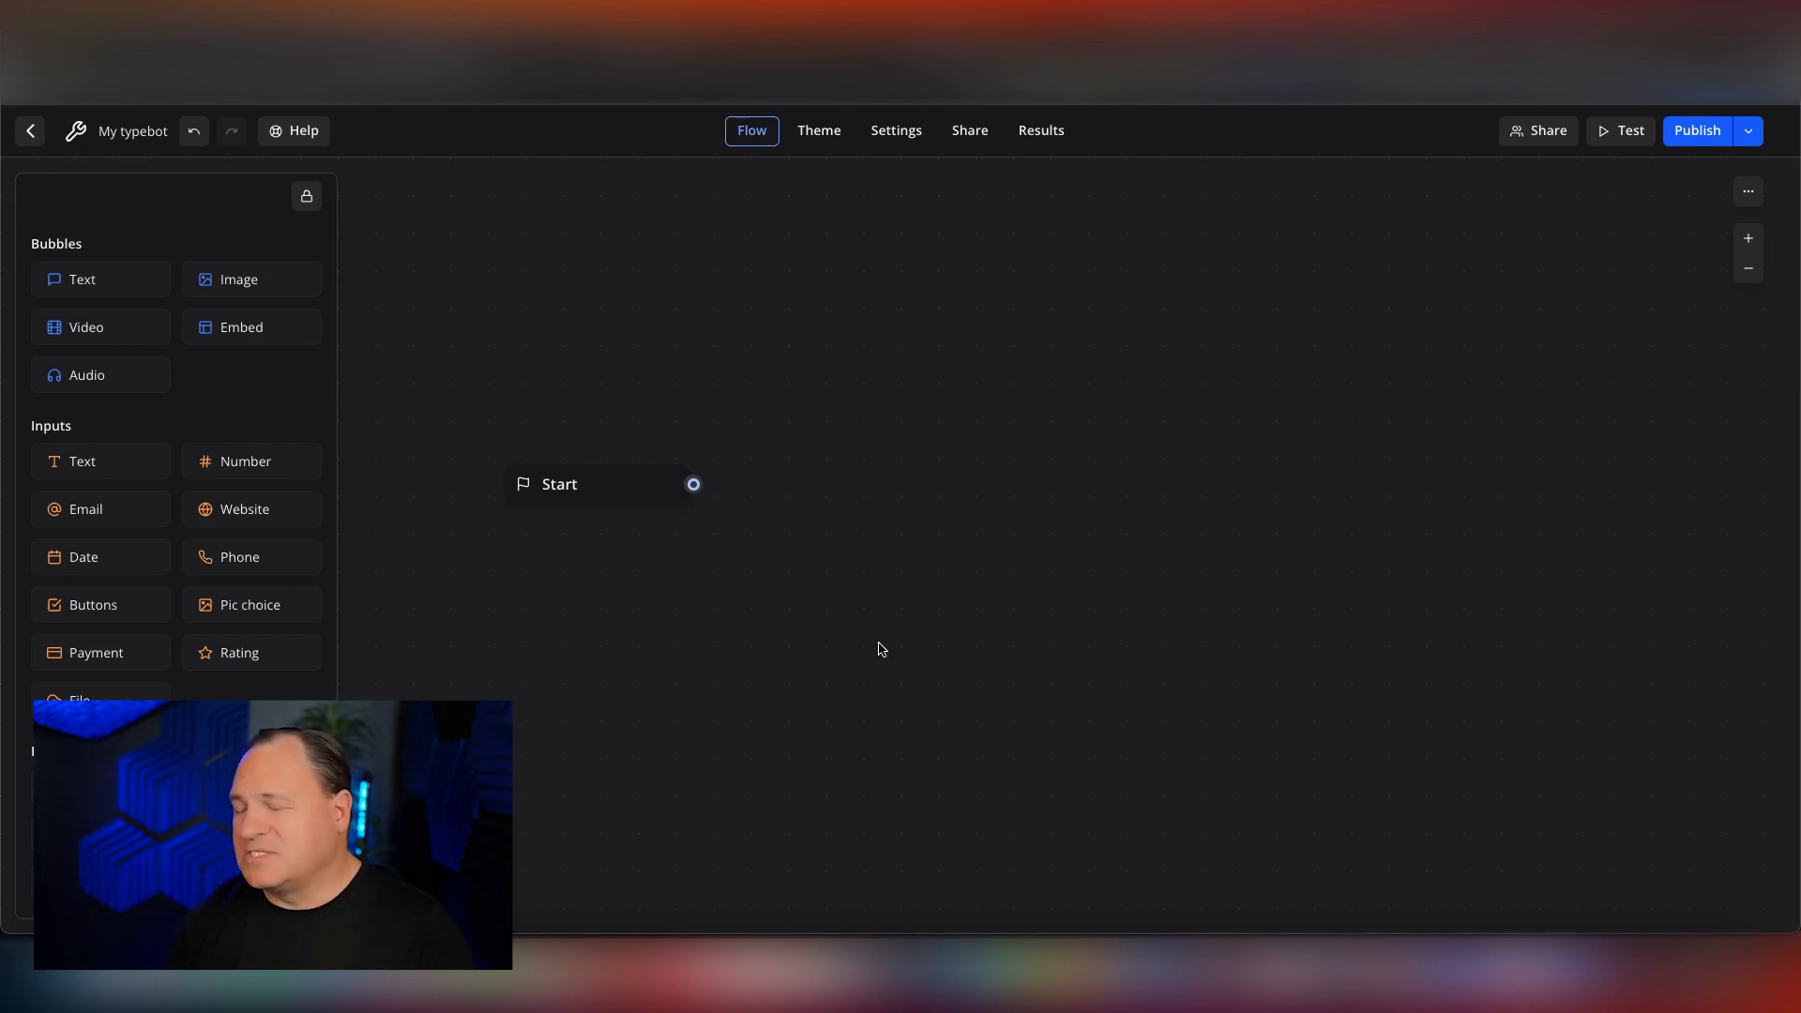
scroll(855, 638, right, 1)
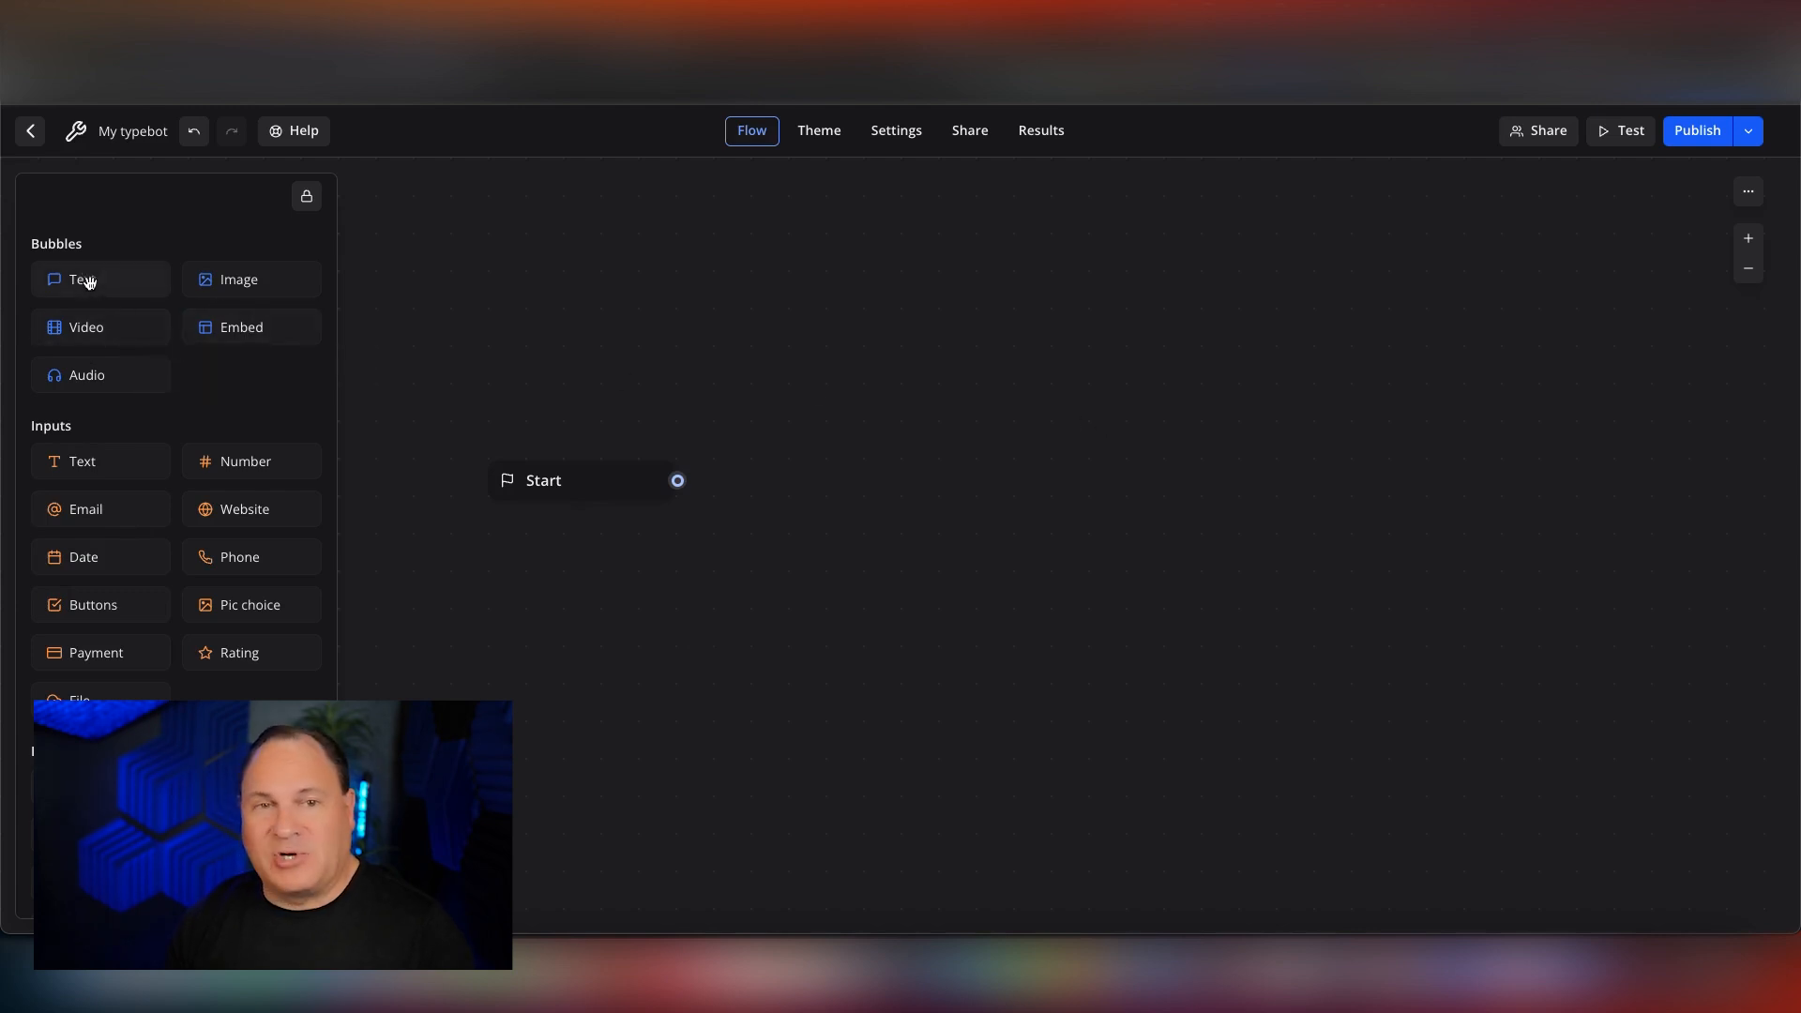
drag(84, 278, 849, 381)
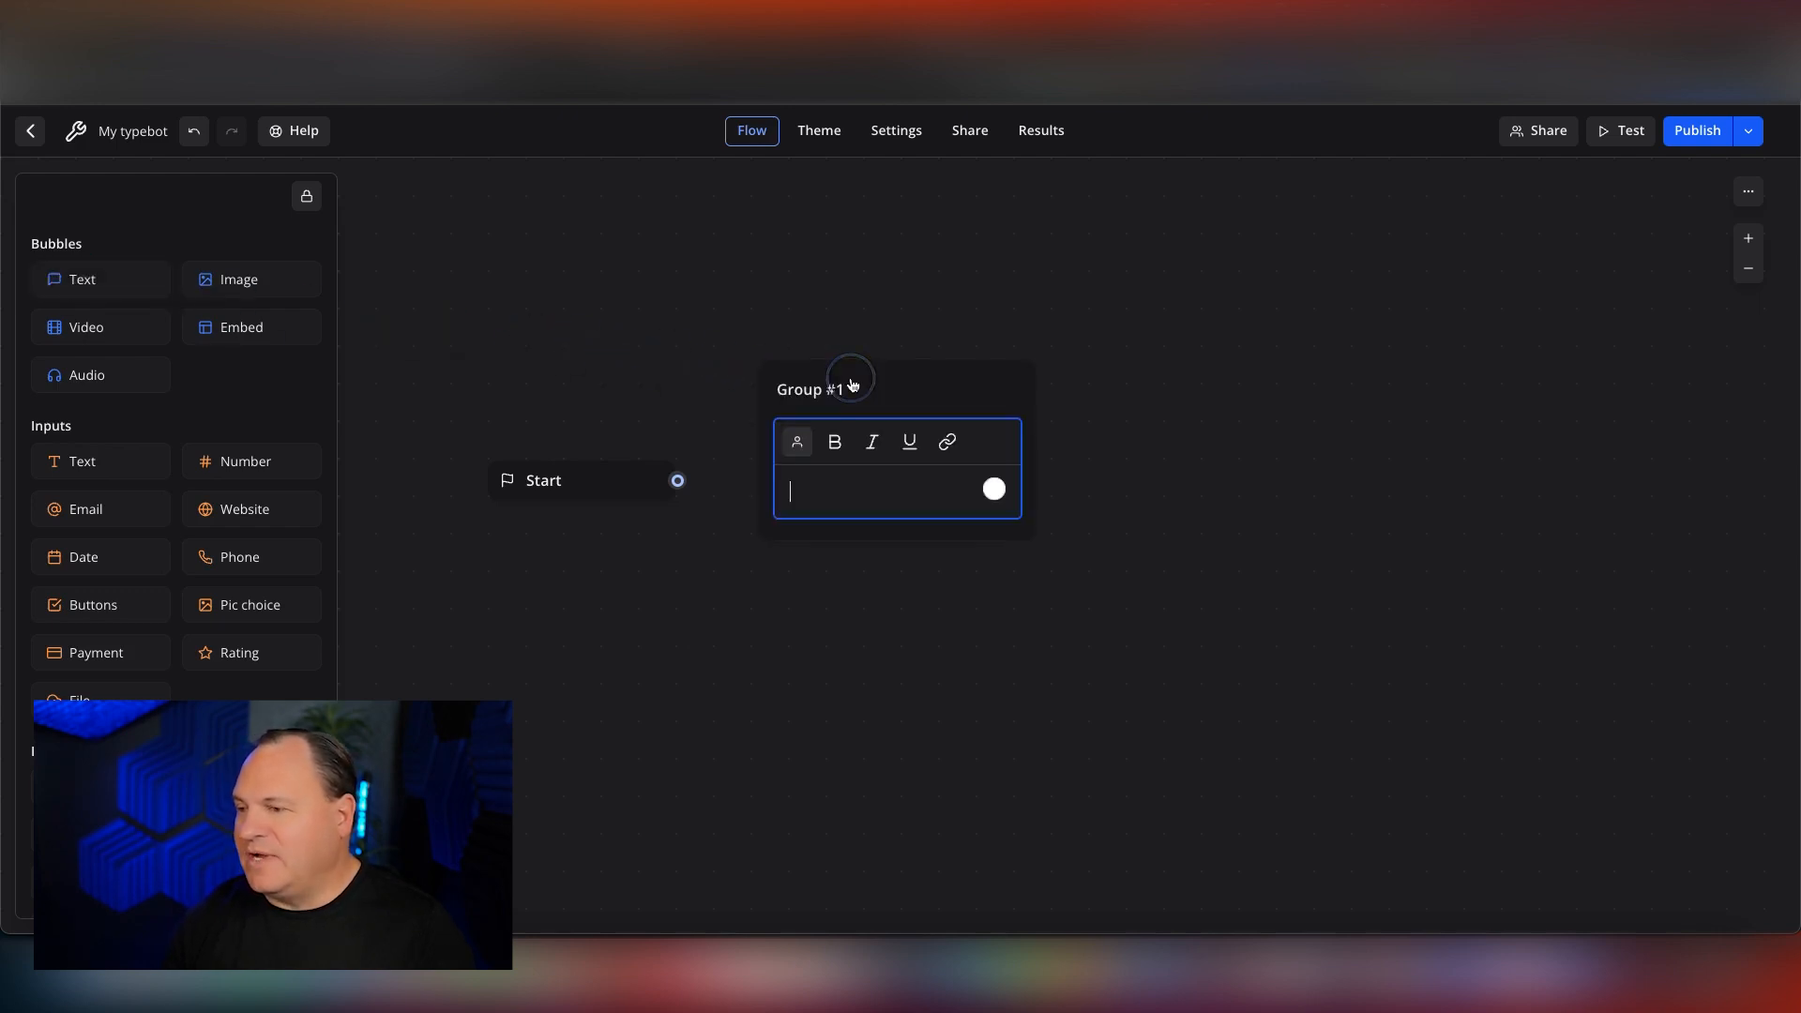
drag(83, 280, 895, 497)
drag(947, 382, 953, 420)
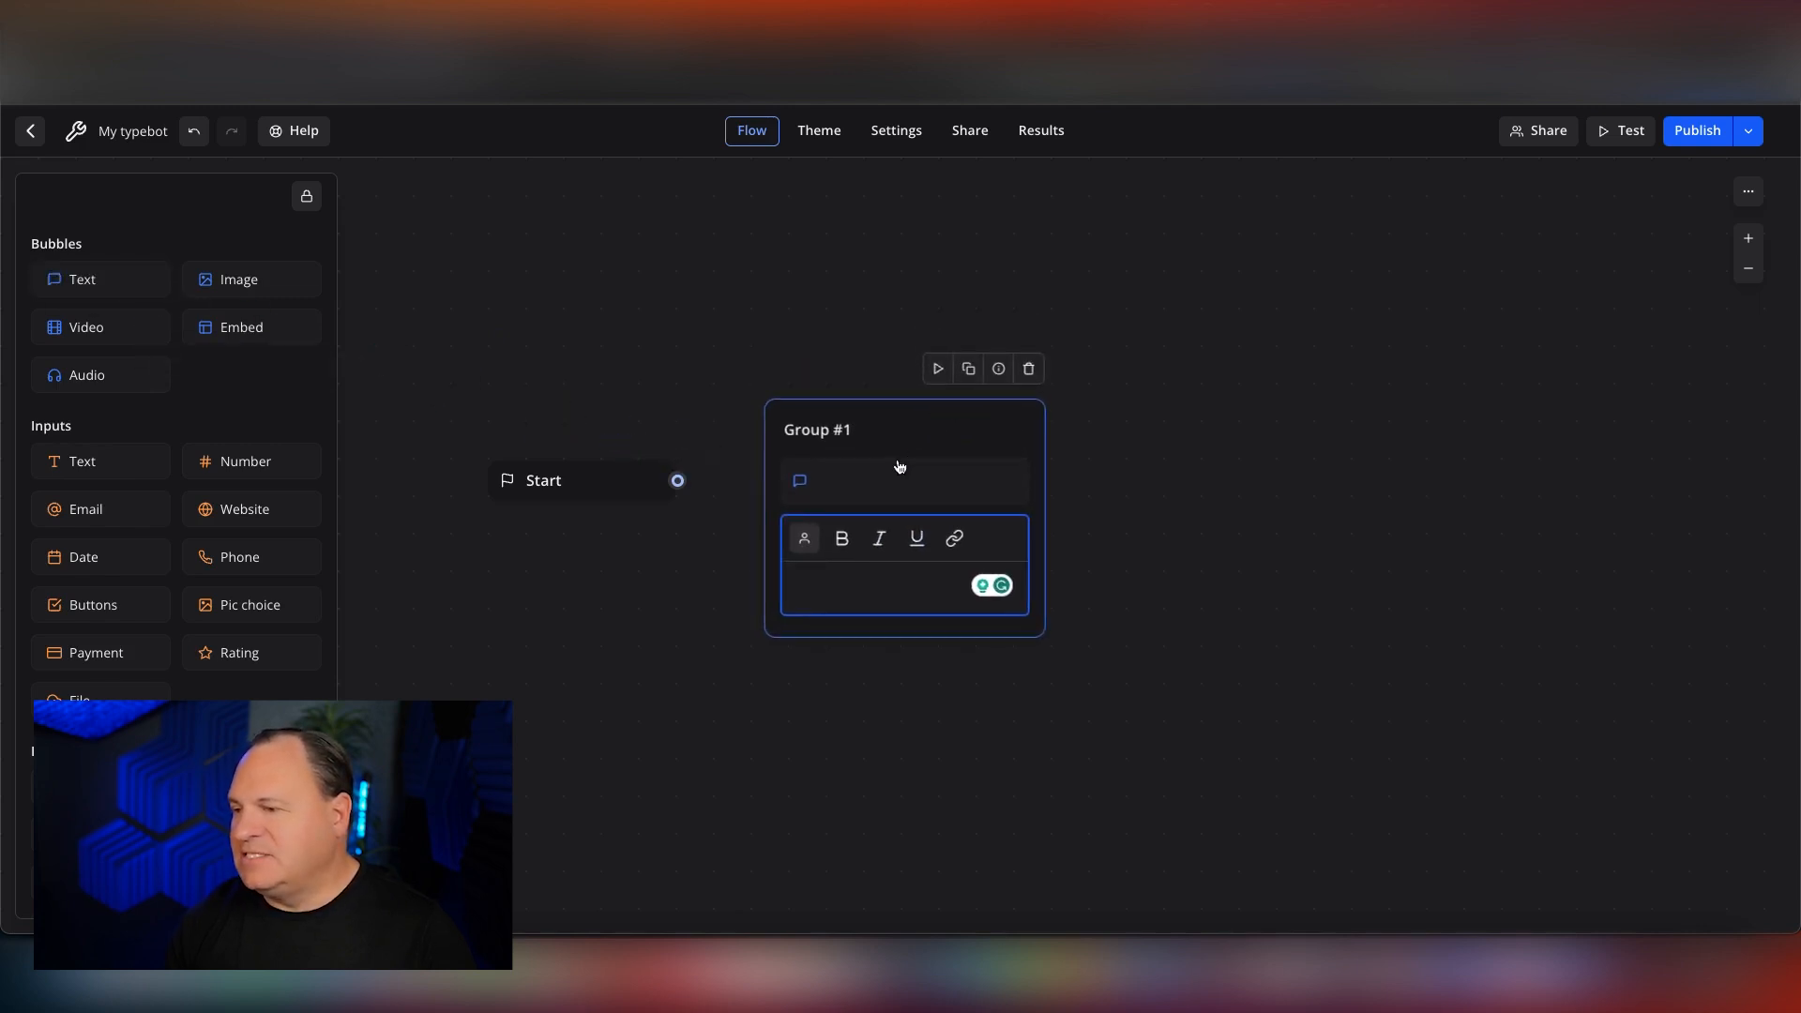
Fill the group's two text bubbles with "Hi!" and "We can help you create the perfect social content.".
click(873, 490)
text(Hi!)
click(850, 619)
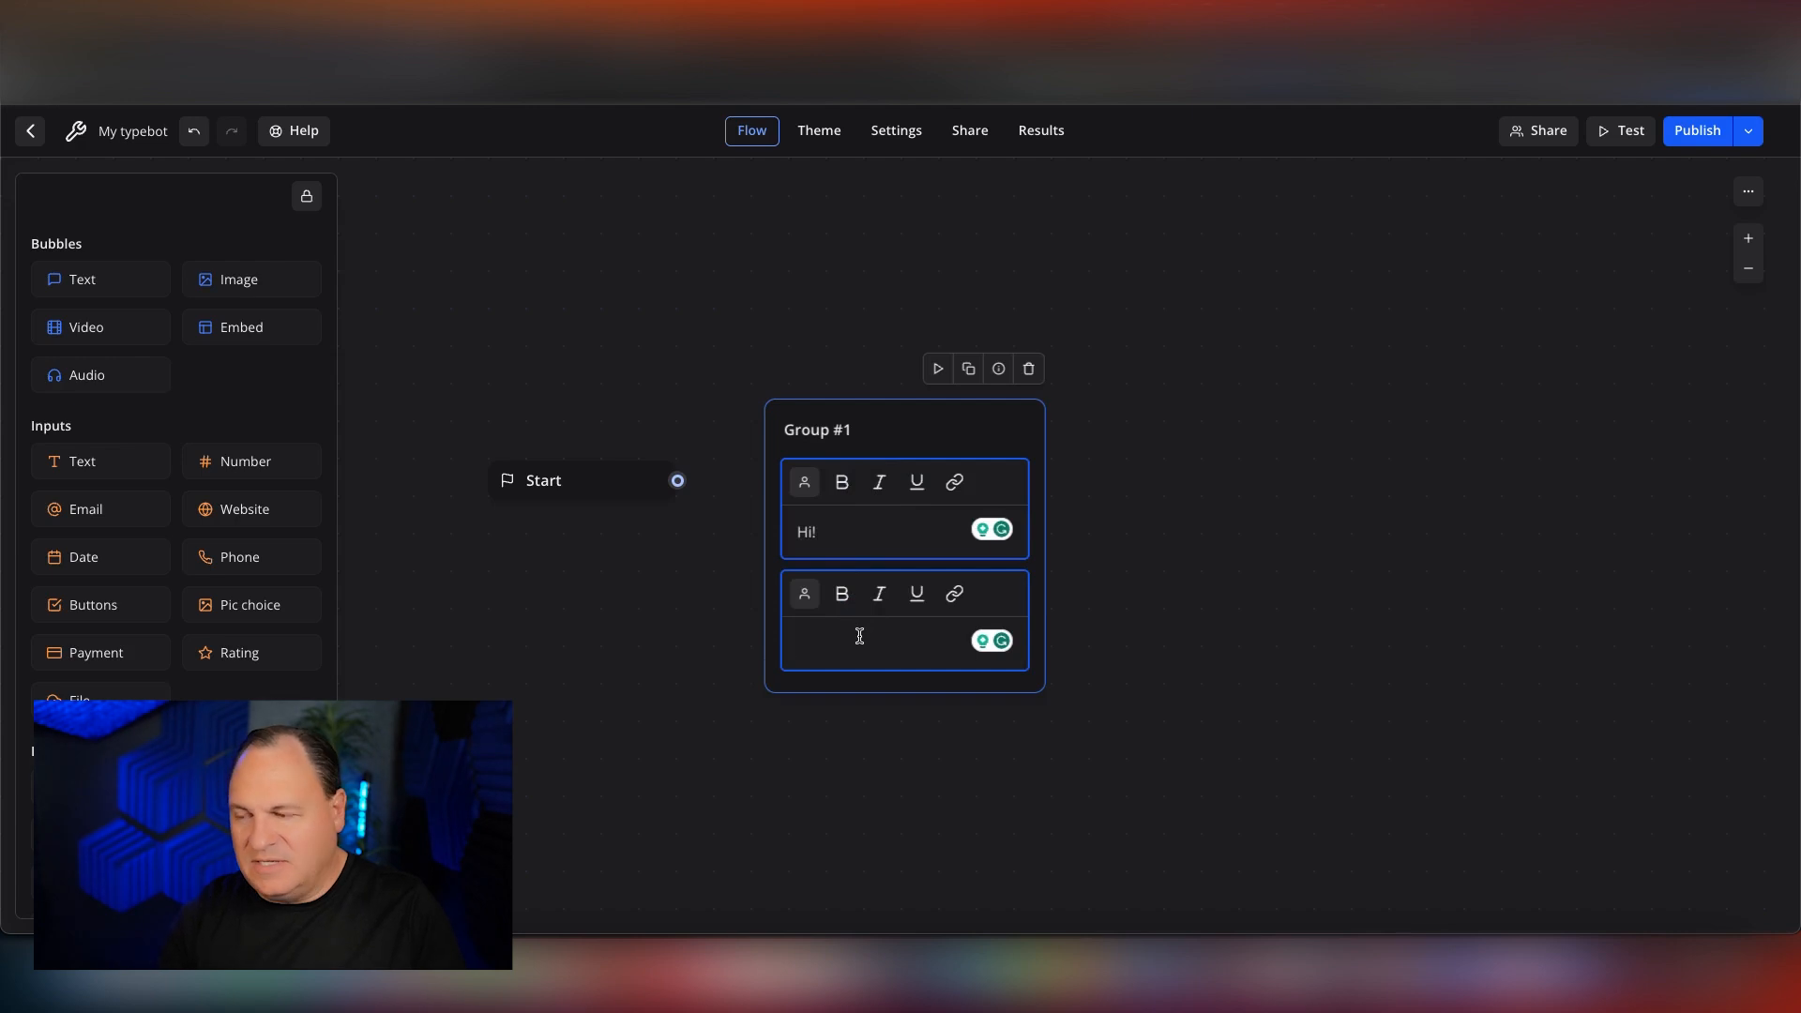
text(We can help you create the perfect so)
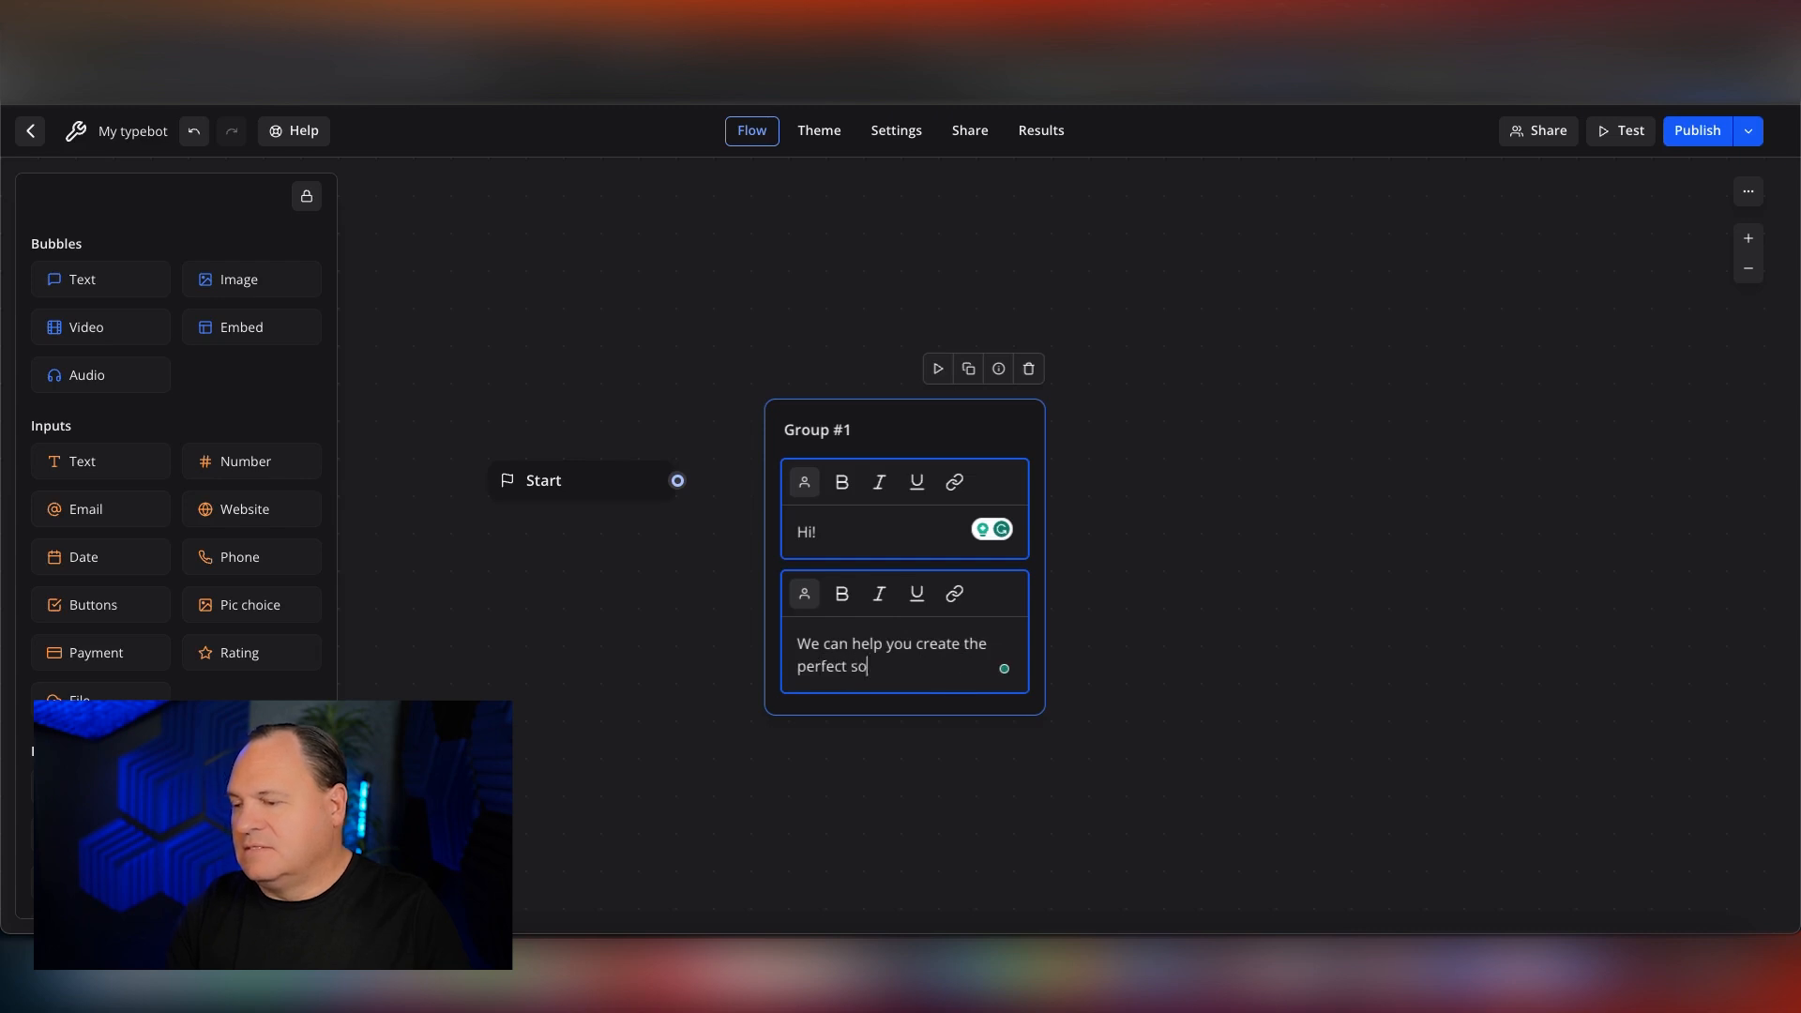
text(cial content.)
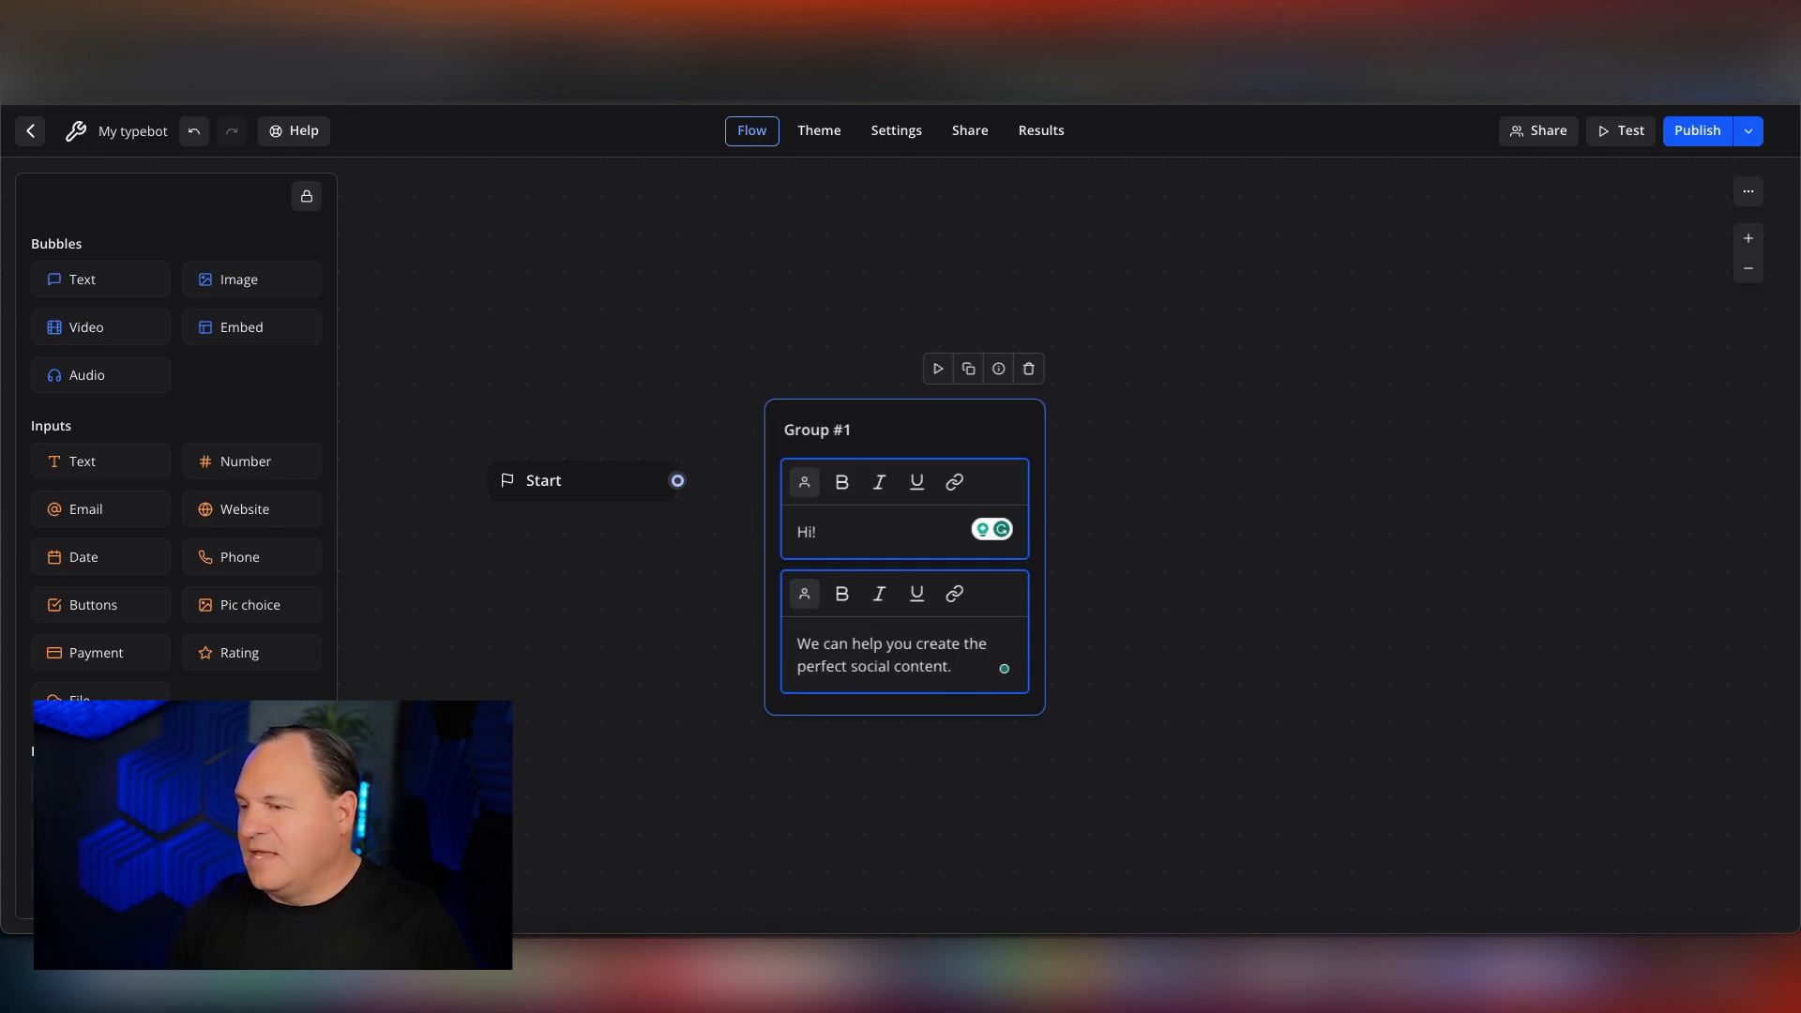
Rename the group containing the greeting bubbles as Formwise Start.
click(808, 432)
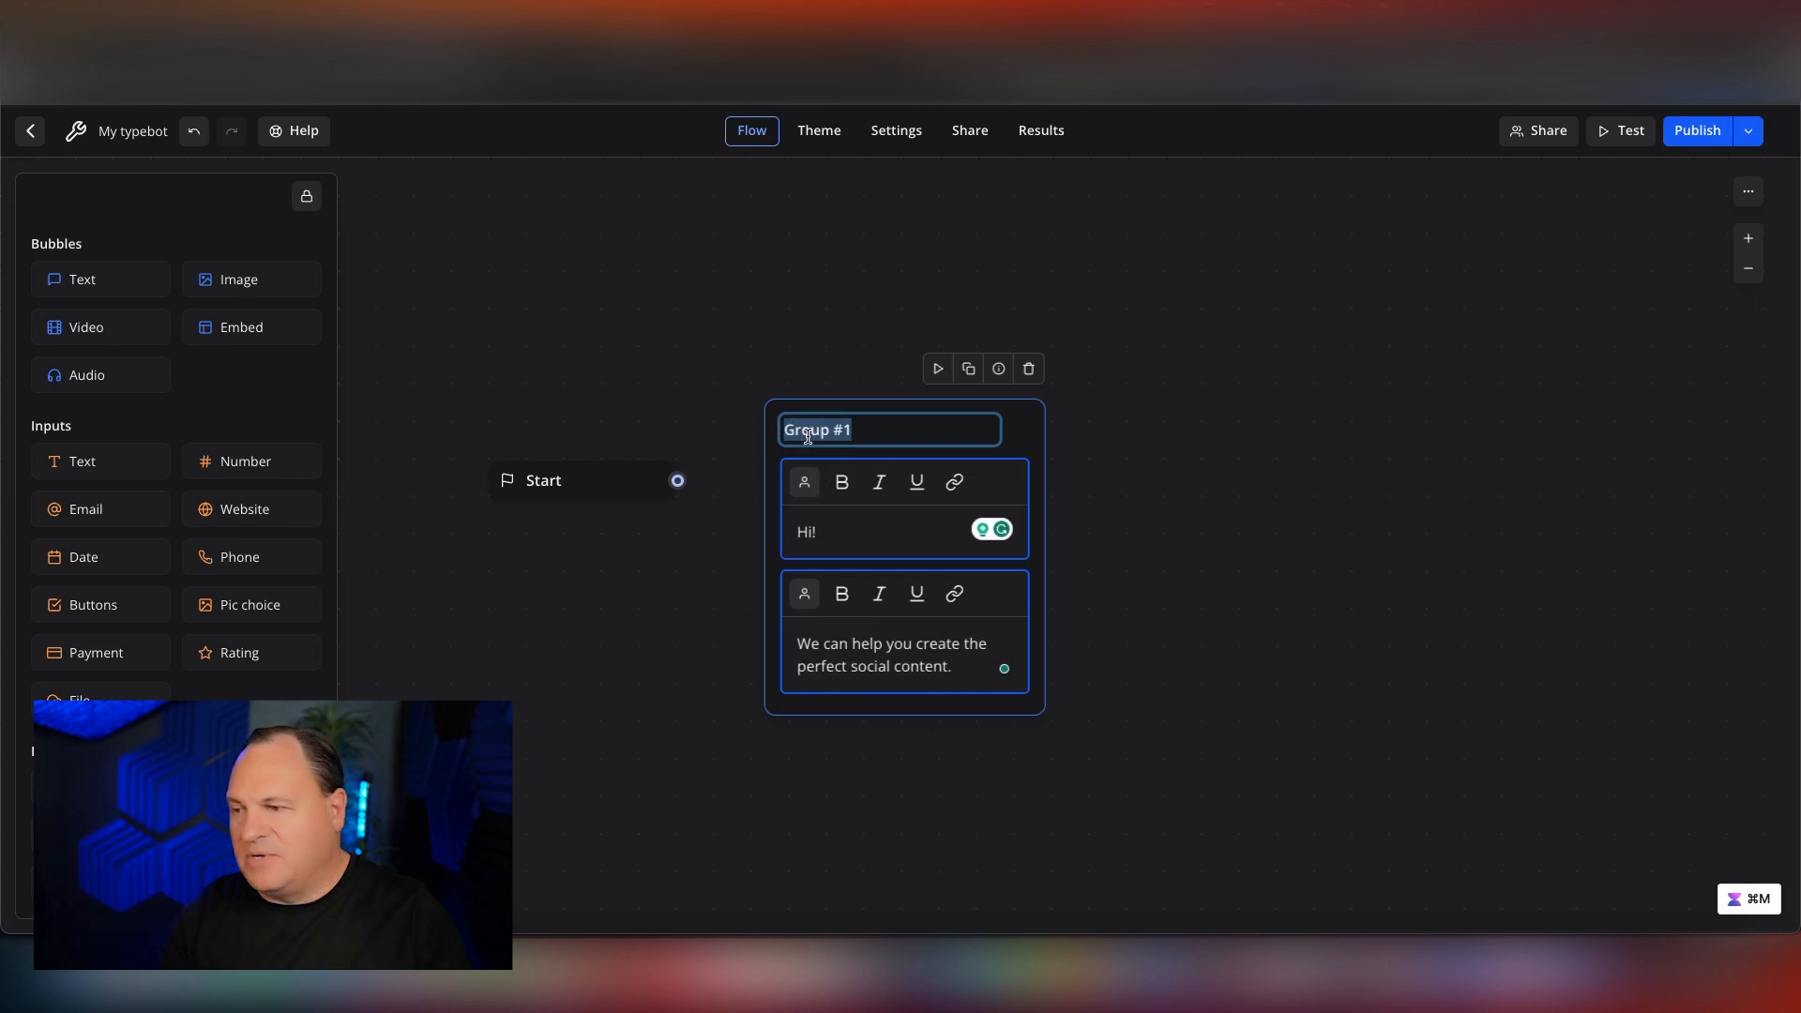
text(Formi)
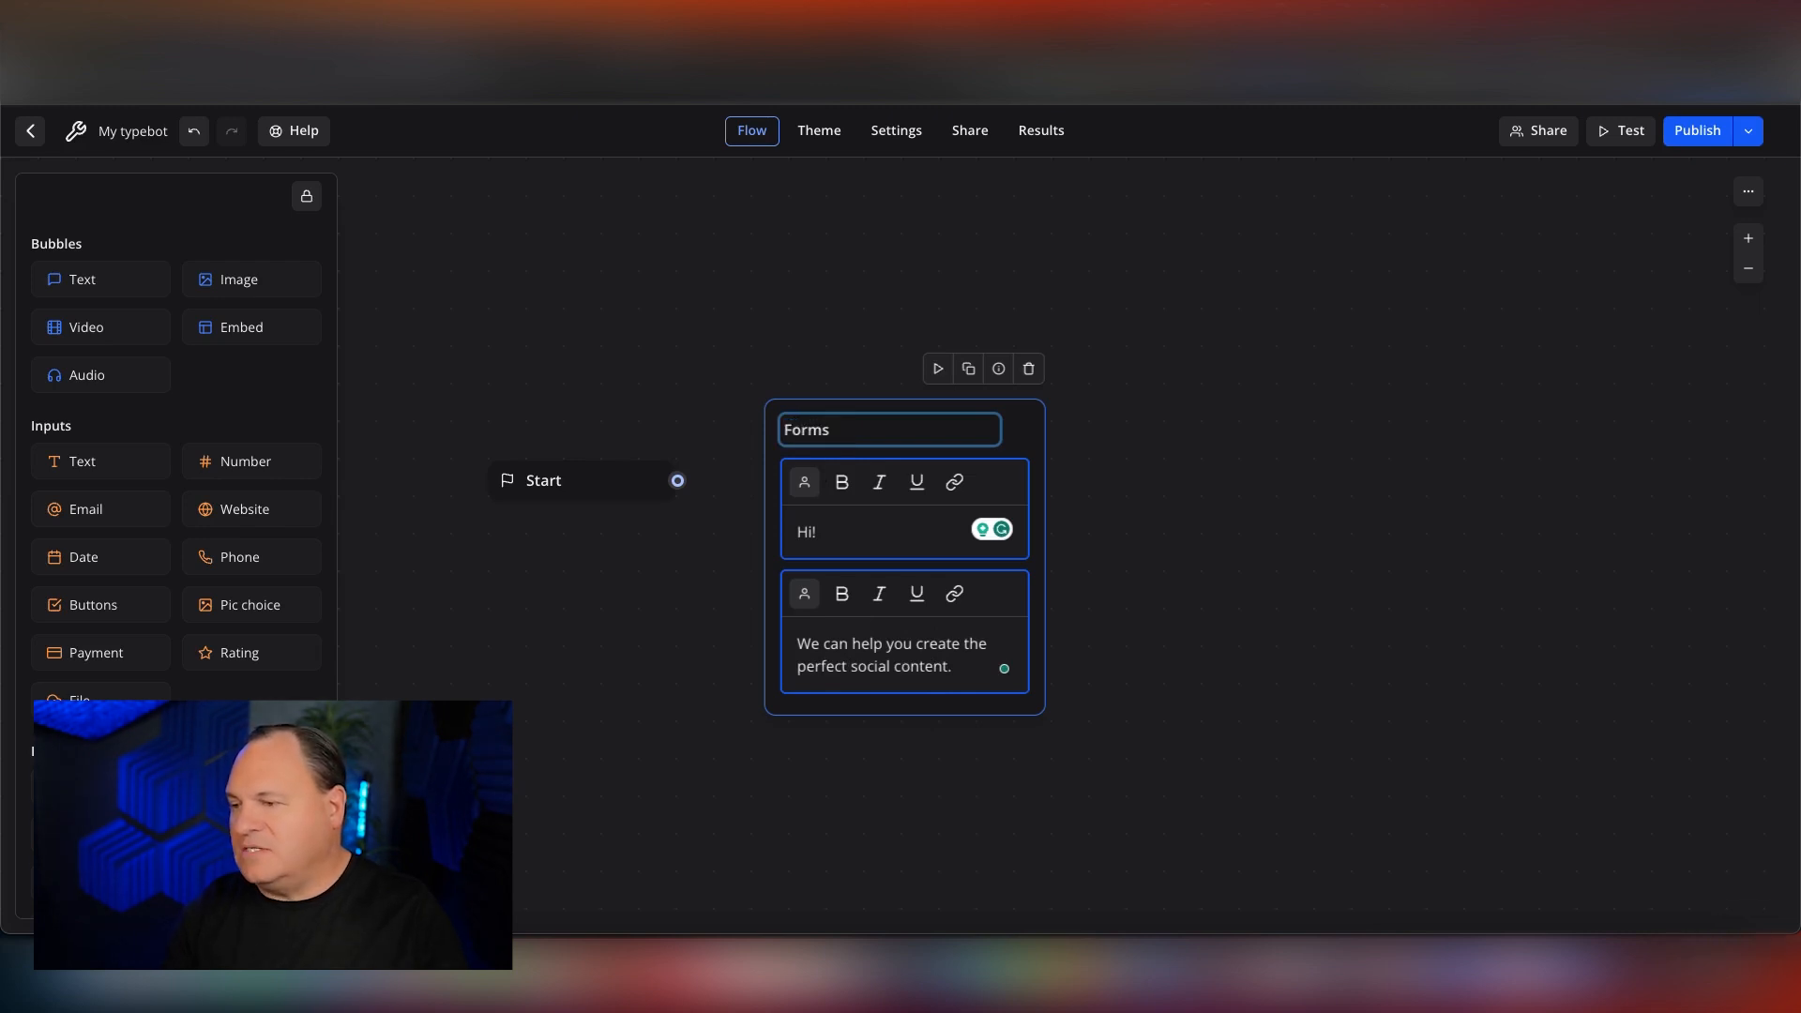
text(ise Start)
click(796, 294)
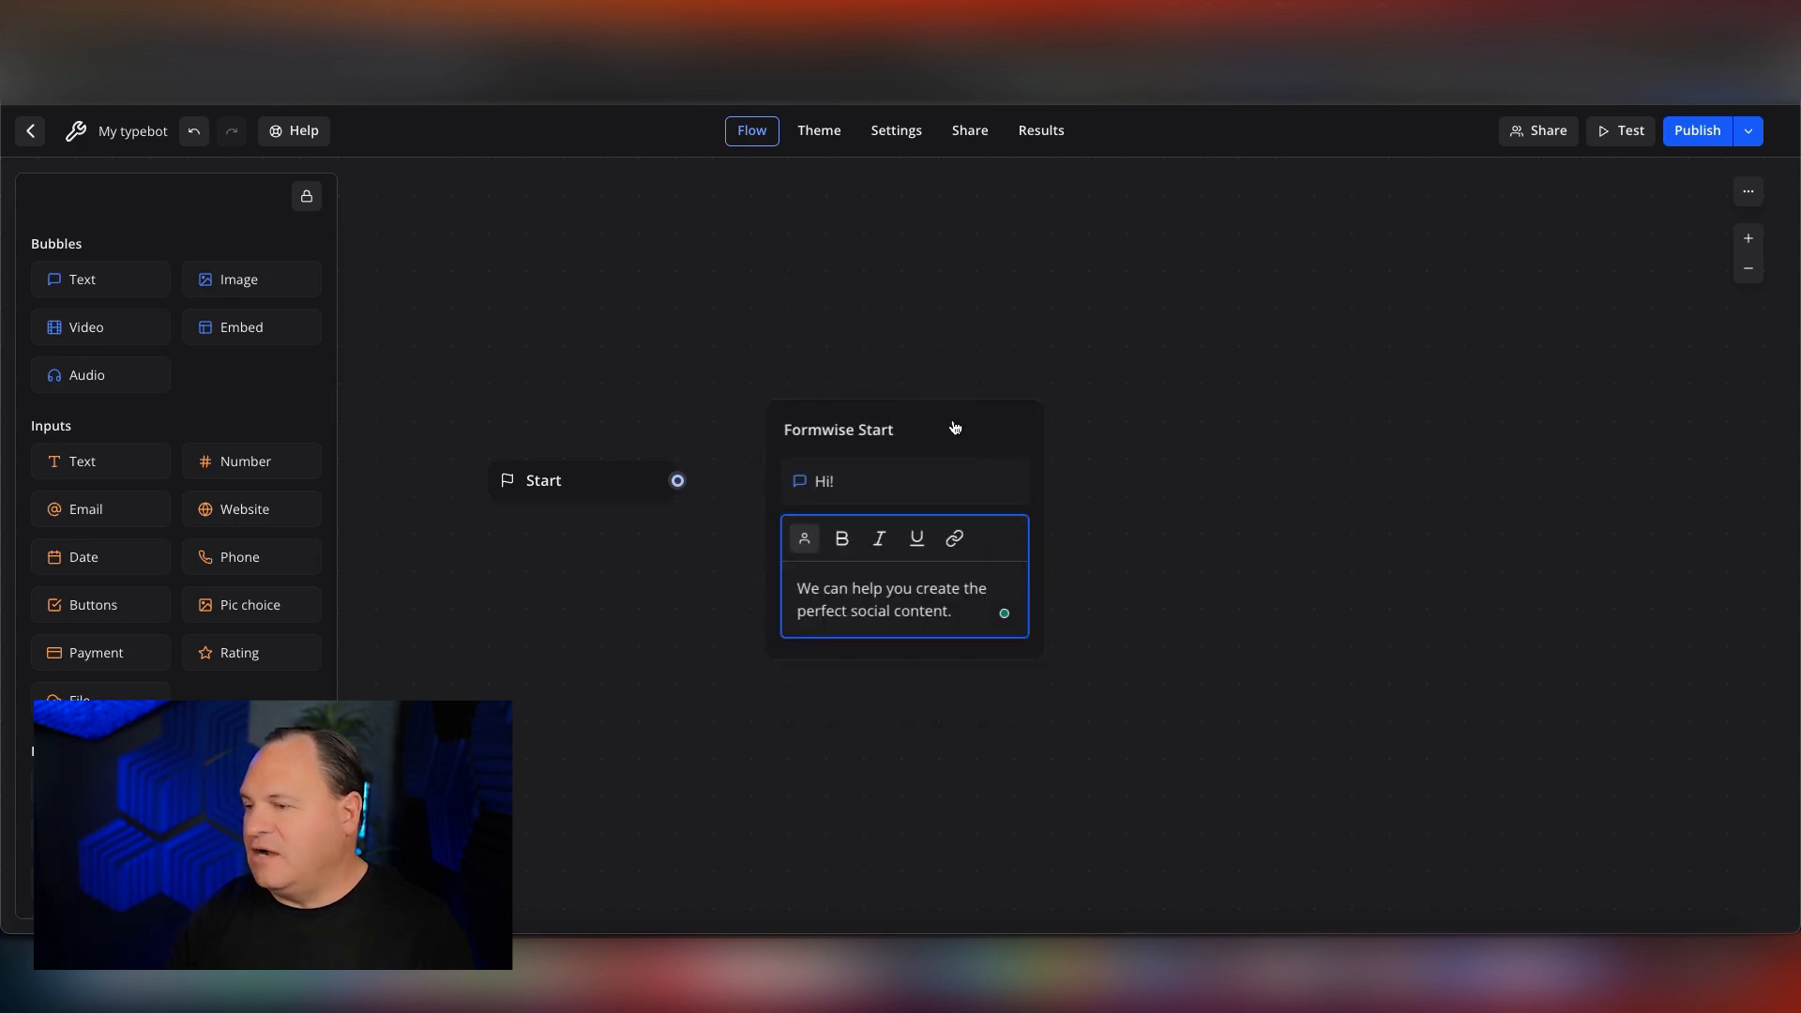
Reposition the Start block and the Formwise Start group higher on the canvas with more space between them.
drag(957, 427, 979, 390)
drag(628, 480, 613, 425)
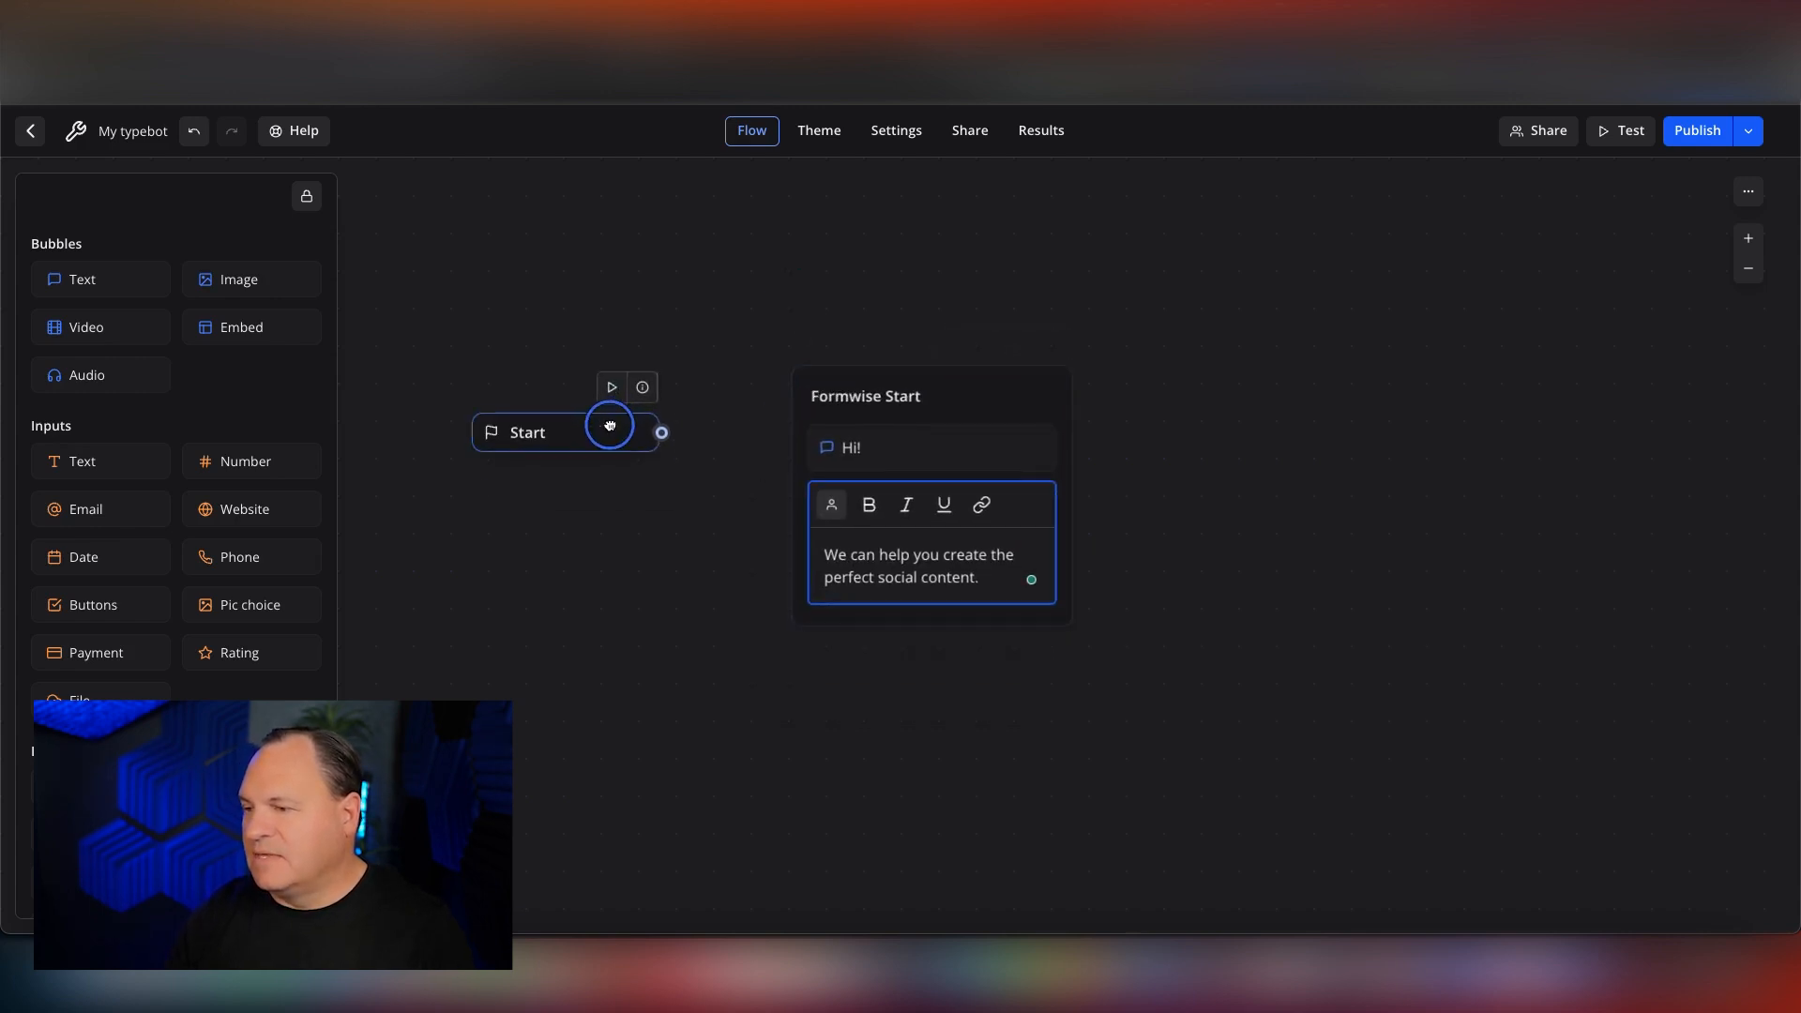
drag(962, 401, 962, 350)
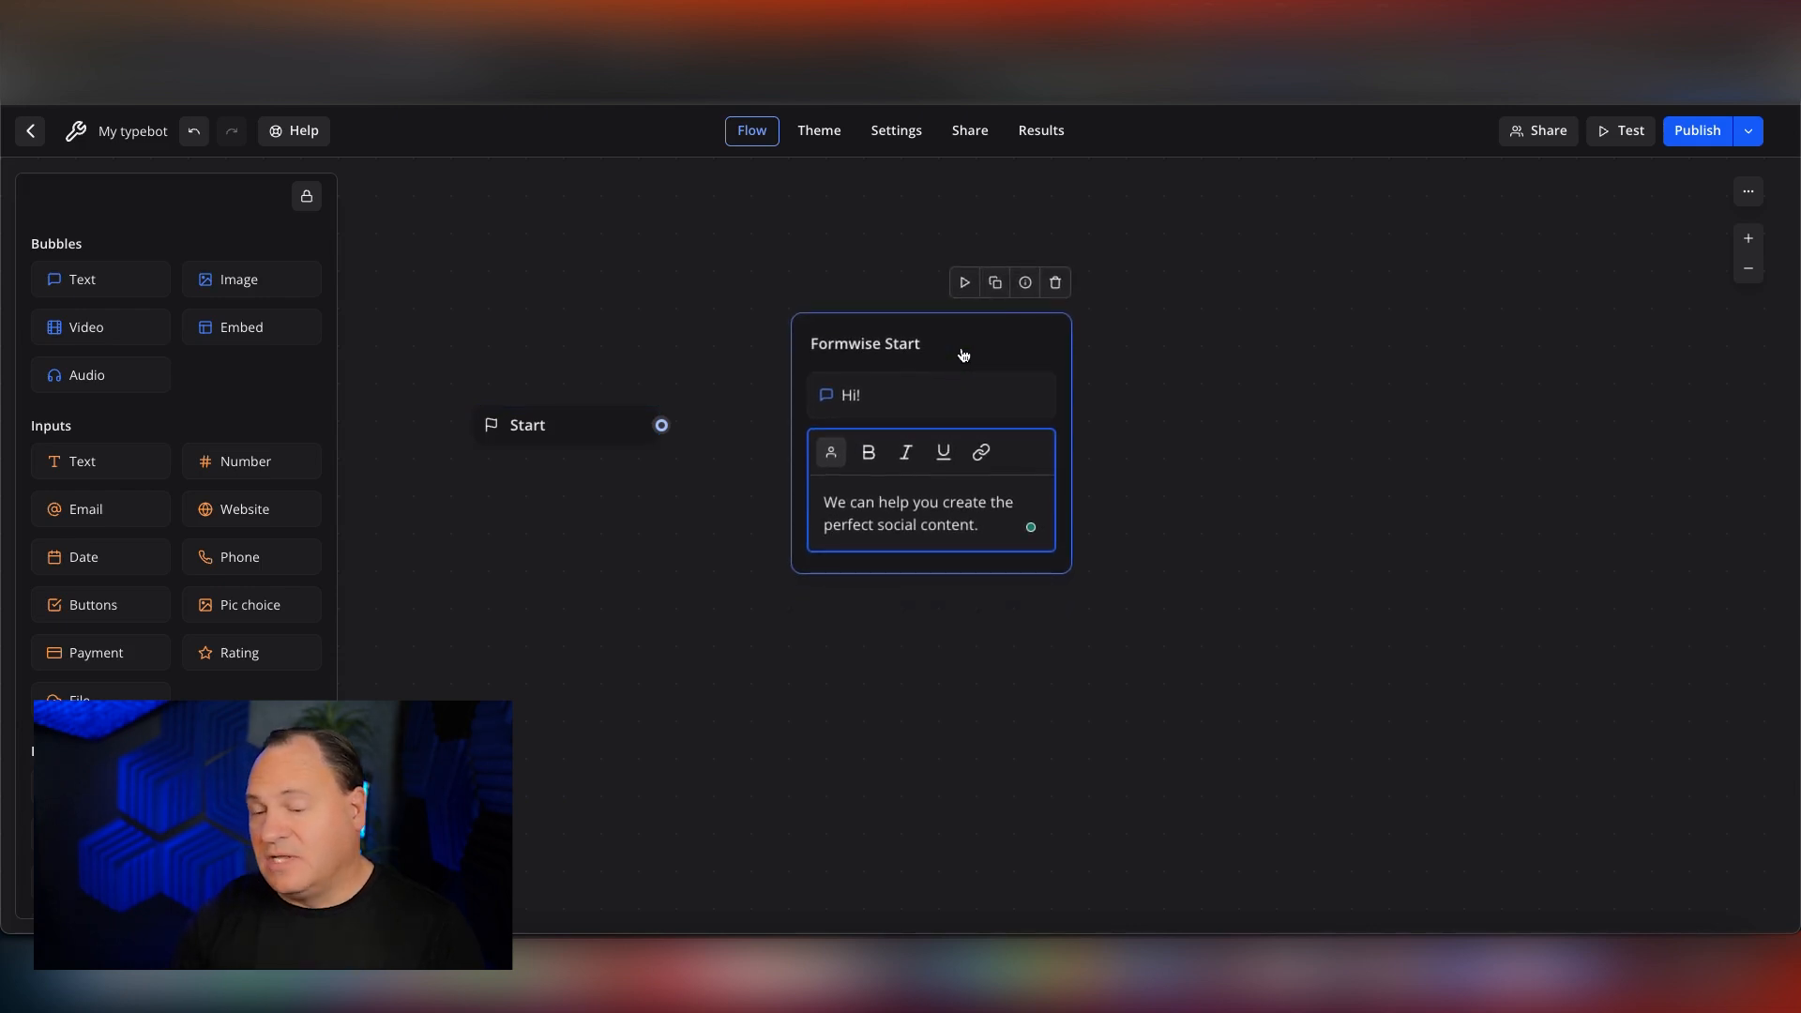
click(856, 685)
Add a second group beyond Formwise Start with a text bubble reading "What kind of content do you want to create today?".
drag(85, 278, 1322, 327)
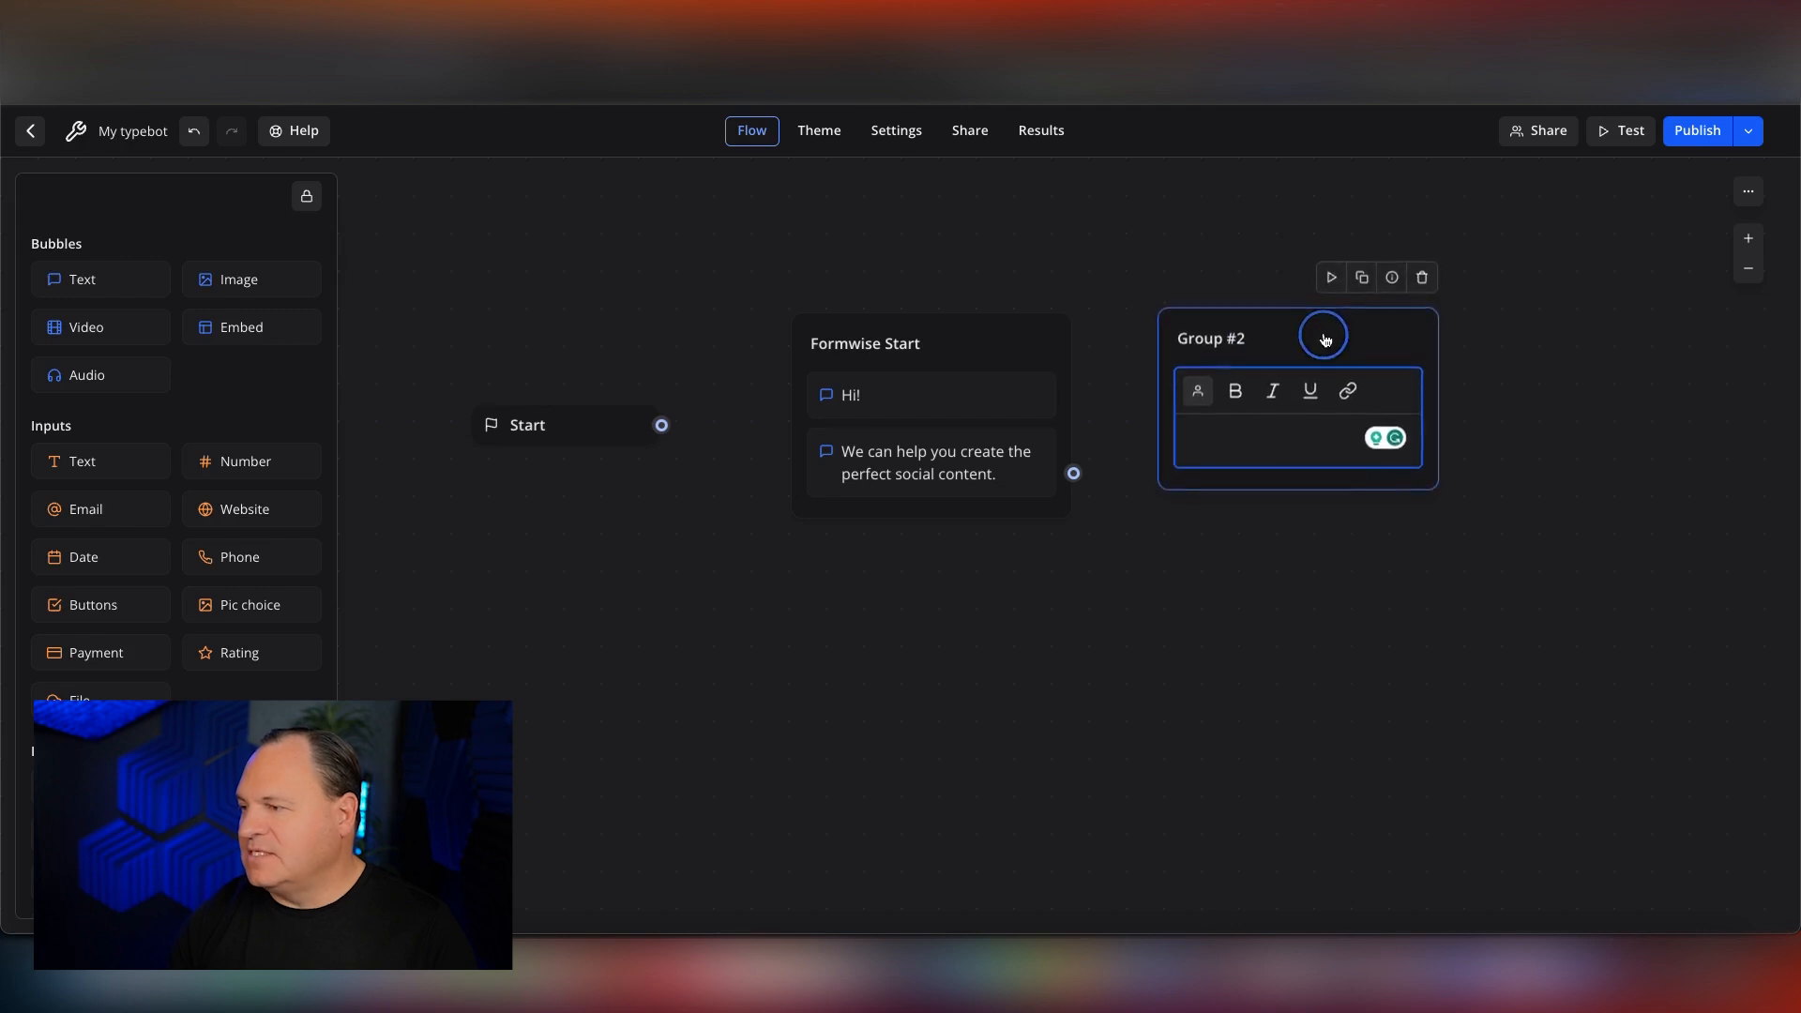
click(1270, 435)
text(What kind of content)
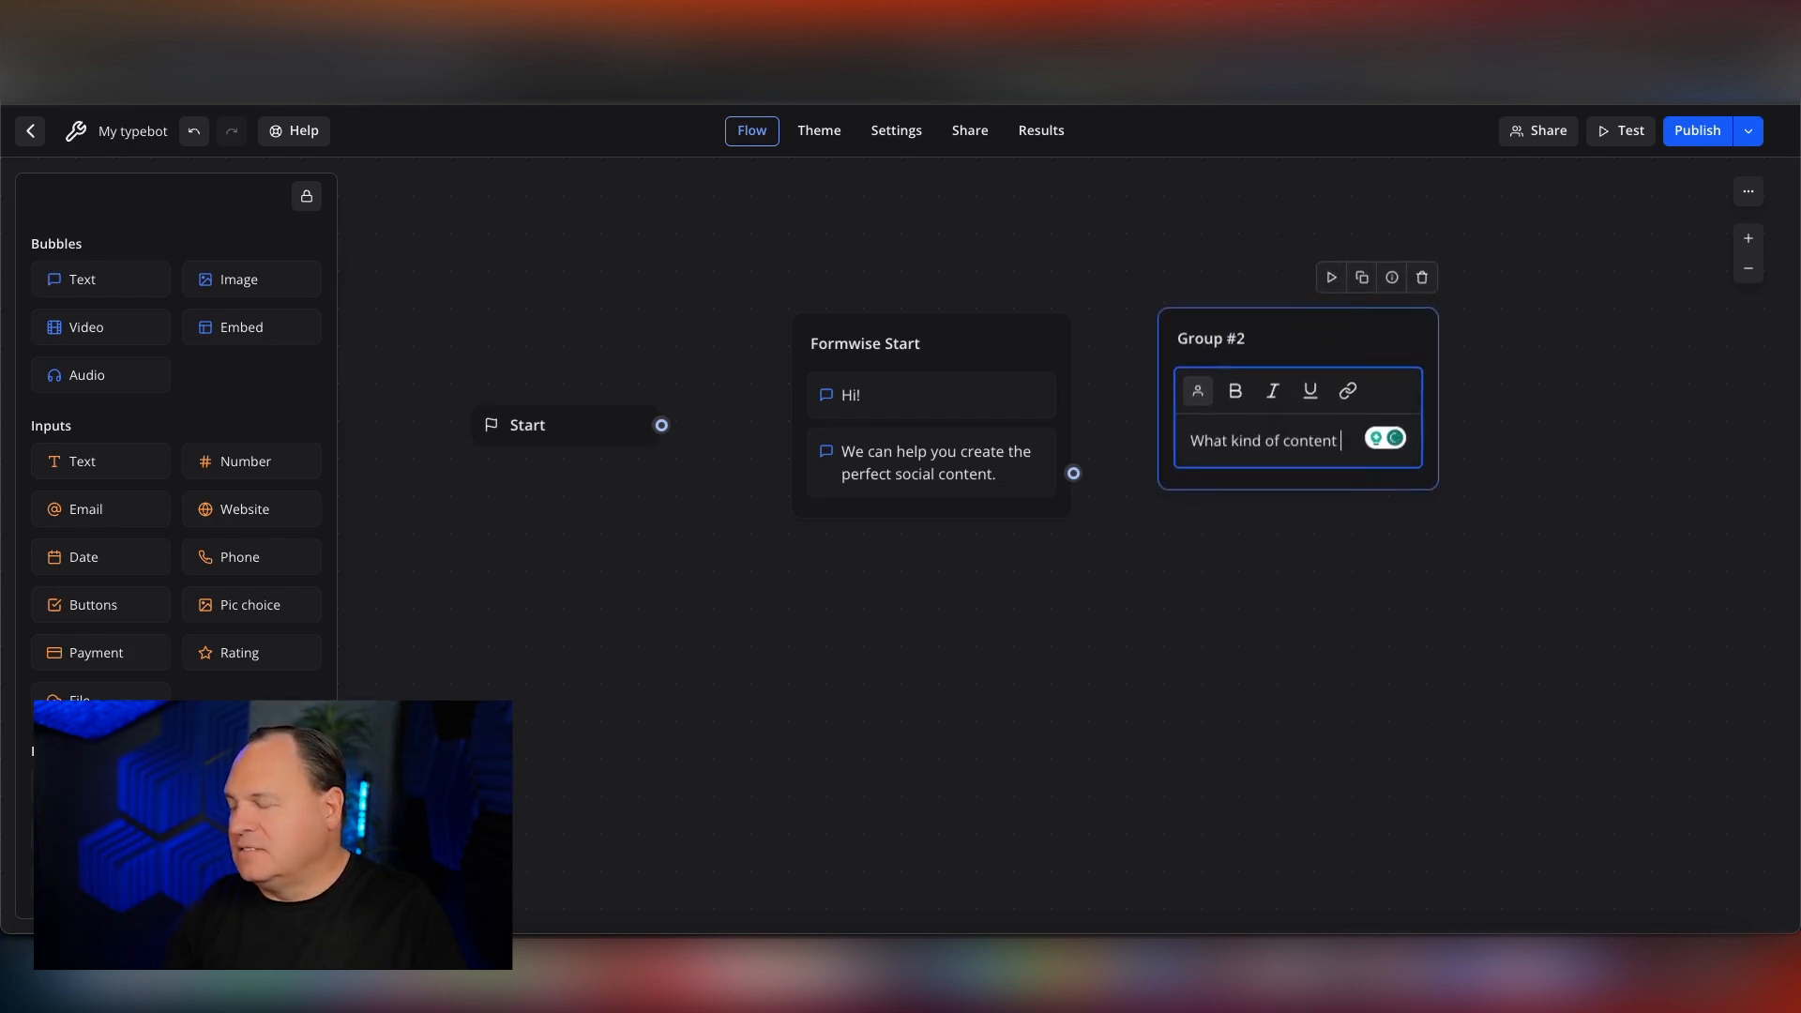
text( do you want to create today?)
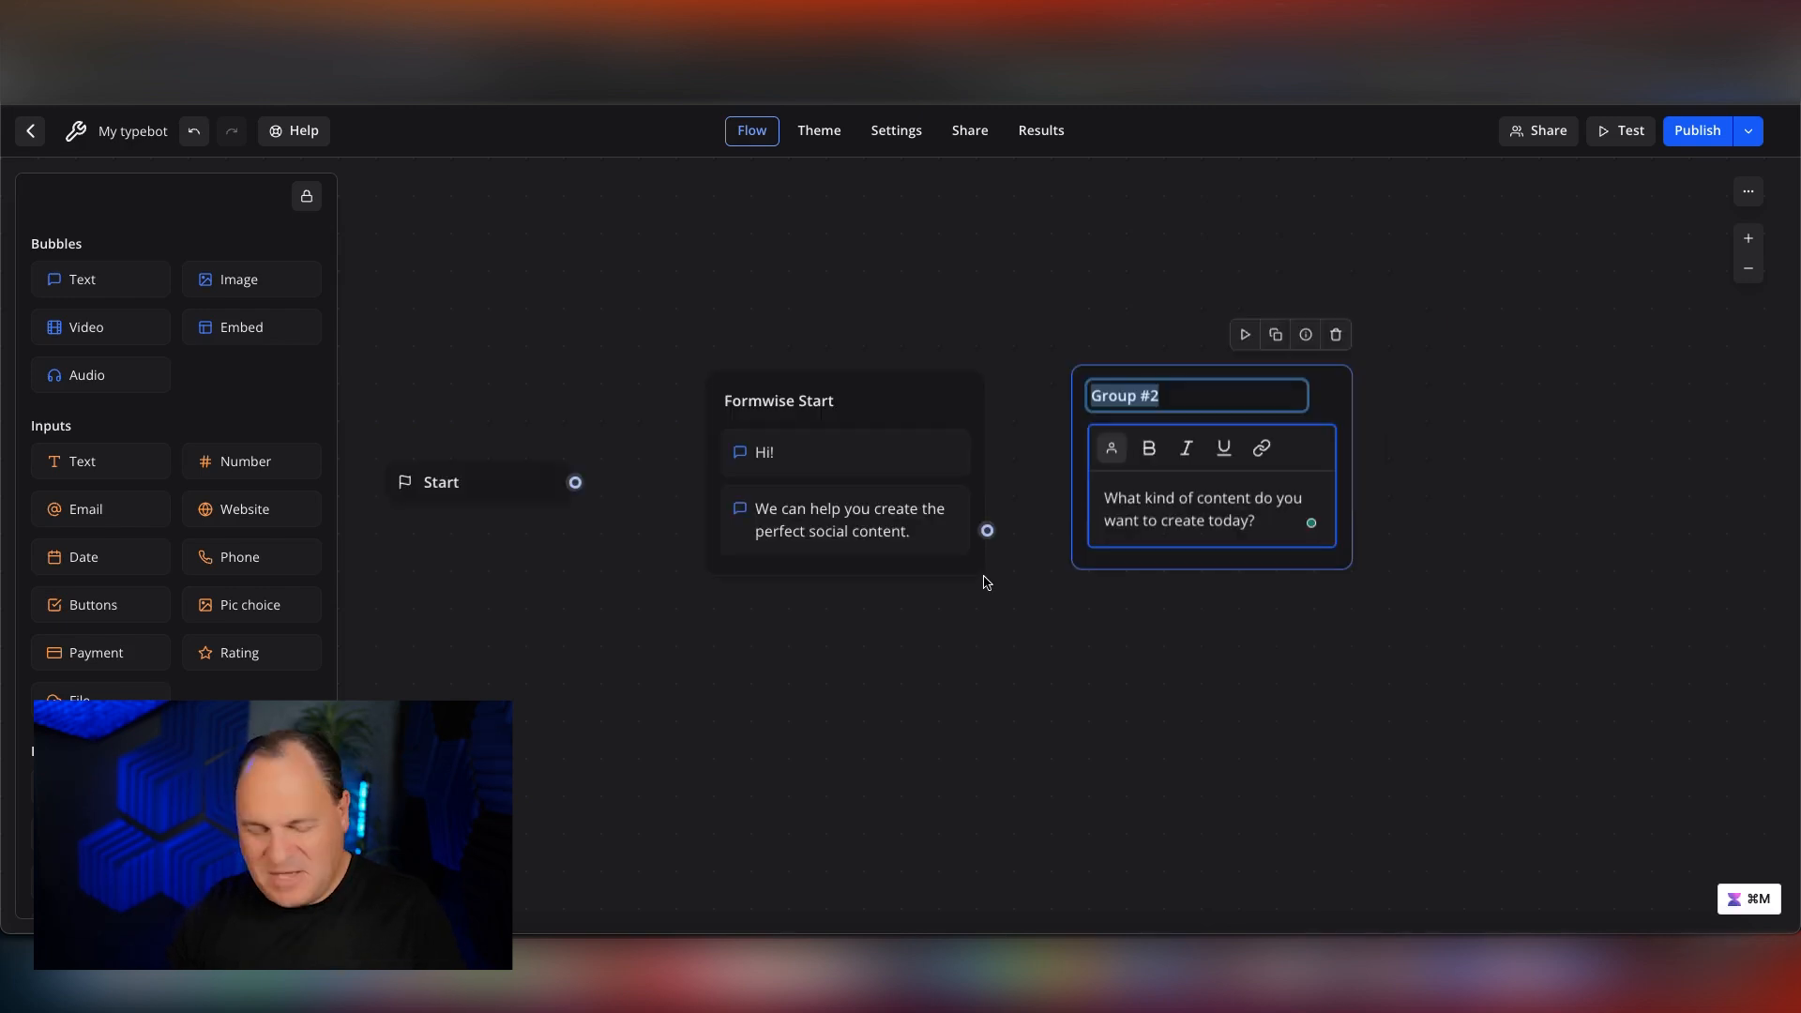
Rename the second group as Formwise Intro and move it slightly farther from the Formwise Start group.
text(Formwis)
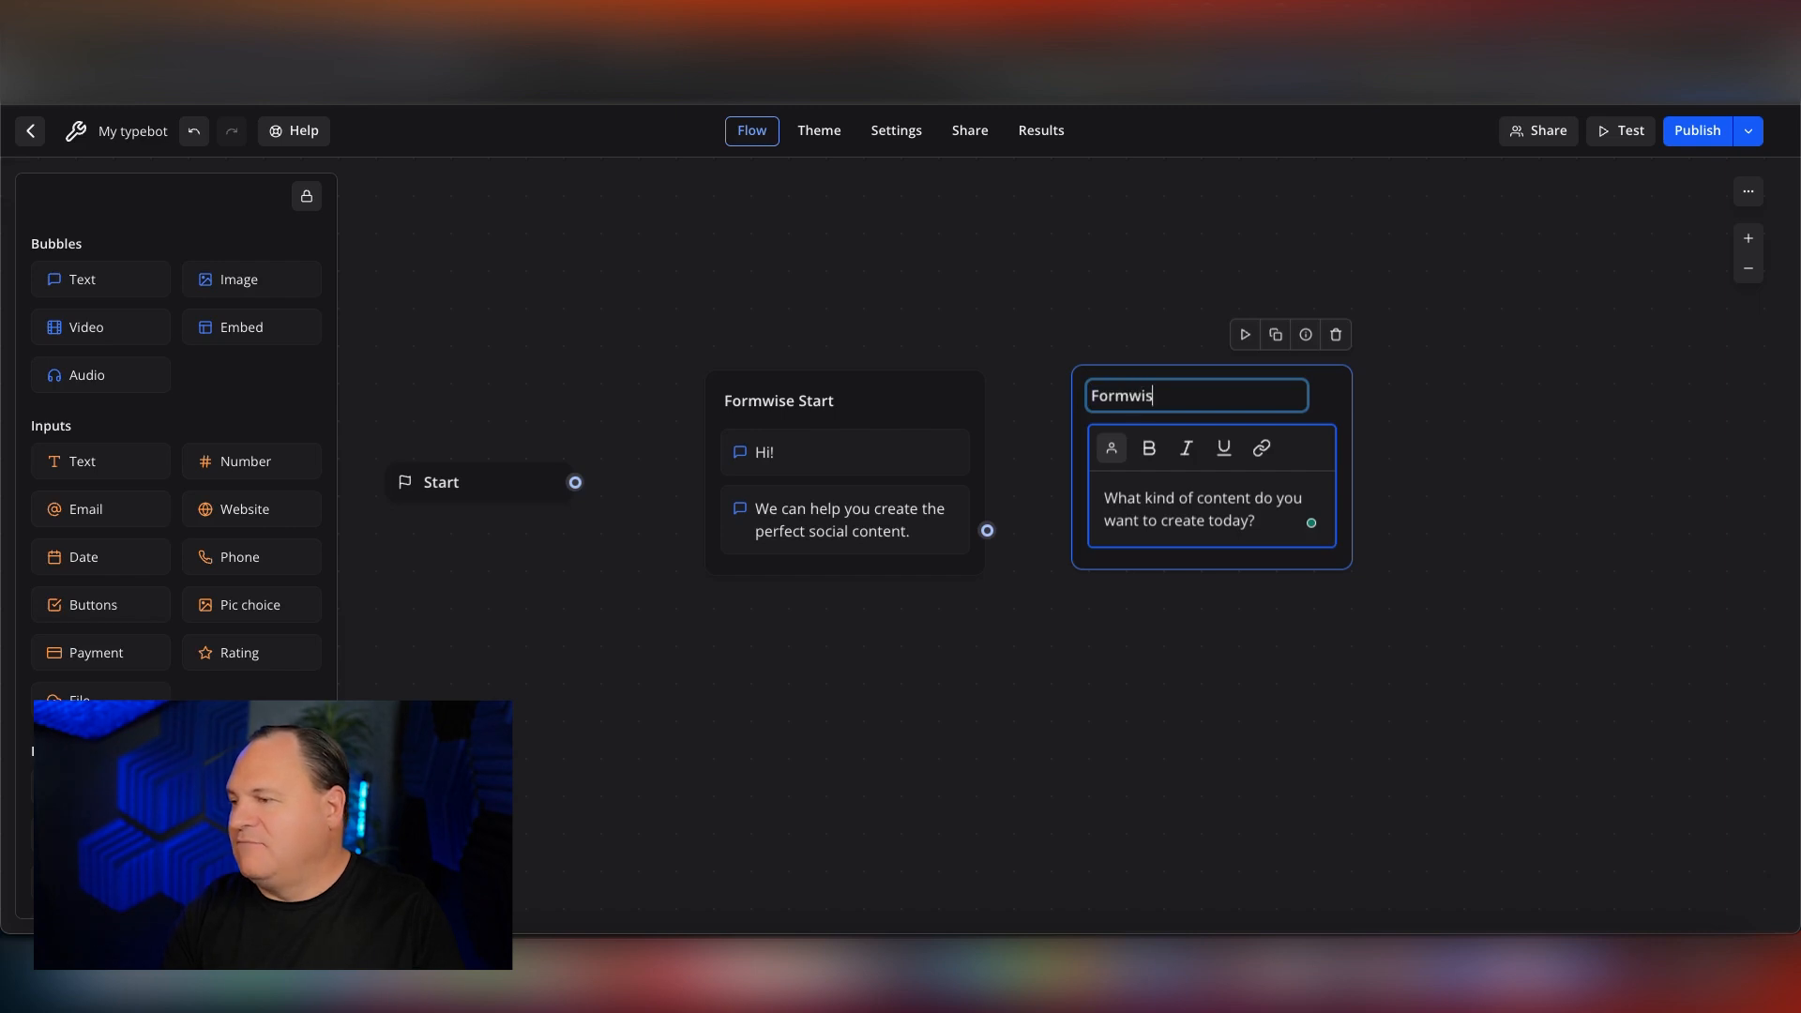
text(e Intro)
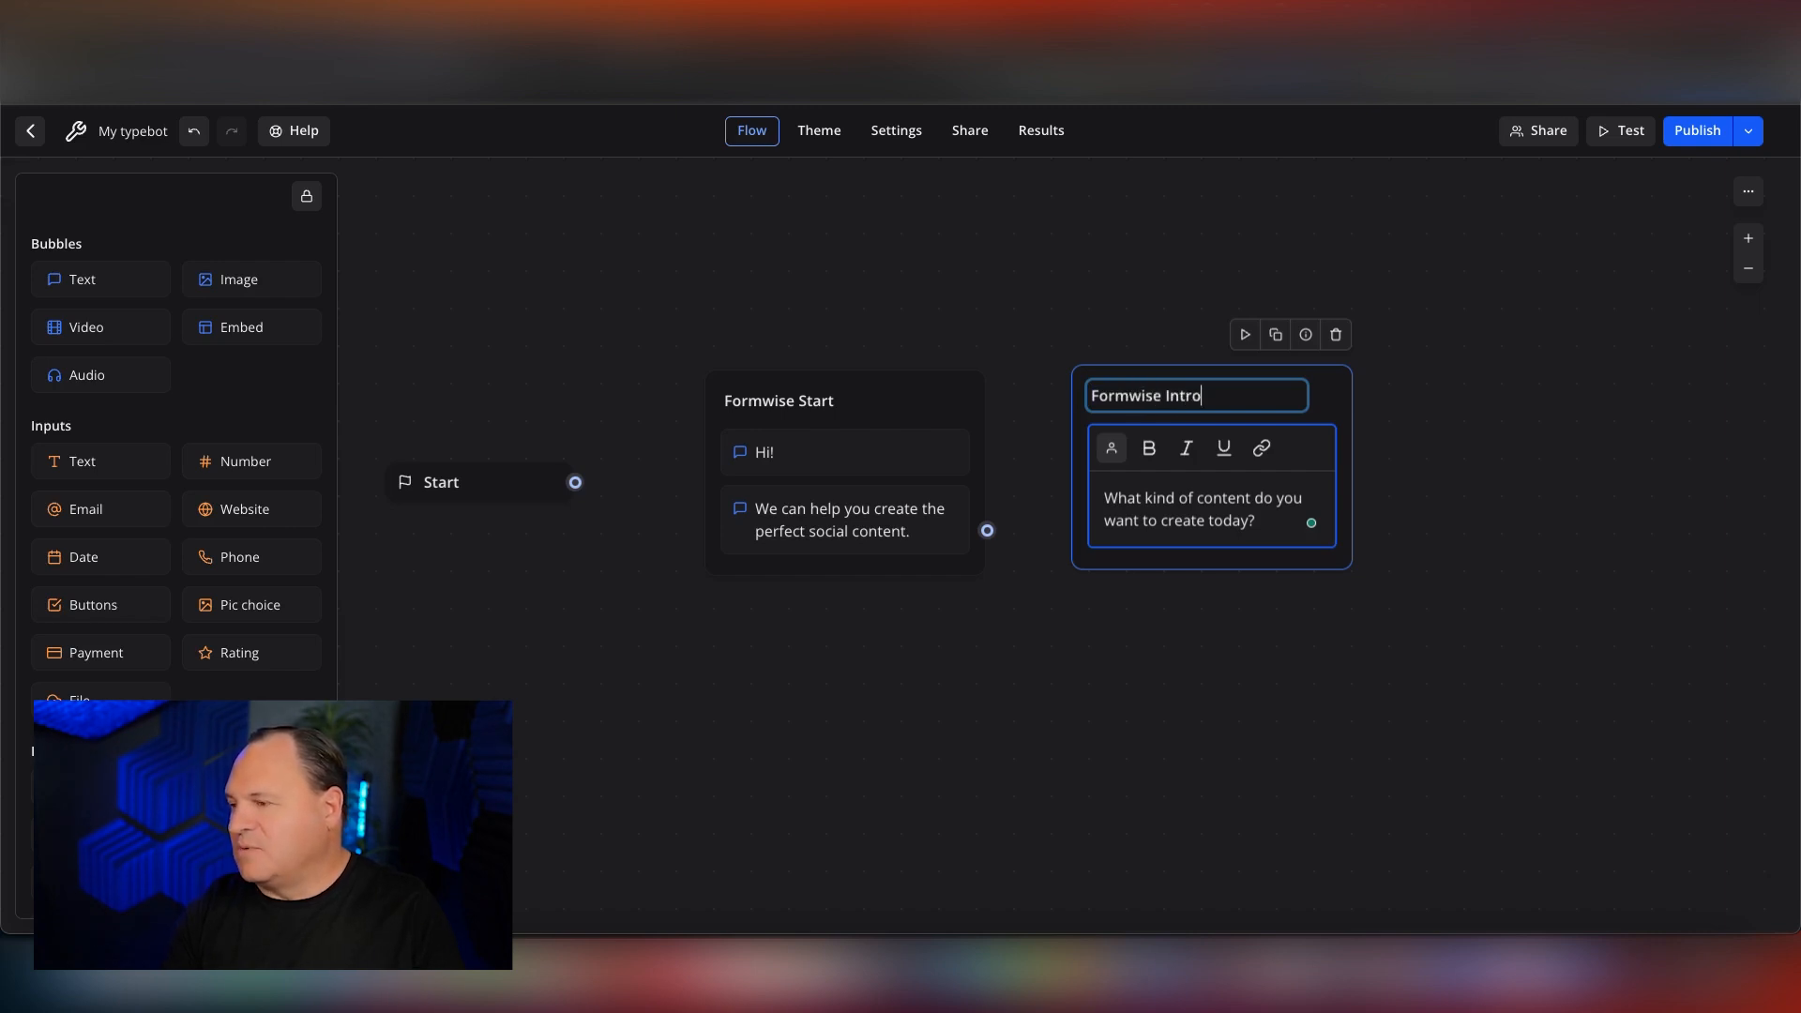
scroll(1073, 406, down, 5)
scroll(1073, 406, up, 5)
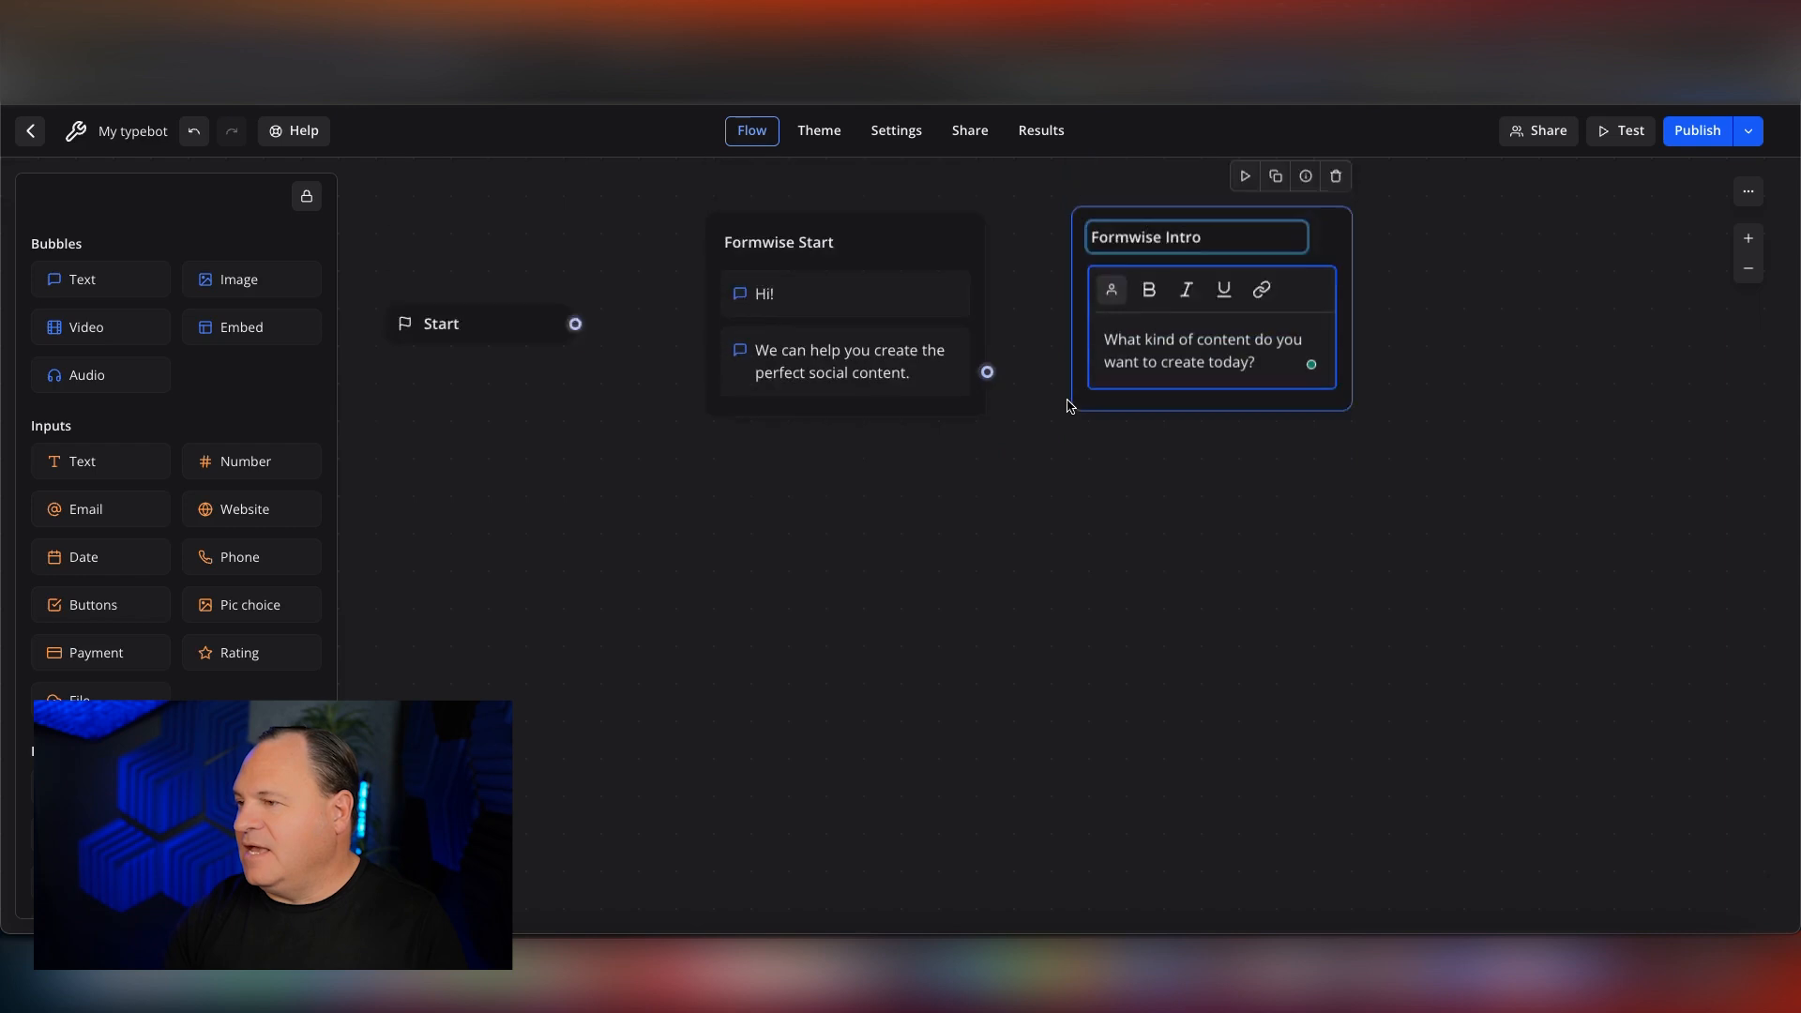
drag(1326, 394, 1372, 395)
click(1242, 720)
click(1300, 404)
drag(1299, 404, 1299, 437)
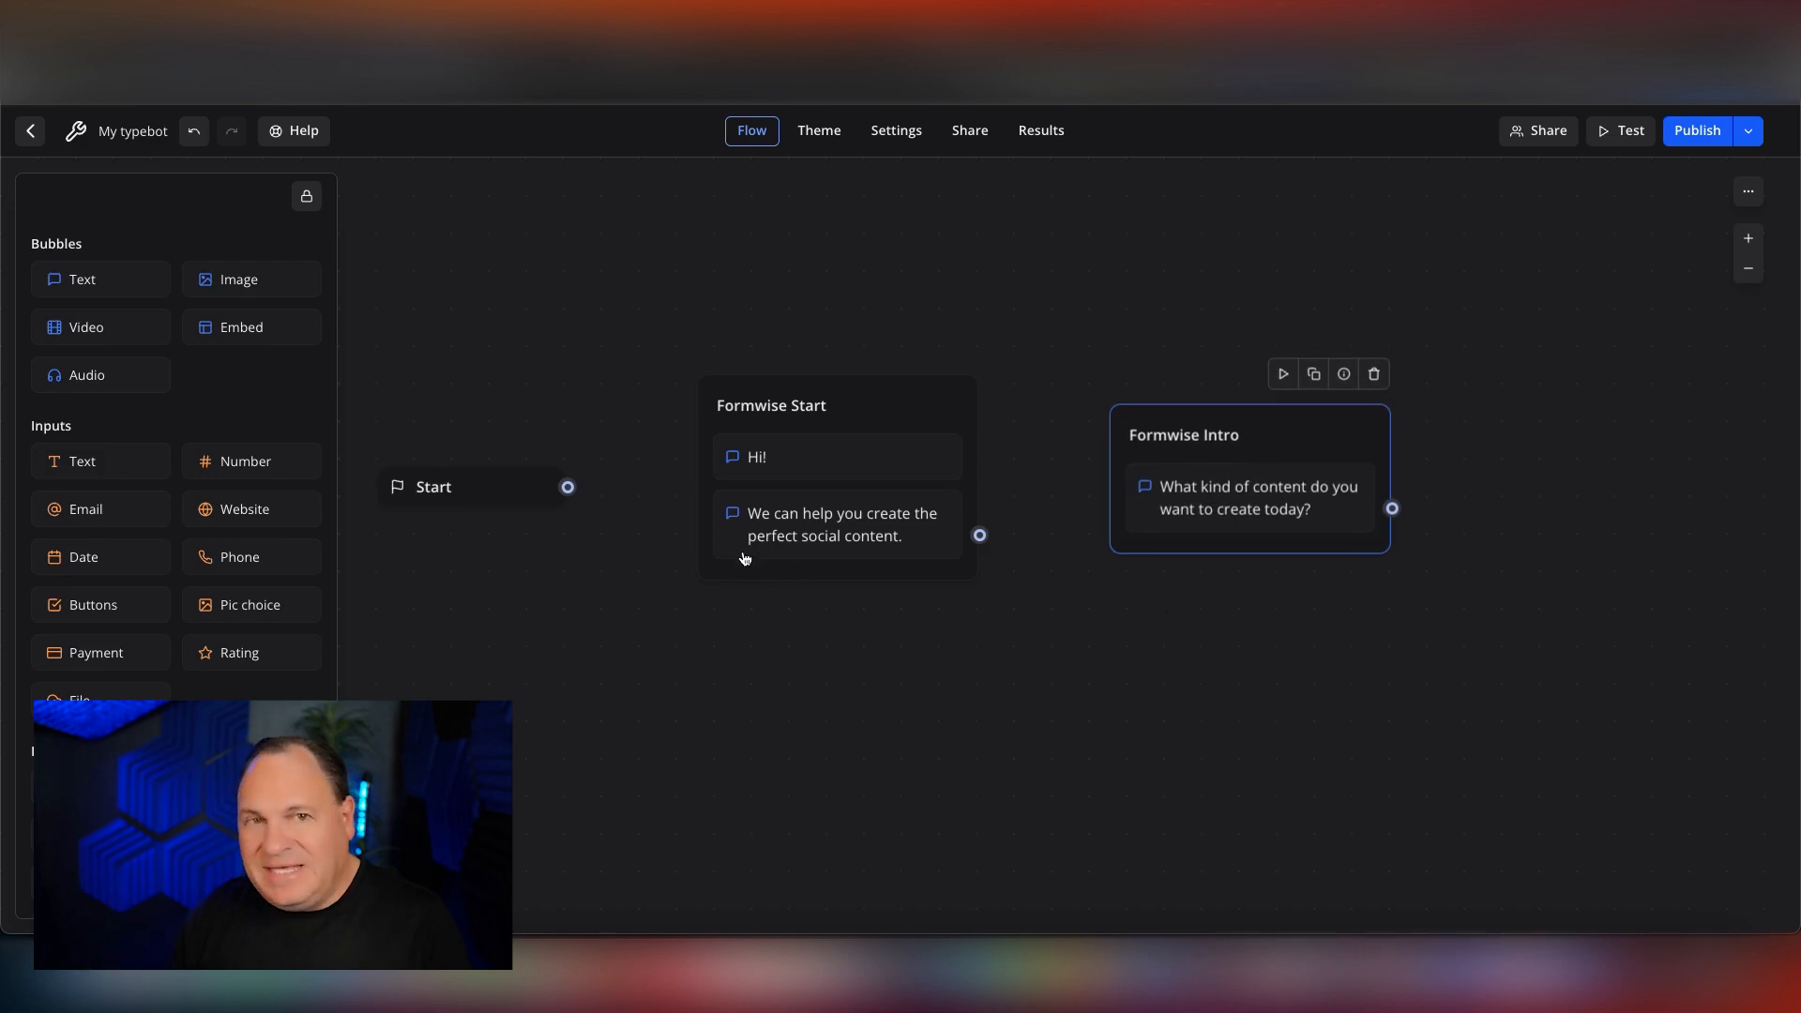
Connect the Start block to Formwise Start and Formwise Start to Formwise Intro, and shift the Formwise Intro group slightly upward.
drag(567, 487, 715, 408)
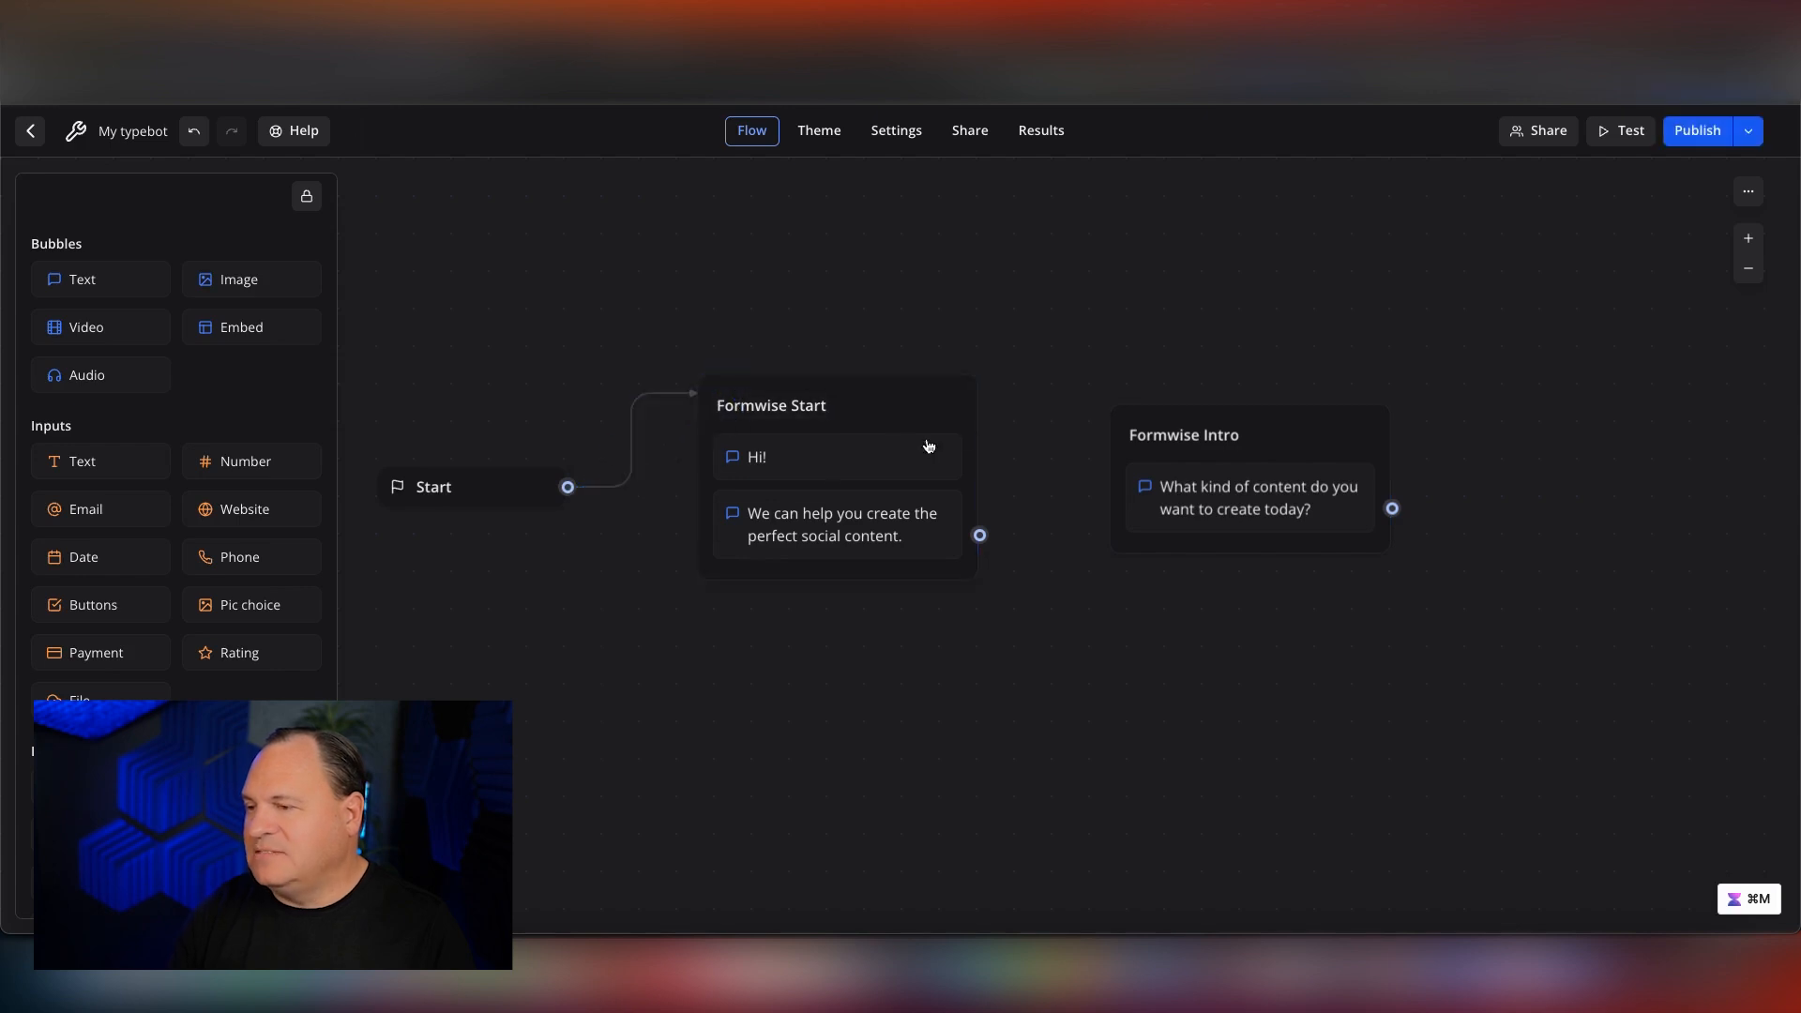
drag(980, 535, 1139, 430)
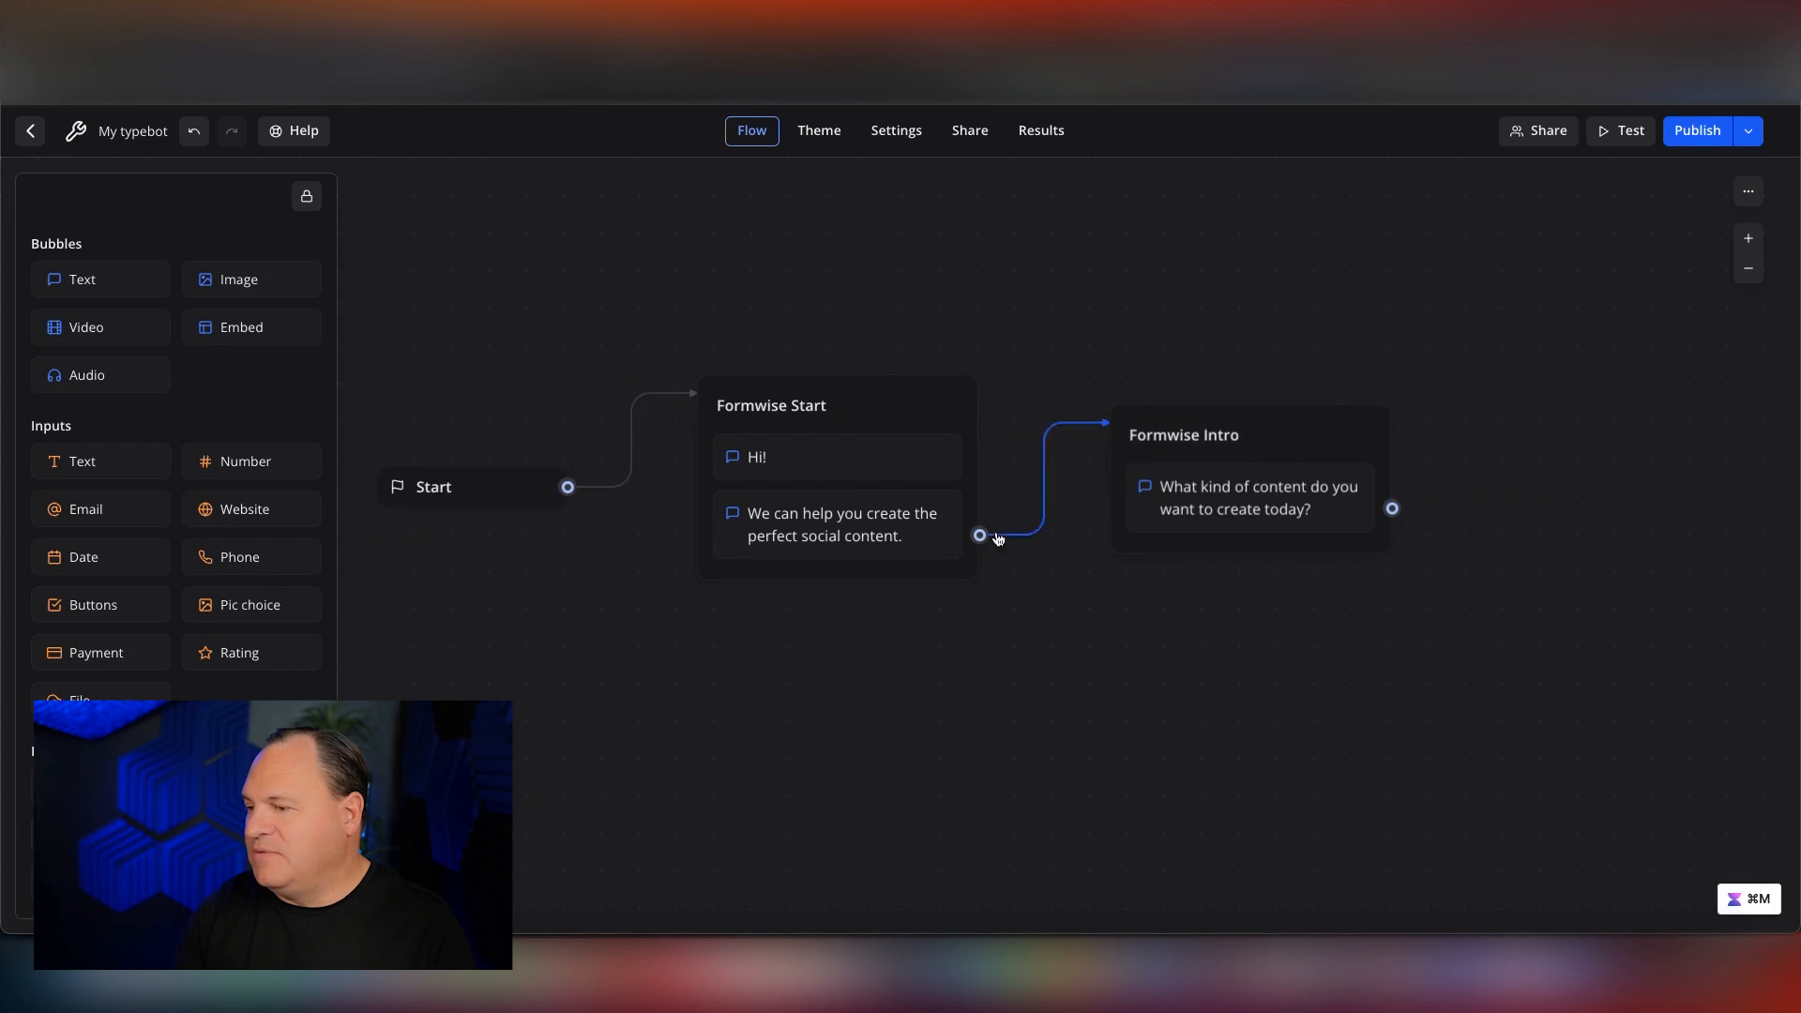
drag(1260, 431, 1269, 395)
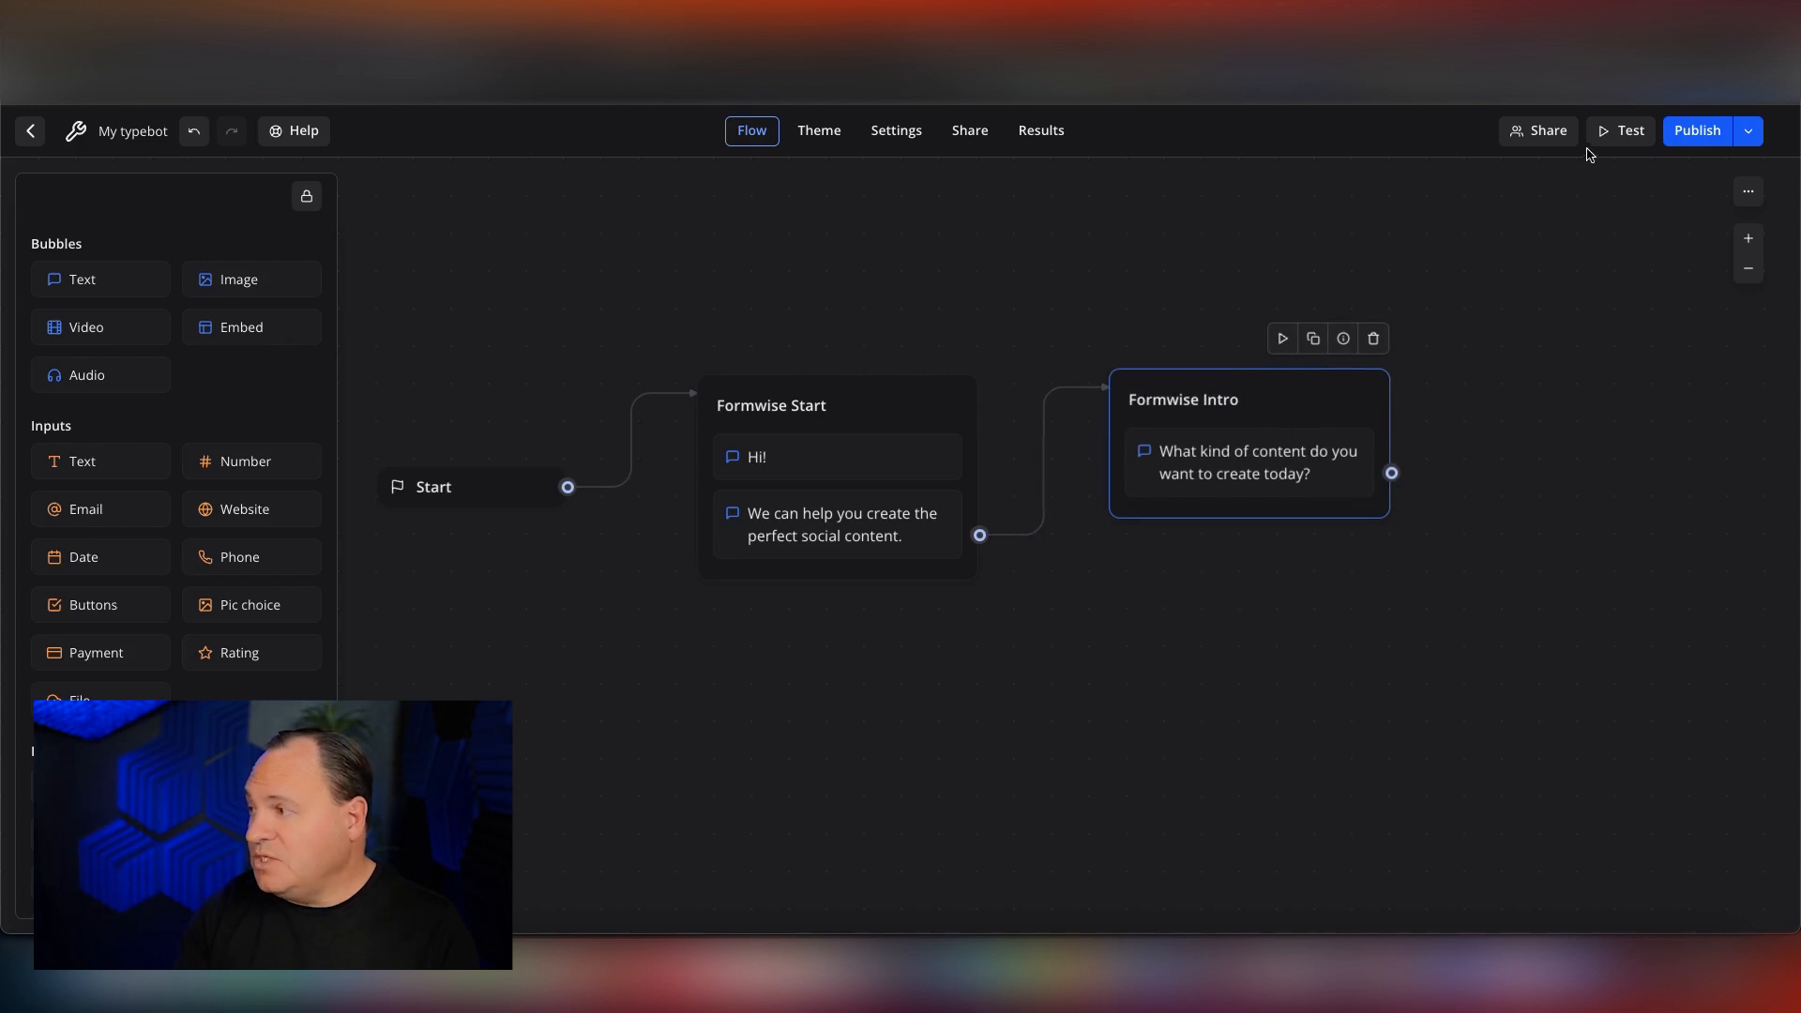
Test the bot's message sequence in the web preview, then close the preview.
click(1620, 131)
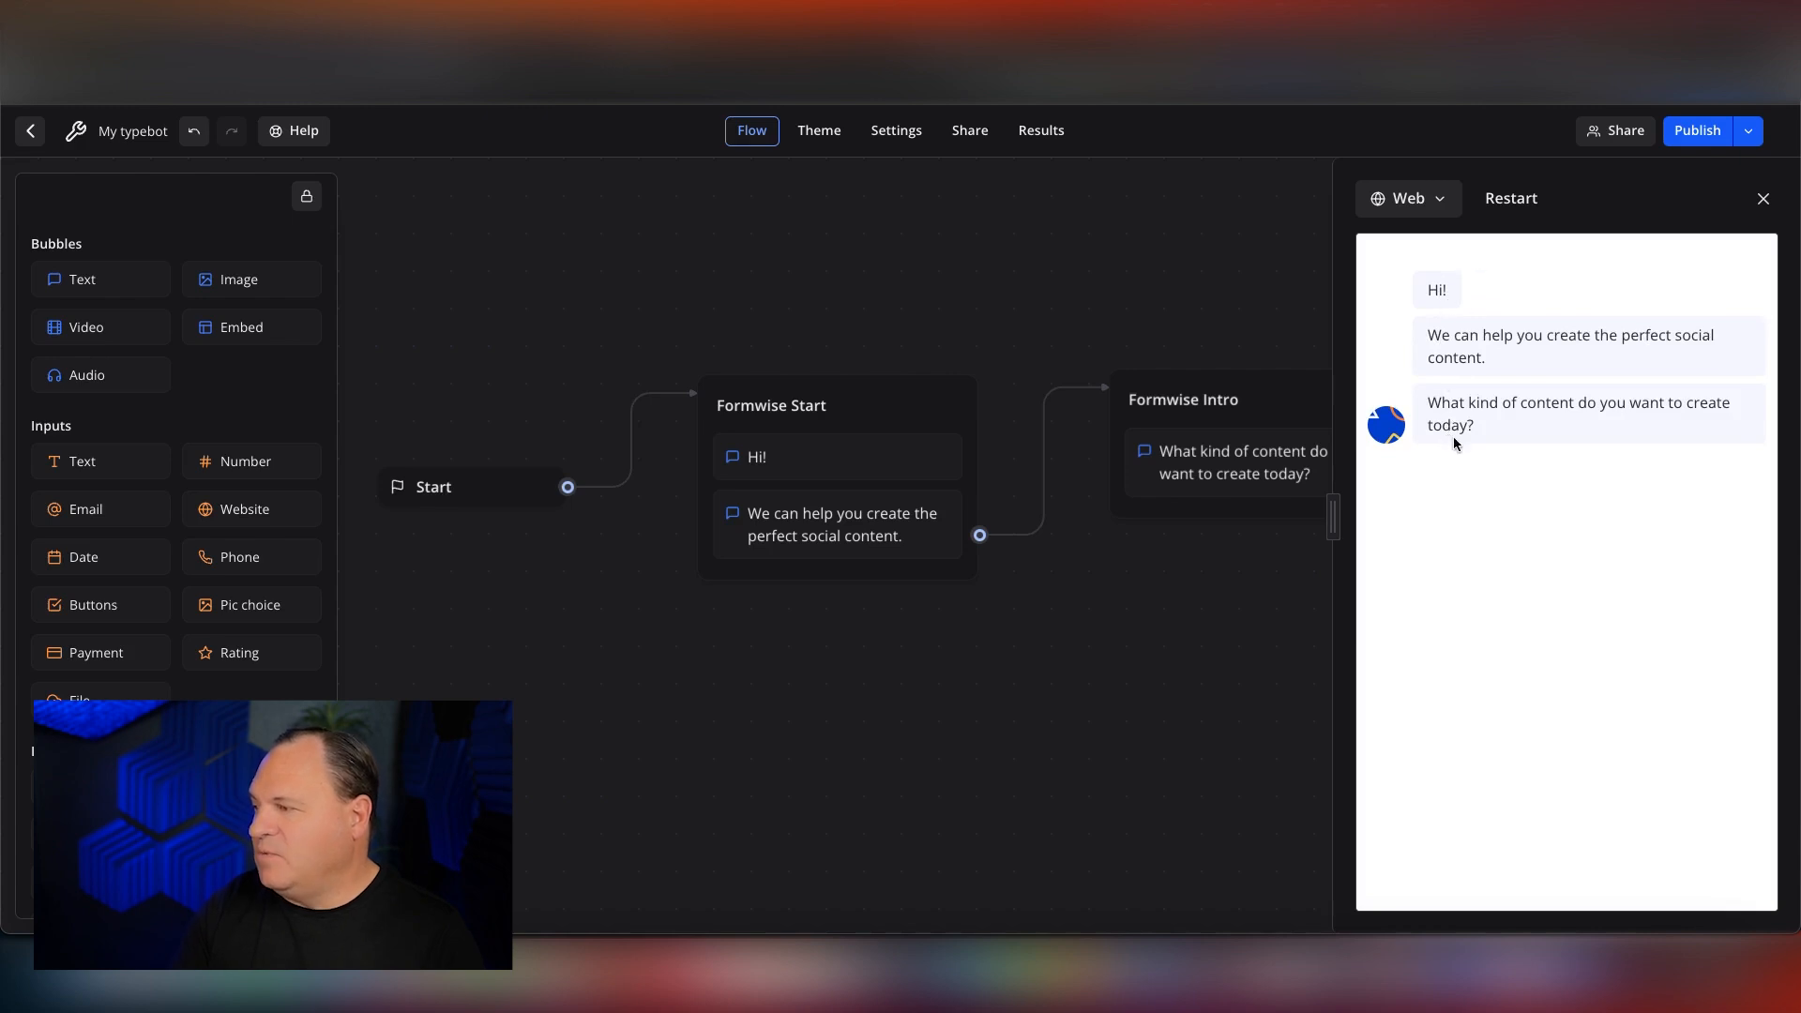
click(1763, 197)
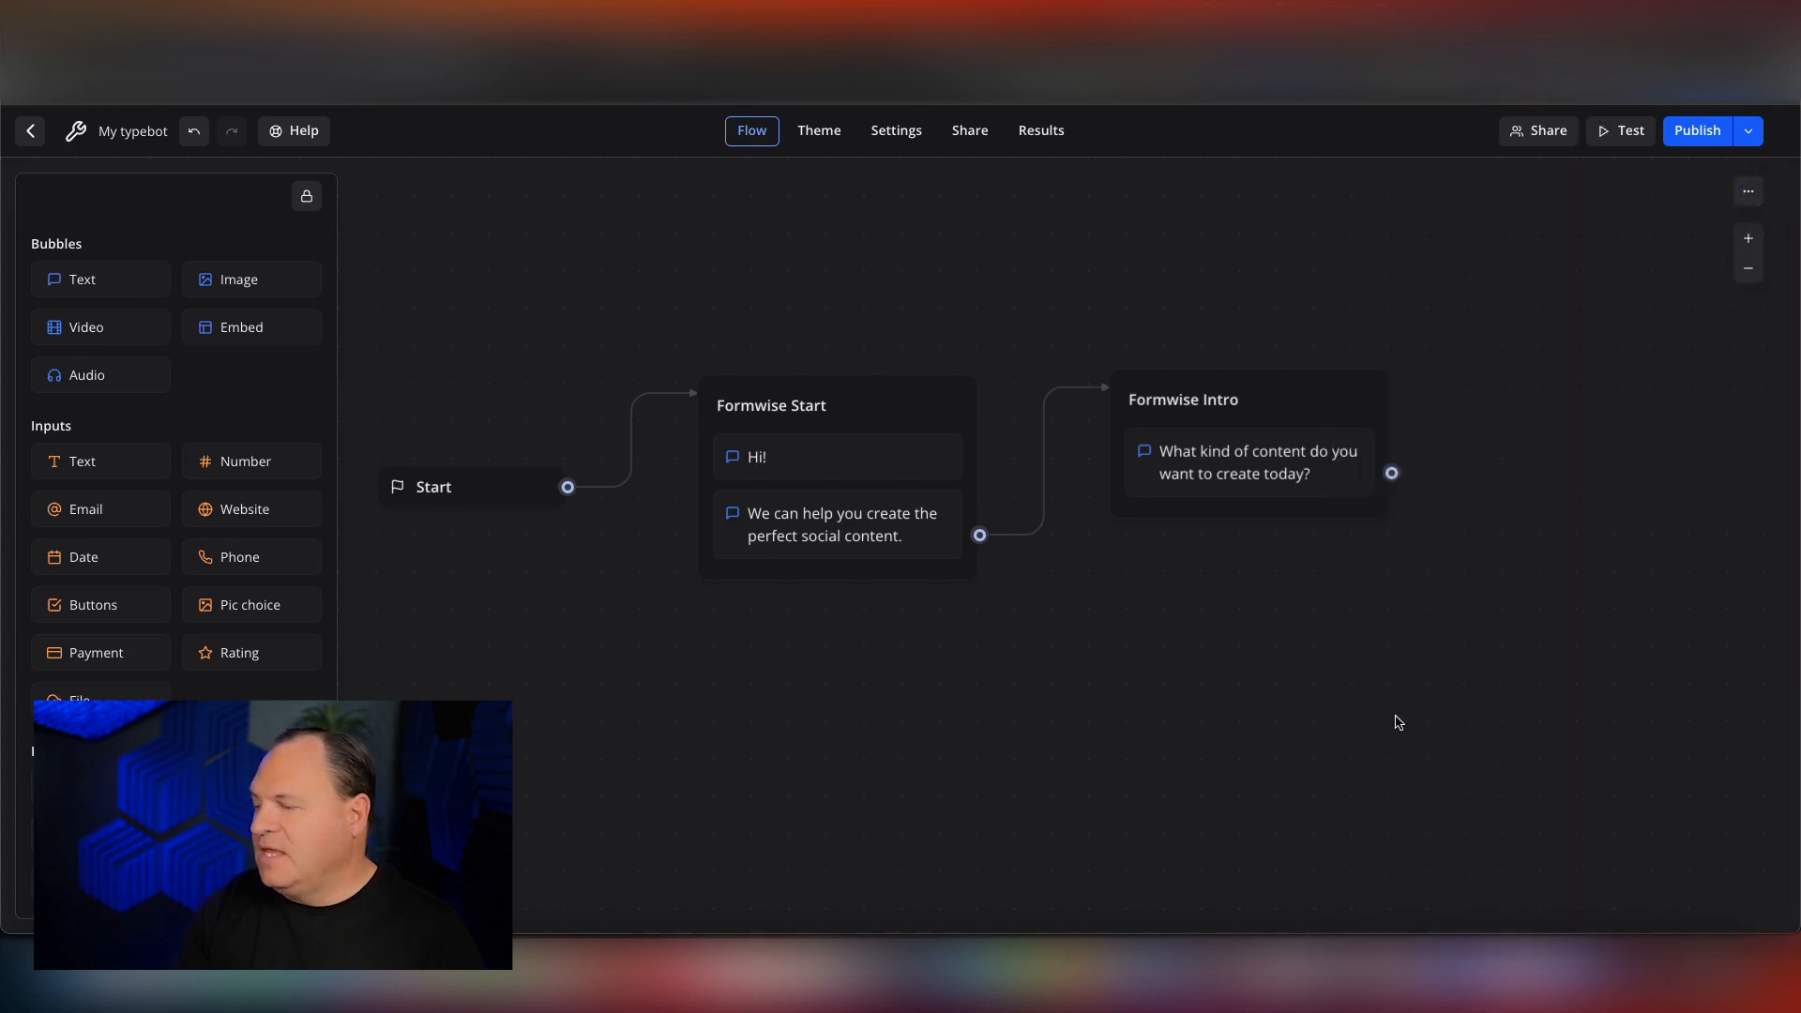
Add a Buttons input below the question in Formwise Intro and label its first button "Facebook Caption Generator".
scroll(1399, 721, right, 5)
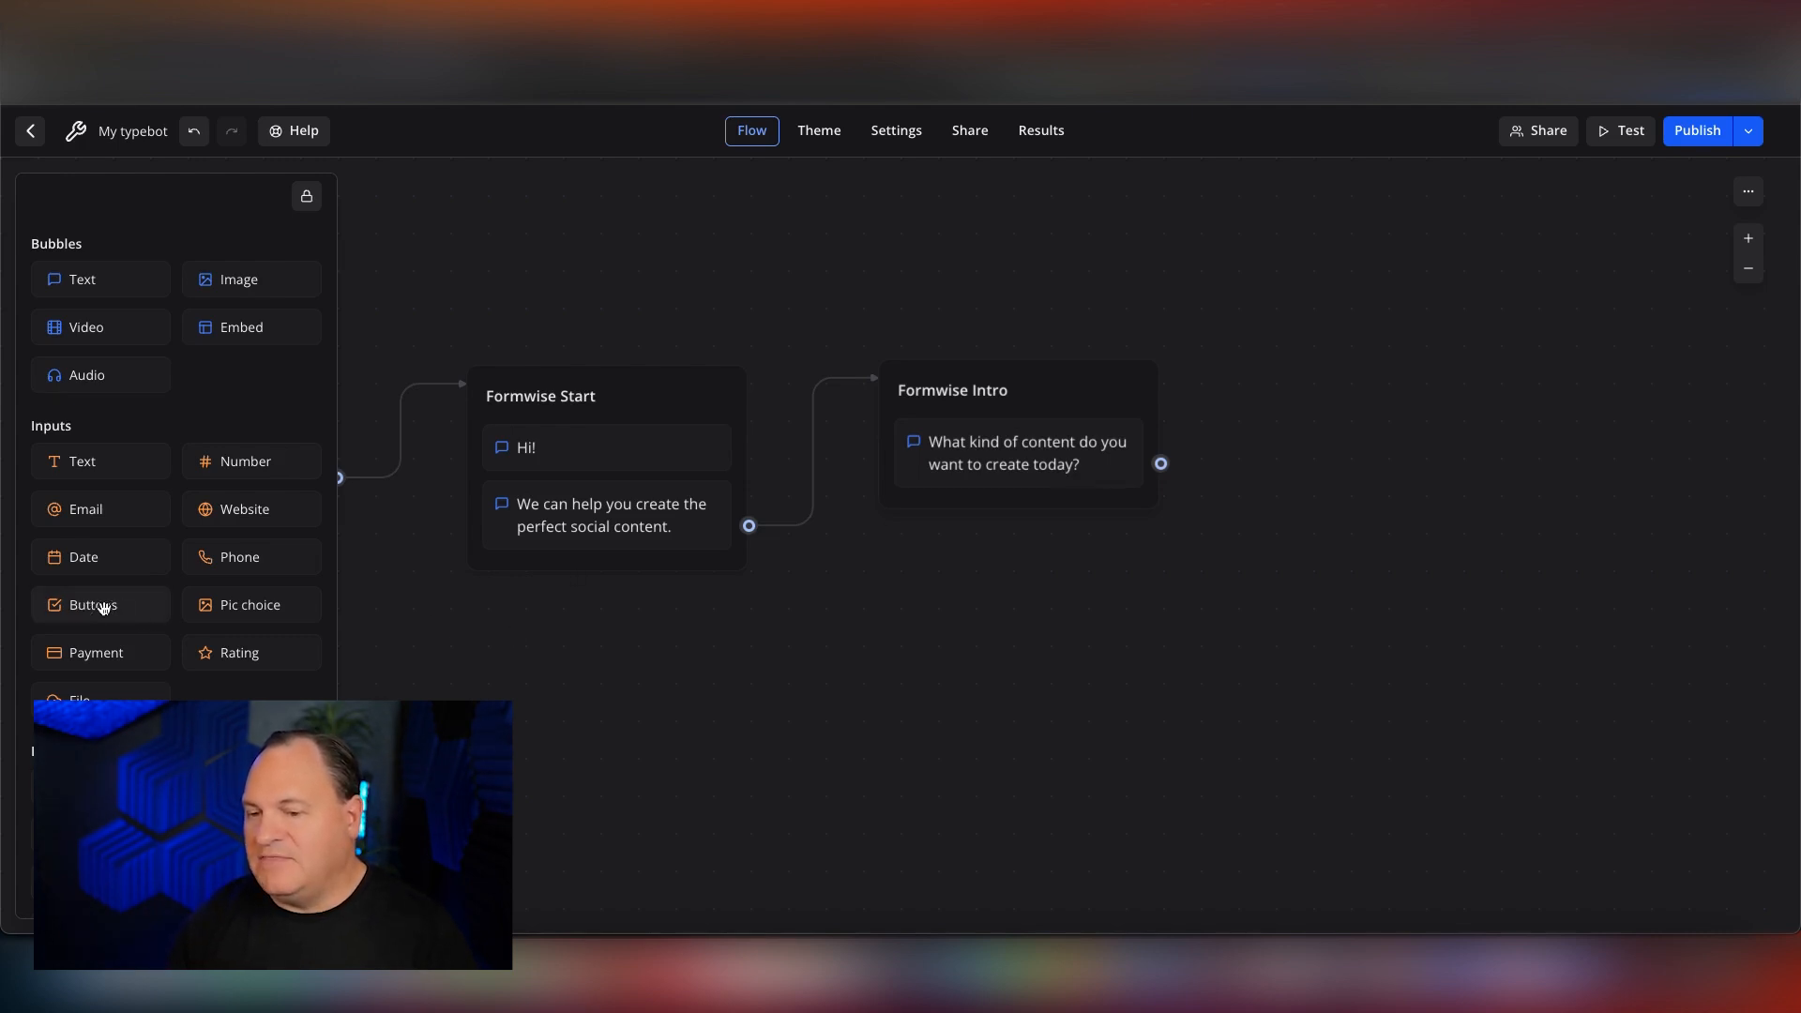
drag(83, 604, 983, 512)
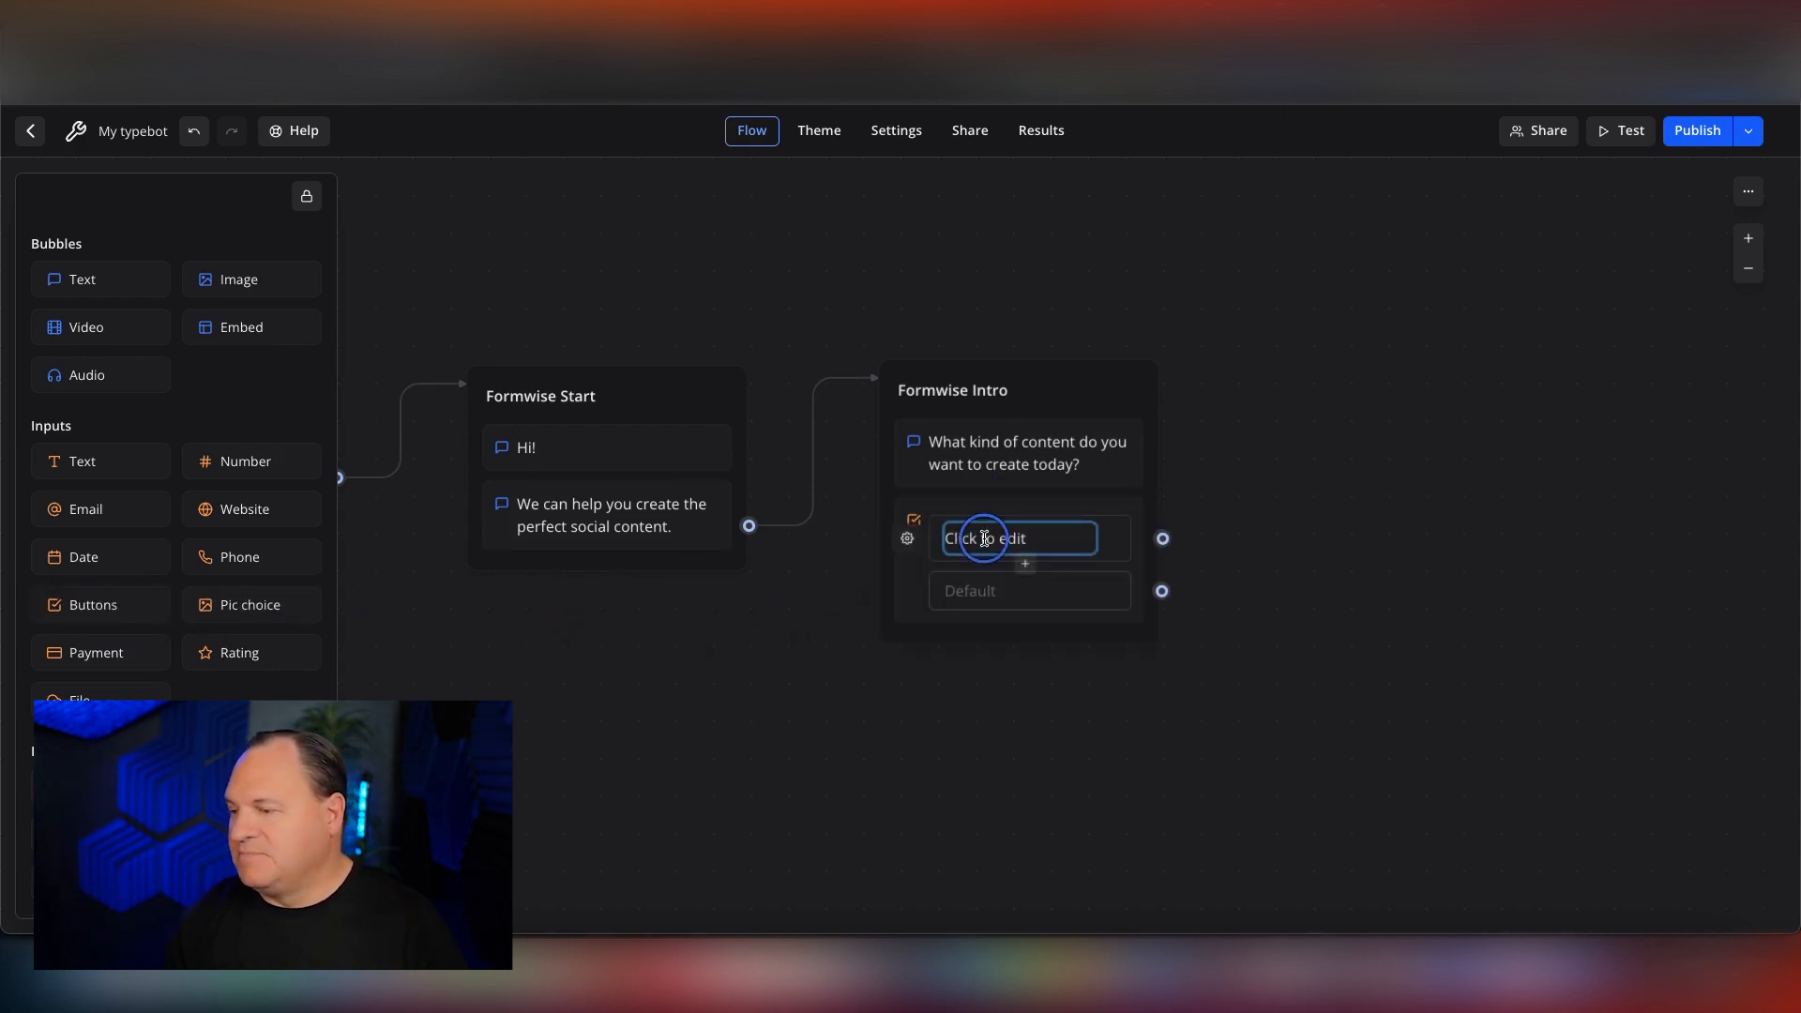
double_click(986, 537)
double_click(1055, 535)
double_click(1055, 535)
click(1003, 538)
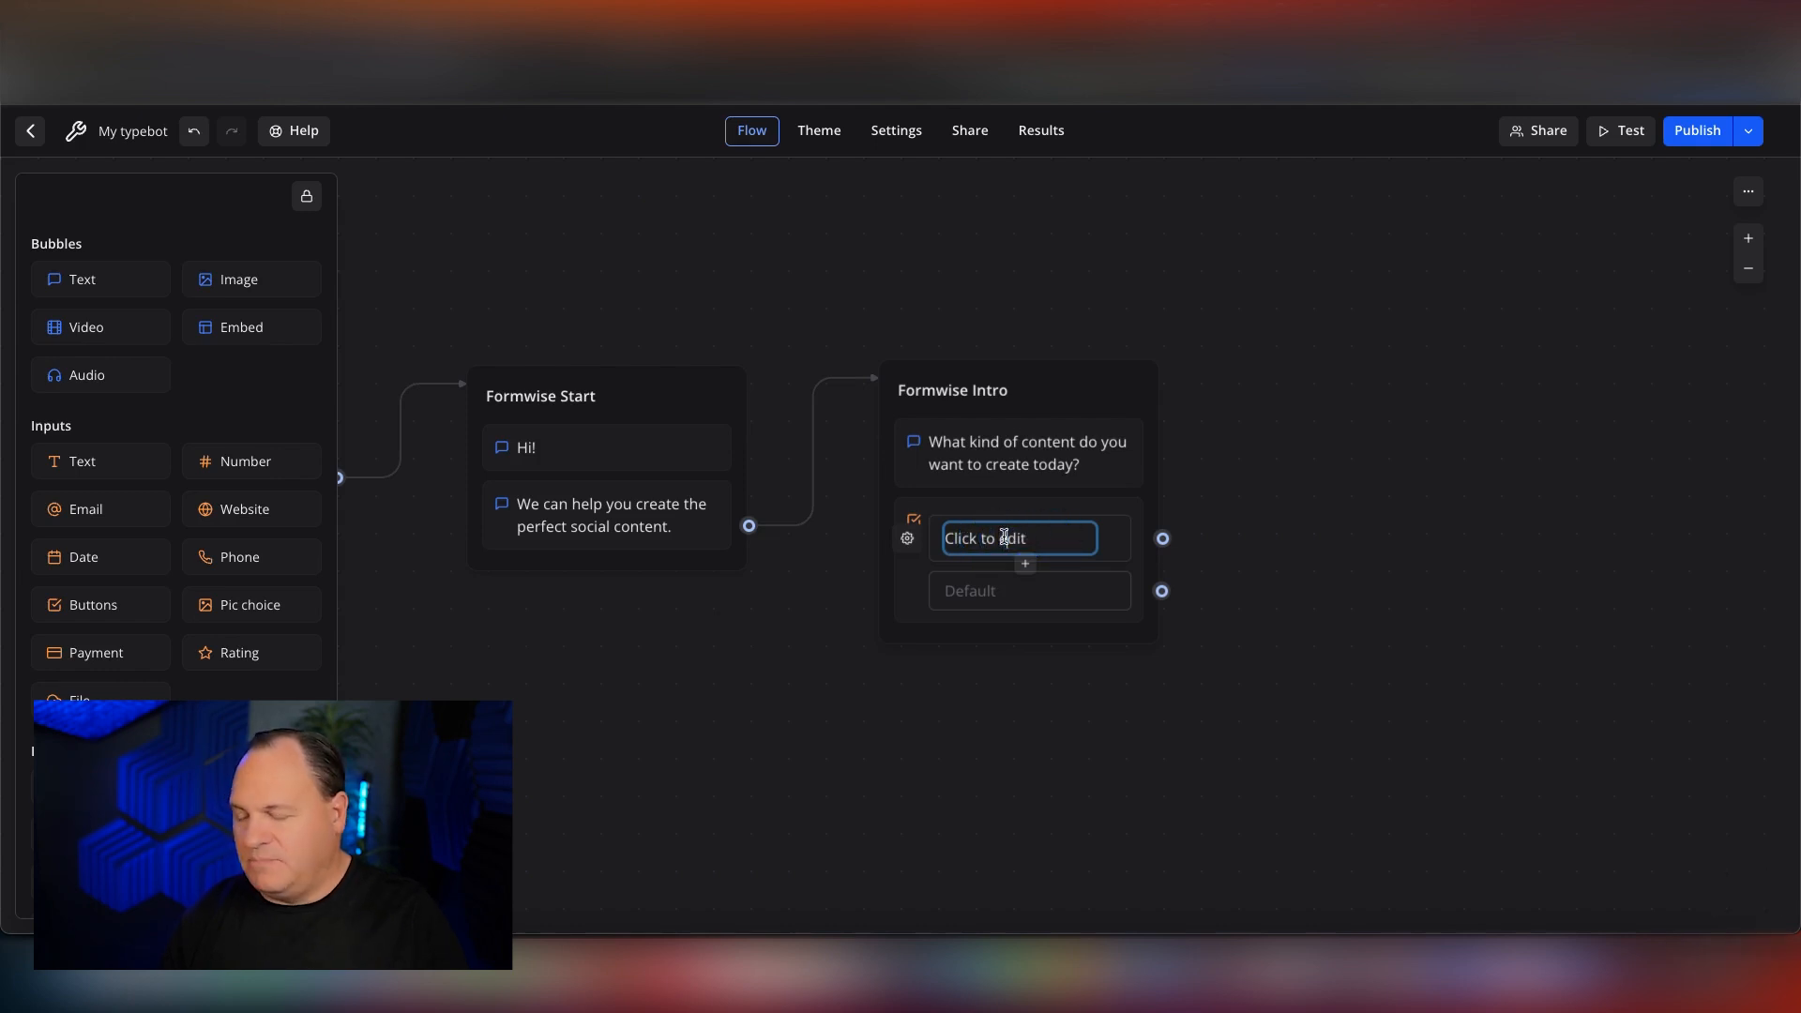
click(1032, 536)
key(BackSpace)
key(BackSpace)
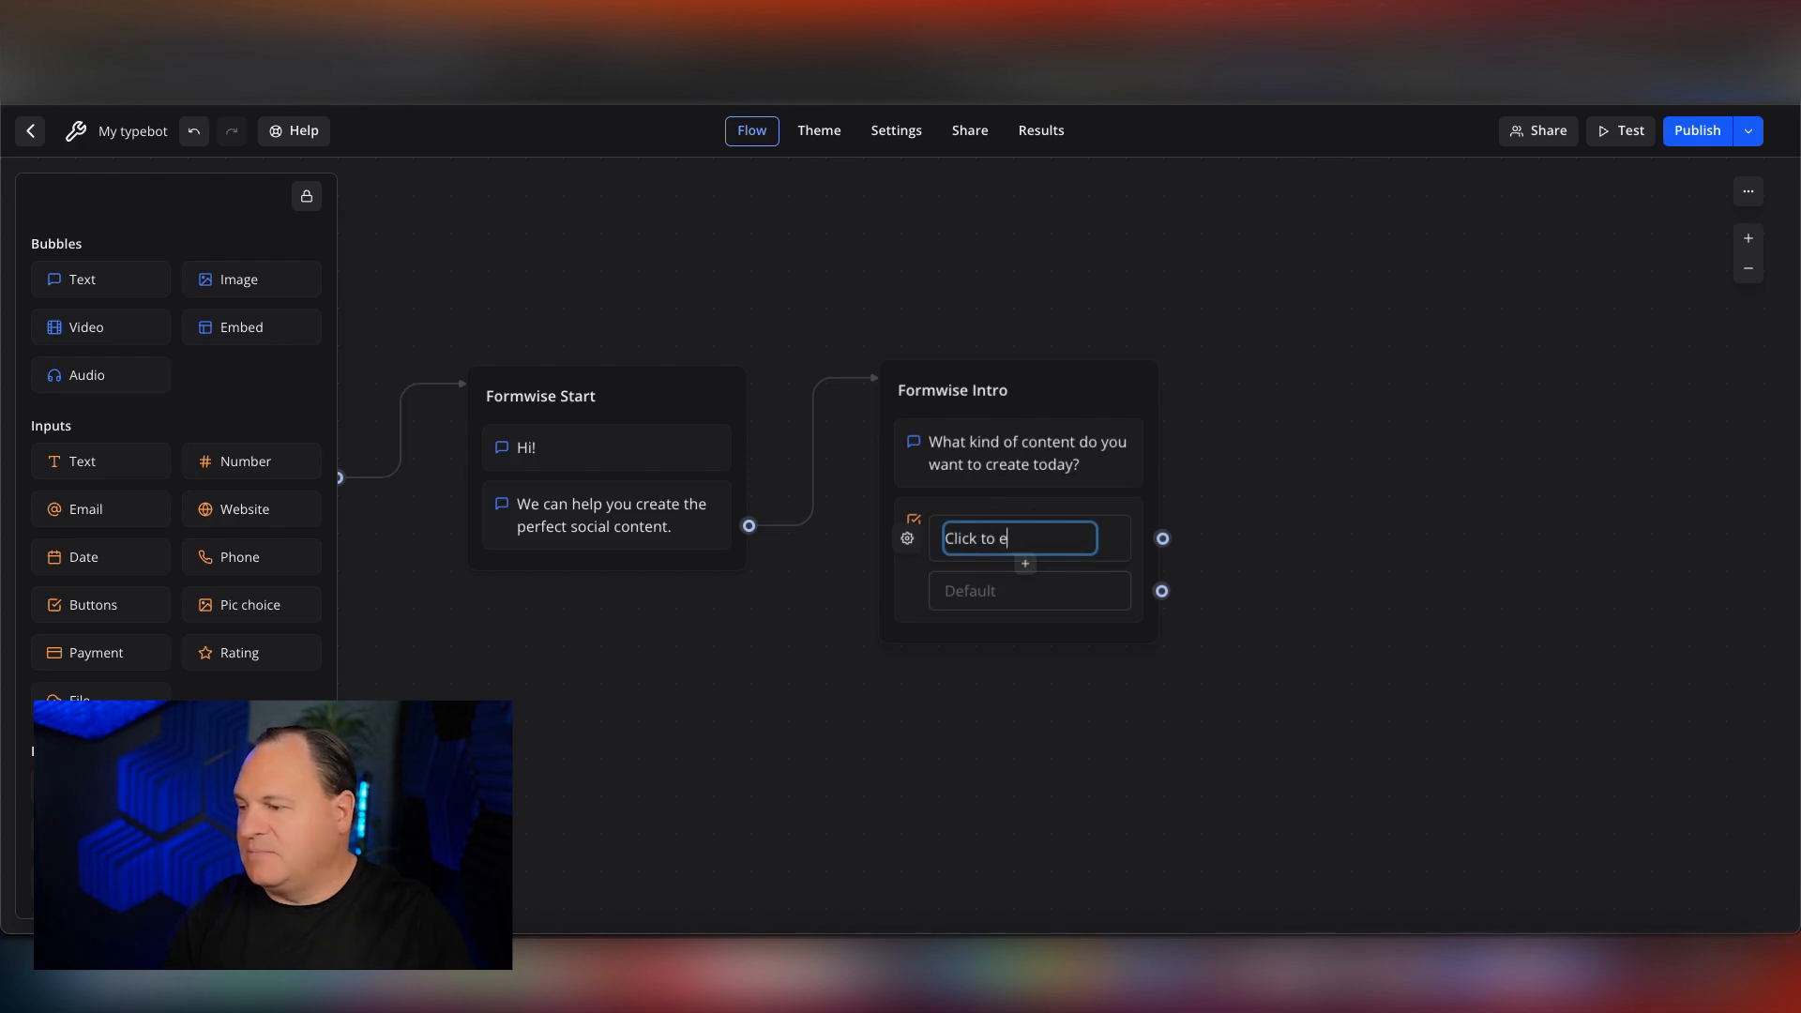
text(fa)
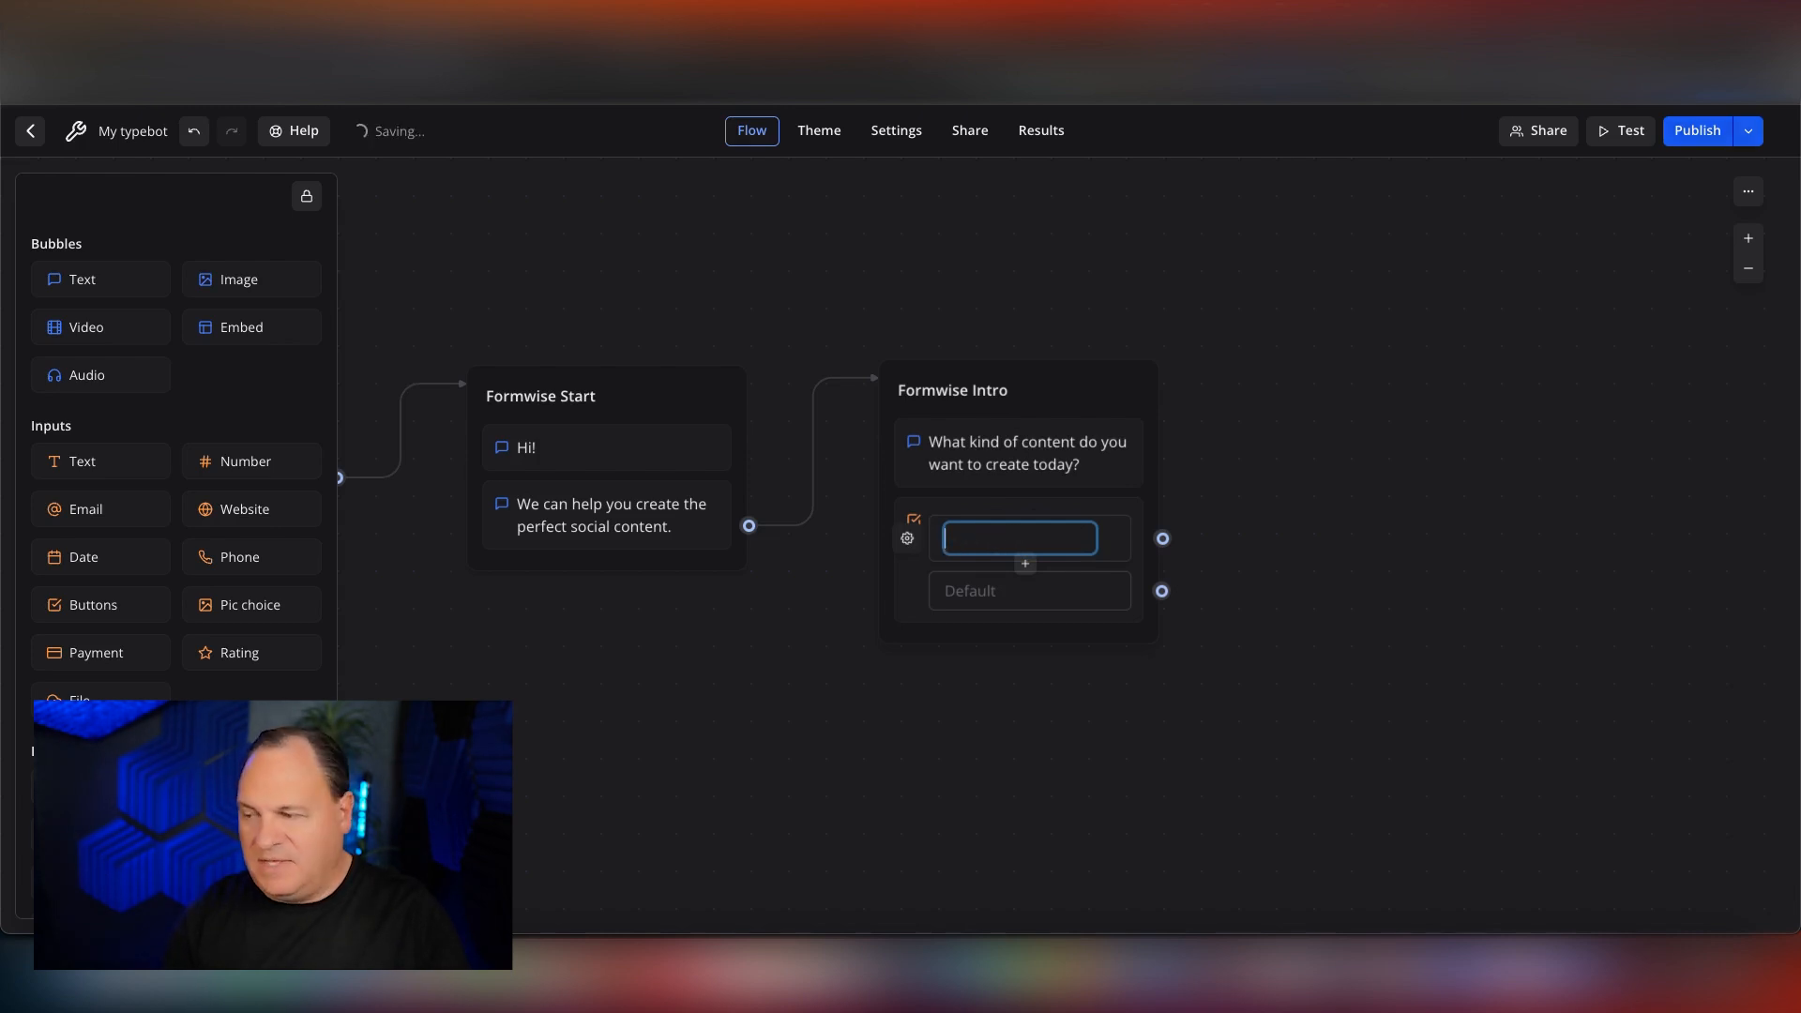
text(Facebook)
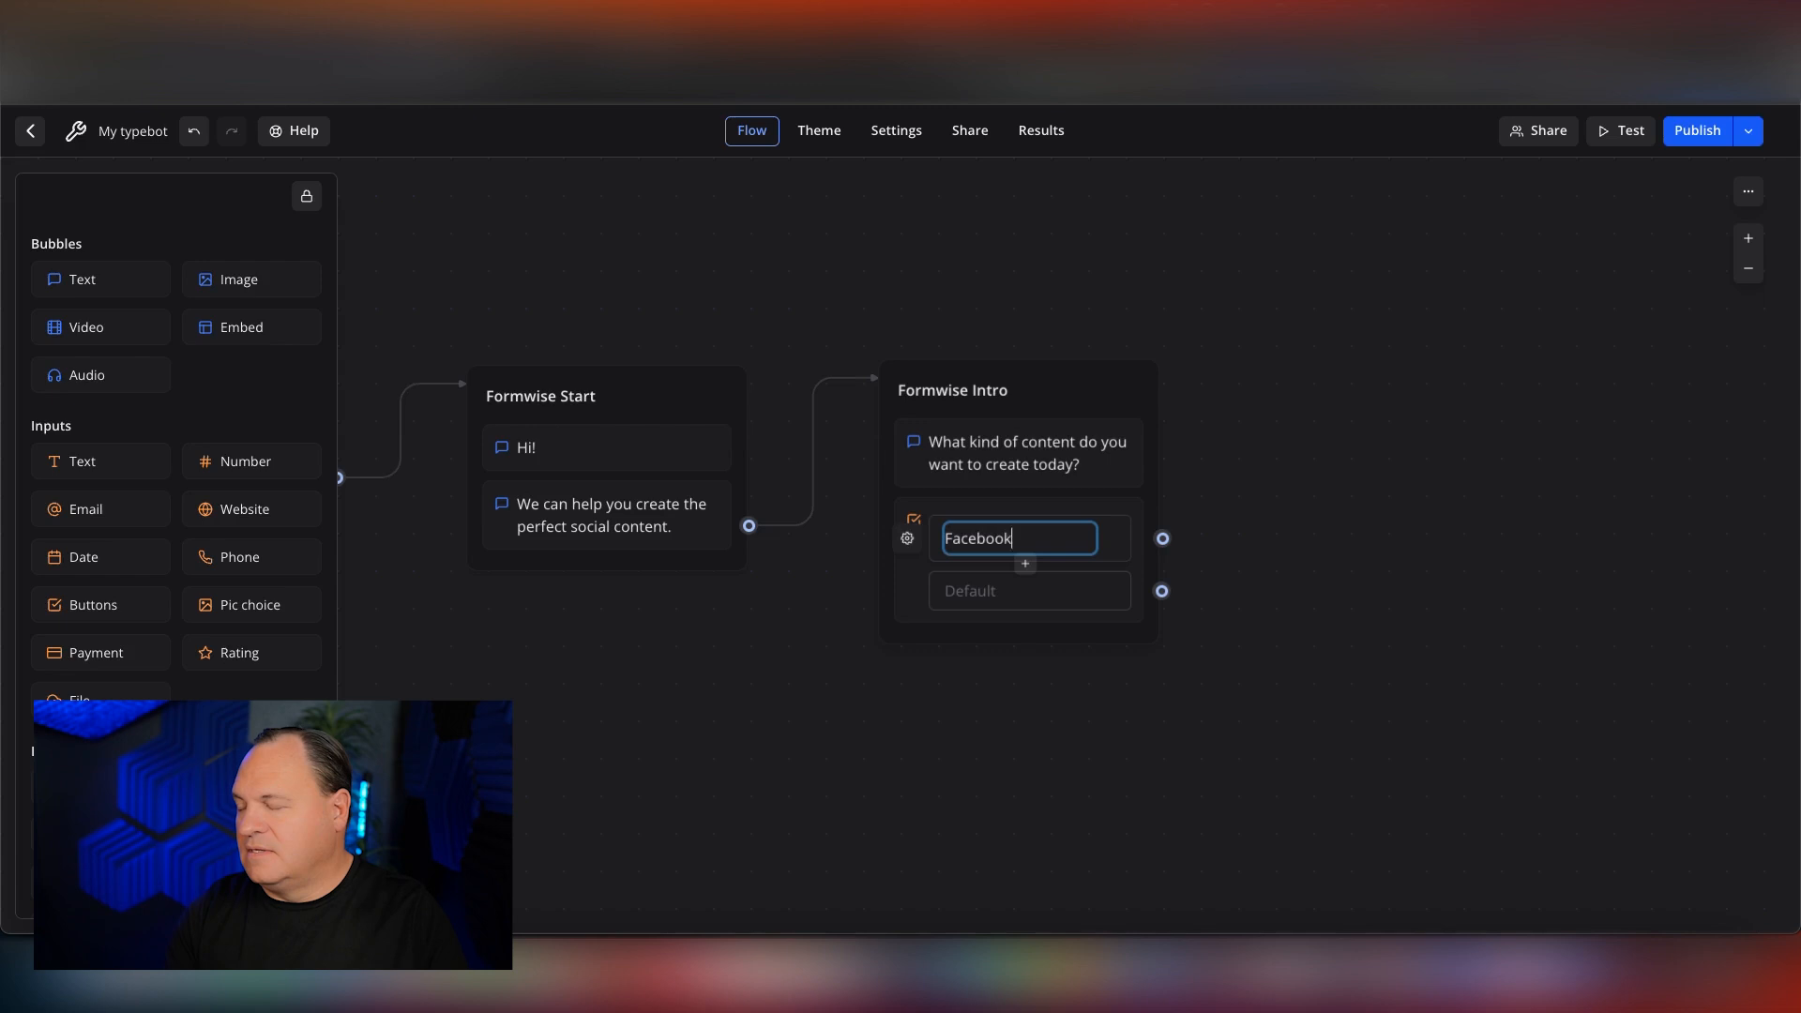
text( Caption Generator)
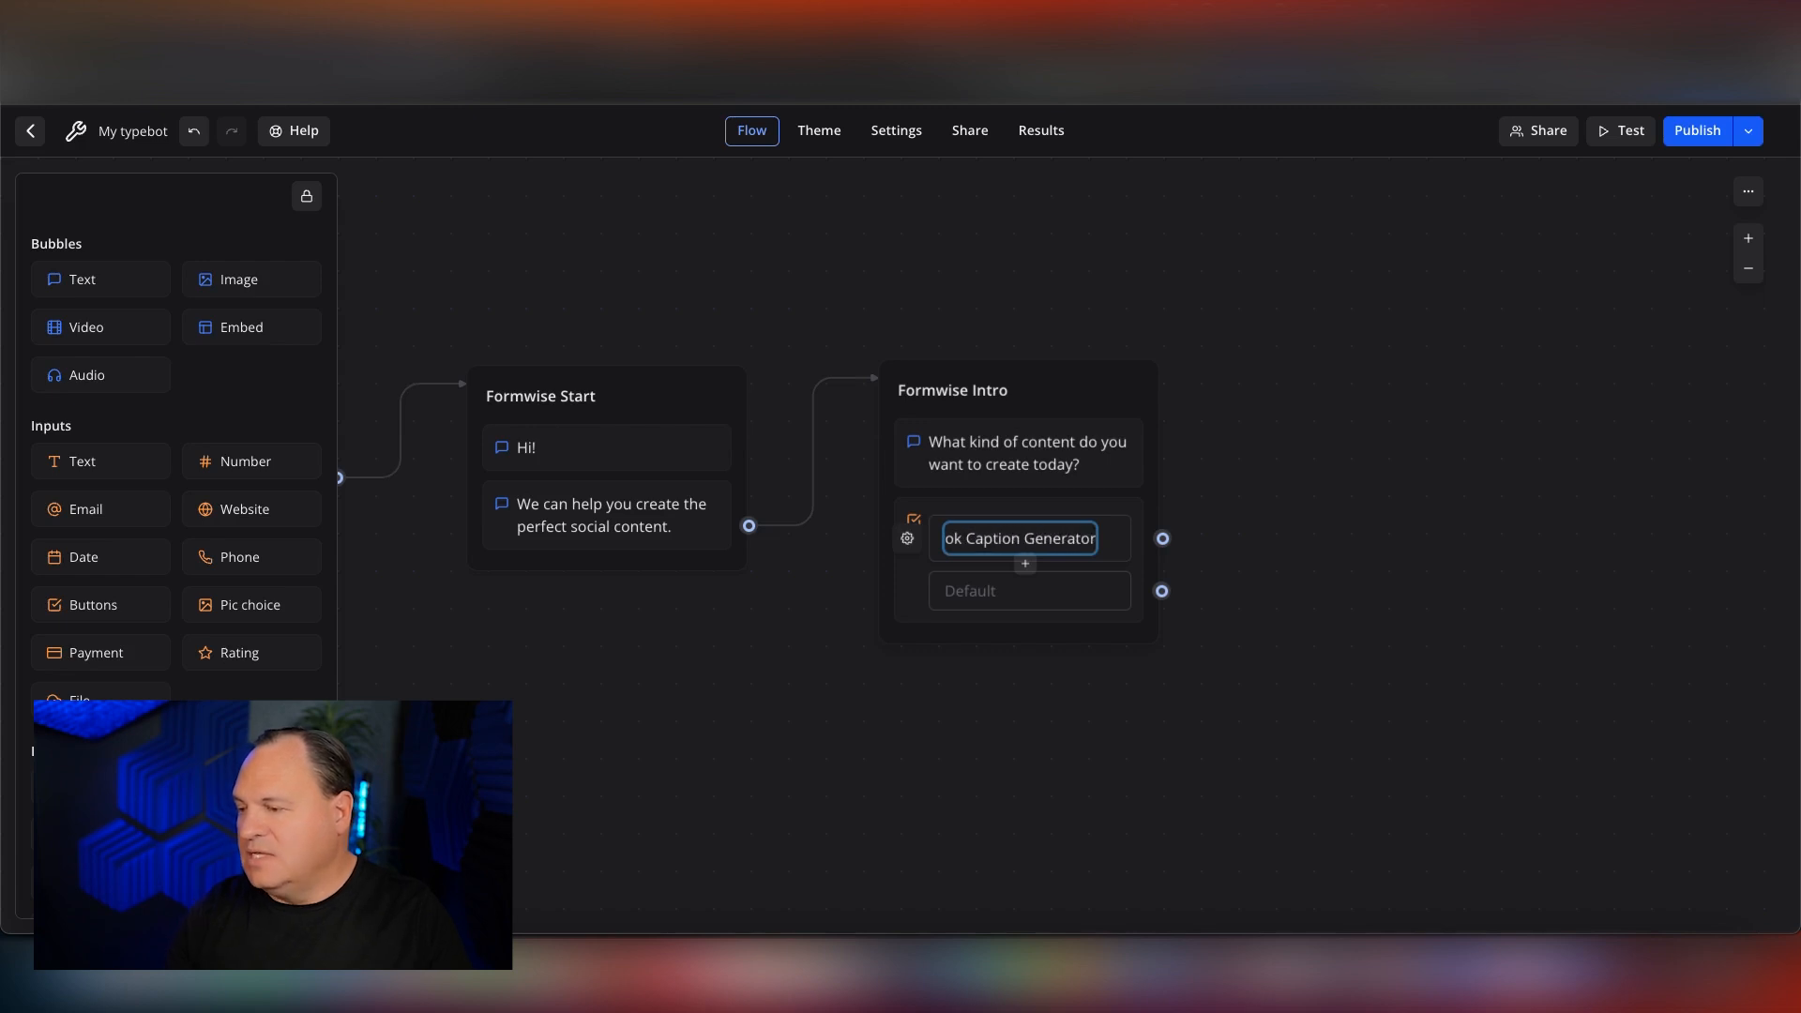
Add a second button below the Facebook one, labelled "Instagram Reel Script Generator".
click(1026, 566)
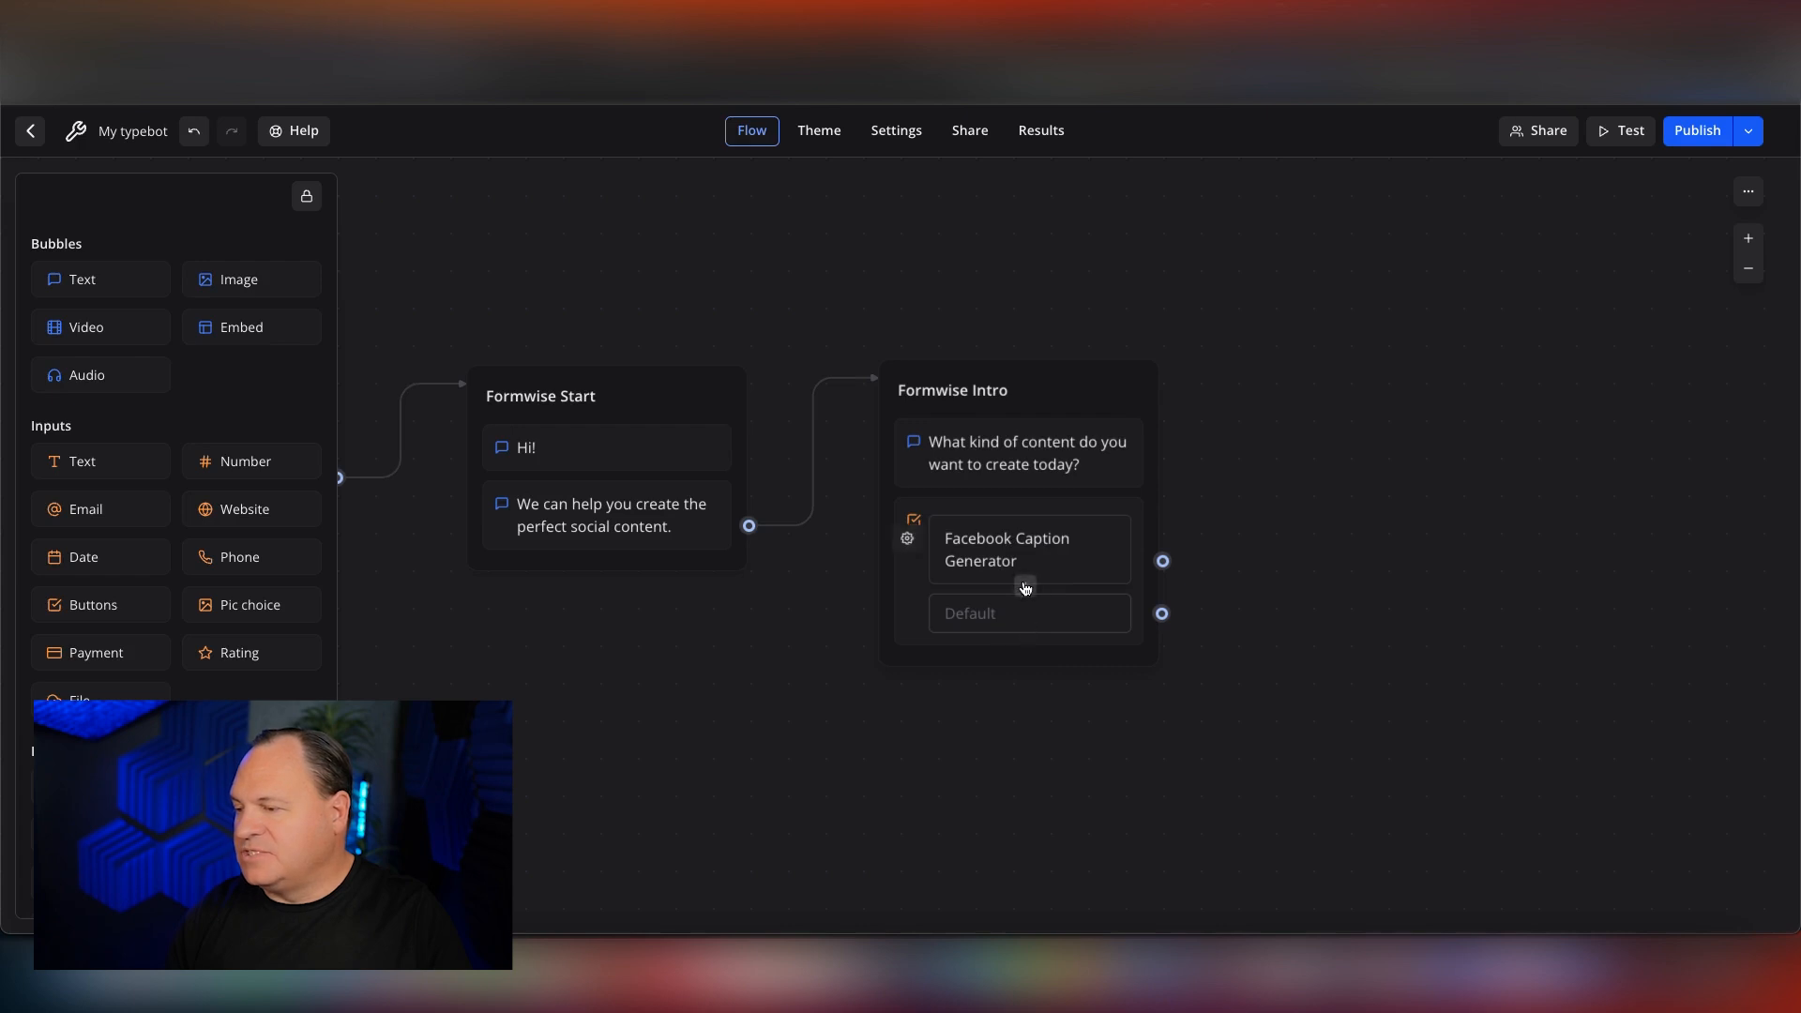
click(1024, 585)
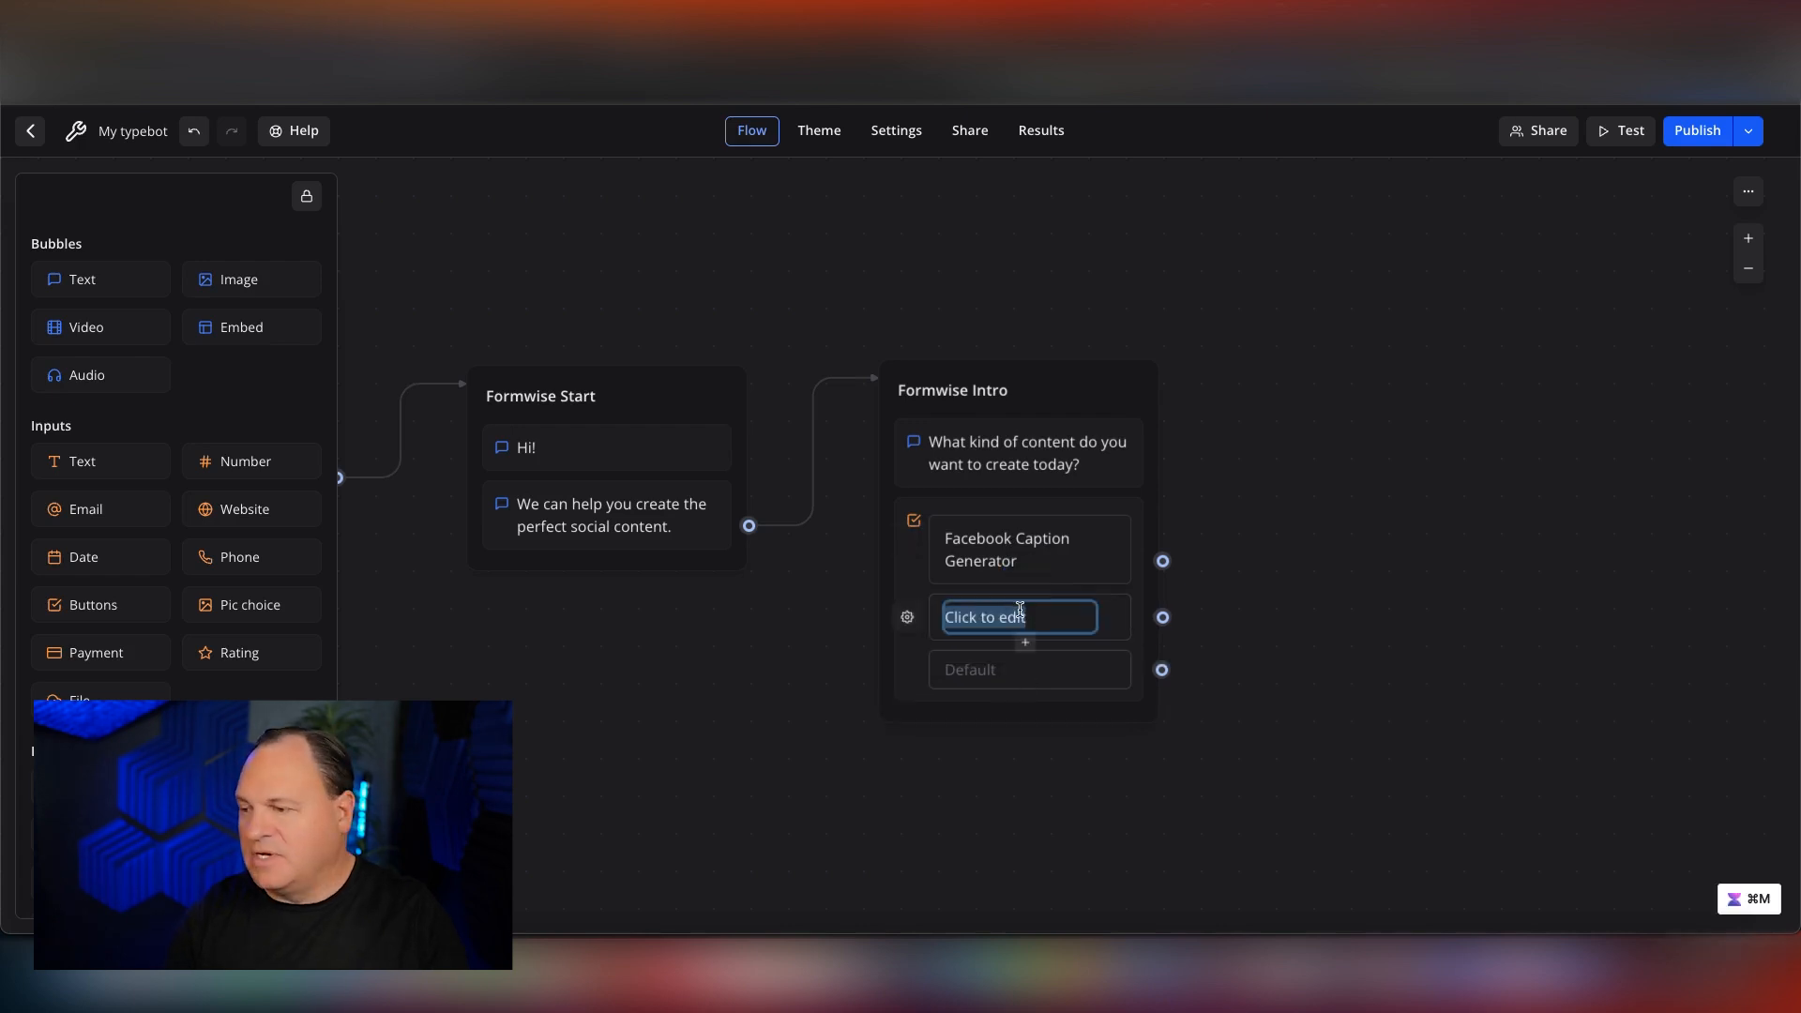
text(Instagram Sc)
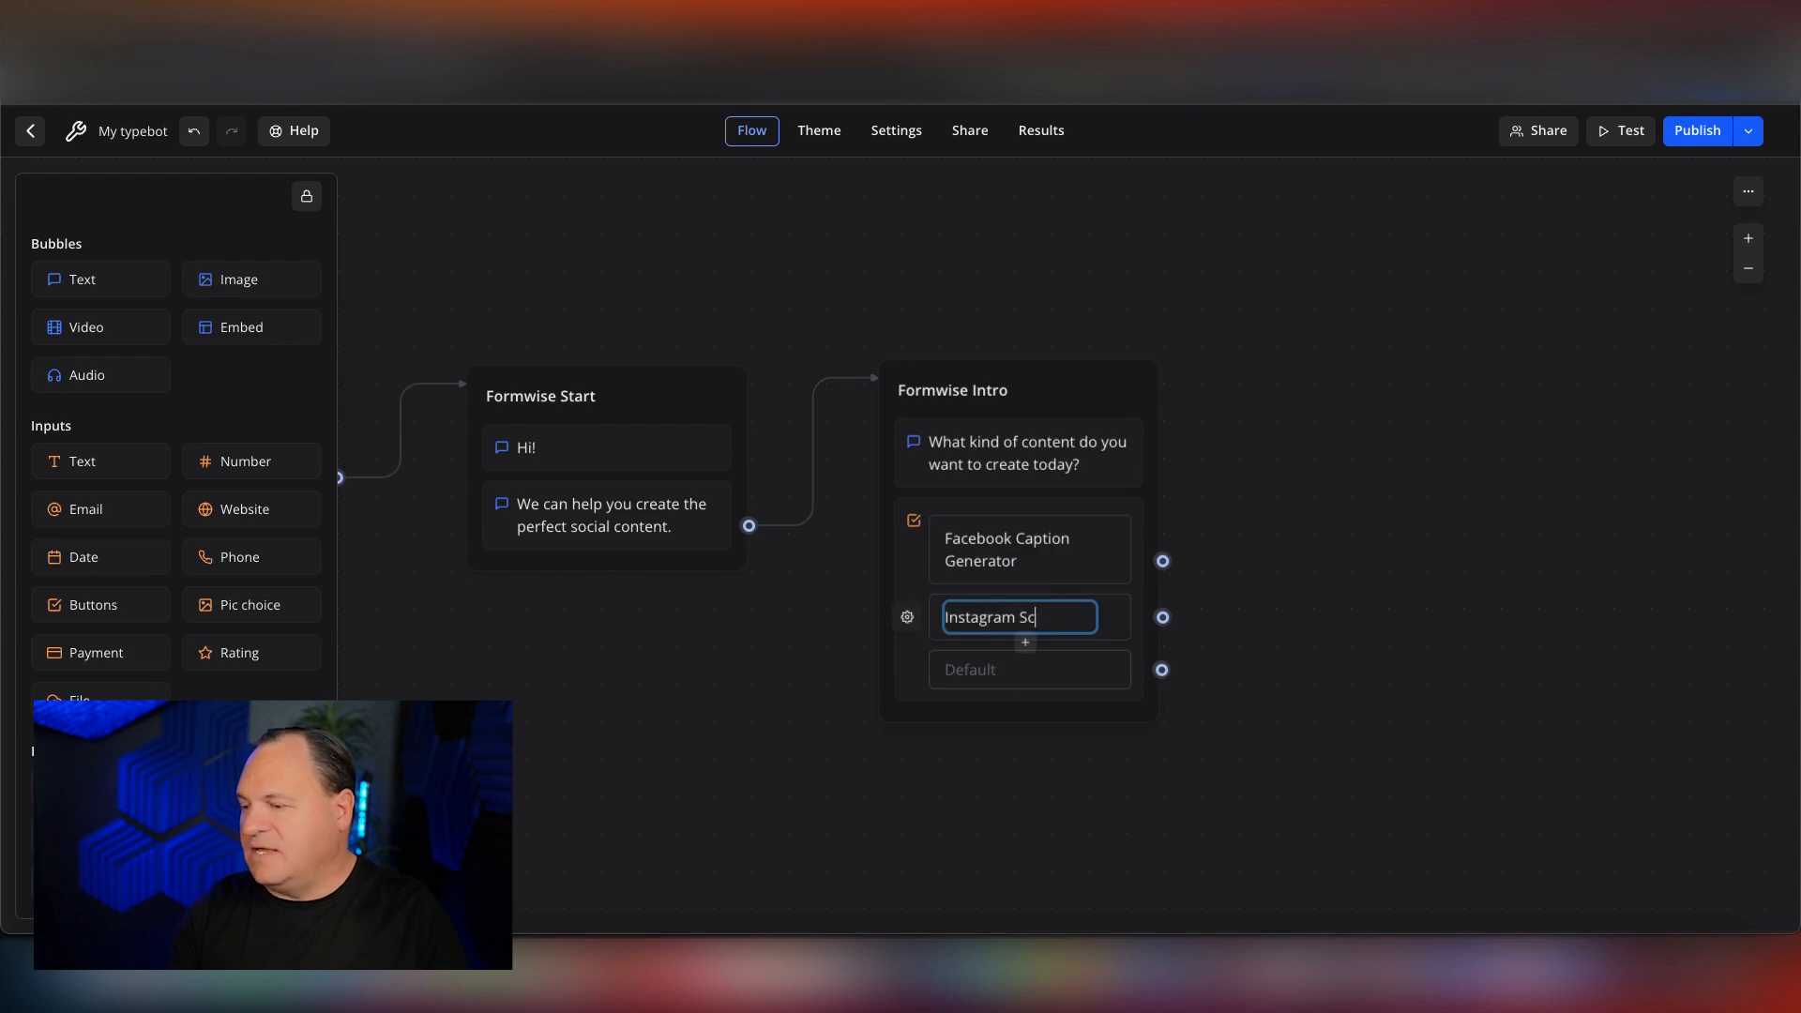
text(Reel Script Generator)
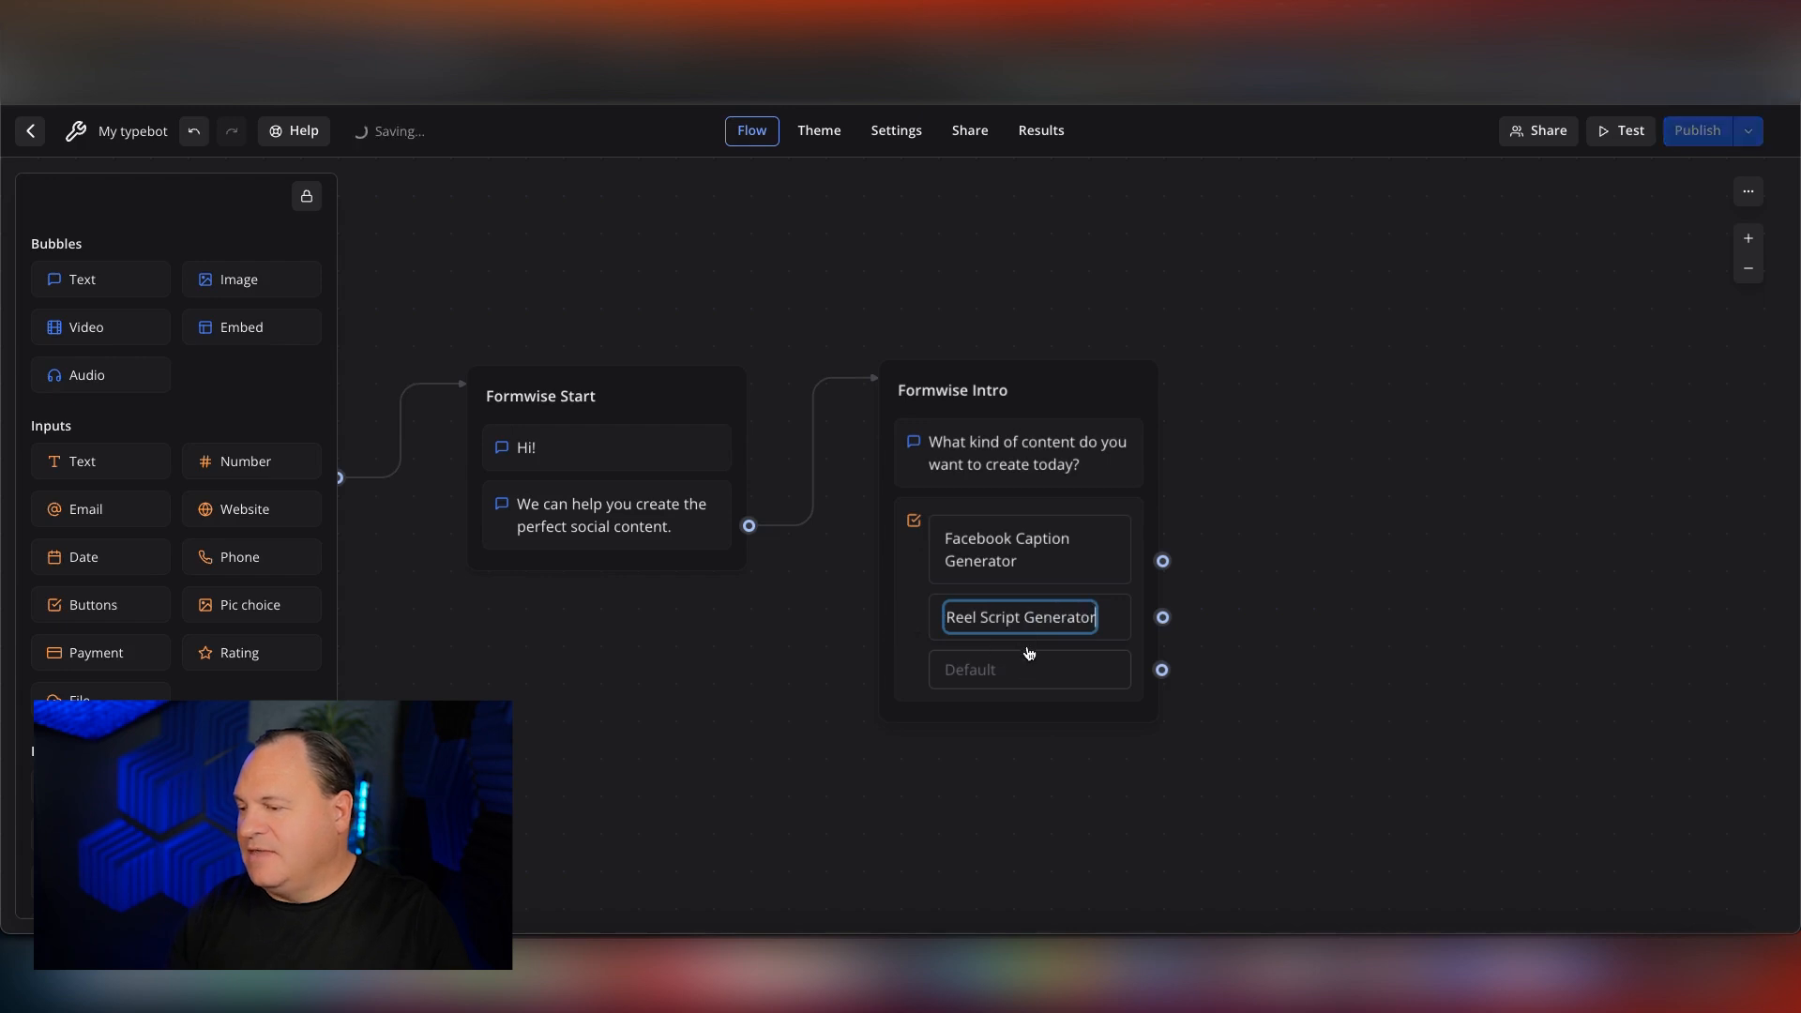
Add a third button below the Instagram one in Formwise Intro, labelled "LinkedIn Post Generator".
click(1026, 644)
click(1005, 682)
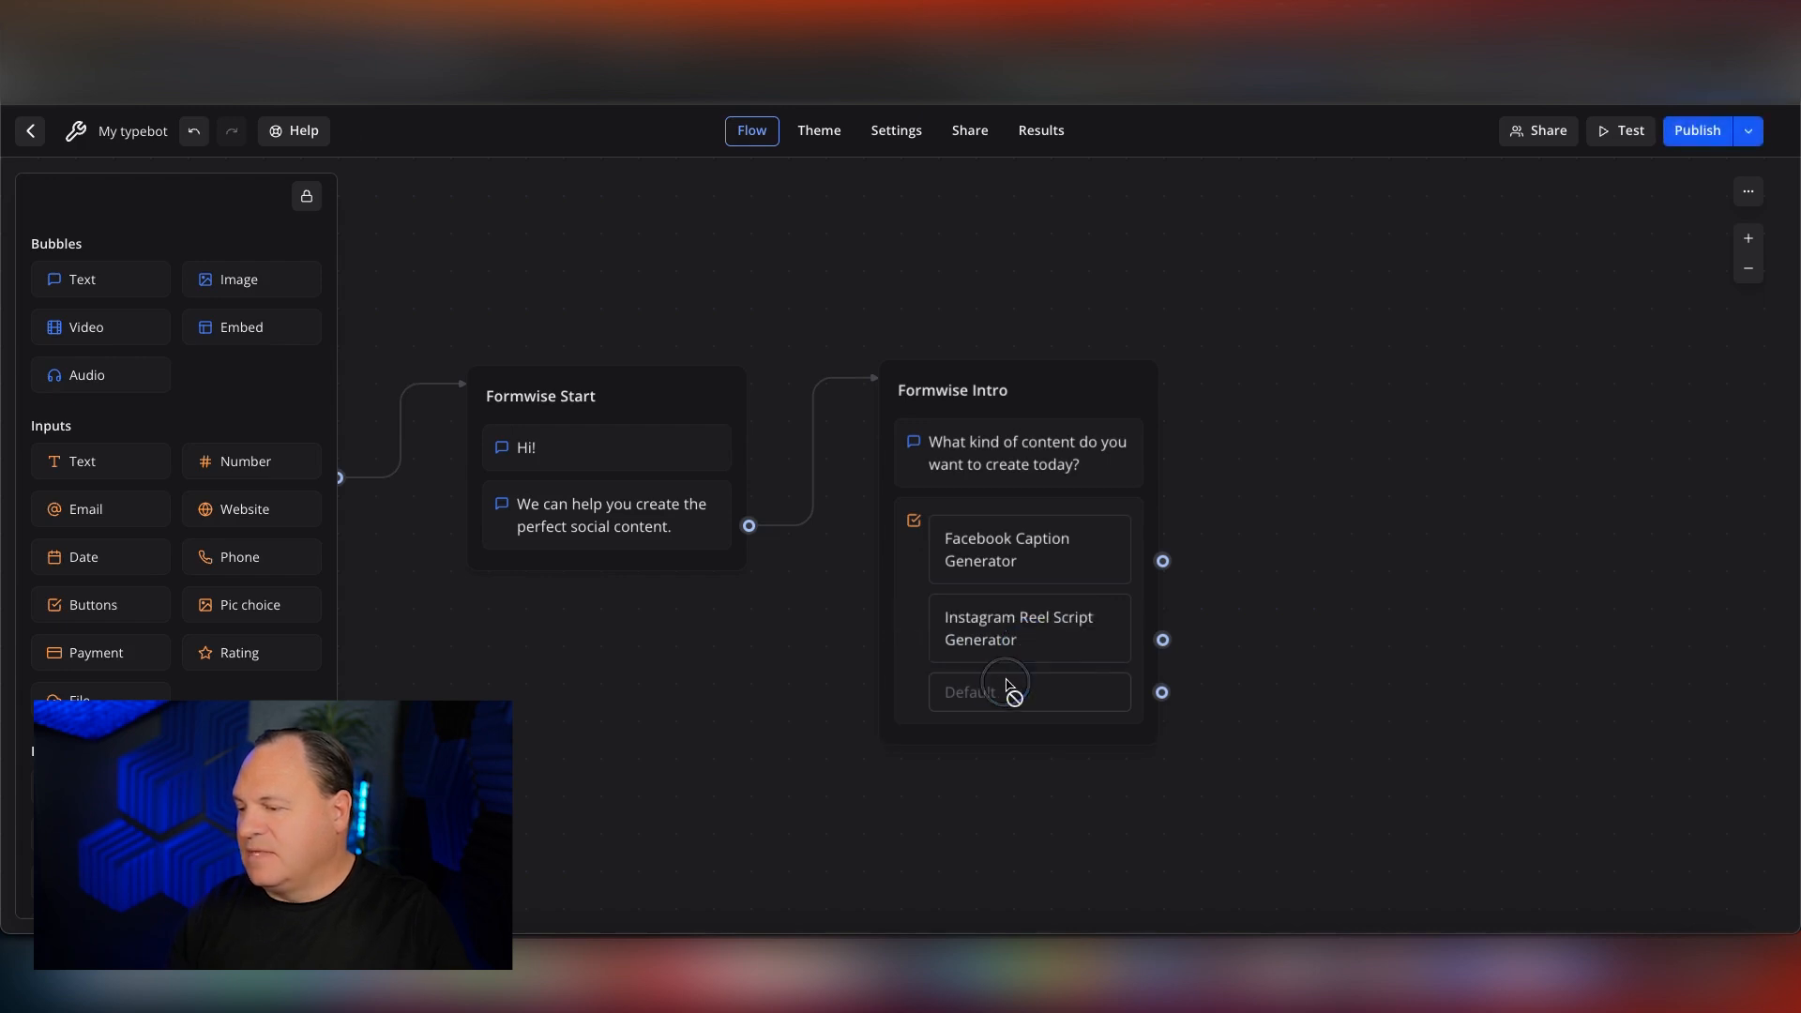
click(1025, 664)
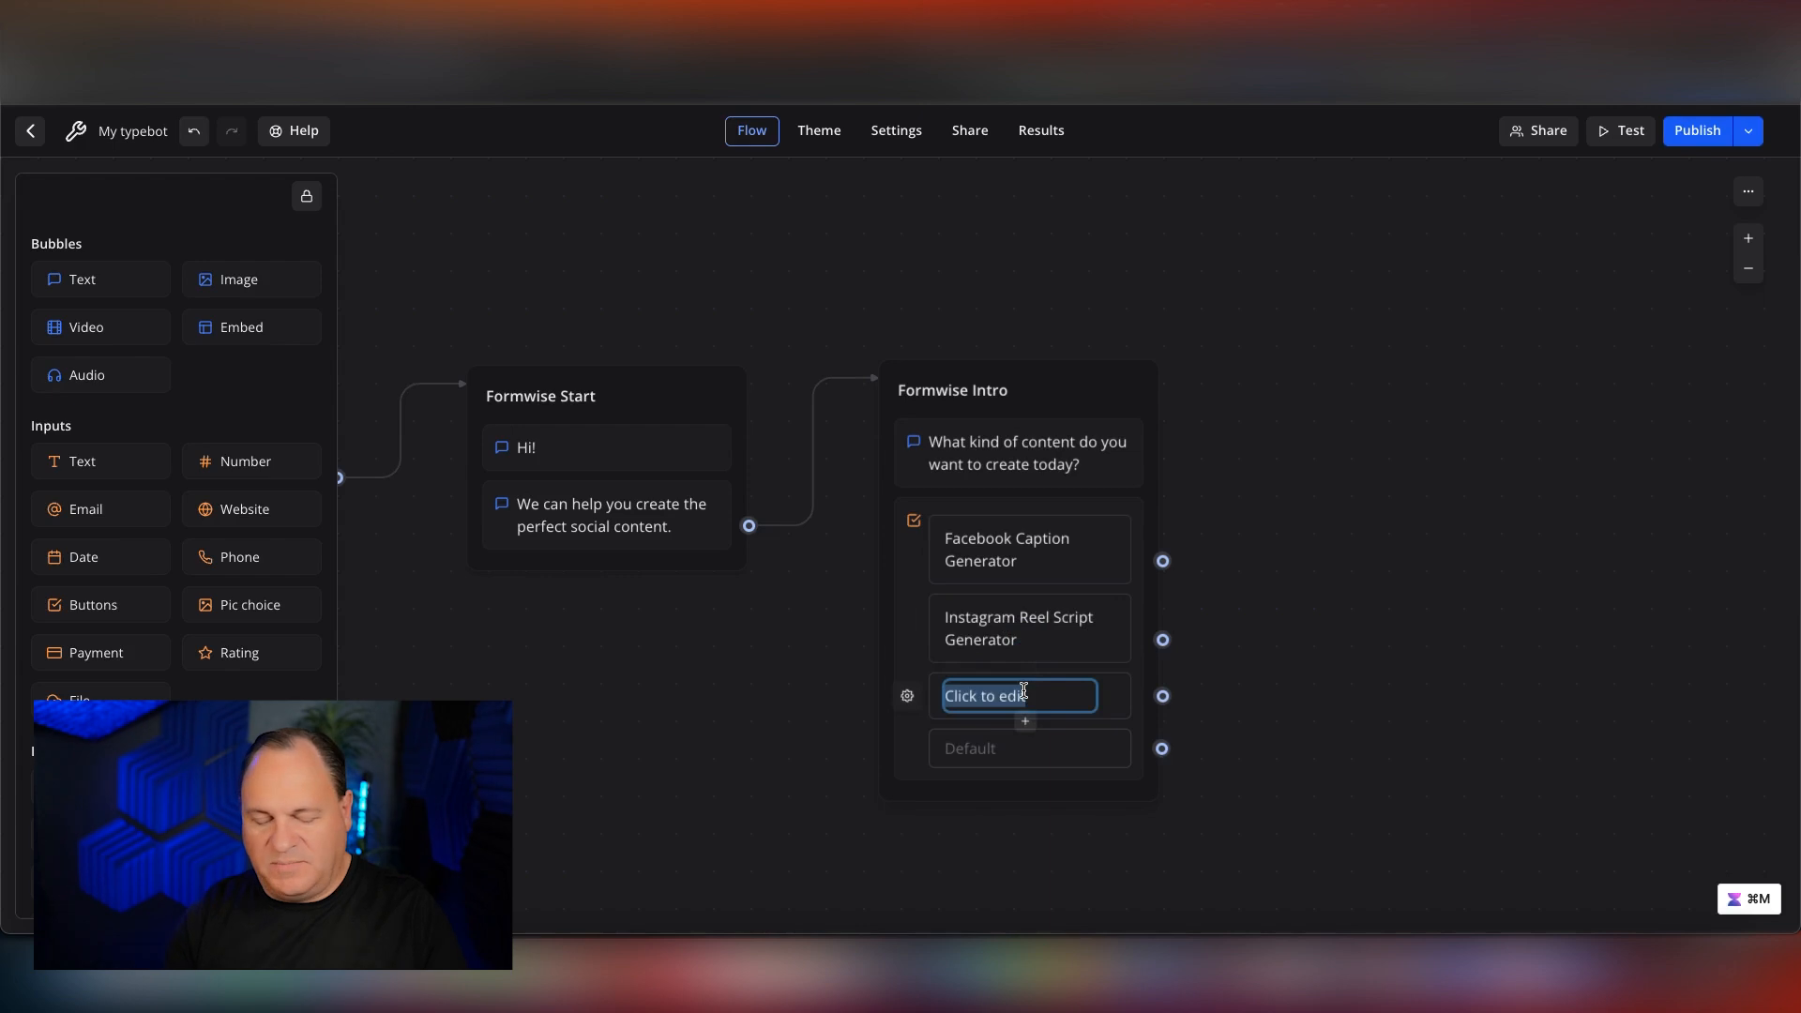
text(LinkedIn Pos)
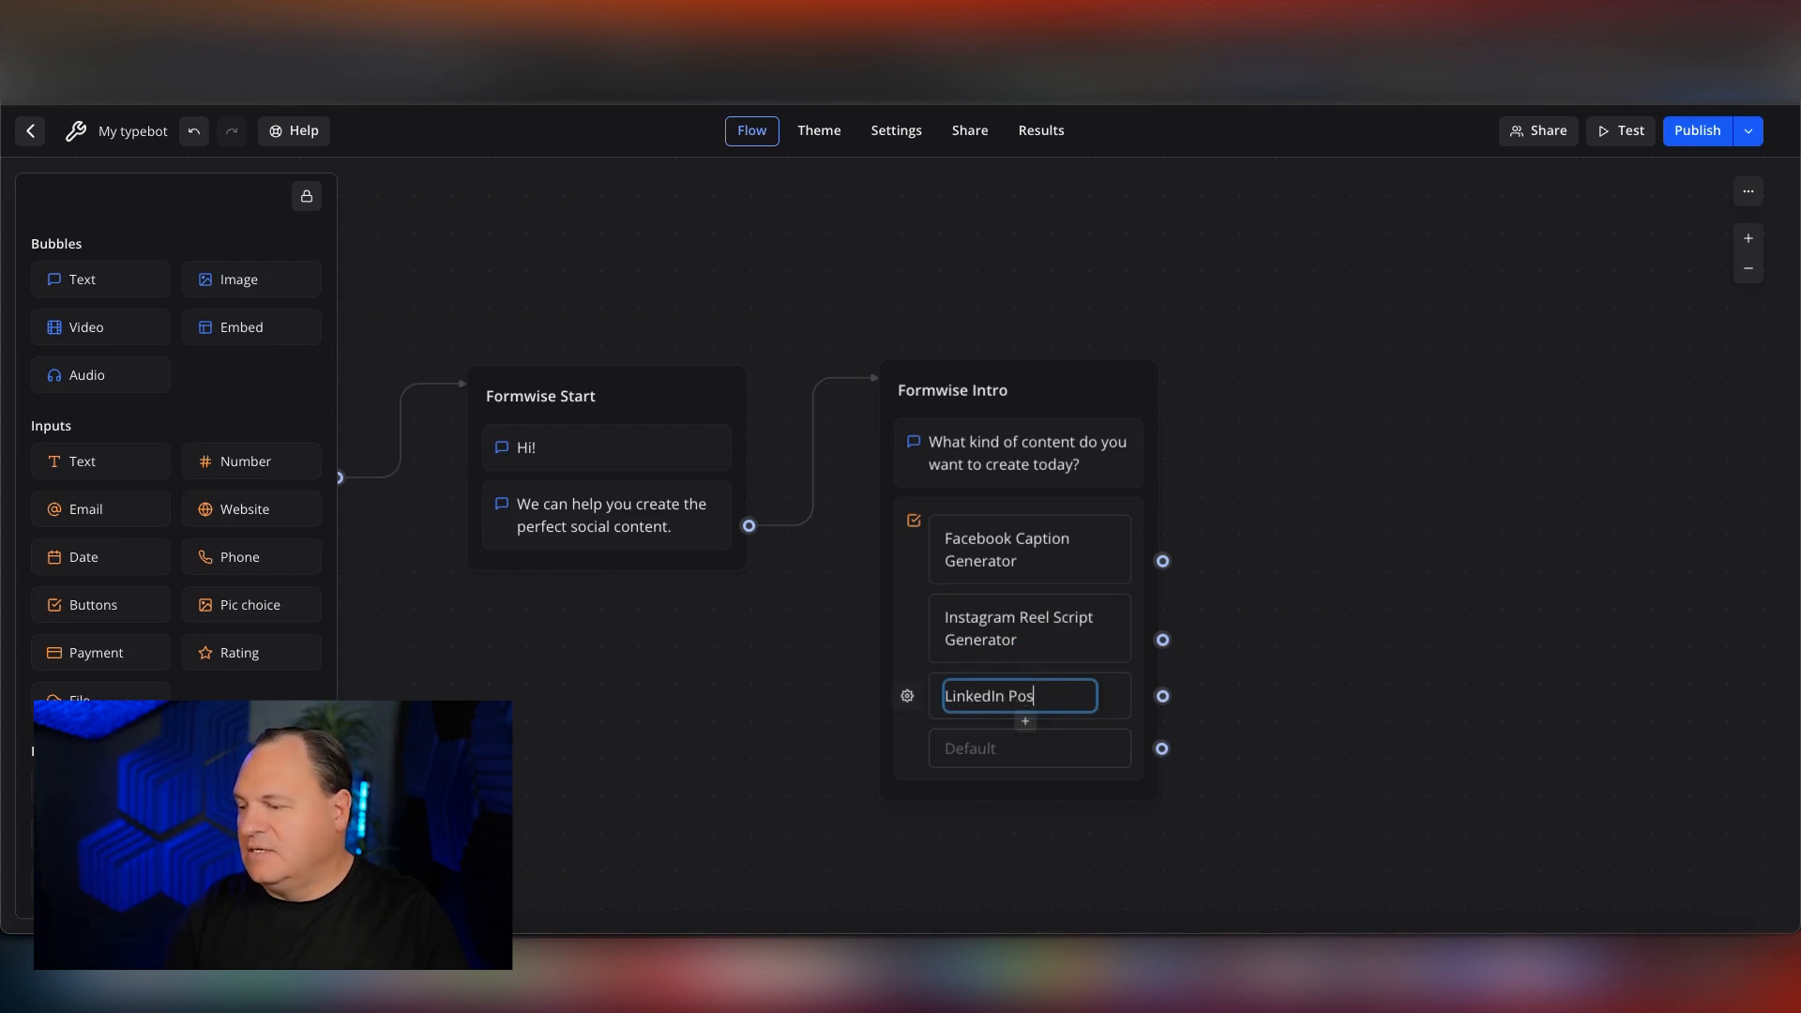
text(t Generator)
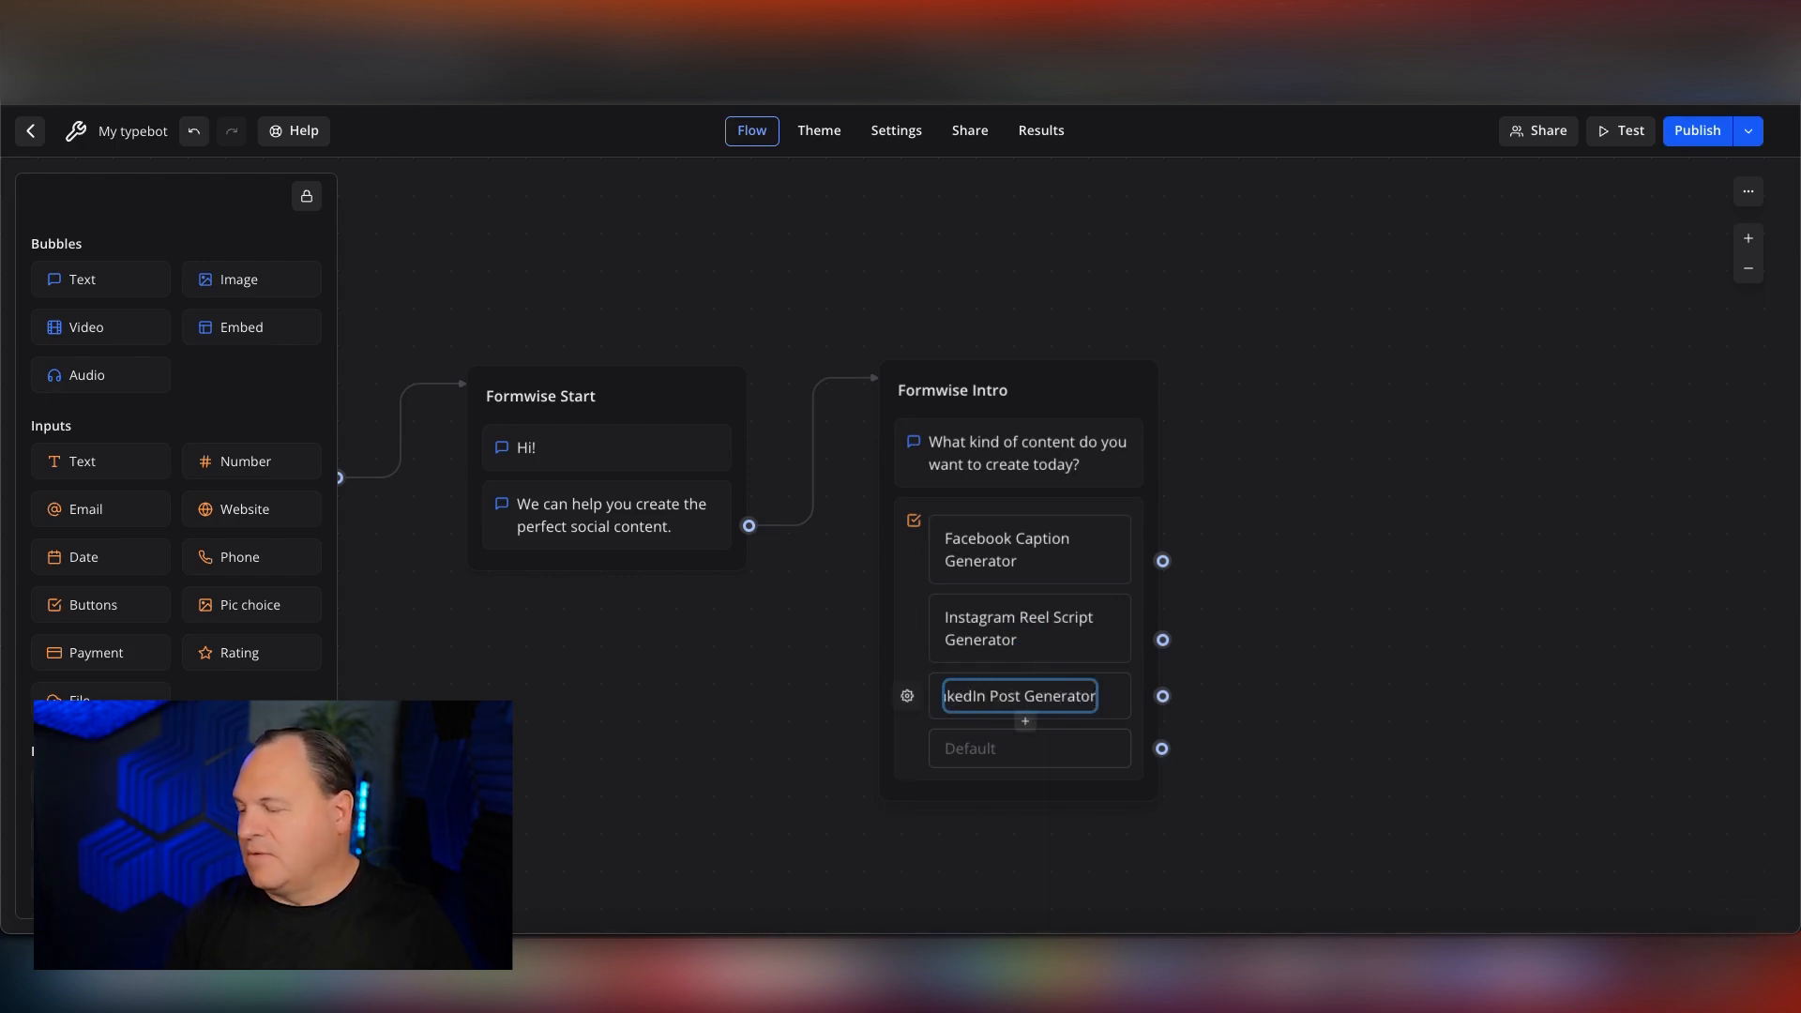
click(812, 692)
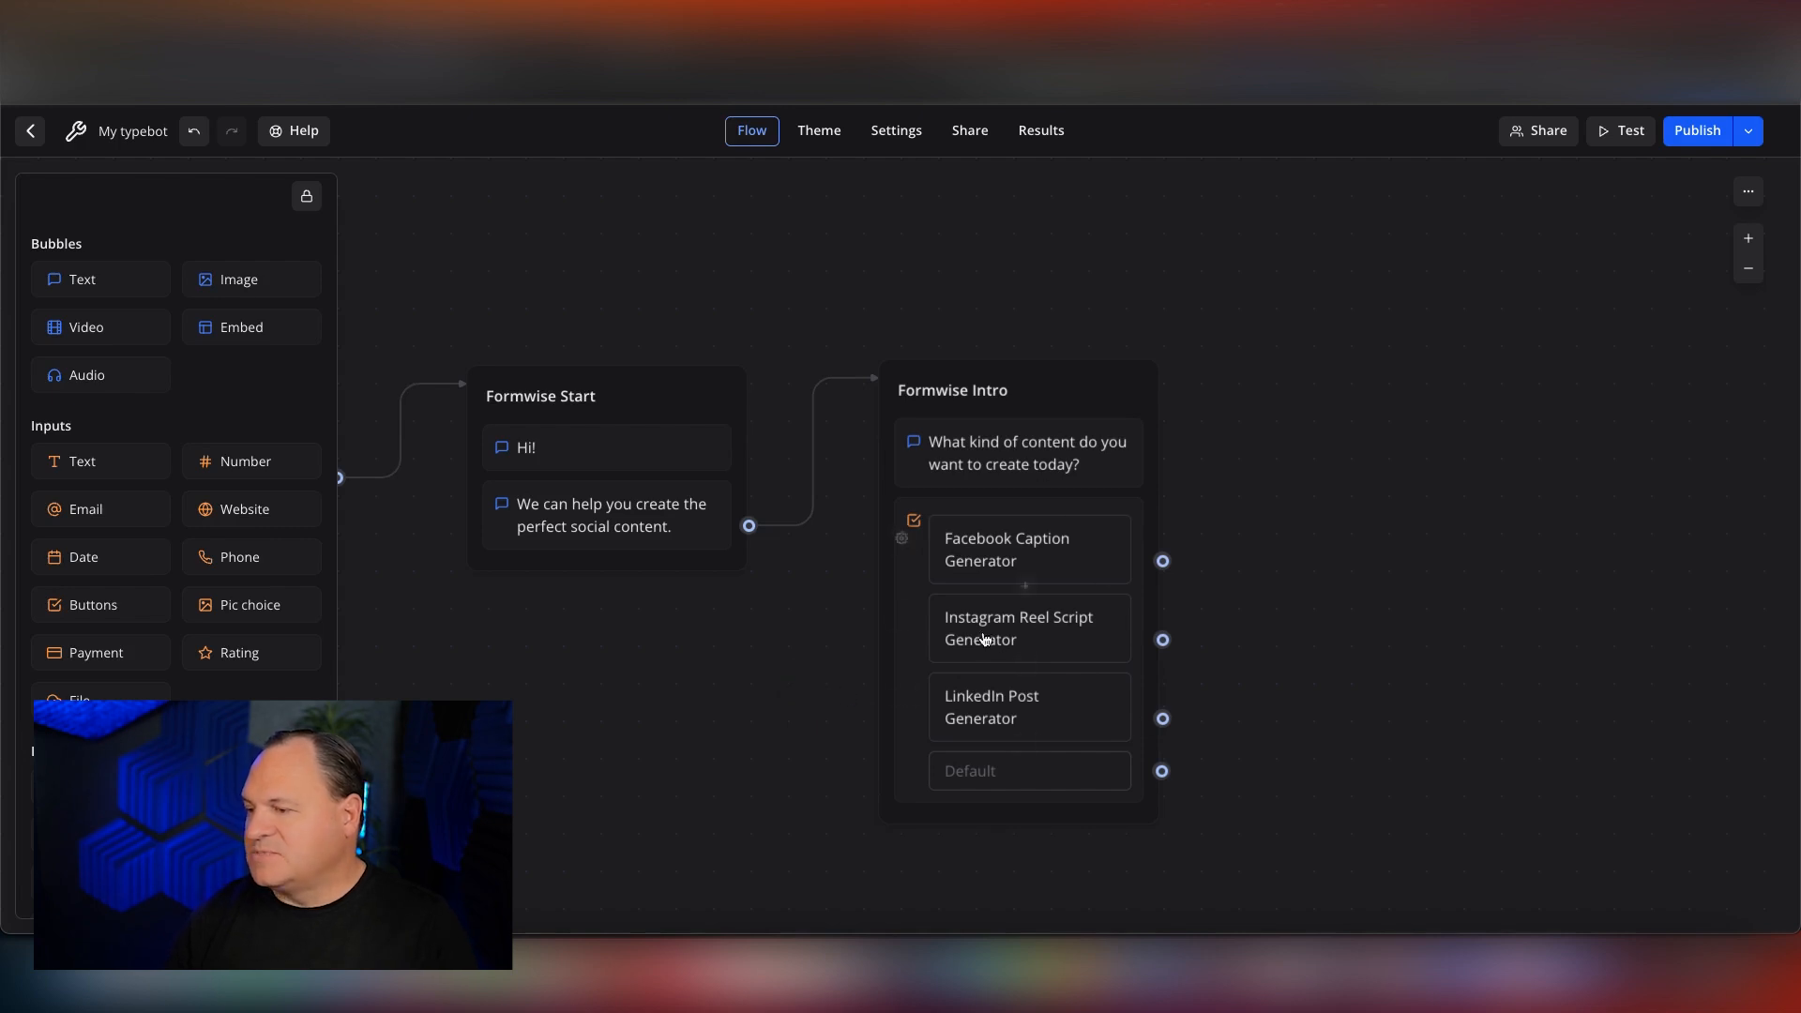
Test the three content choices in the web preview, then close the preview.
click(1622, 130)
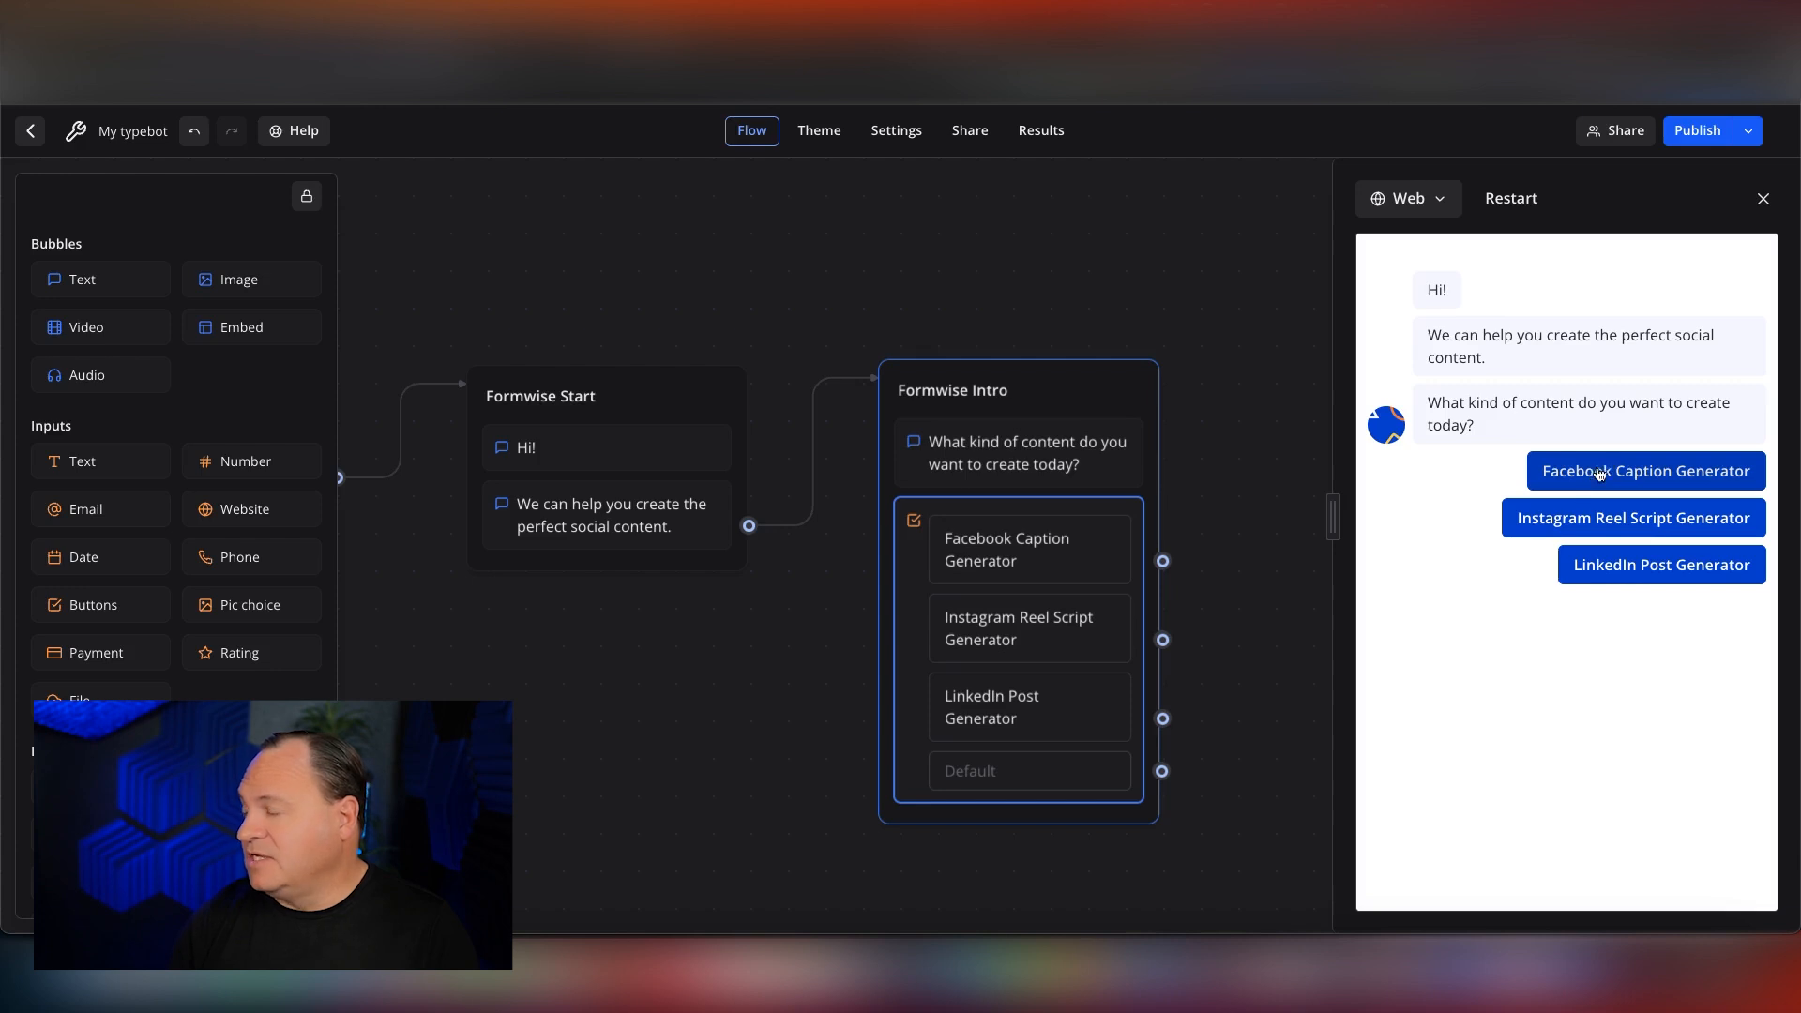
click(1762, 198)
Add an Embed bubble as a new group to the right of Formwise Intro.
scroll(1349, 559, right, 2)
scroll(1350, 559, down, 2)
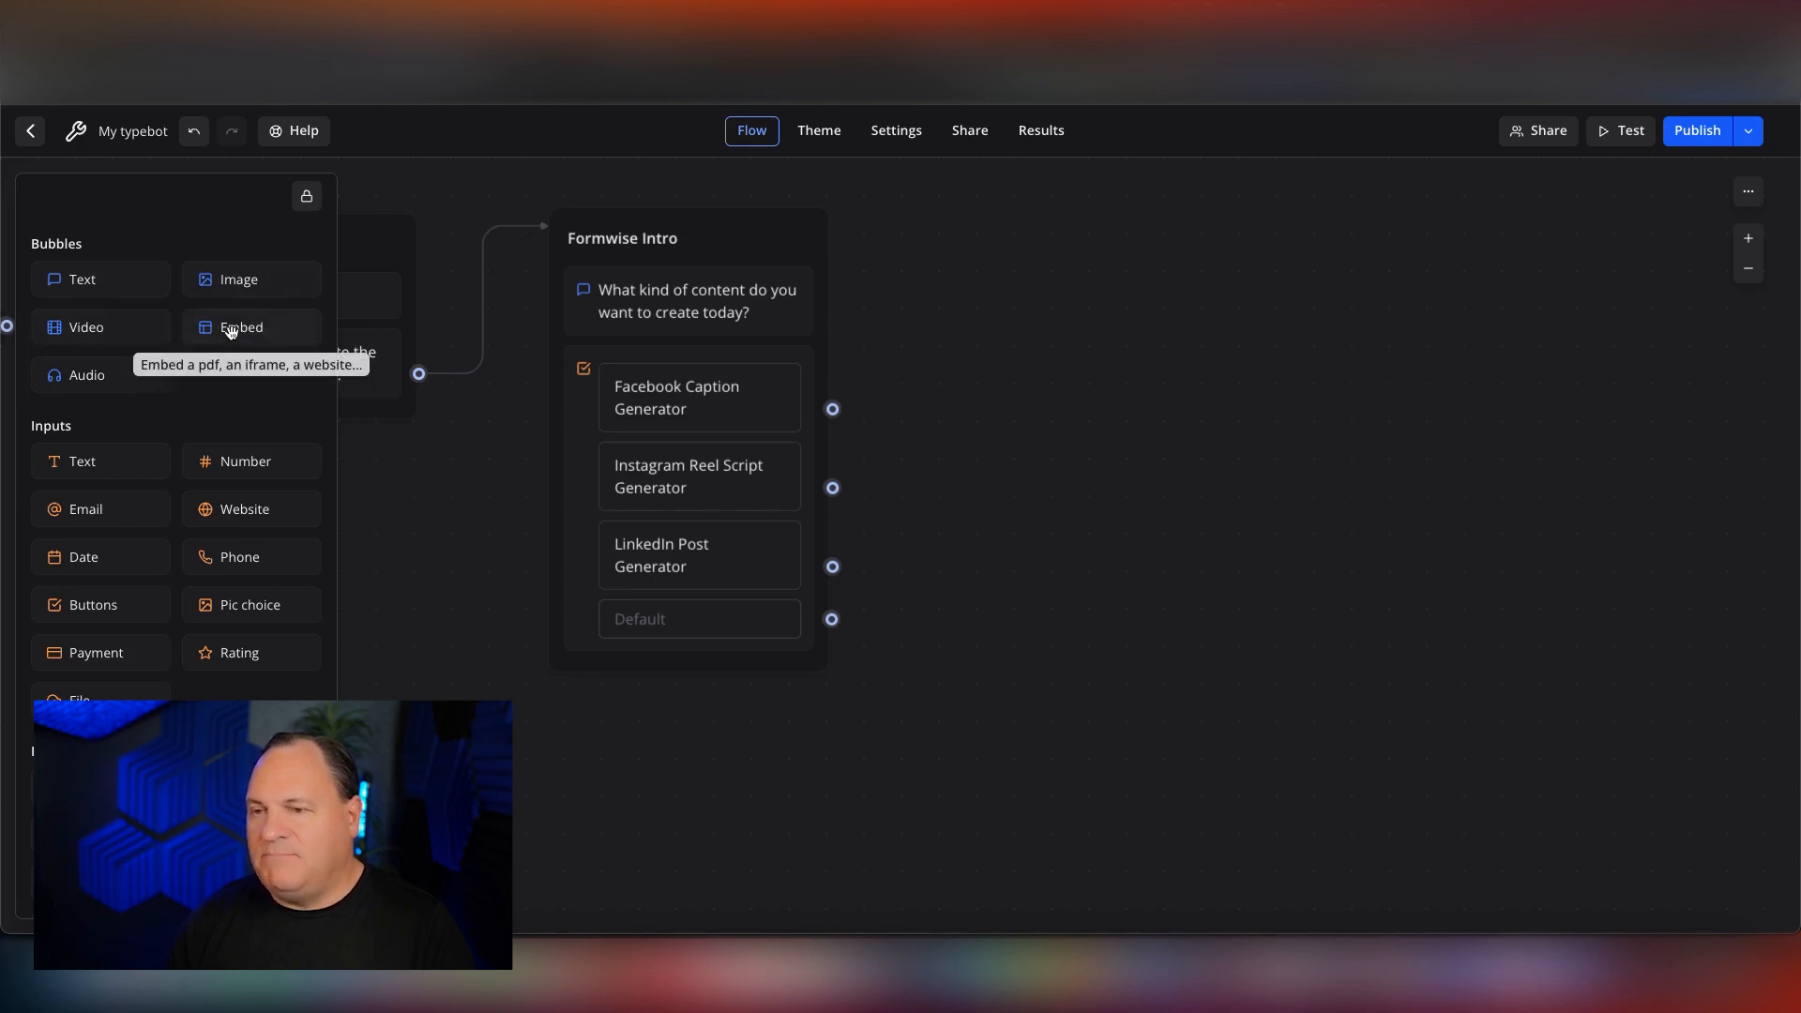
drag(227, 327, 1136, 274)
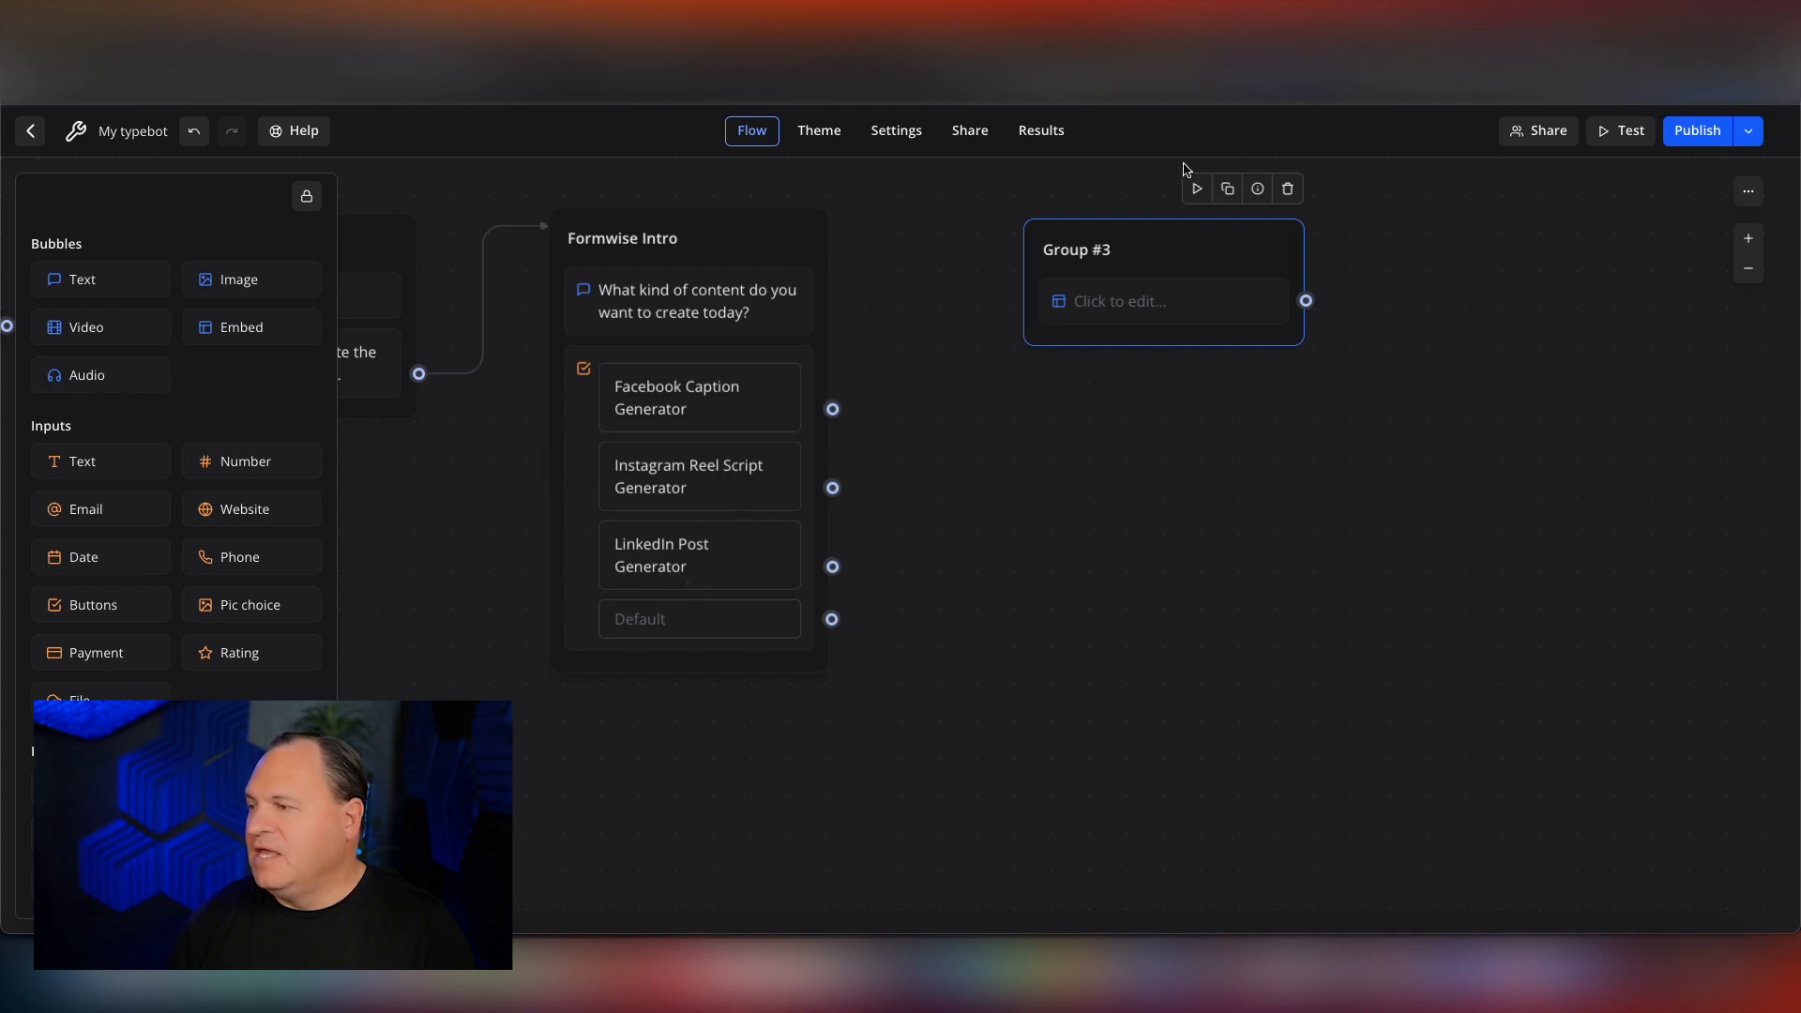
Duplicate the embed group twice and arrange the three groups in a vertical column.
click(1227, 189)
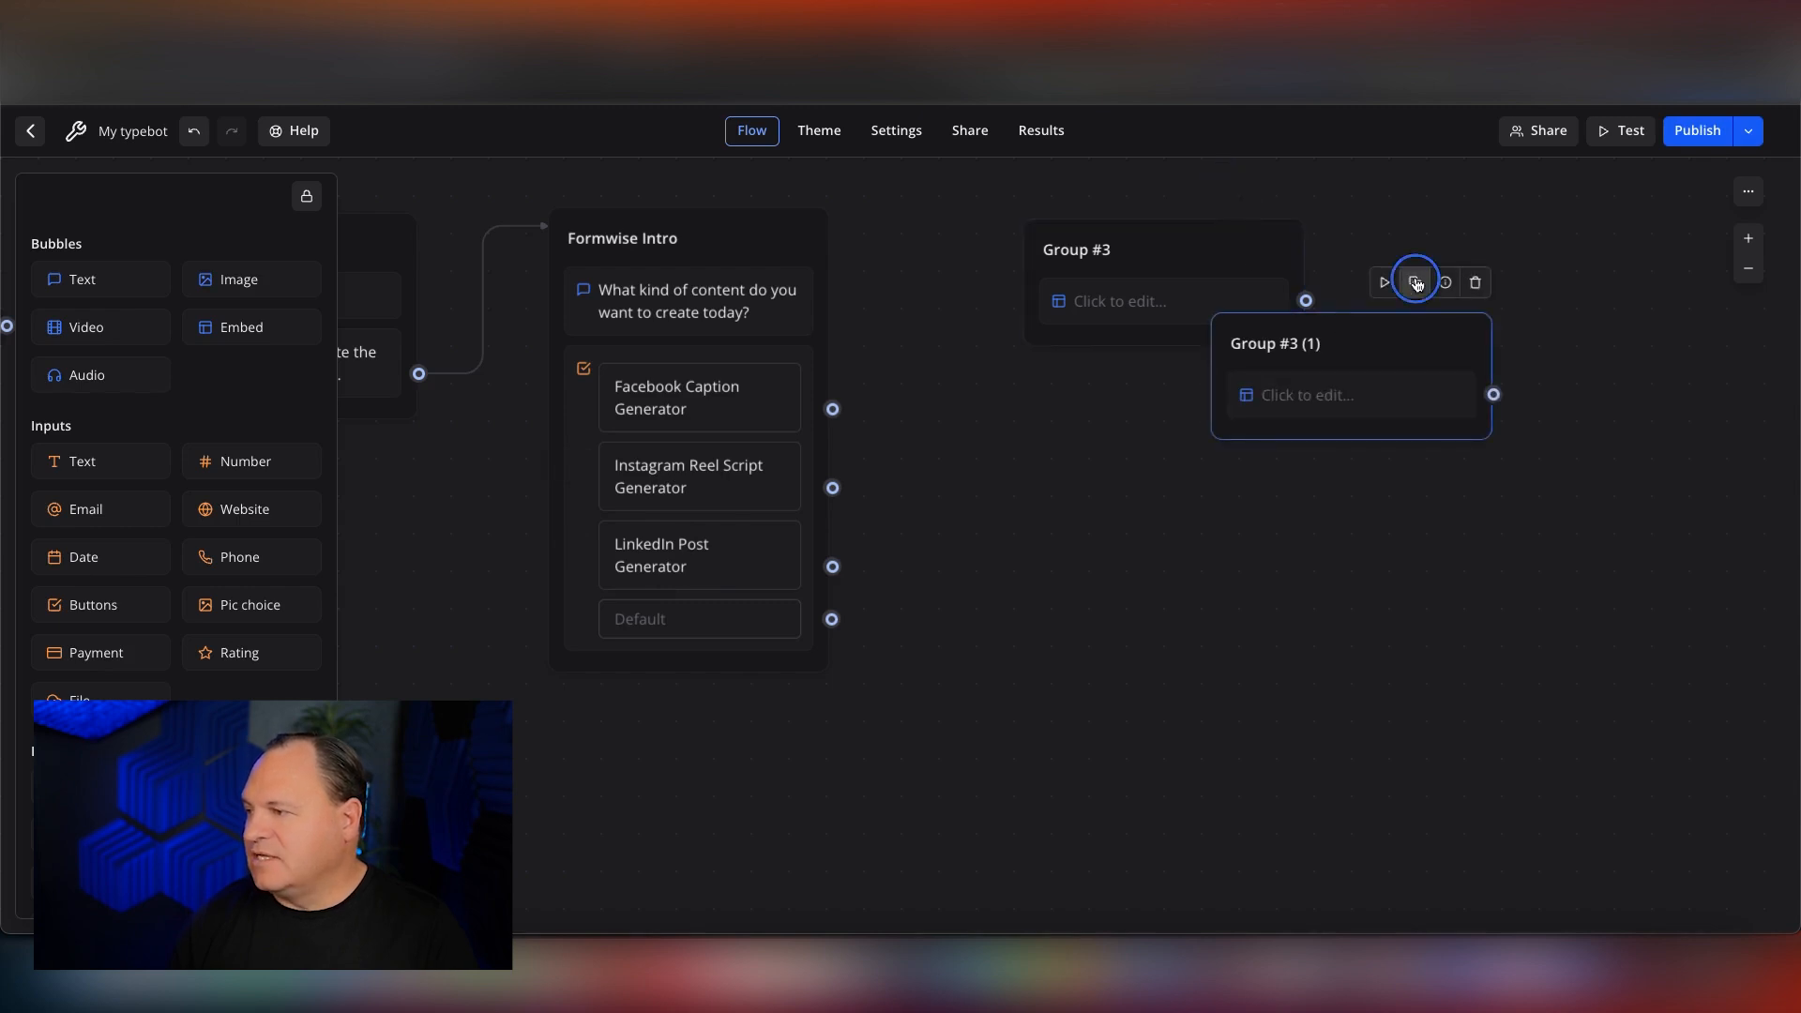
click(1414, 281)
drag(1580, 433, 1147, 773)
drag(1379, 334, 1175, 492)
drag(1203, 252, 1163, 200)
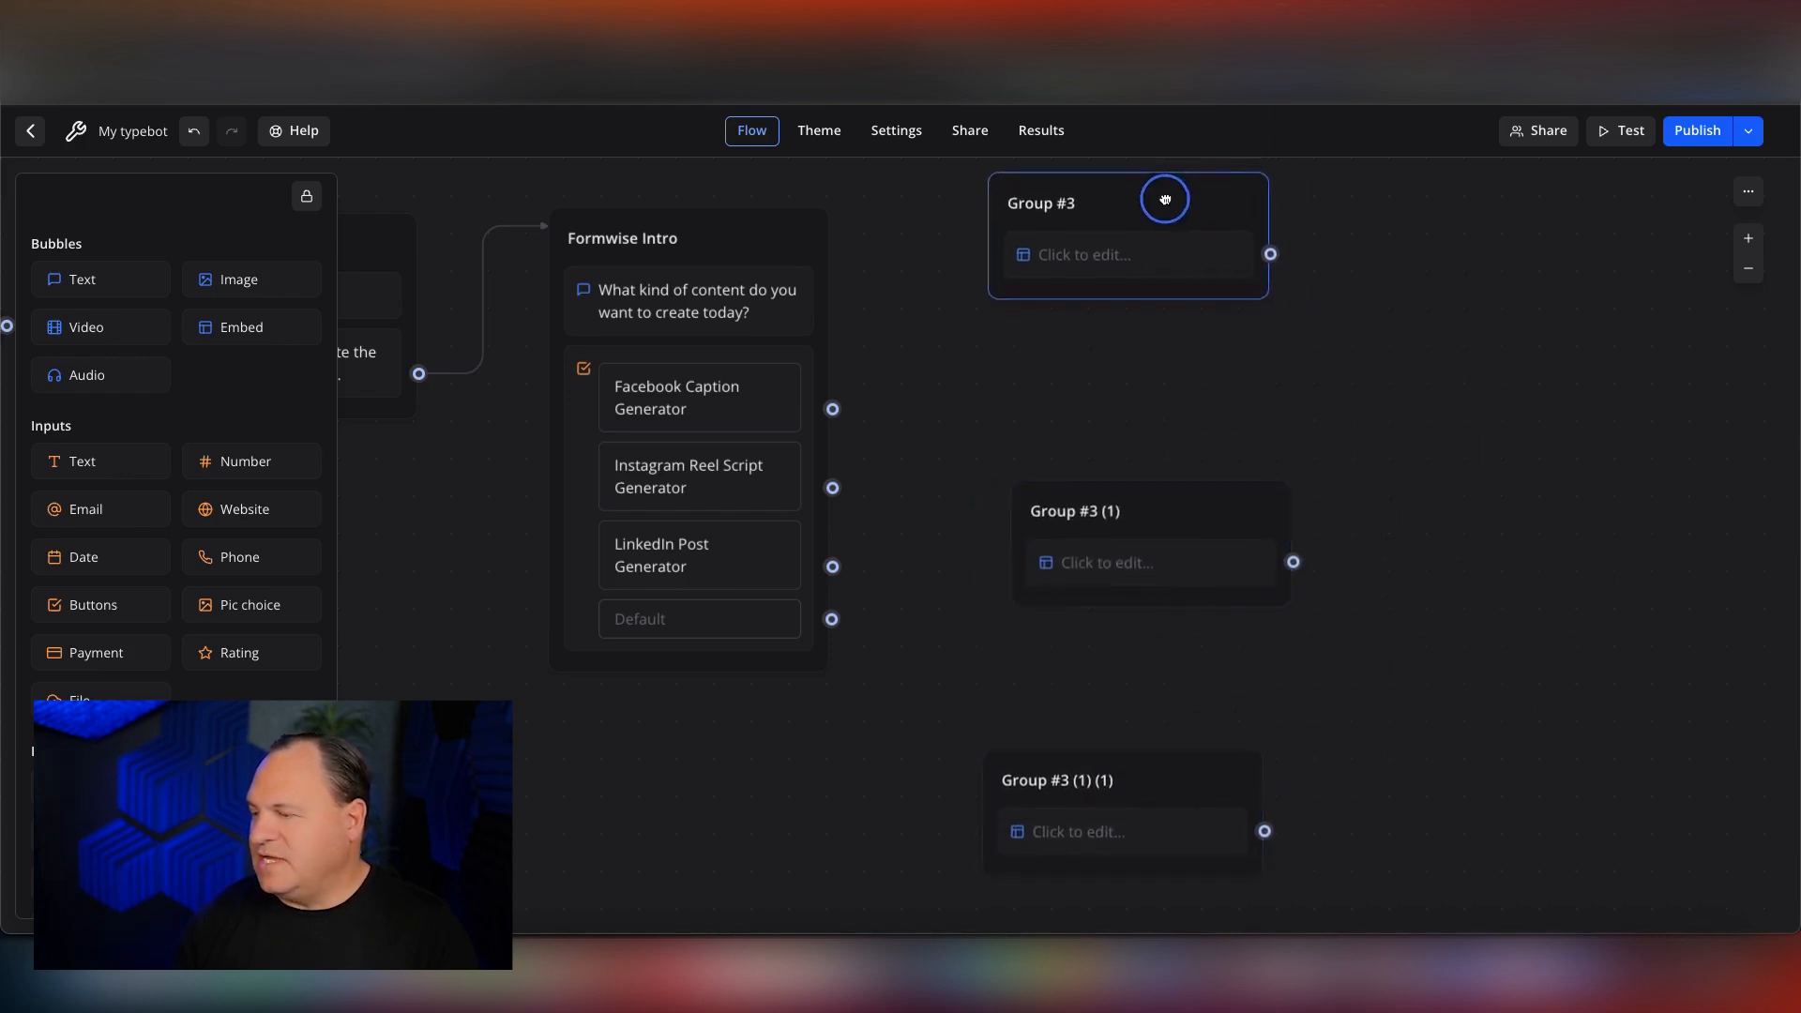
drag(1211, 513, 1198, 473)
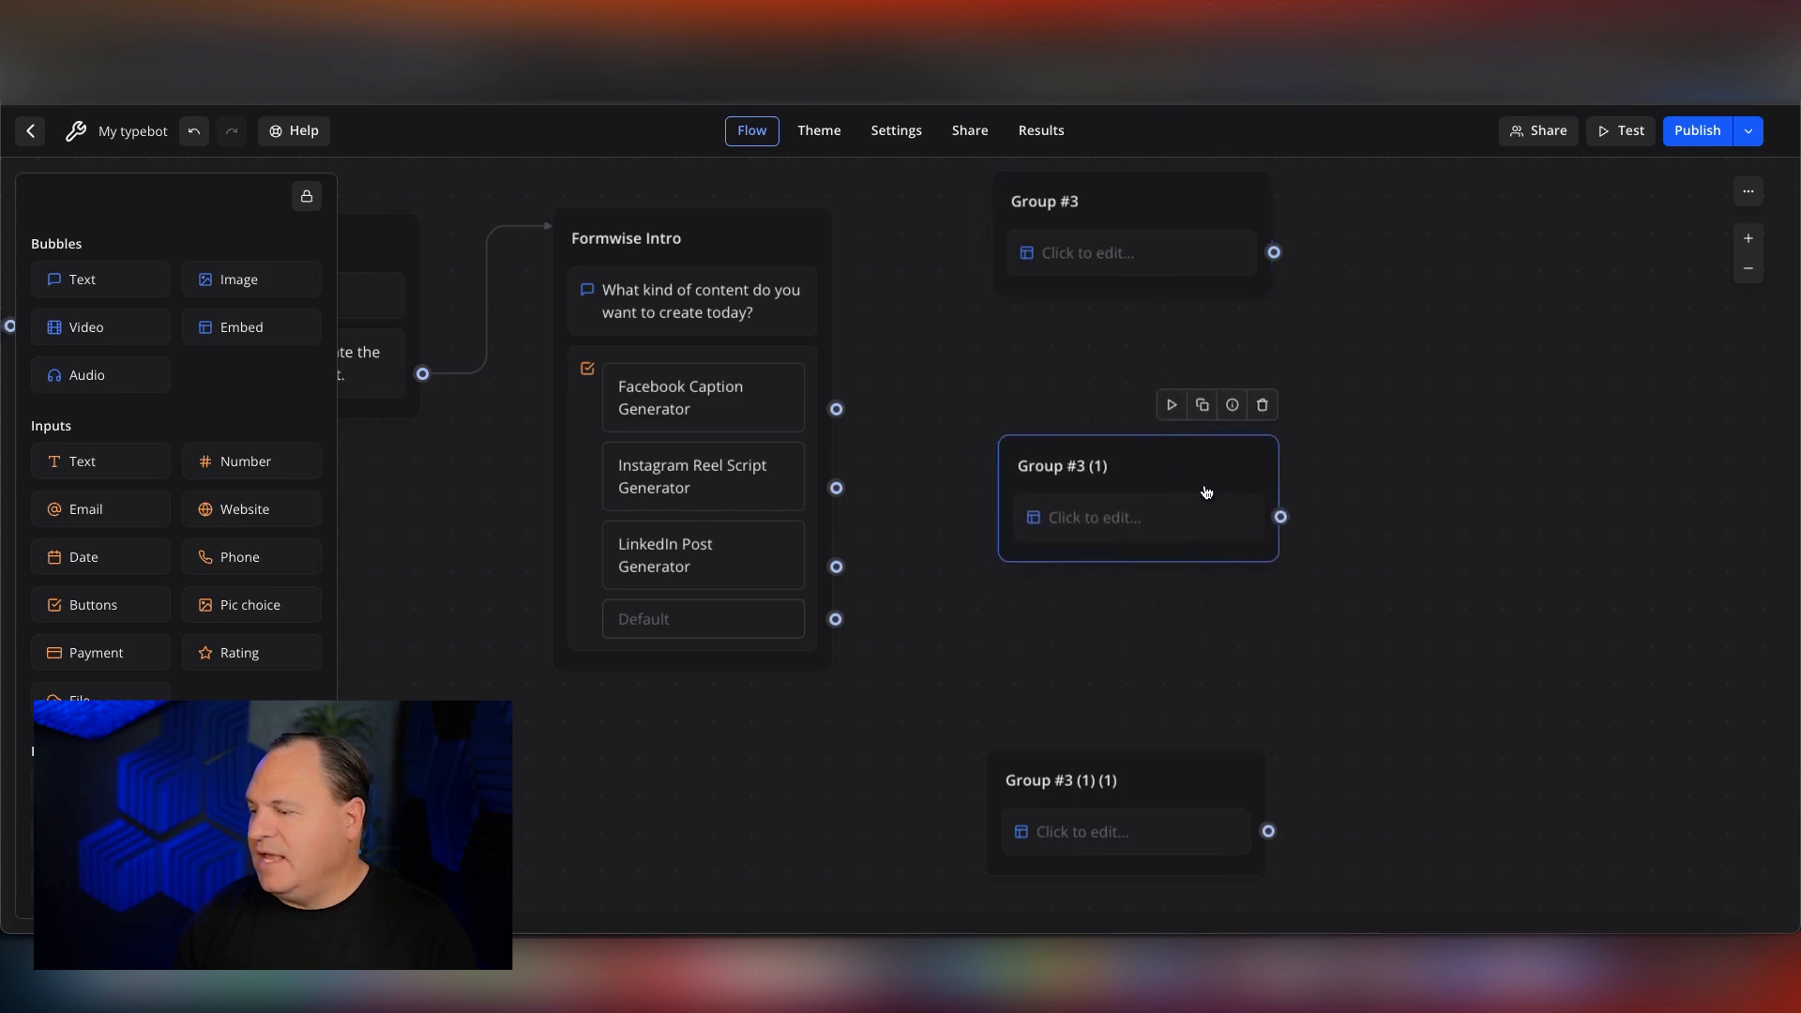
Delete both duplicates of the embed group, keeping only Group #3.
click(1197, 780)
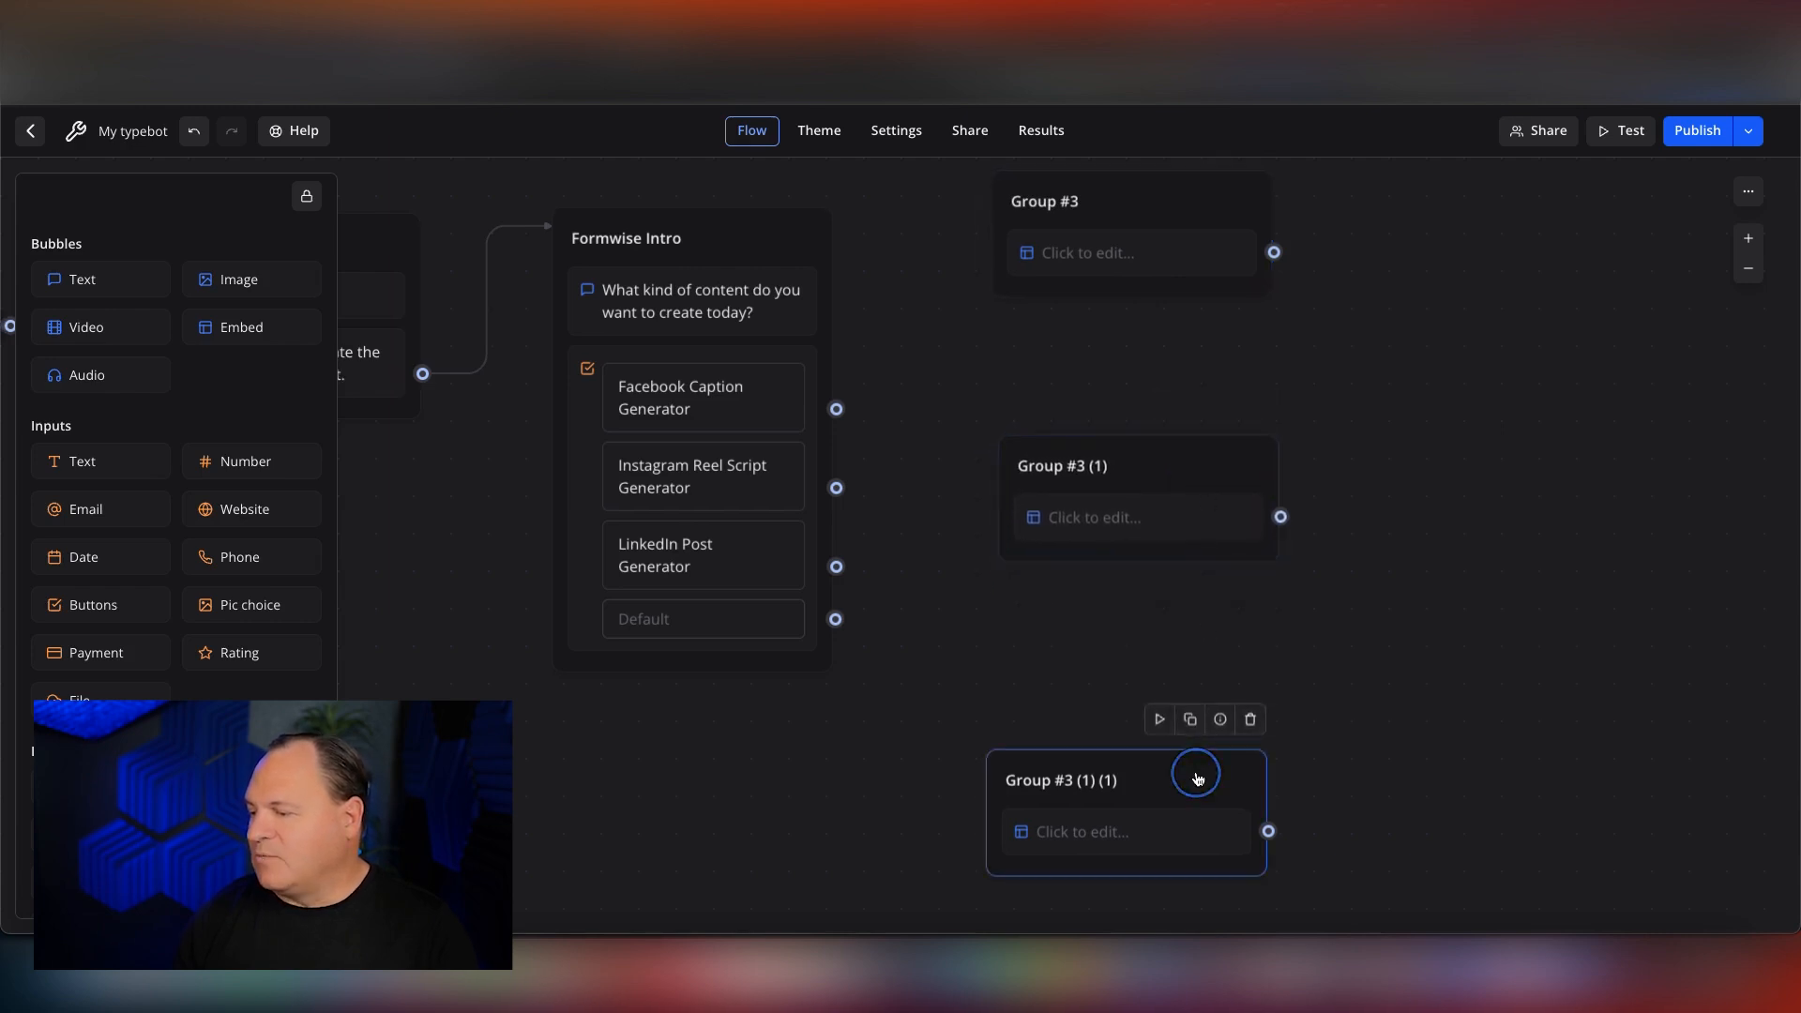
click(1249, 718)
click(1230, 449)
click(1261, 407)
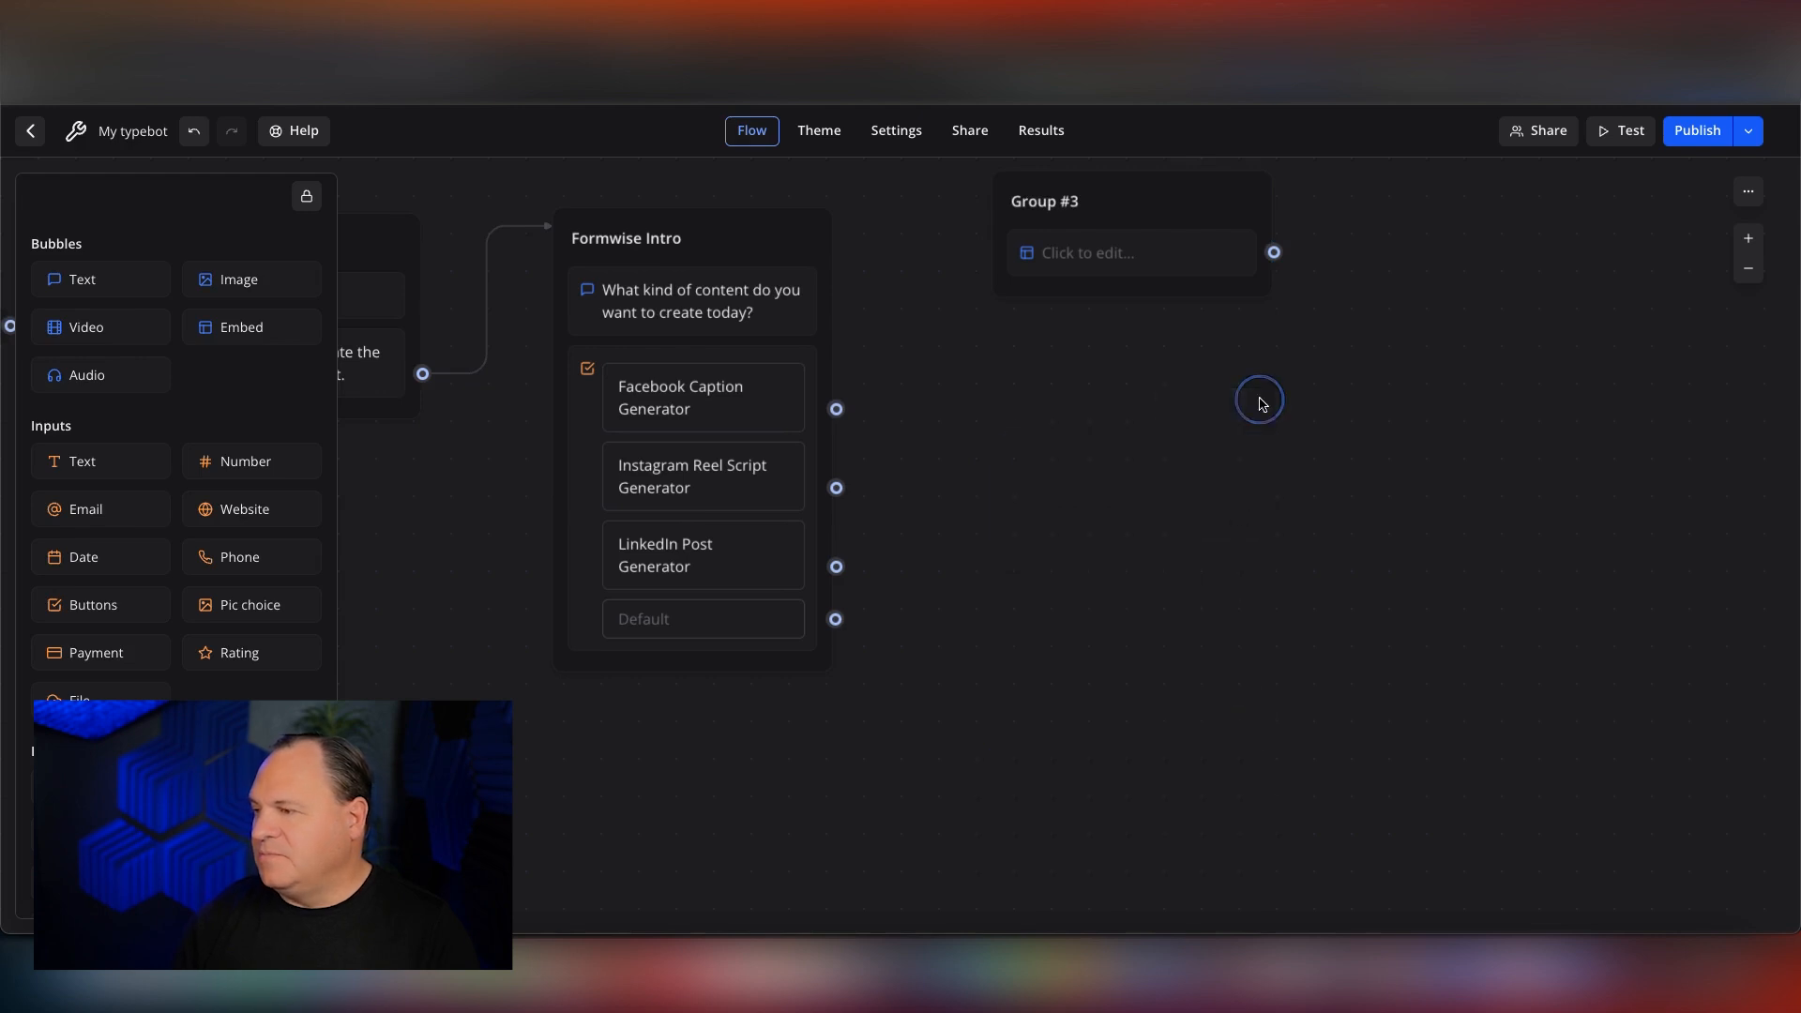
Add a Buttons input below the embed in Group #3 and label its button "Start Over".
scroll(1262, 404, up, 2)
scroll(1262, 404, down, 1)
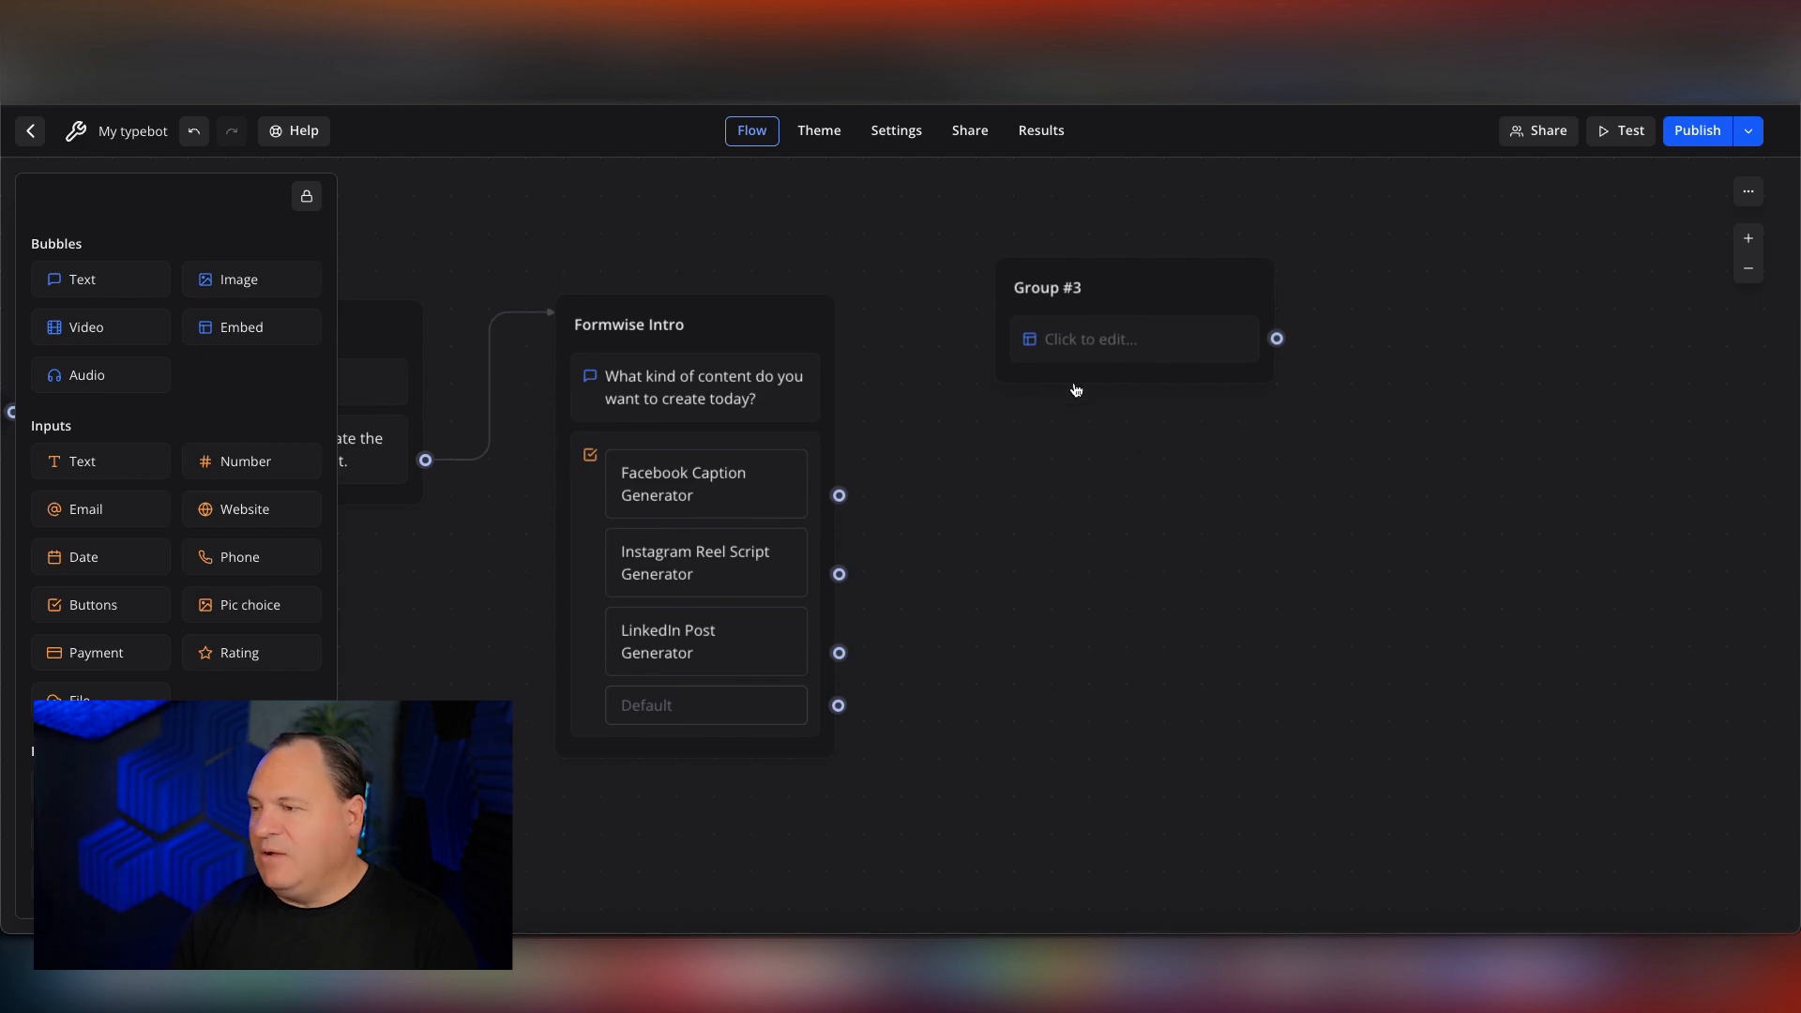
scroll(985, 503, left, 4)
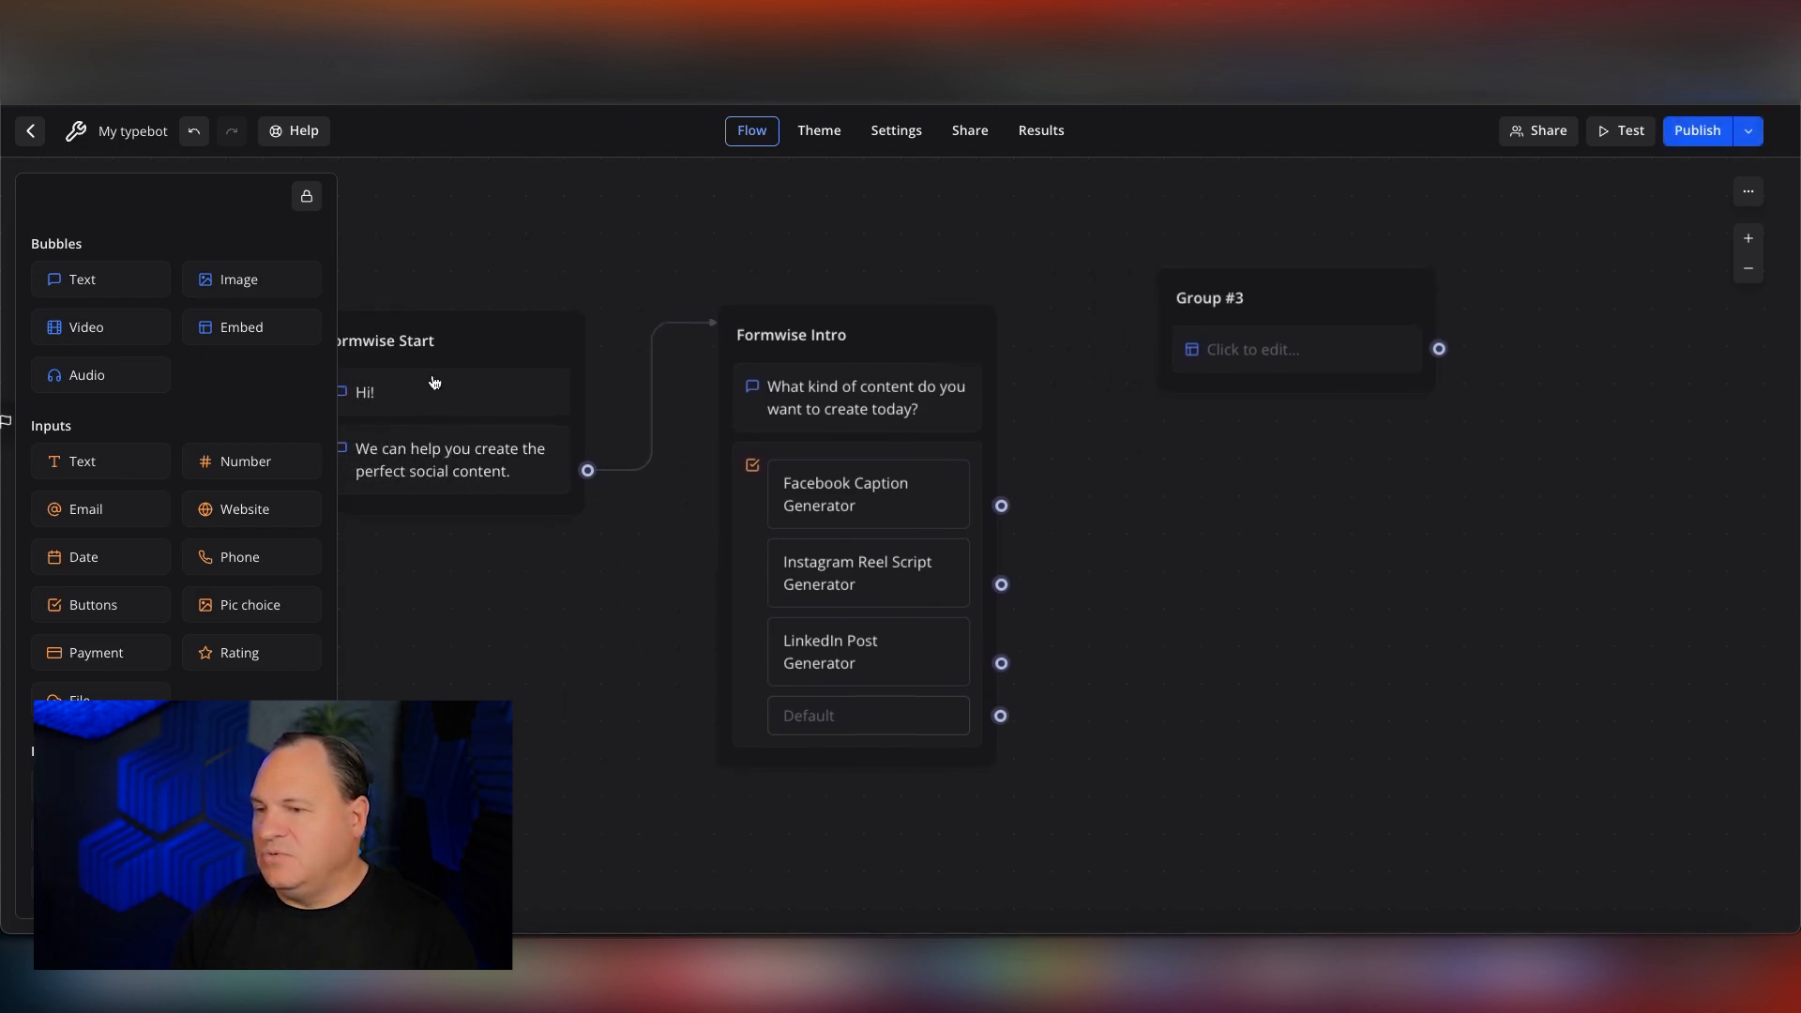
scroll(1318, 426, right, 2)
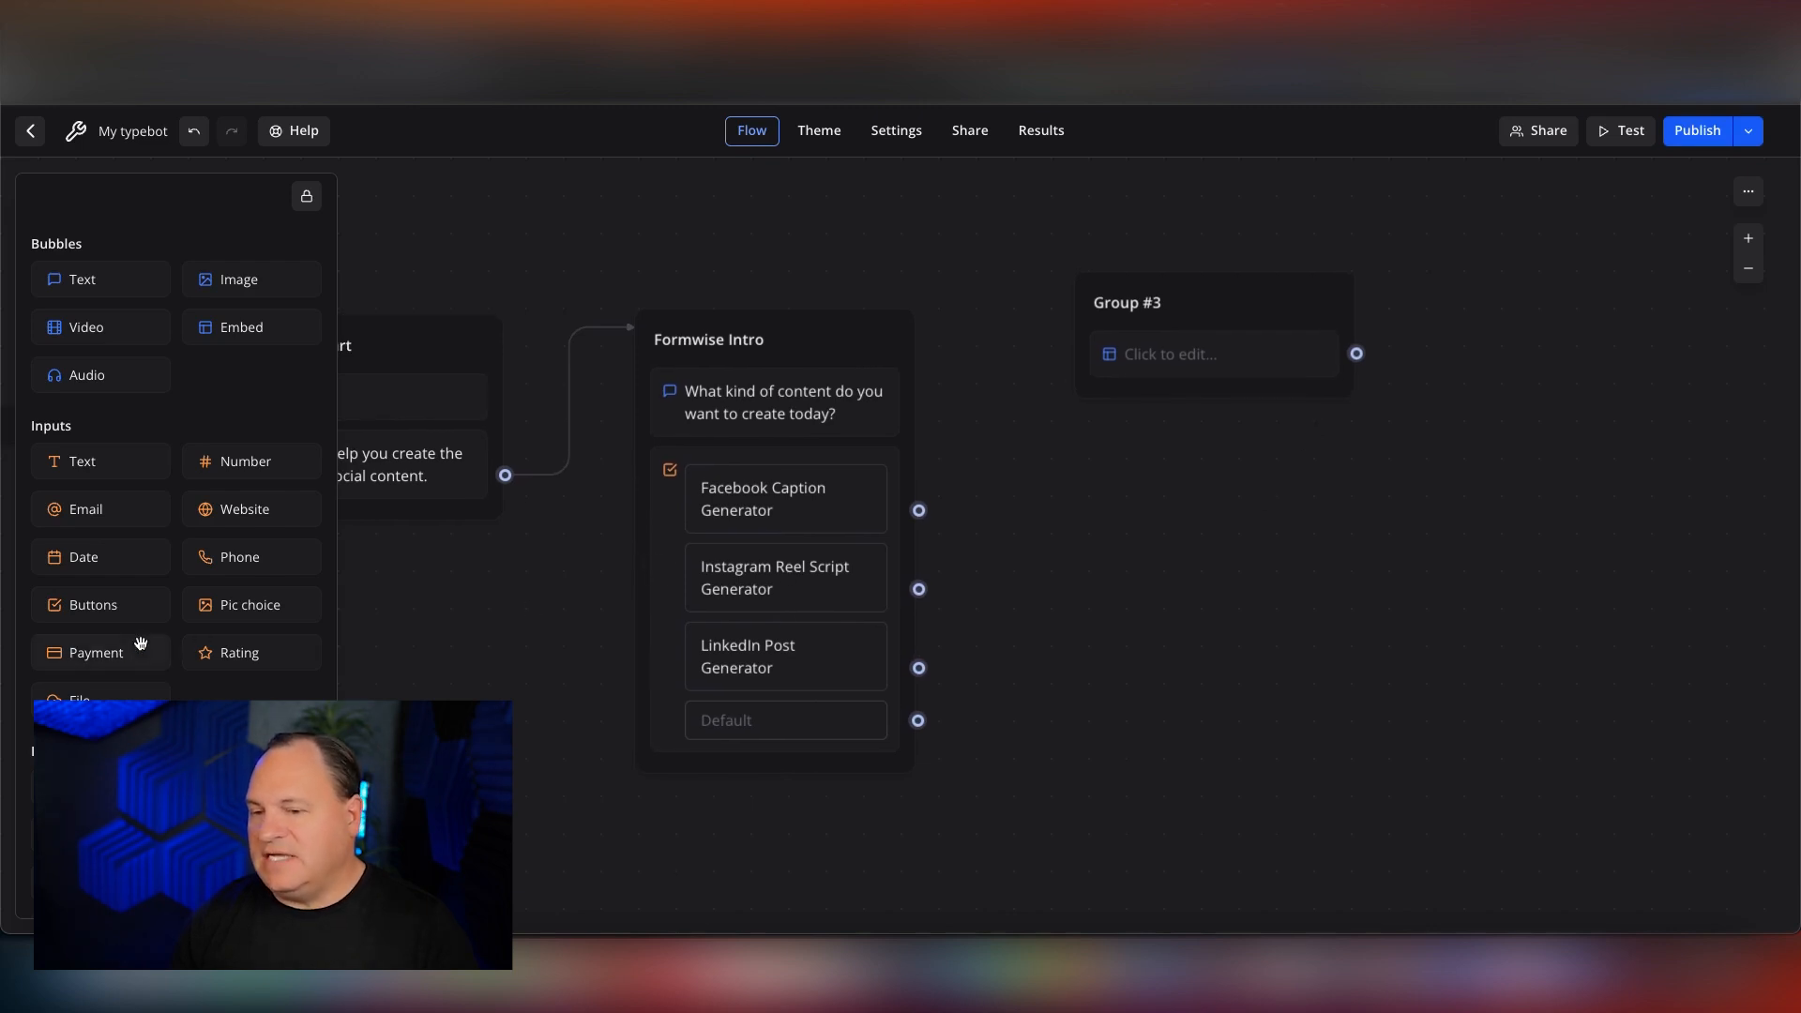
click(78, 608)
drag(78, 608, 1178, 416)
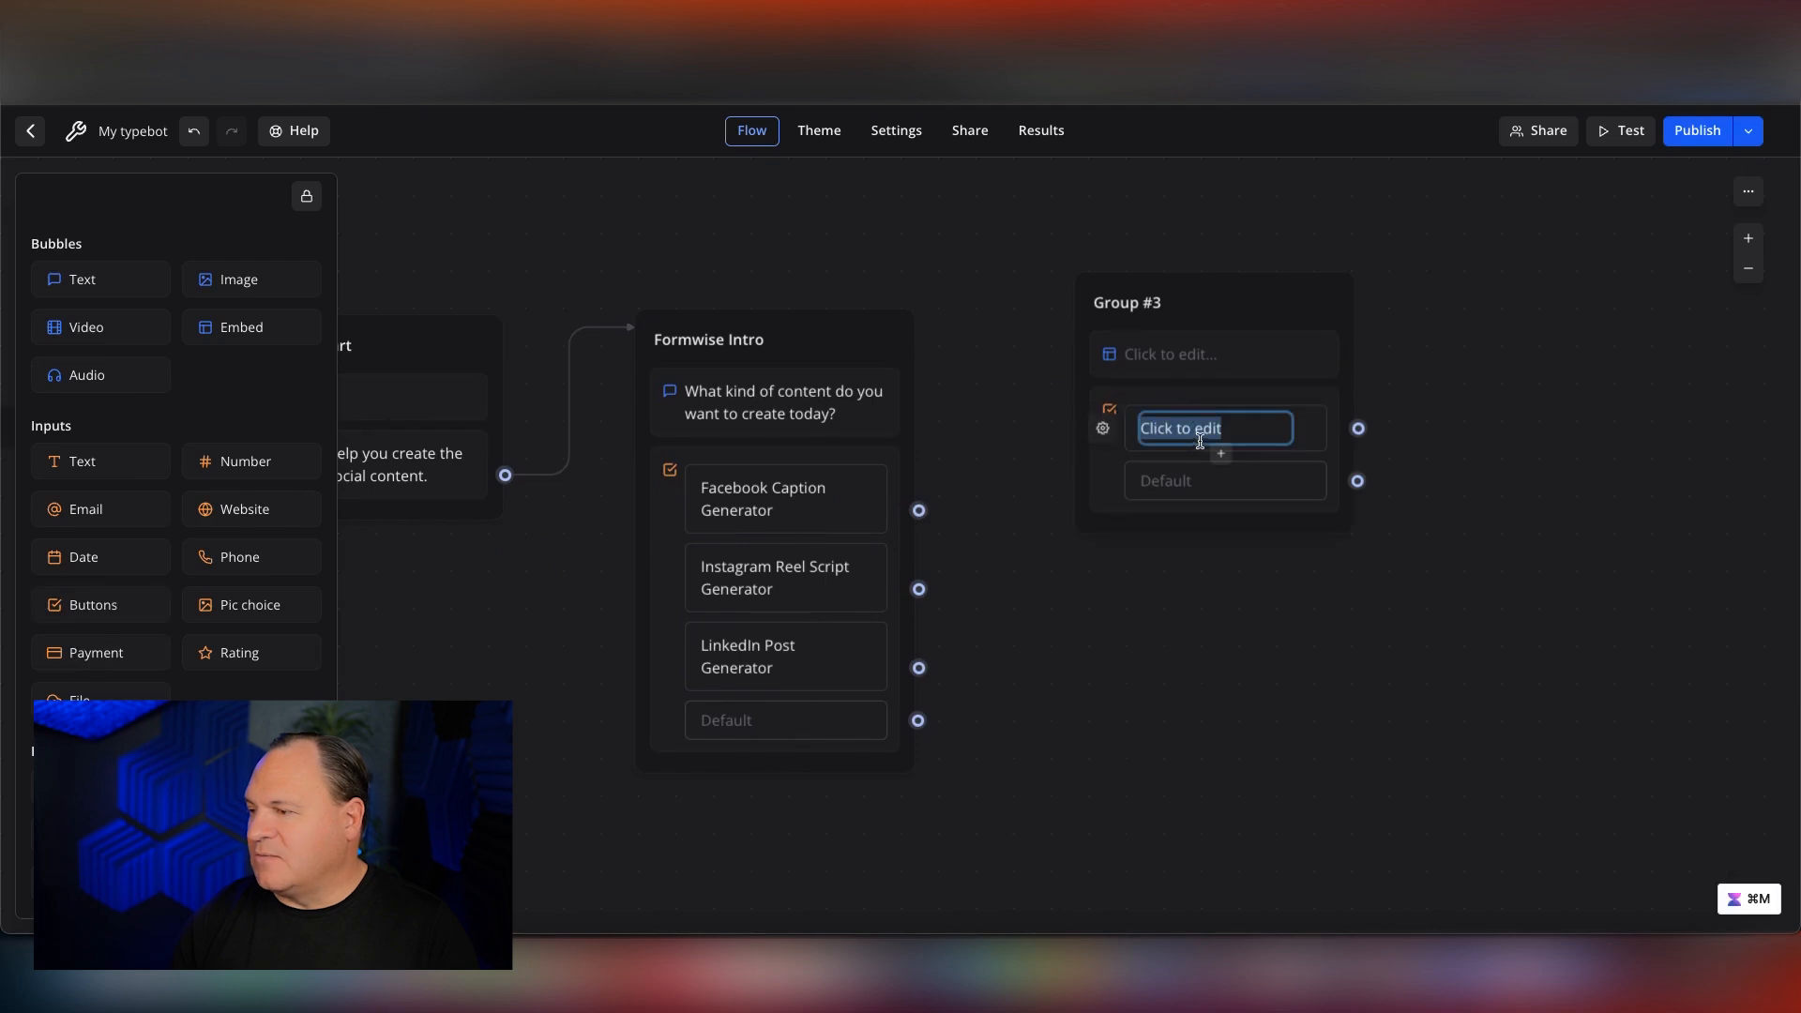
text(Start Over)
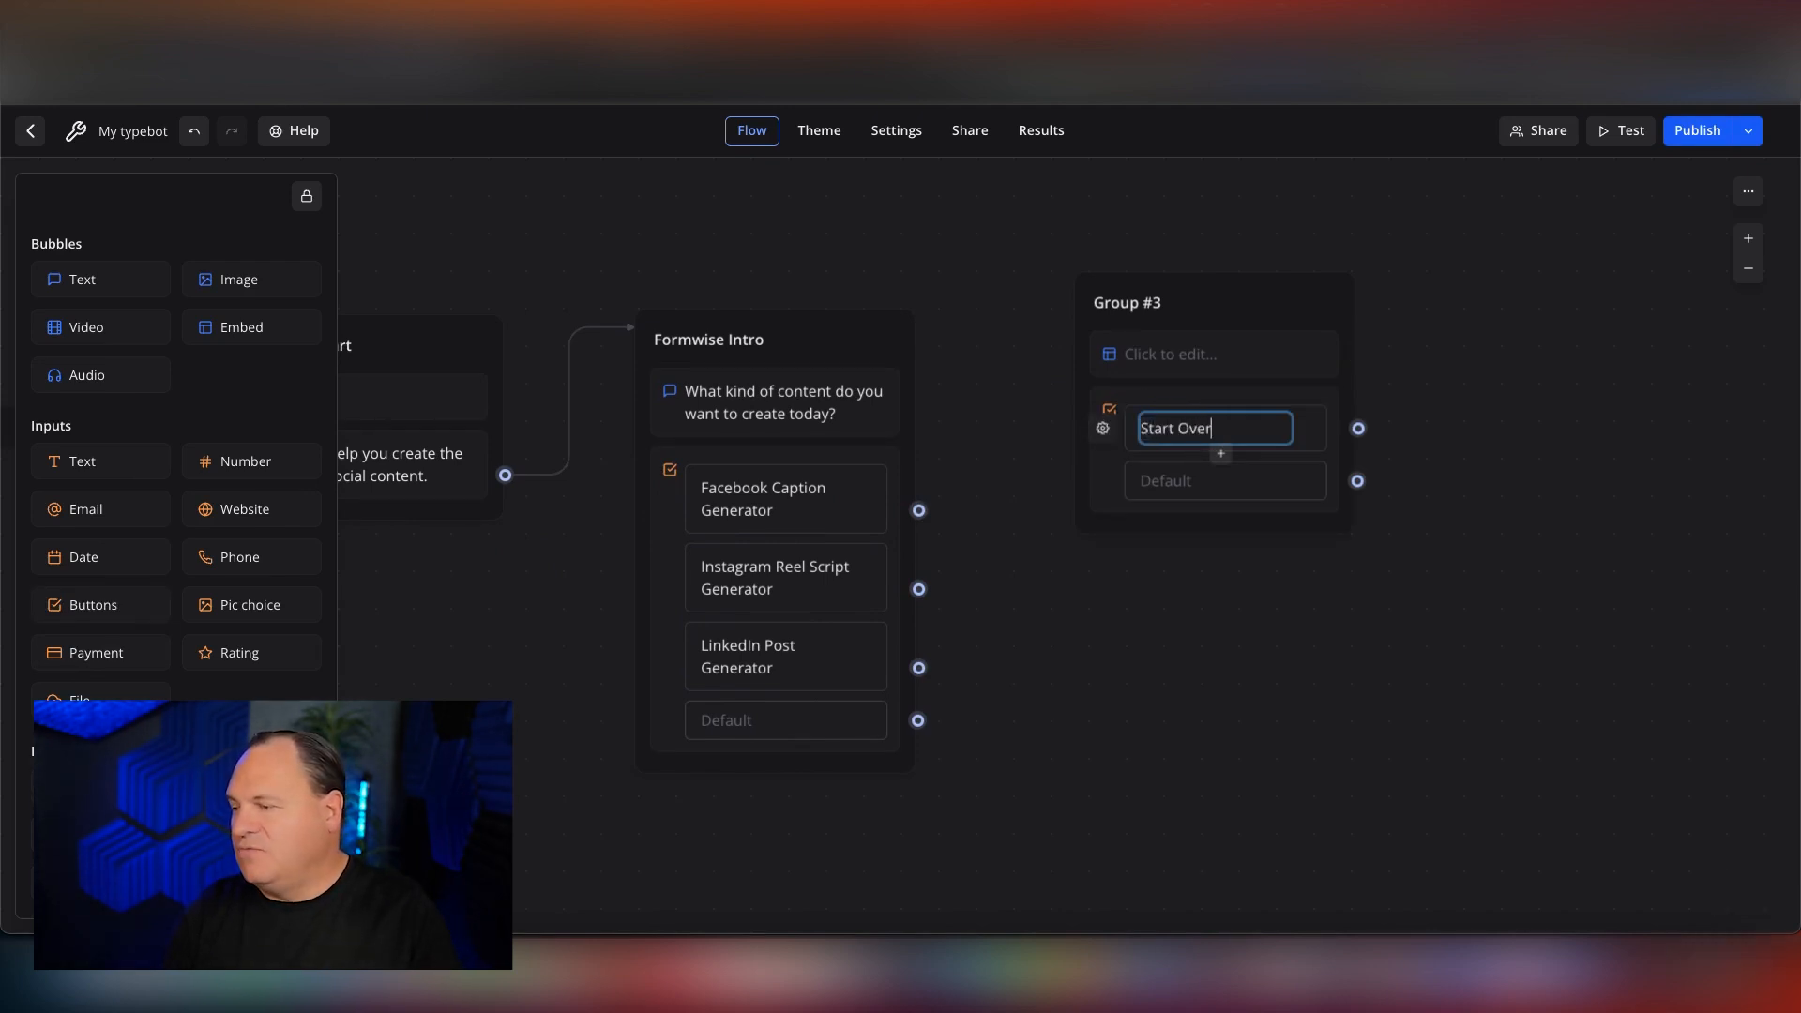
click(1167, 511)
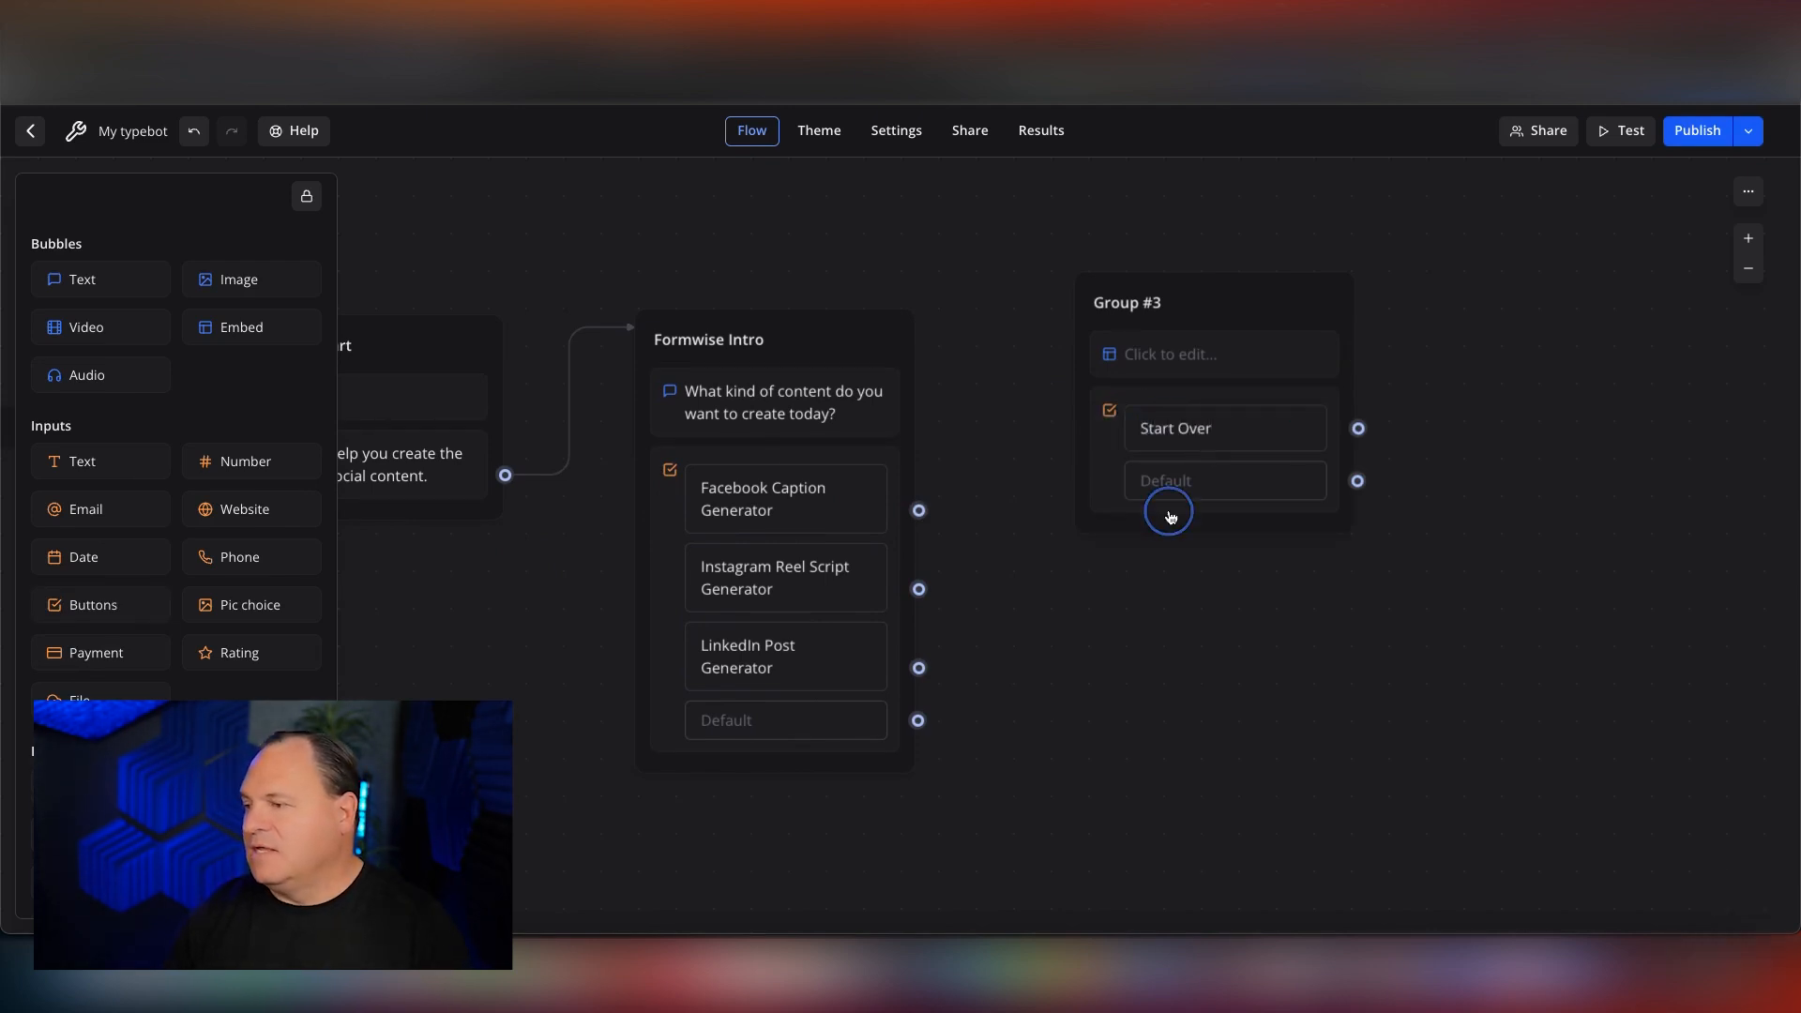
click(1175, 568)
click(1473, 304)
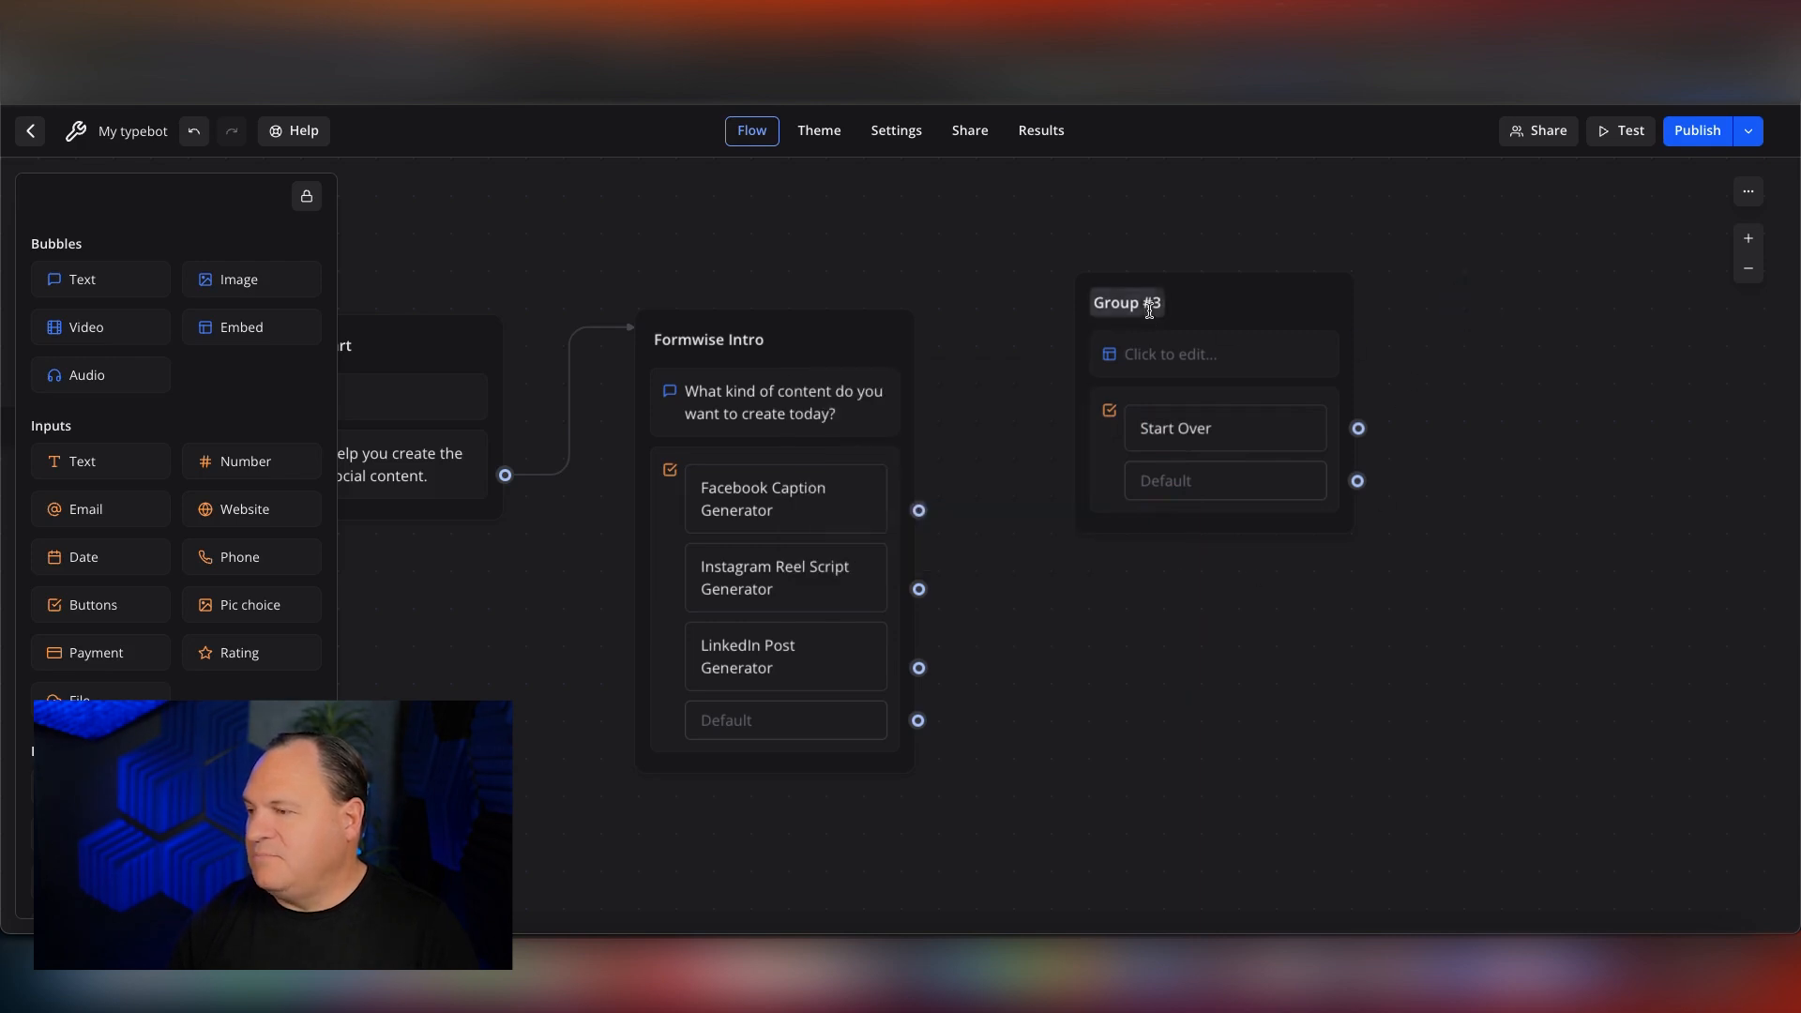
Duplicate Group #3 with its embed and Start Over button, then duplicate the copy.
scroll(560, 445, left, 1)
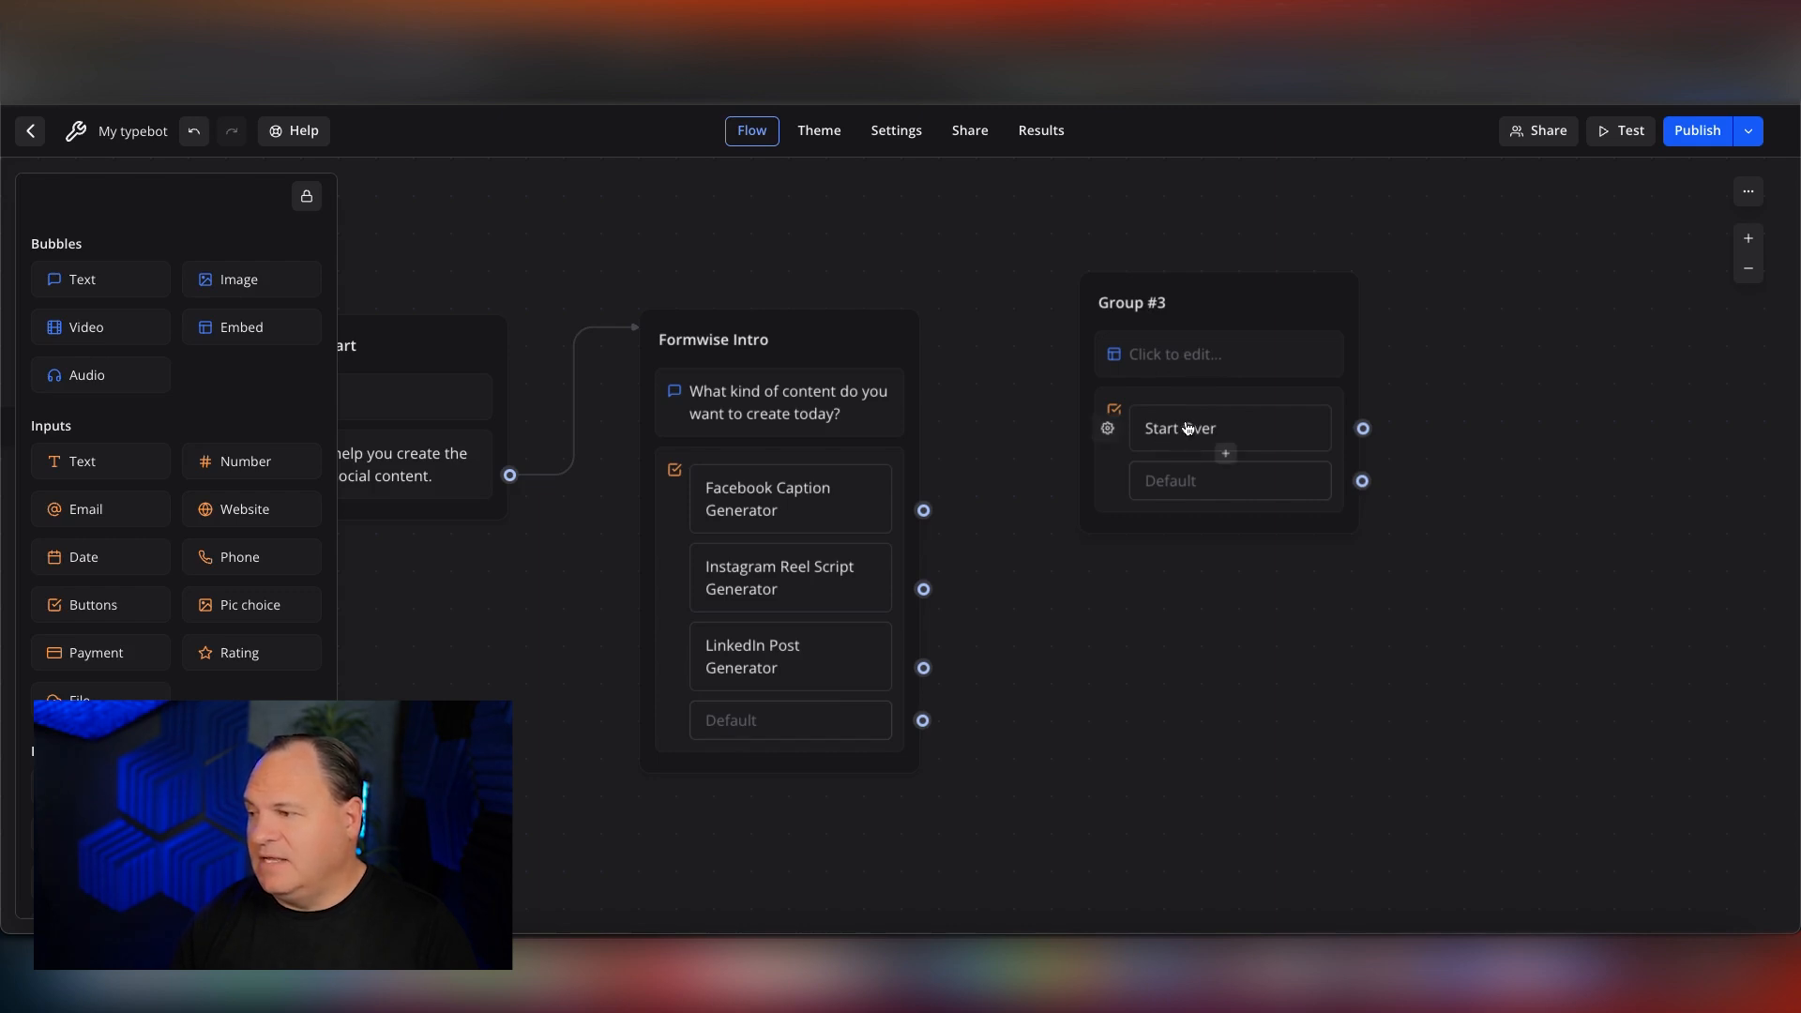
click(1234, 306)
click(1282, 242)
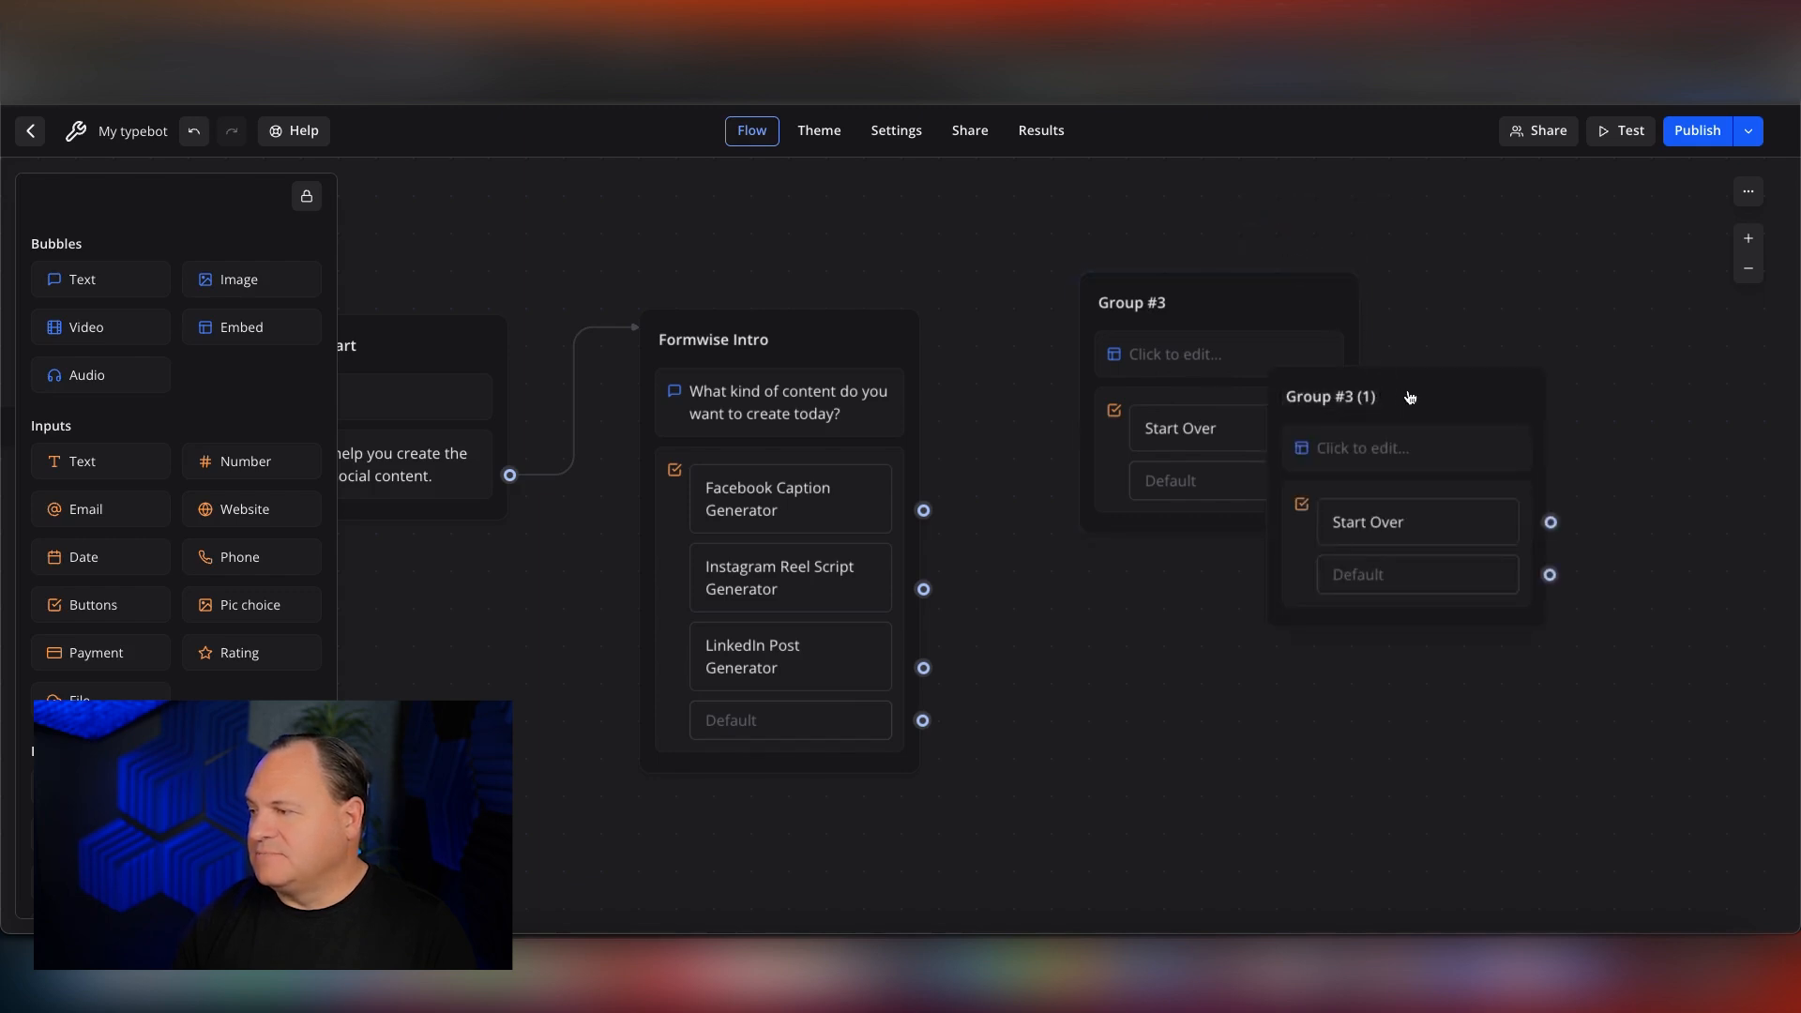
click(1470, 335)
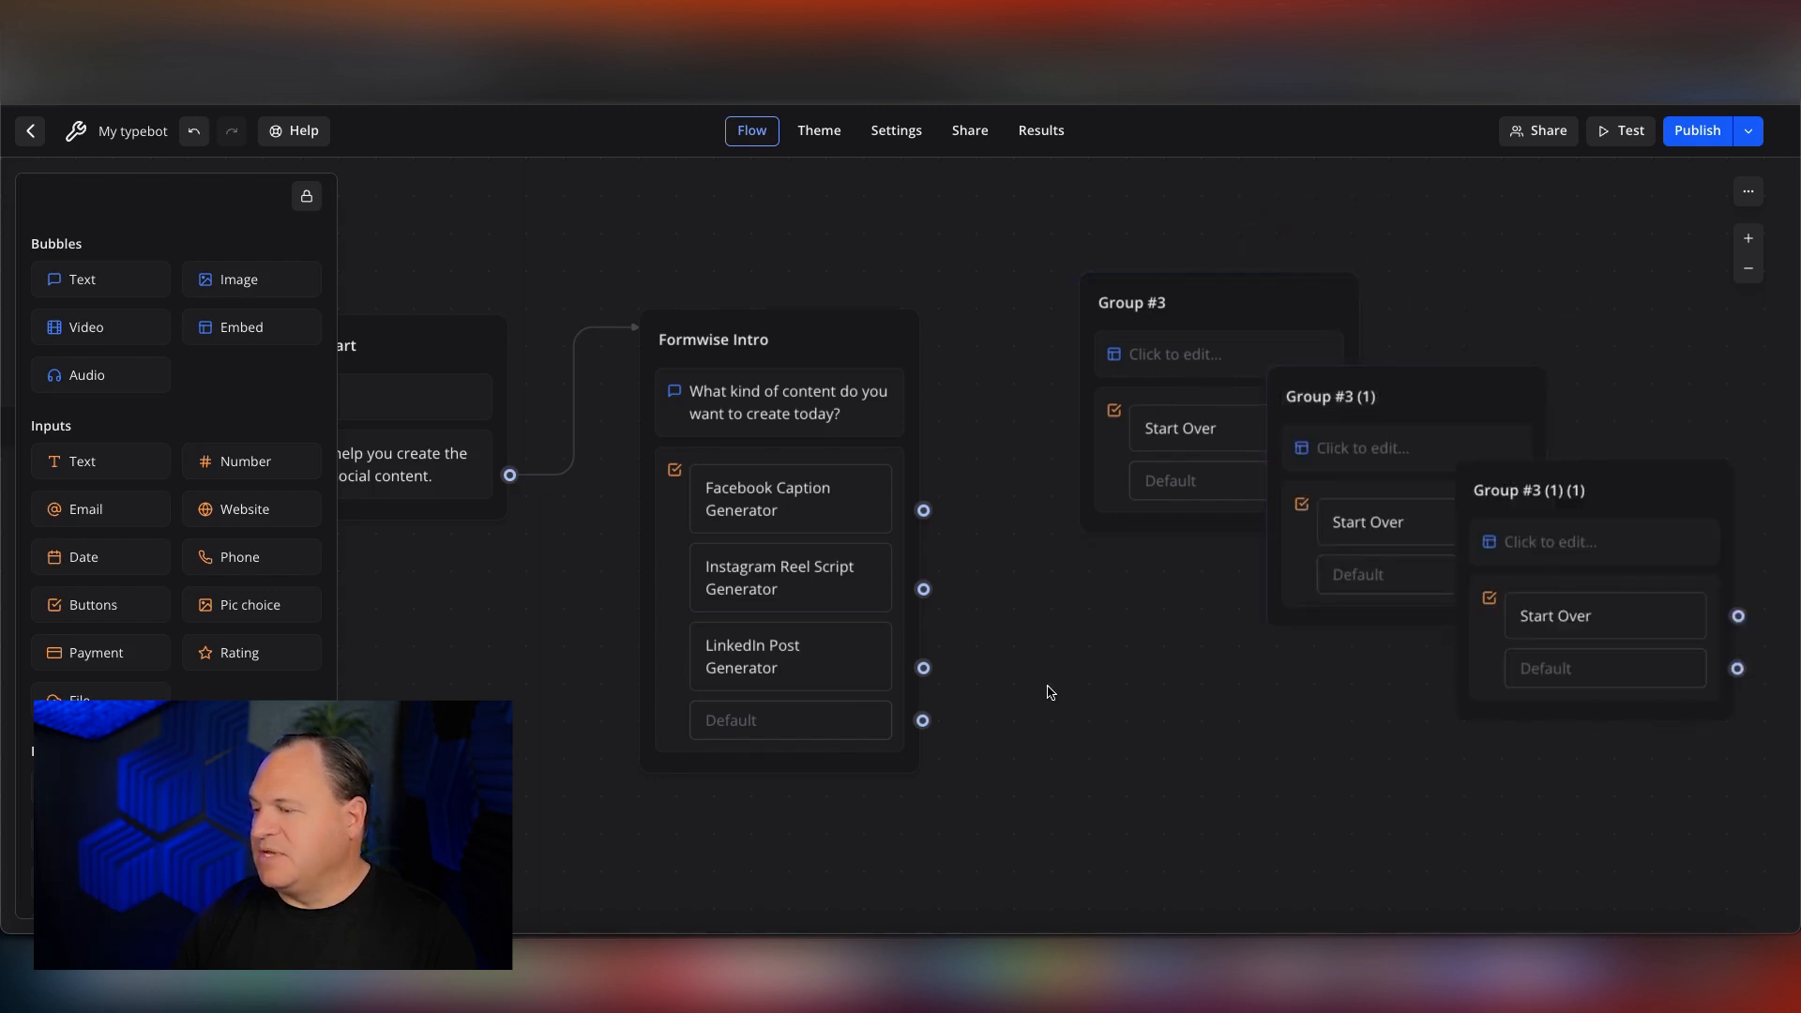
Arrange Group #3 and its two copies in a vertical column to the right of Formwise Intro.
scroll(1041, 671, down, 4)
scroll(1041, 538, up, 3)
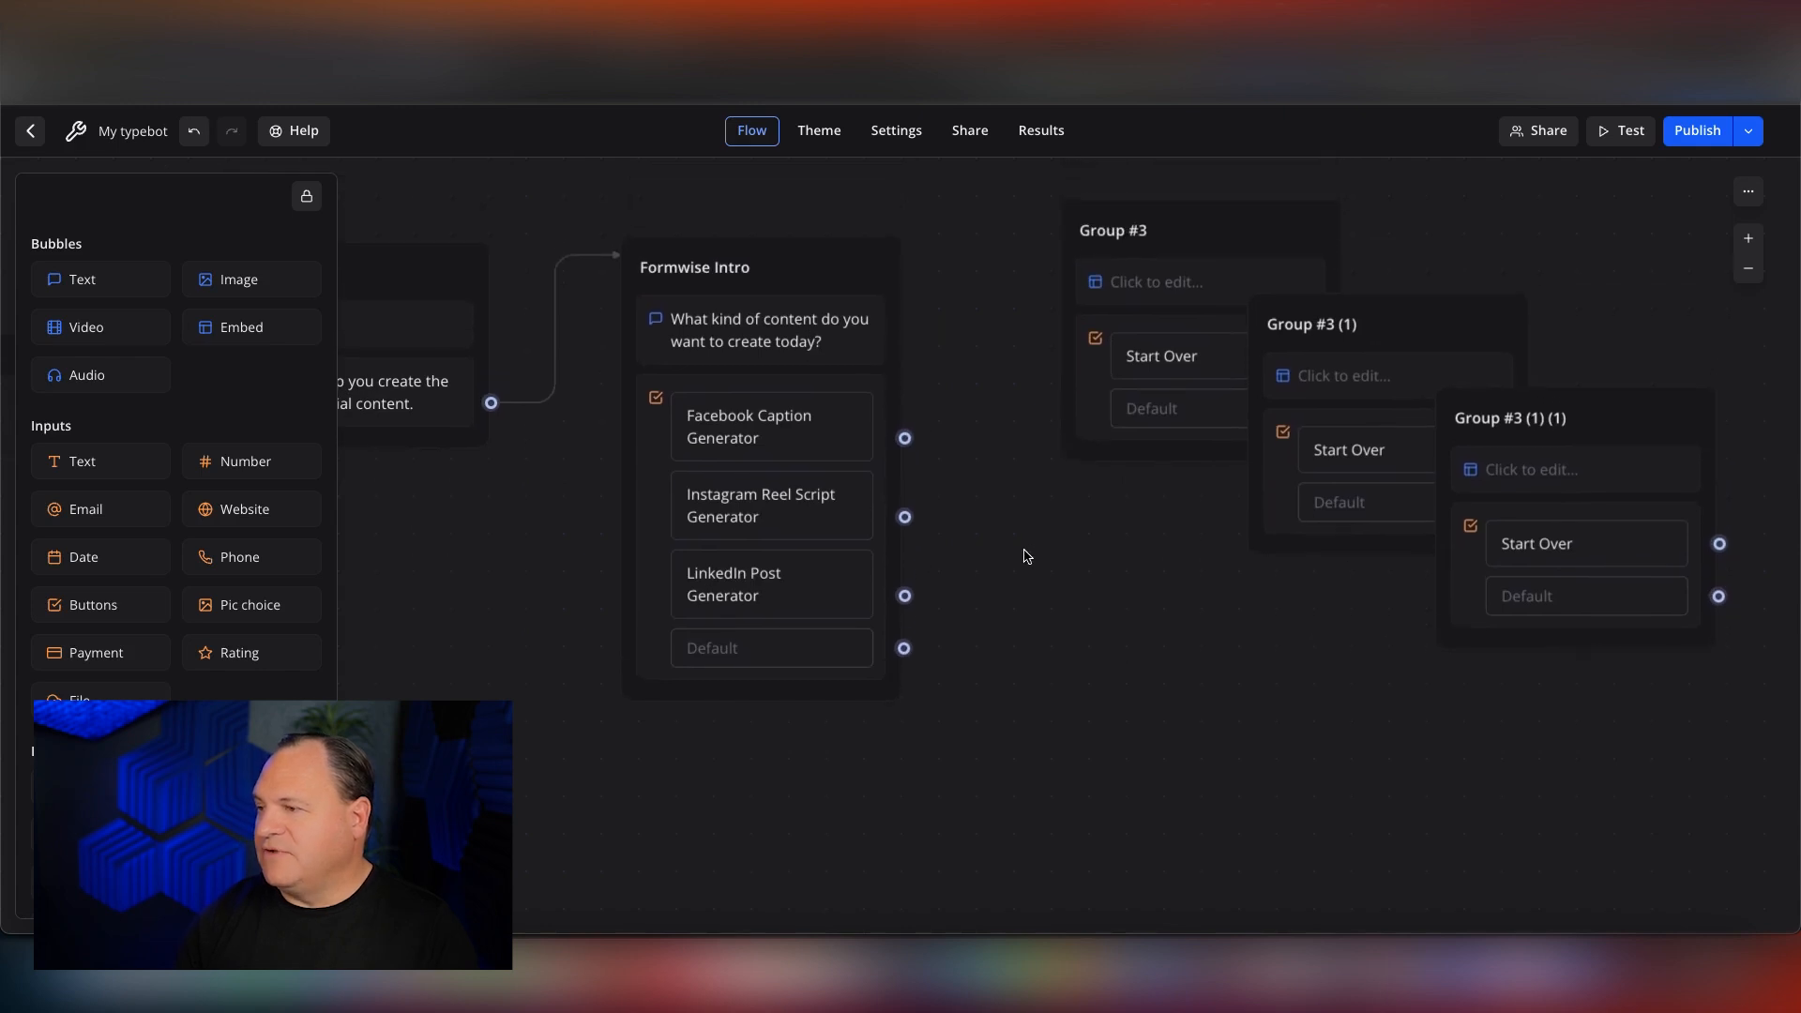
drag(1246, 225, 1210, 185)
click(1416, 339)
drag(1416, 339, 1226, 504)
click(1599, 460)
drag(1599, 460, 1238, 797)
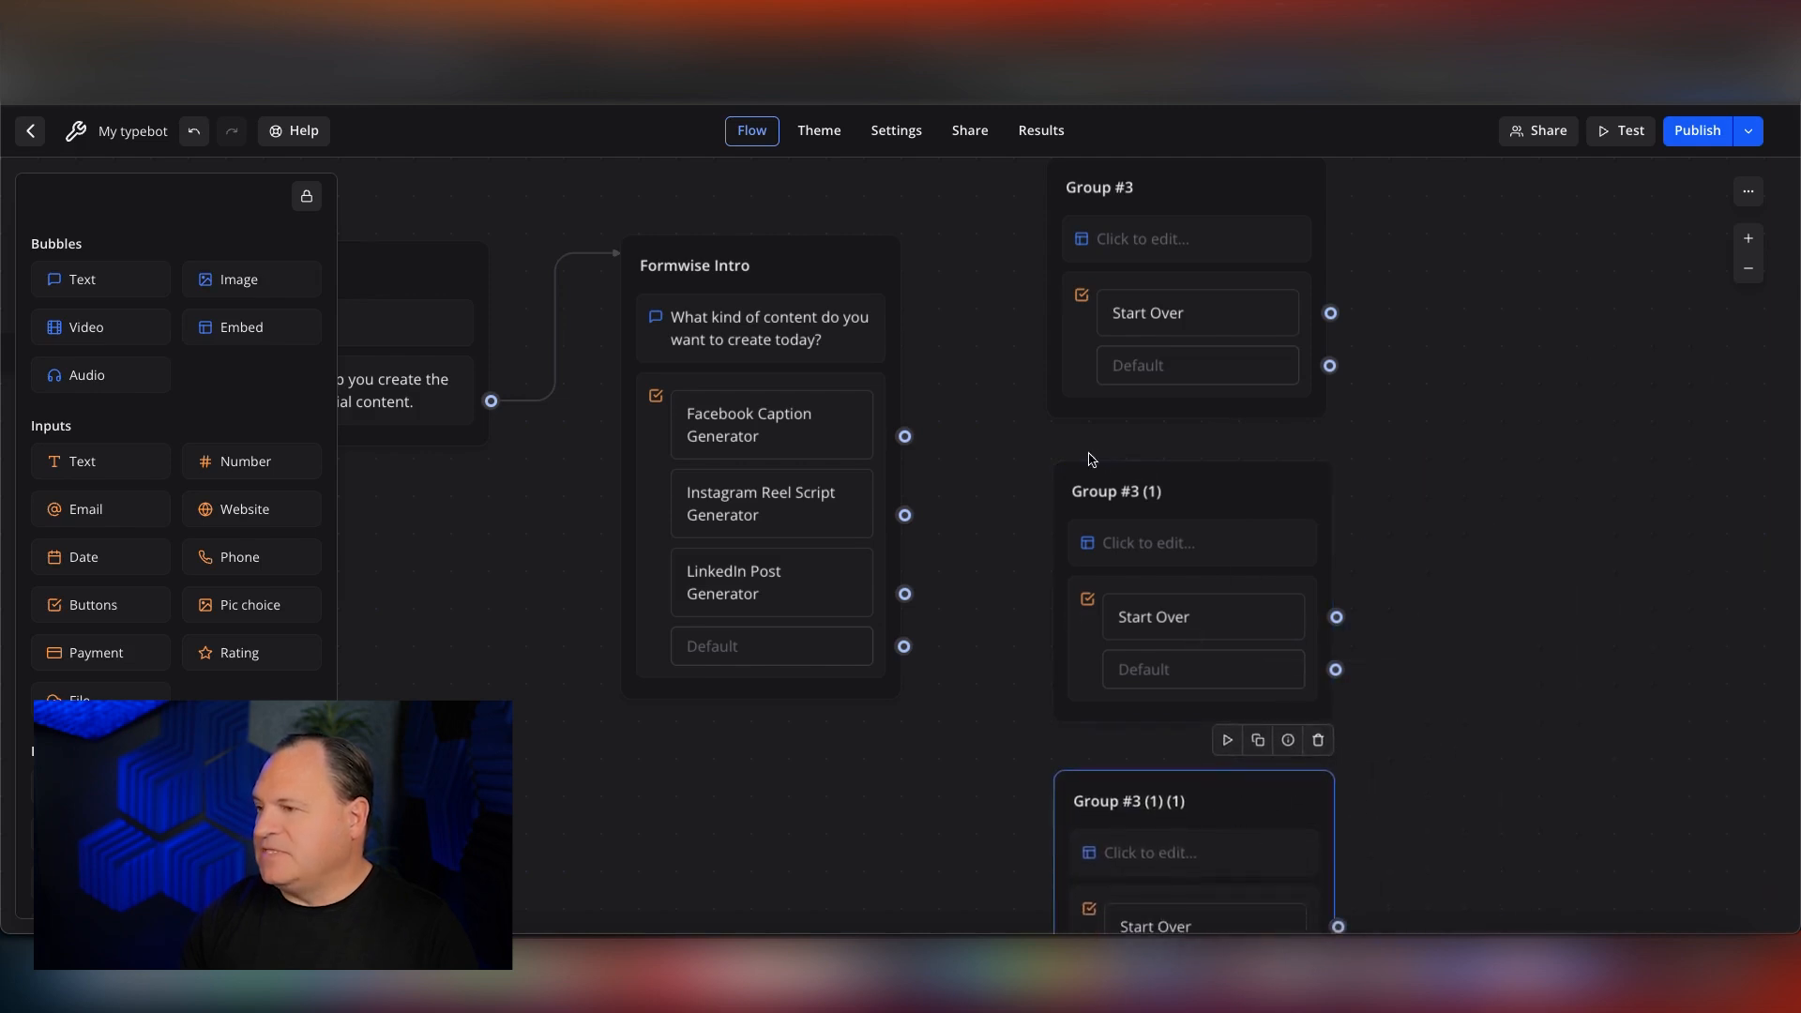
Rename the uppermost embed group "Facebook Caption Completion" and shift it slightly upward.
scroll(1092, 459, up, 5)
click(1089, 385)
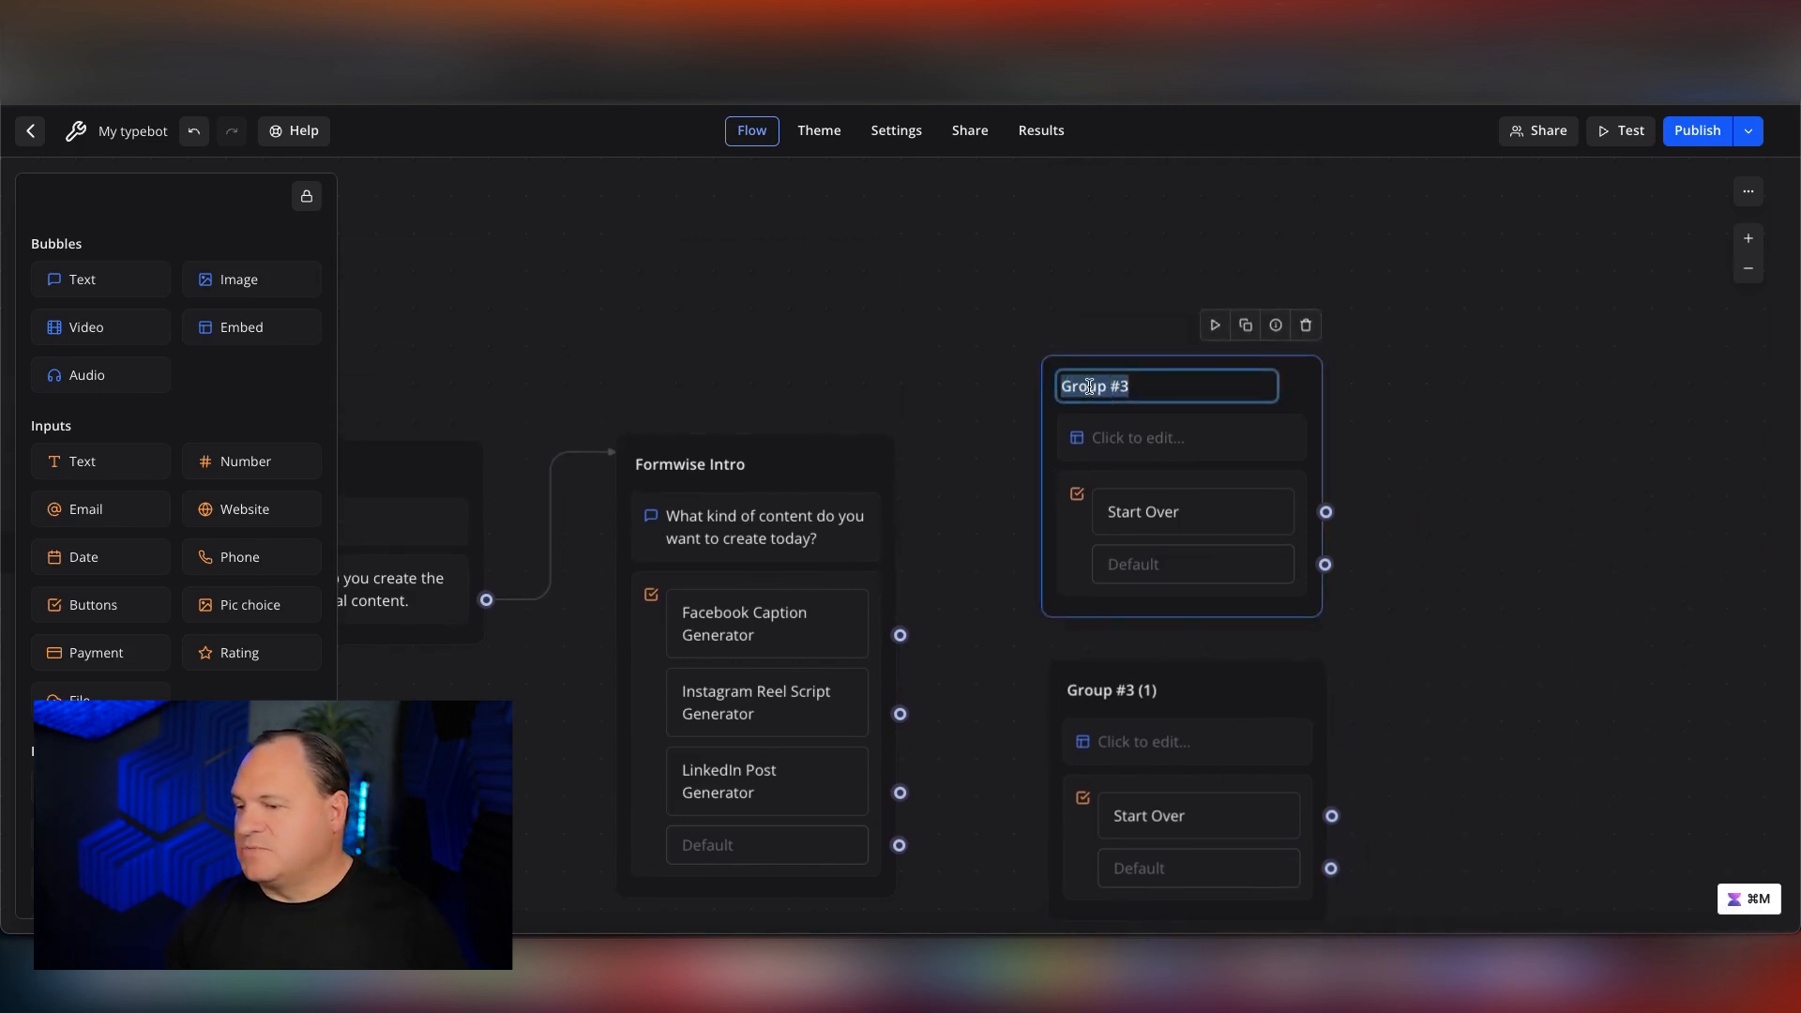
text(Face)
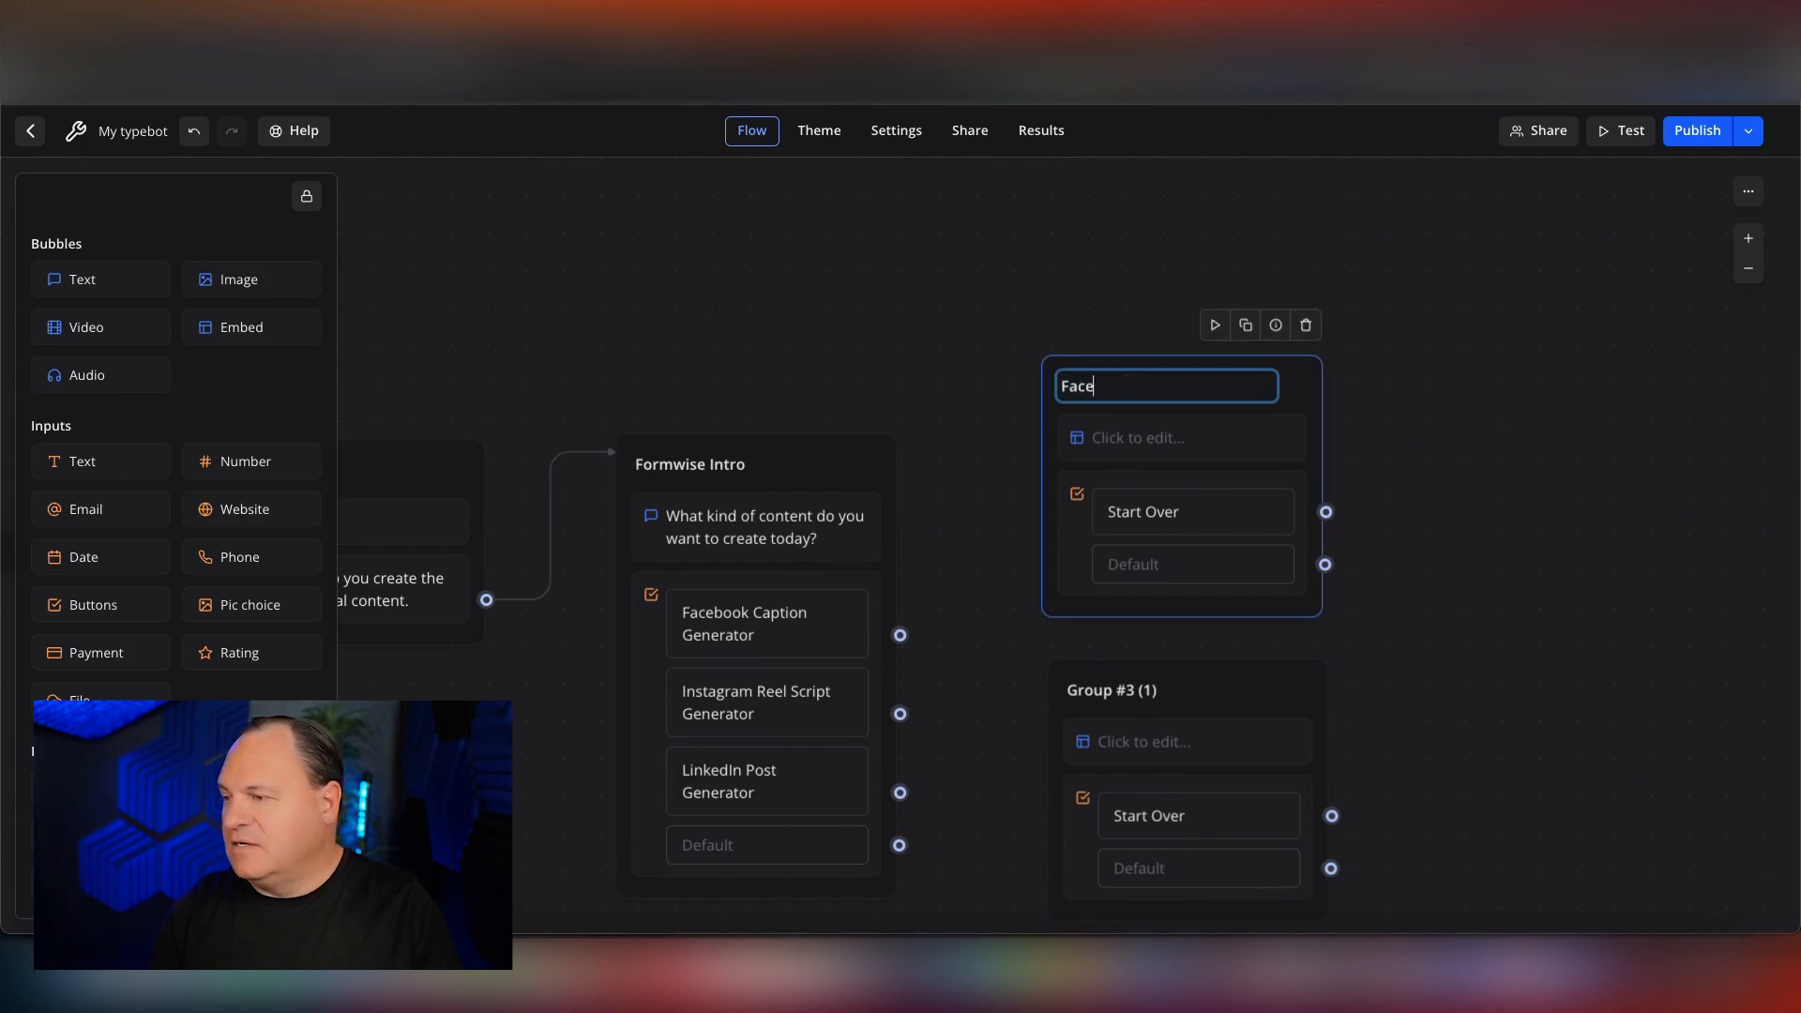
text(book Ca)
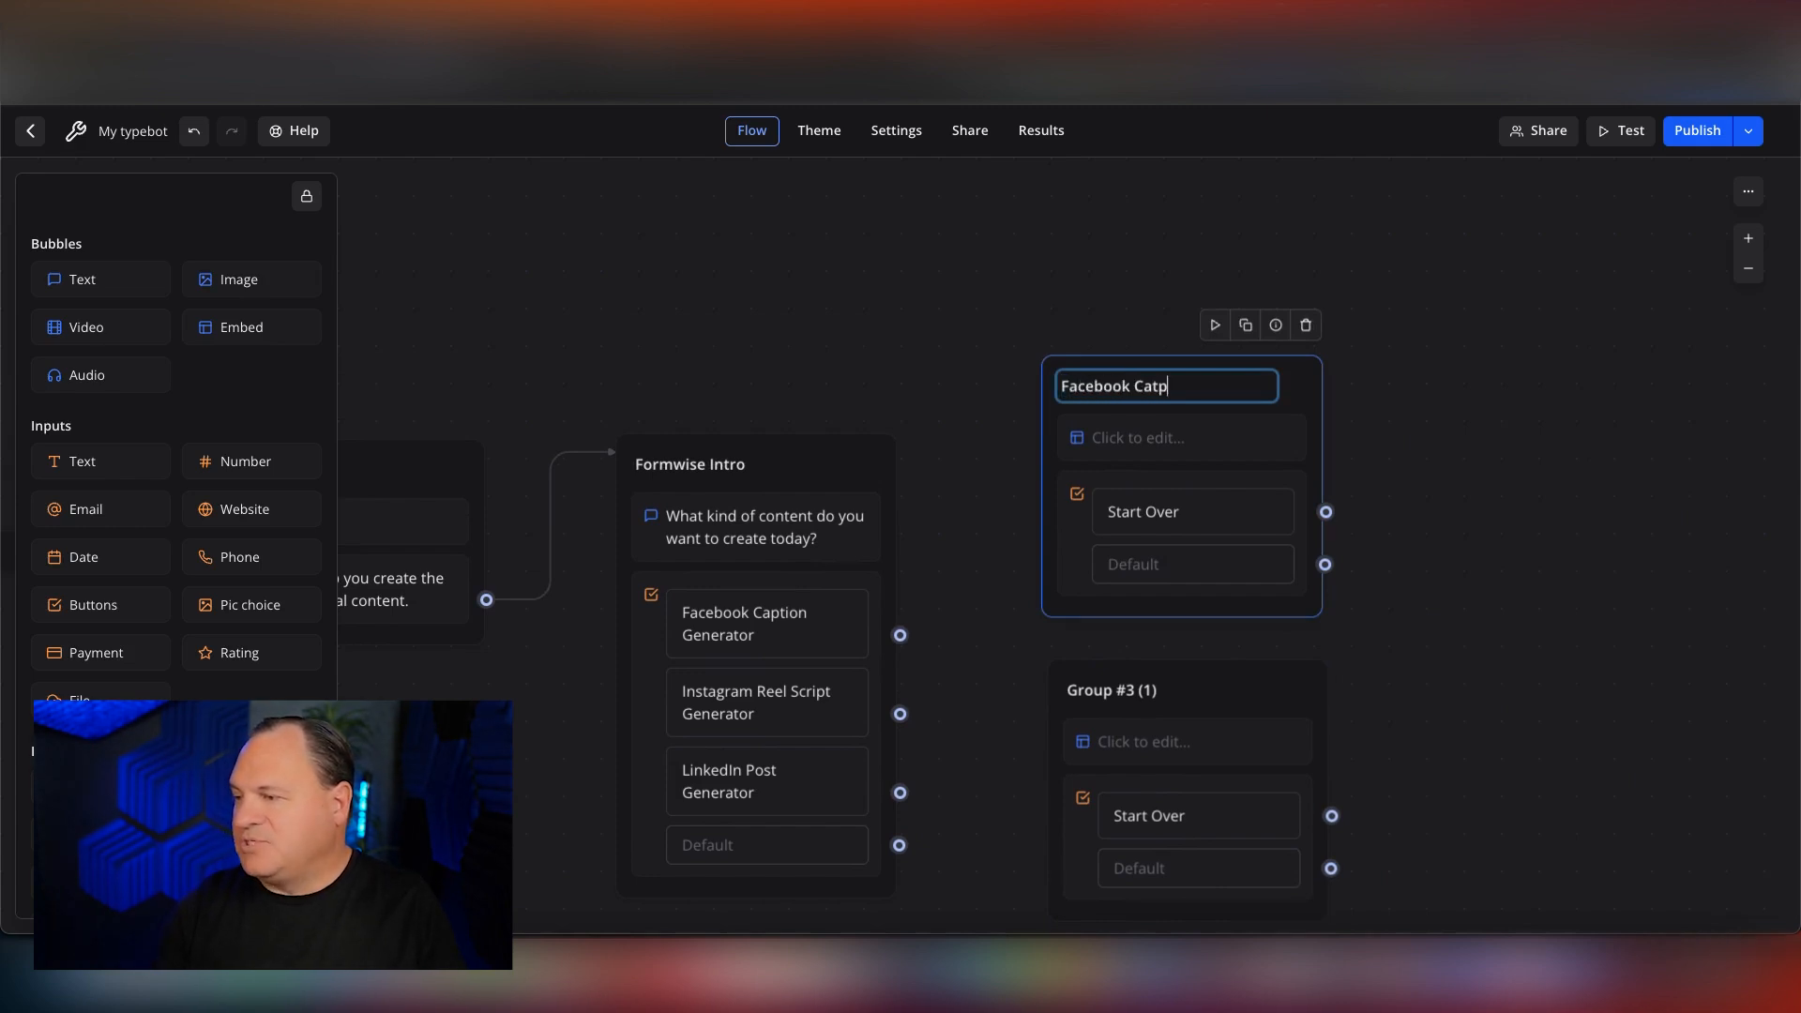
text(ption Completion)
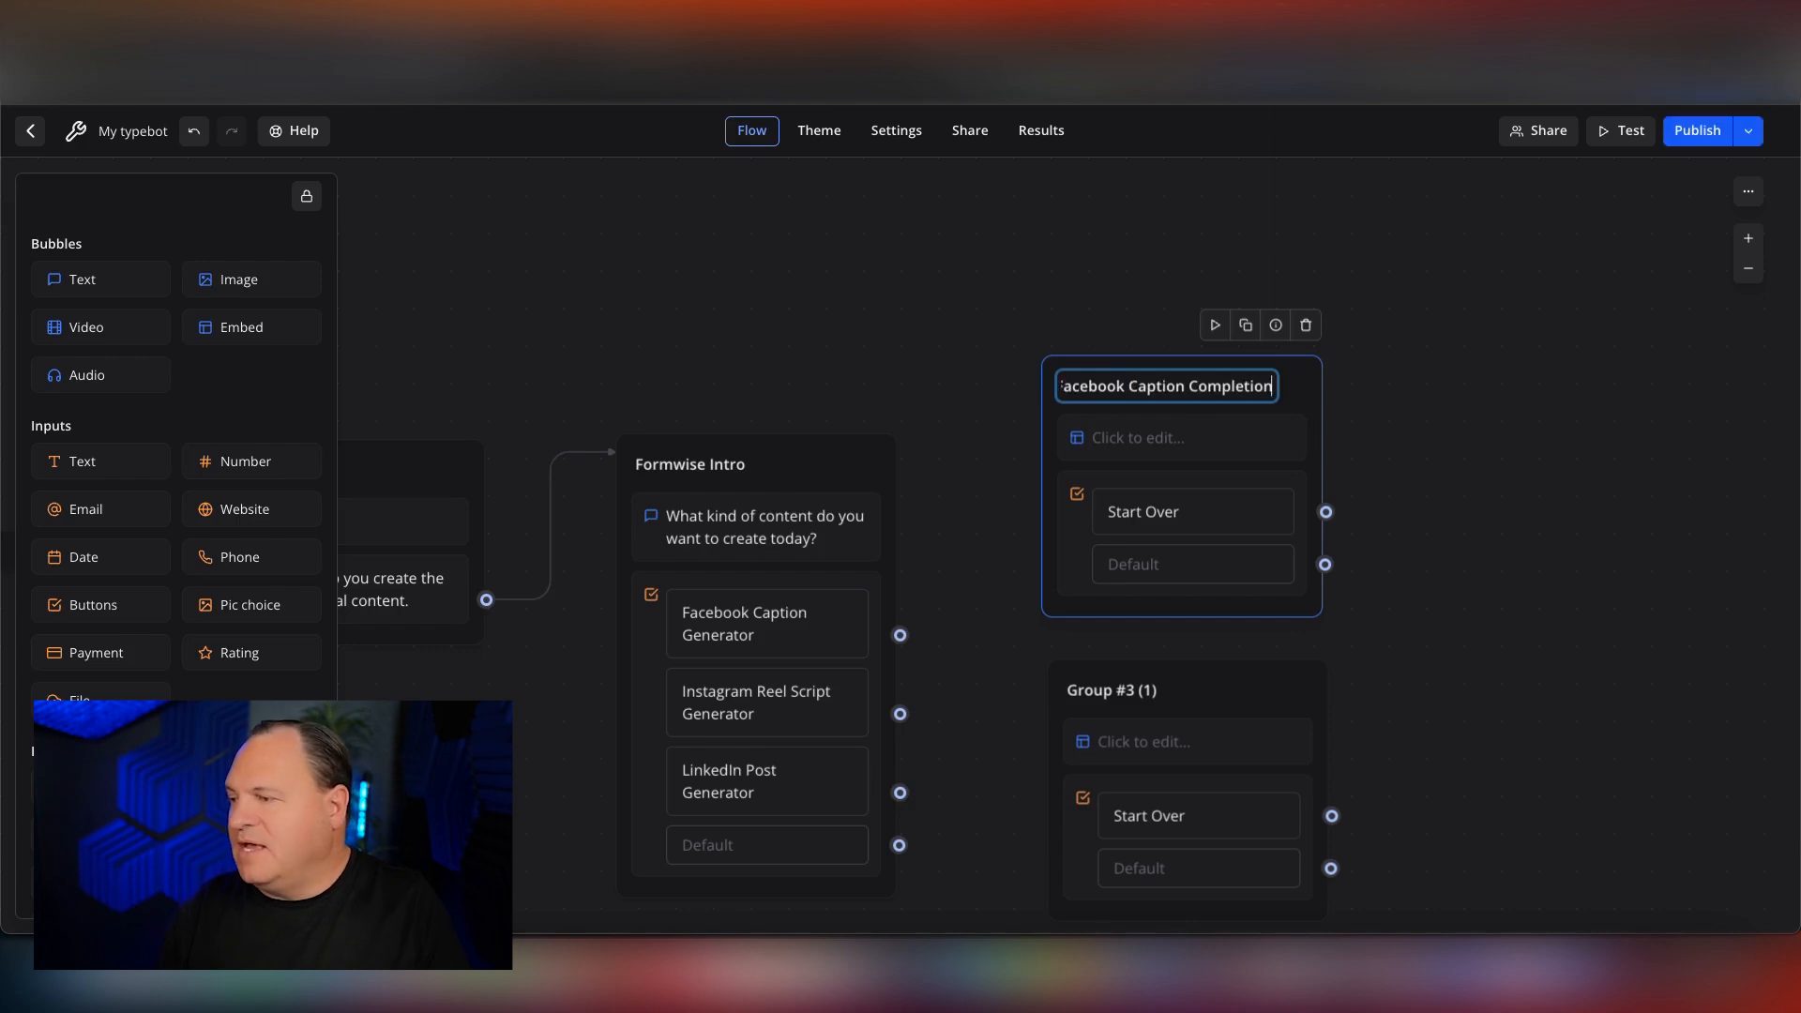
click(1393, 421)
drag(1276, 375, 1281, 313)
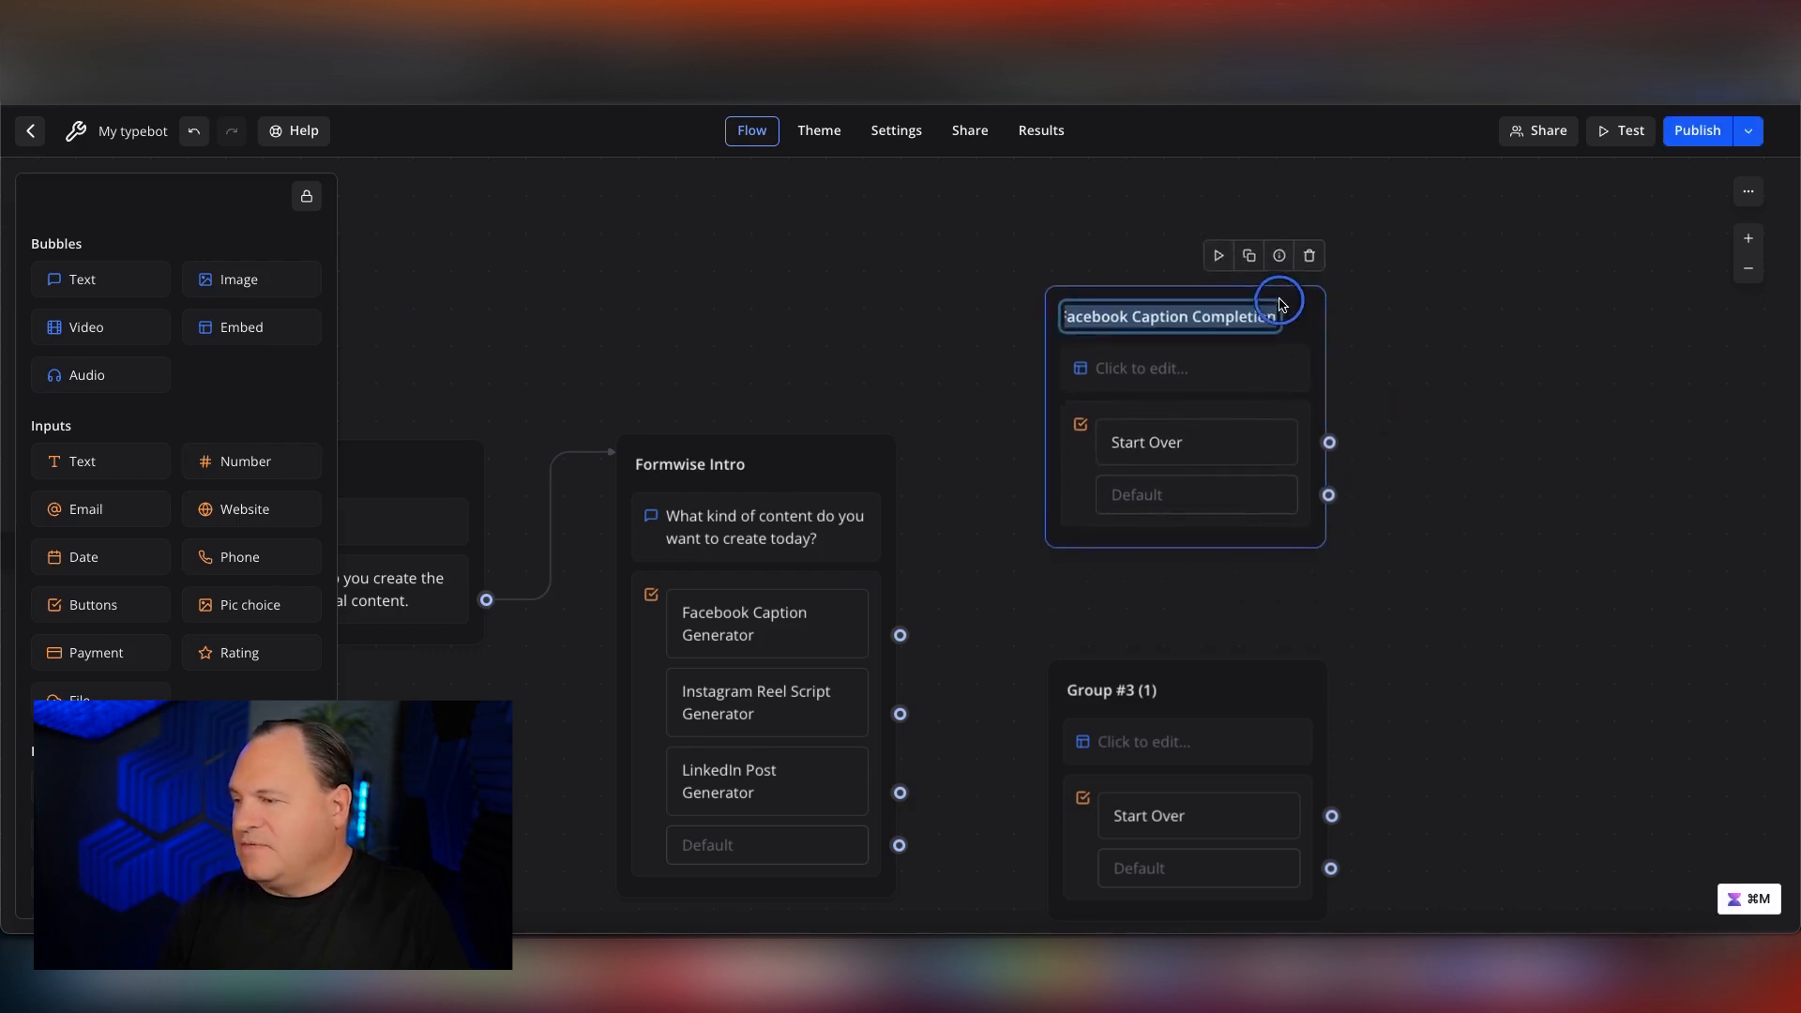
Shift the middle embed group slightly upward and rename it "Instagram Reel Completion".
drag(1220, 684, 1219, 641)
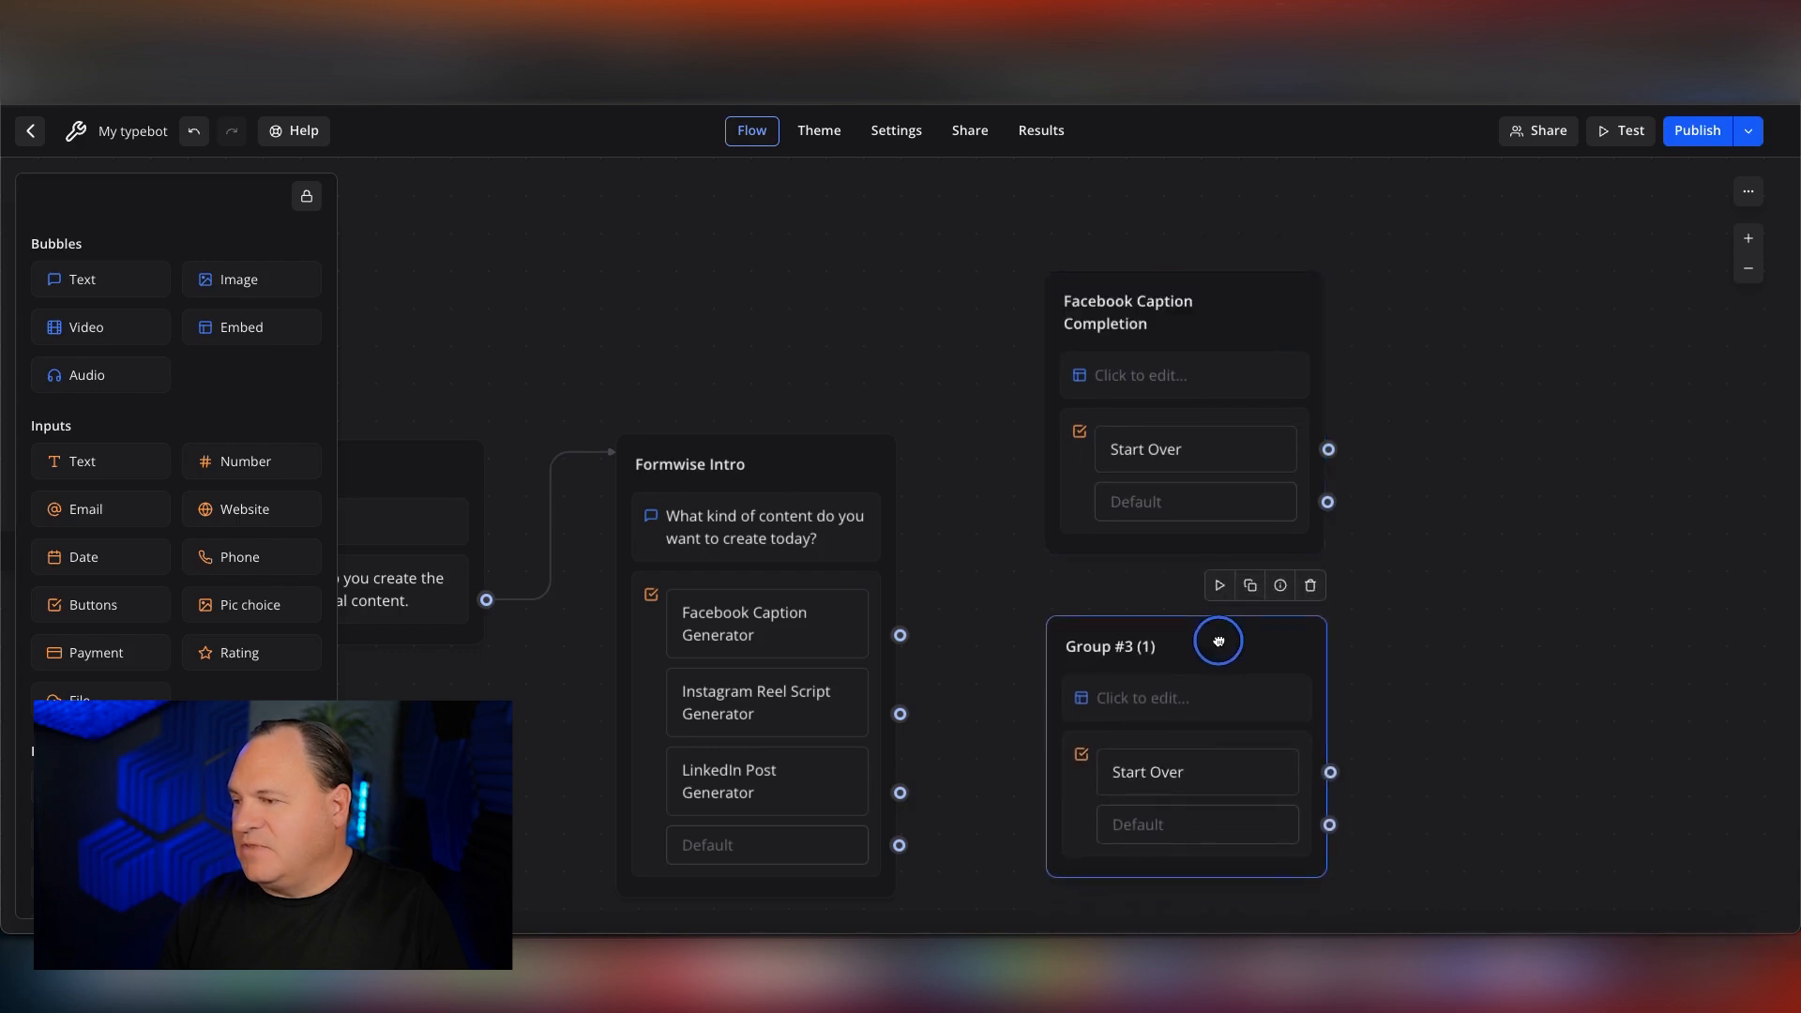
click(1116, 644)
text(In)
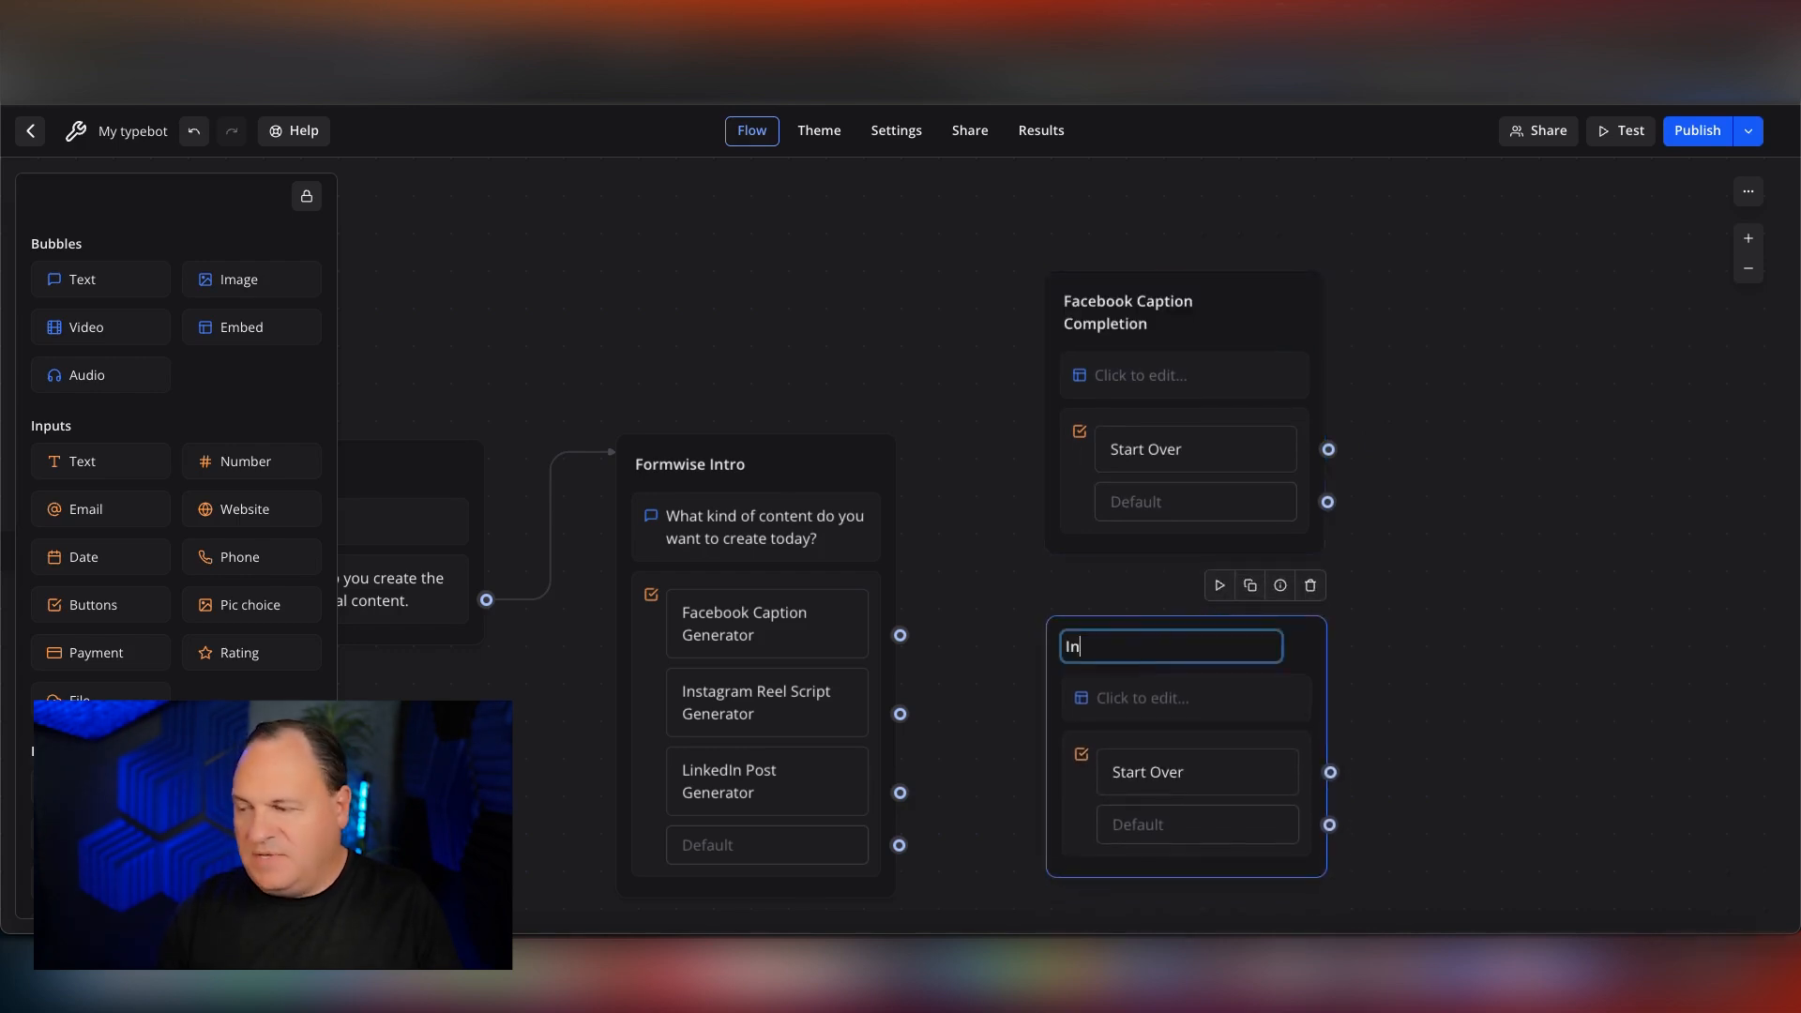
text(stagram Ree)
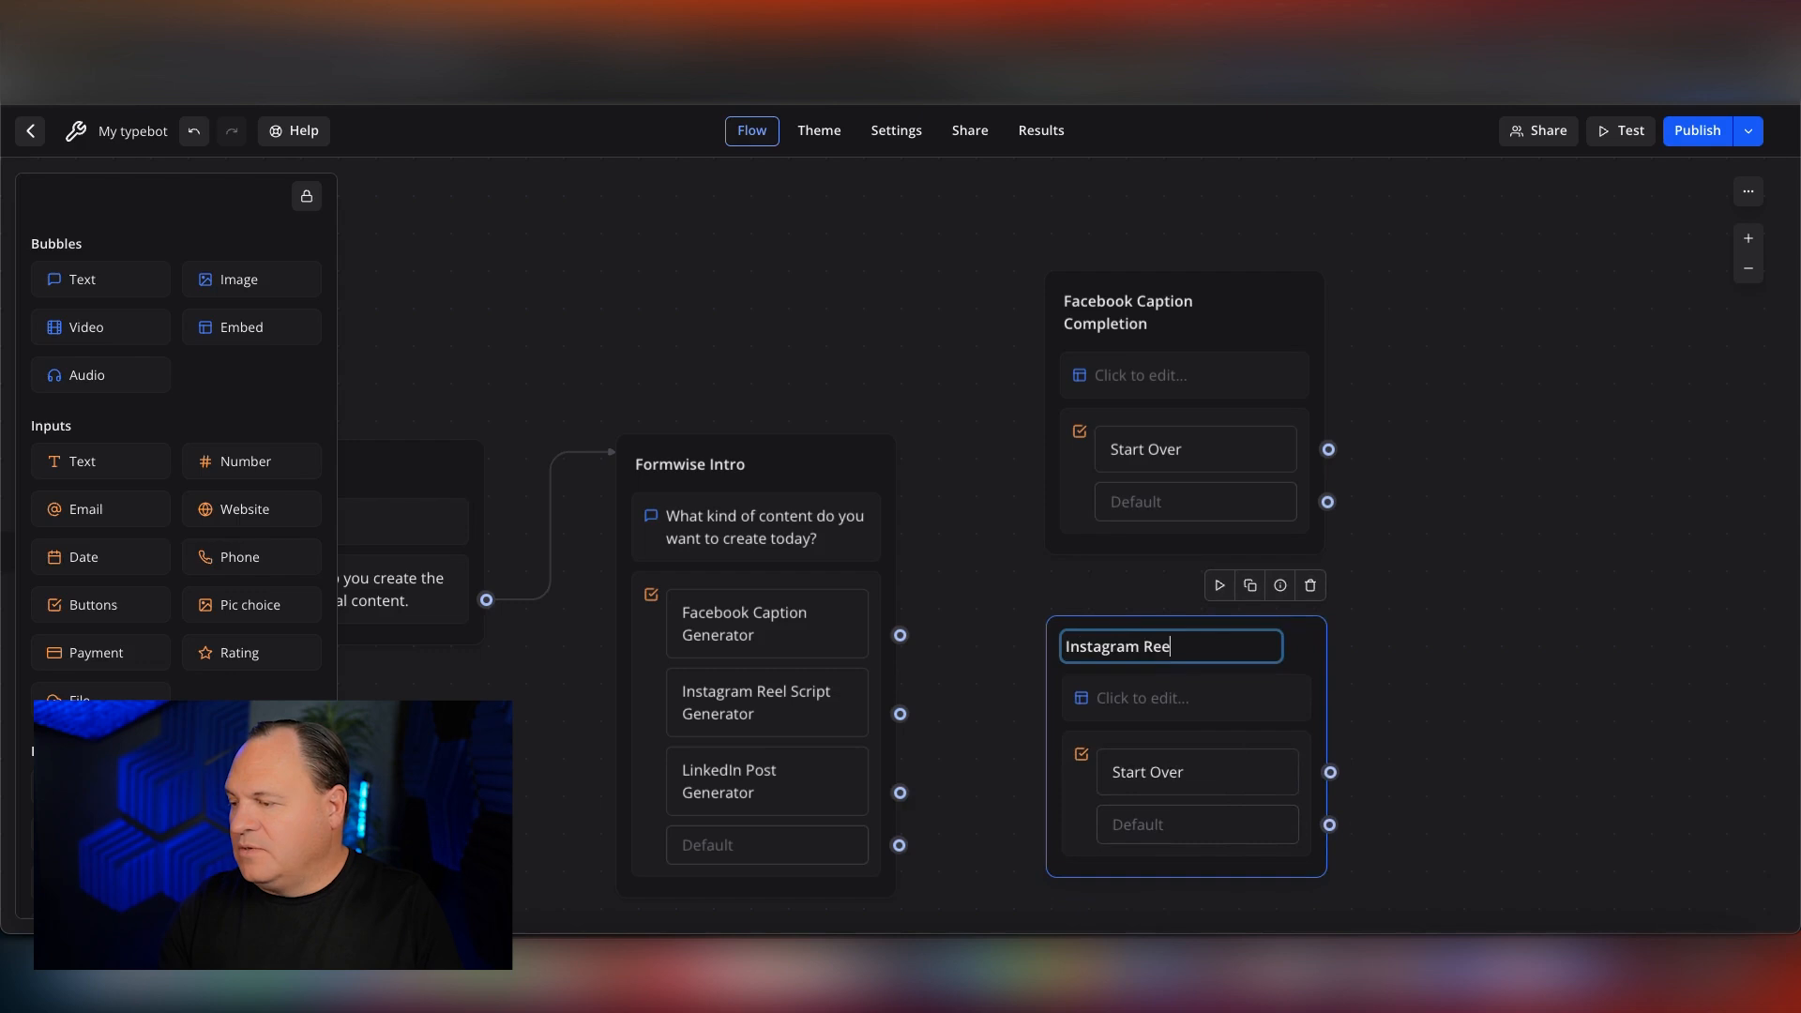
text(l Completion)
key(Return)
Rename the lowest embed group "LinkedIn Post Compltion".
scroll(1350, 657, down, 4)
click(1125, 638)
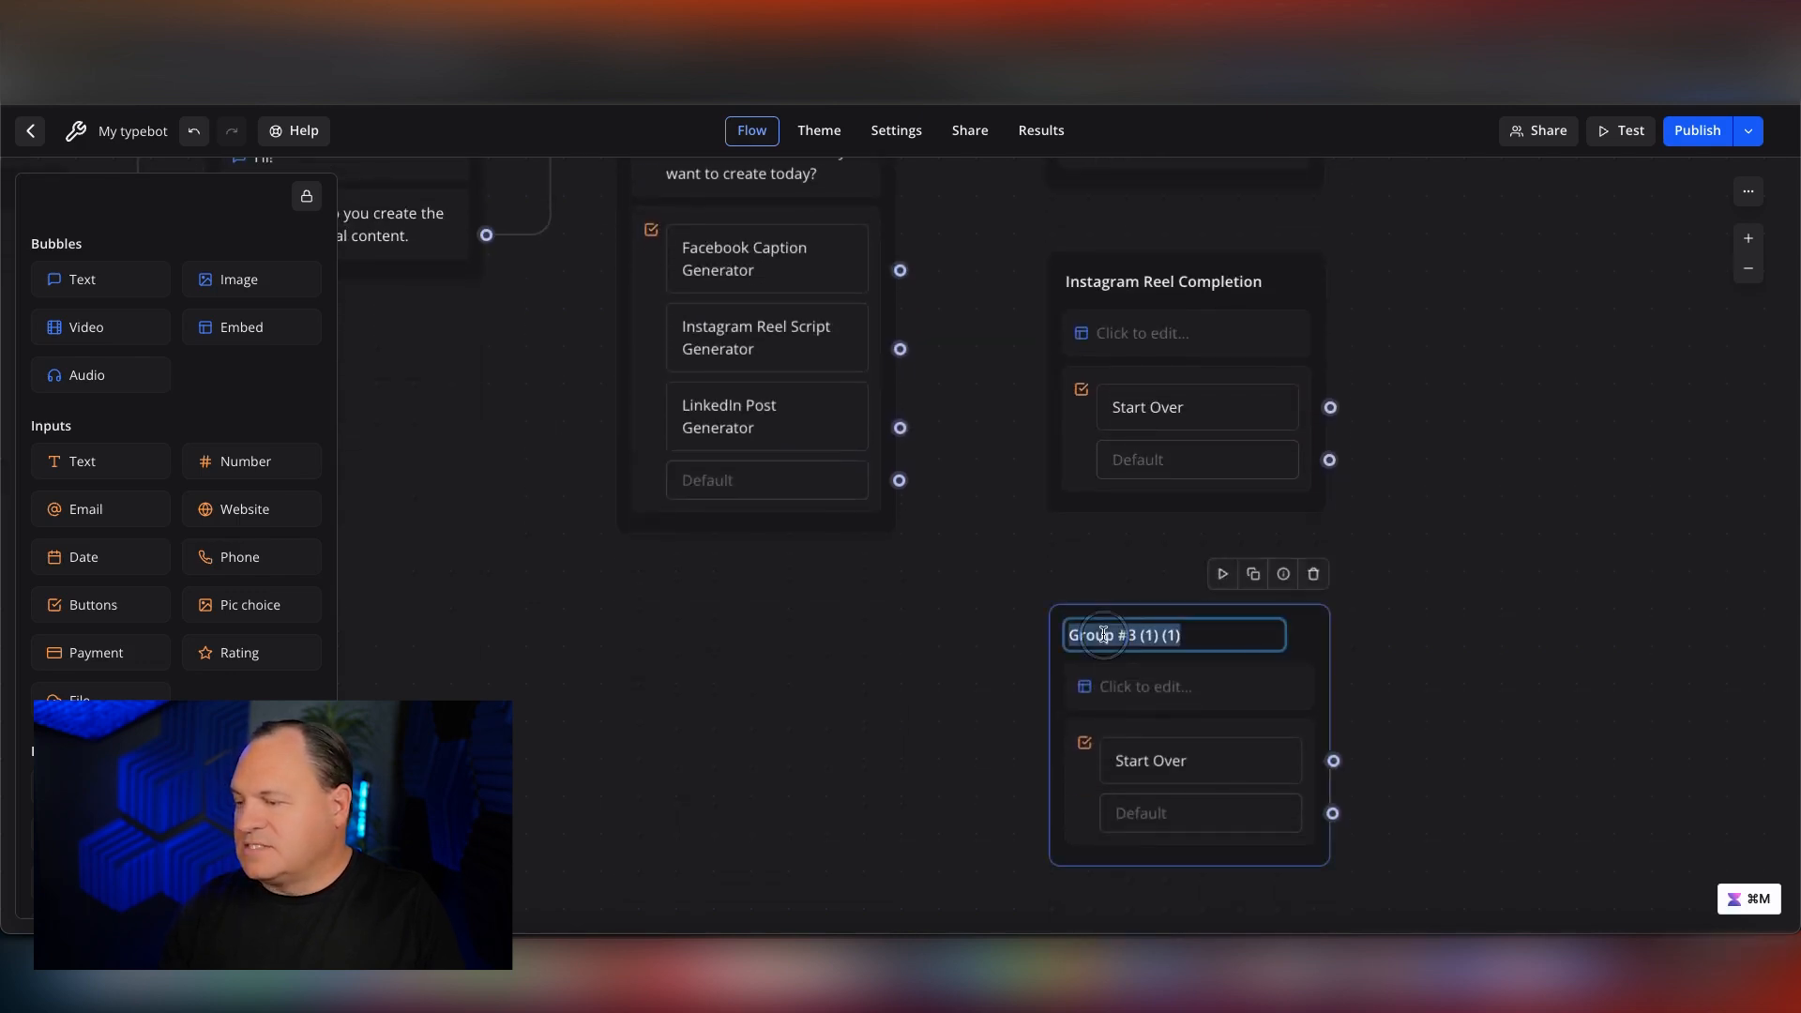
text(LinkedIn Post Compltion)
key(Return)
scroll(1468, 572, up, 3)
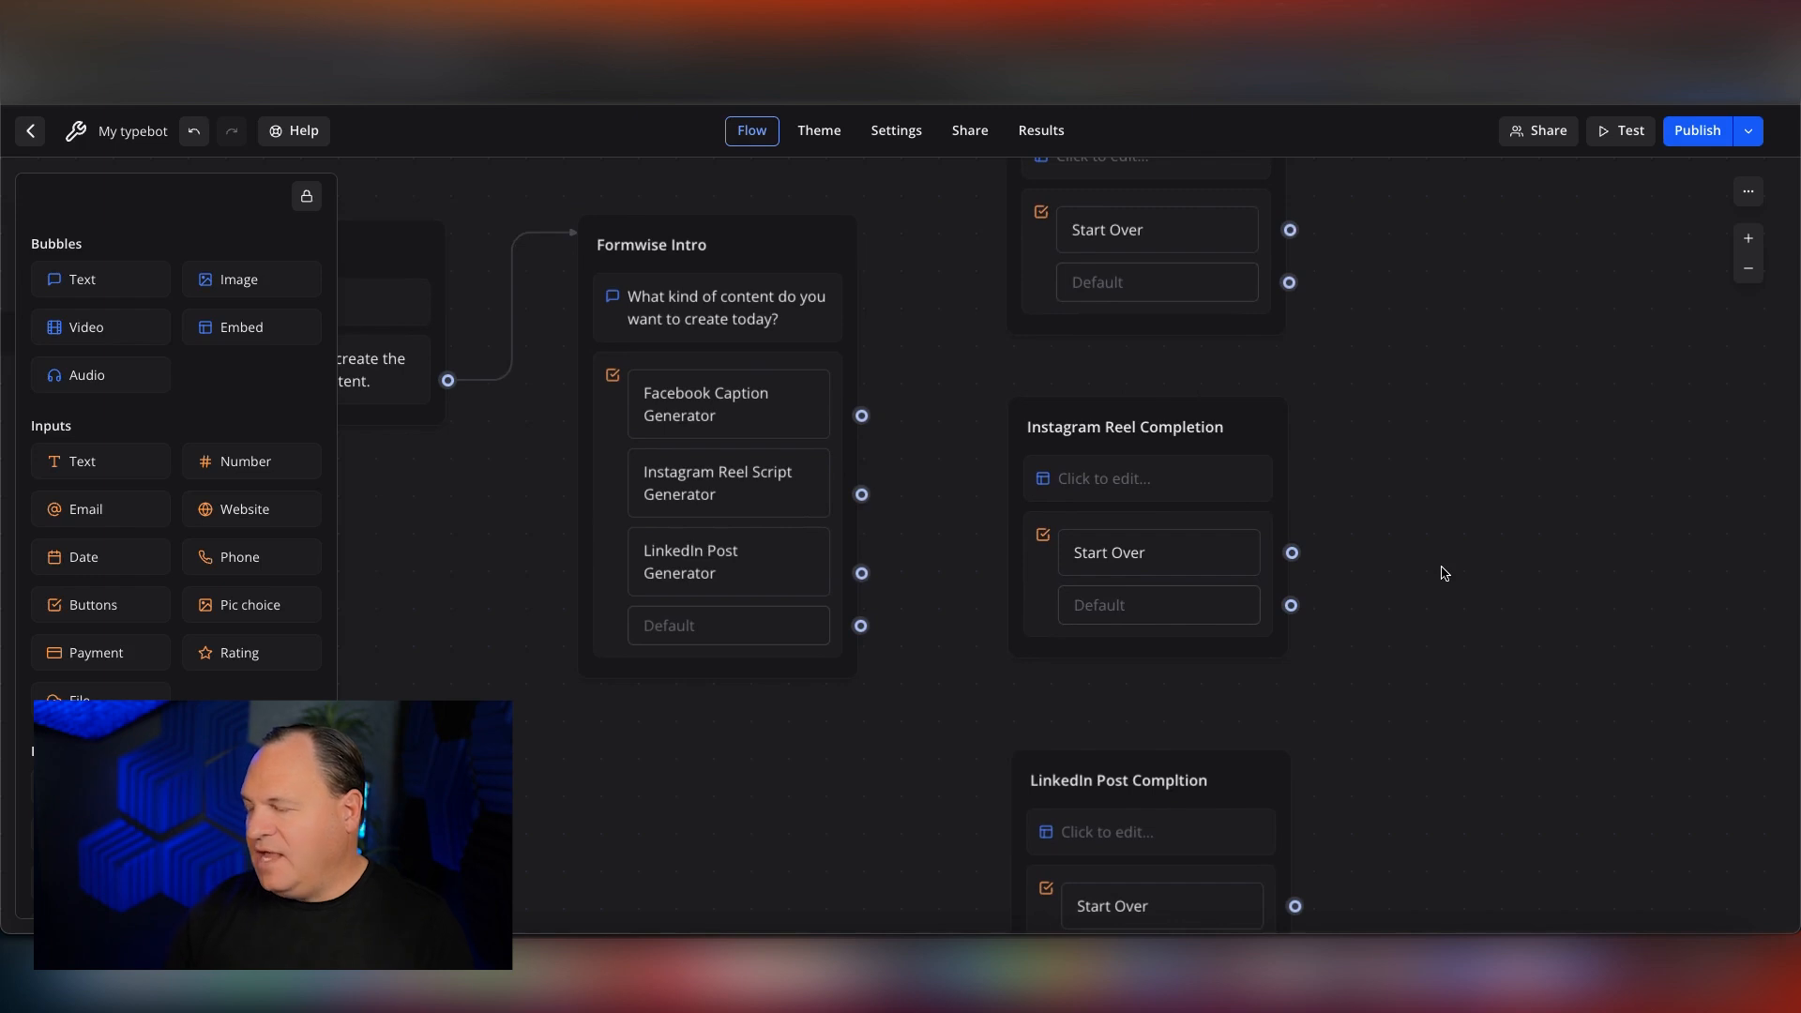
Connect the Facebook, Instagram and LinkedIn choices in Formwise Intro to their matching completion groups.
scroll(1444, 573, right, 2)
scroll(1435, 574, up, 2)
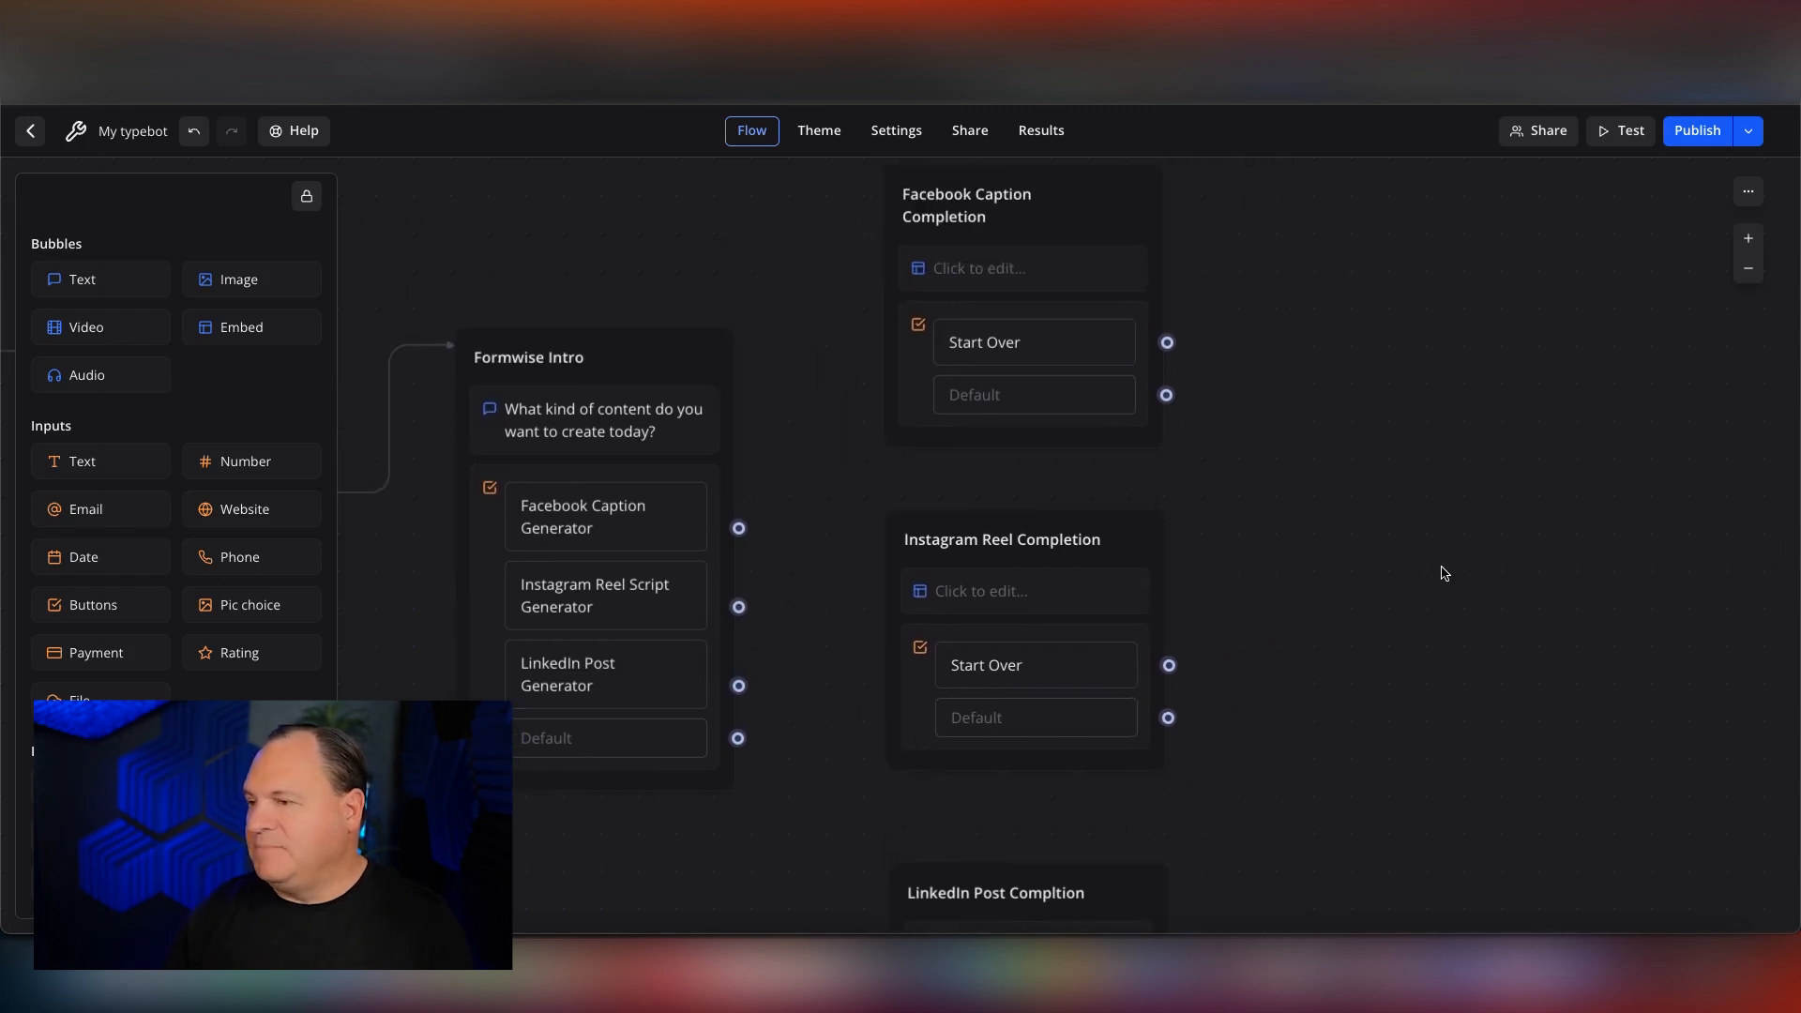
scroll(740, 530, up, 1)
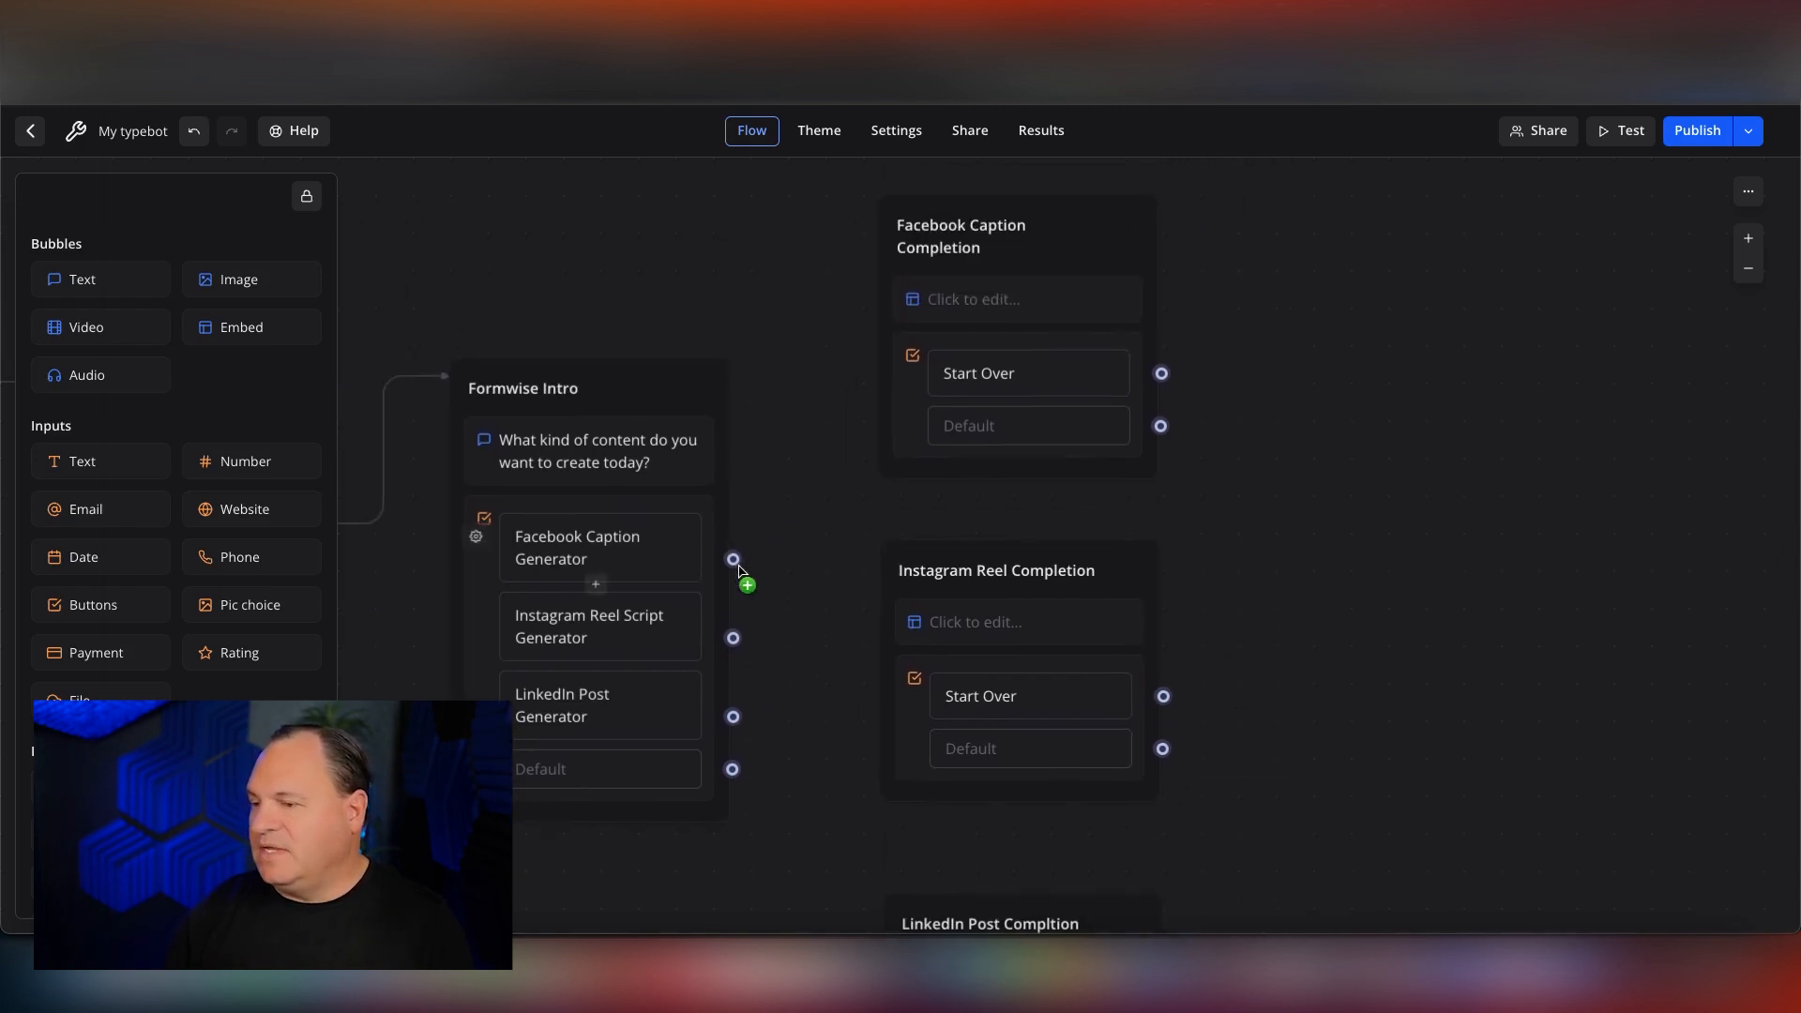
drag(733, 559, 889, 225)
drag(733, 638, 881, 563)
drag(734, 716, 898, 536)
scroll(691, 635, up, 7)
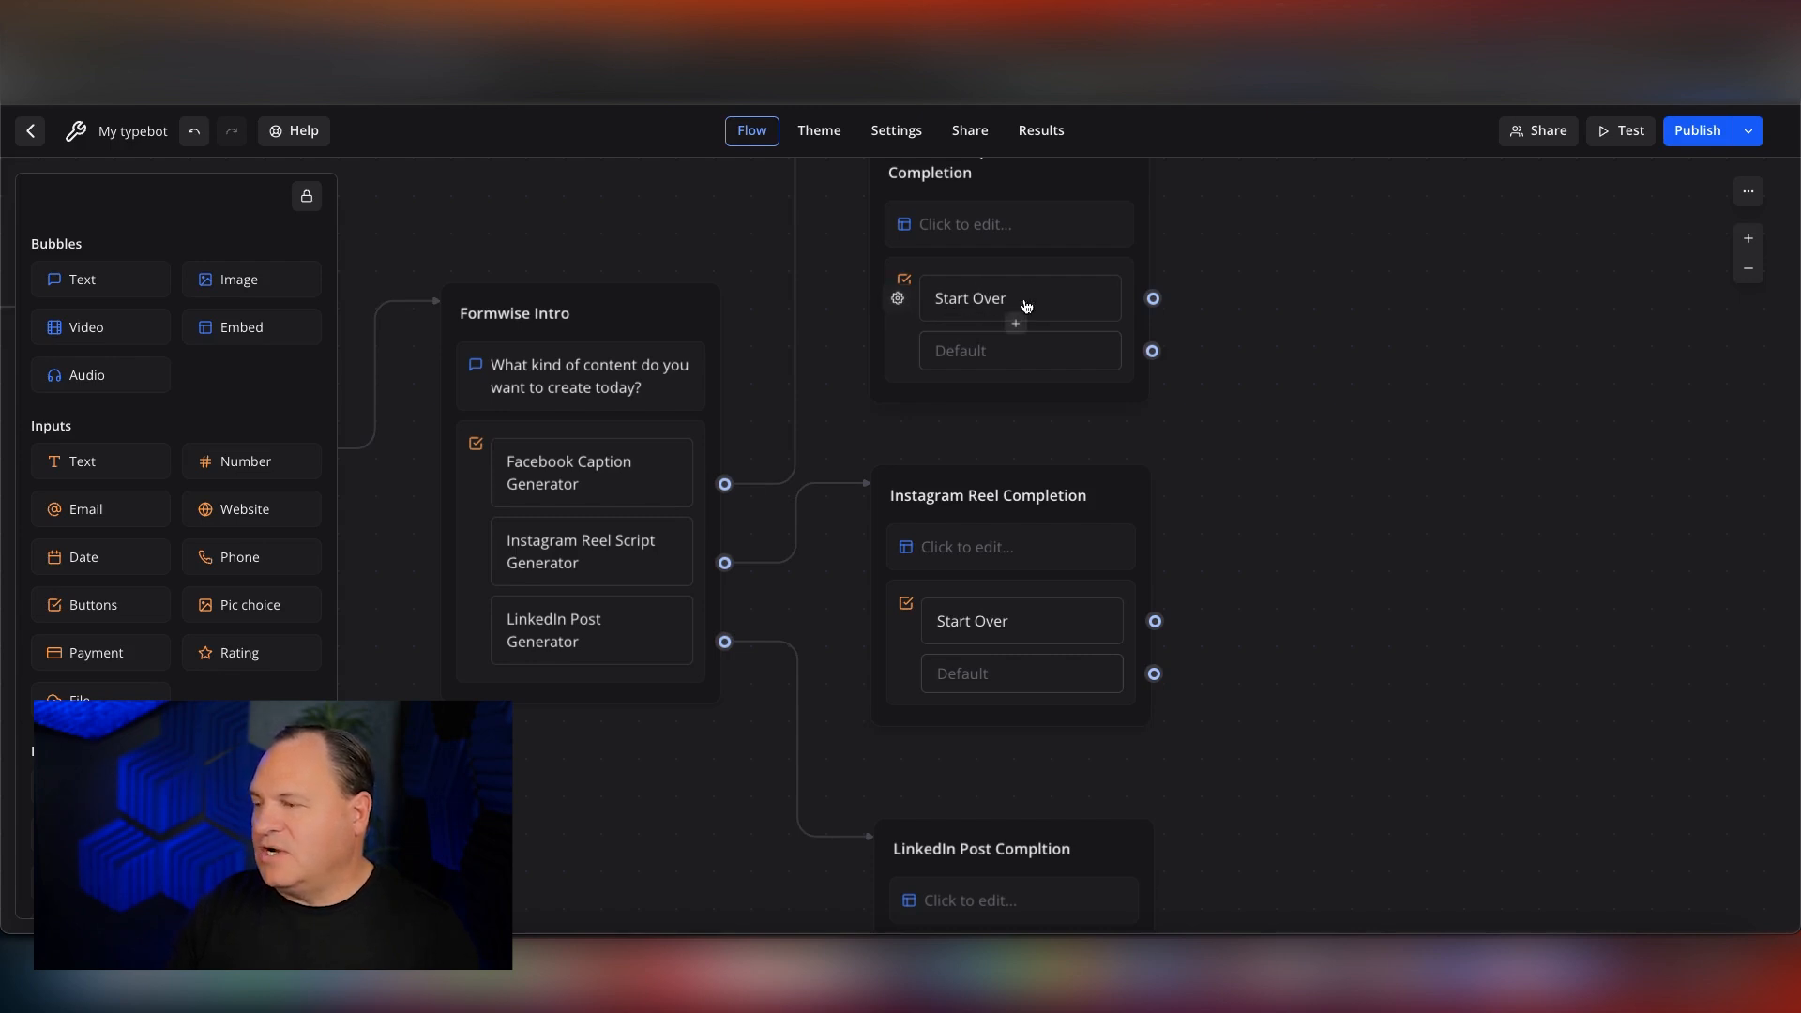
Add a Jump logic block in a new group beyond Instagram Reel Completion and name that group "Jump".
scroll(677, 515, left, 10)
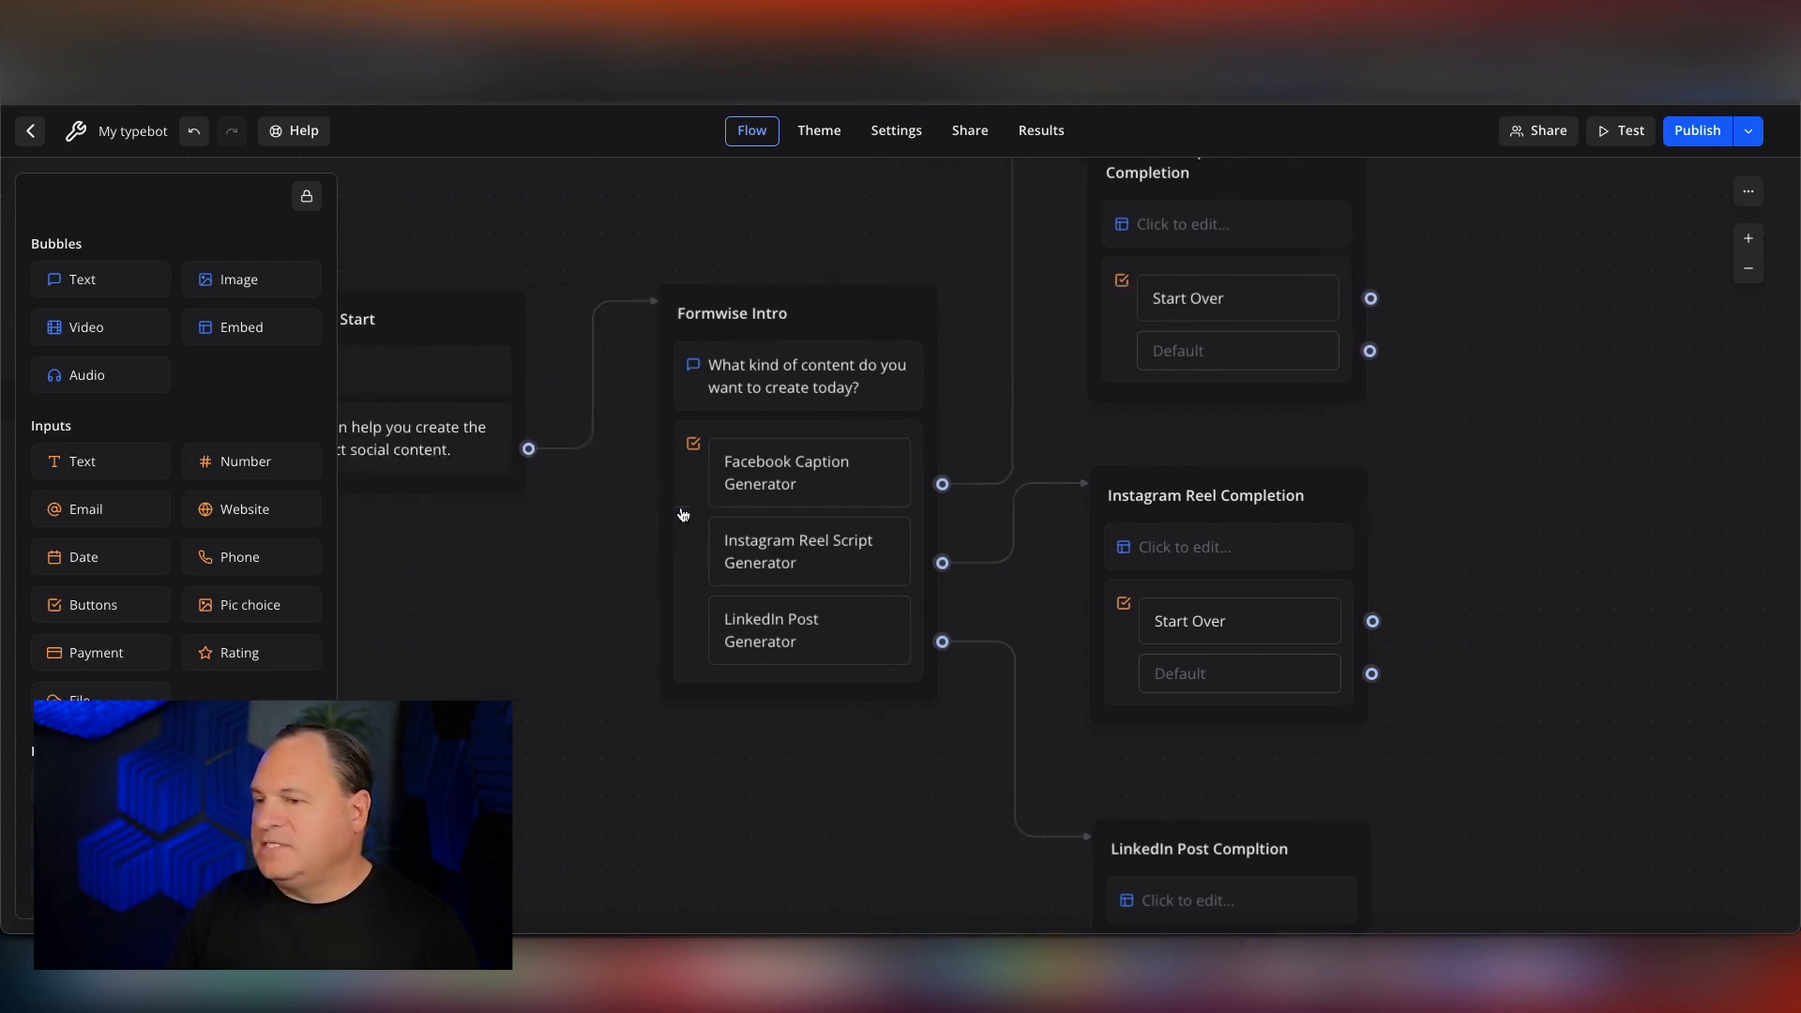
scroll(698, 512, left, 3)
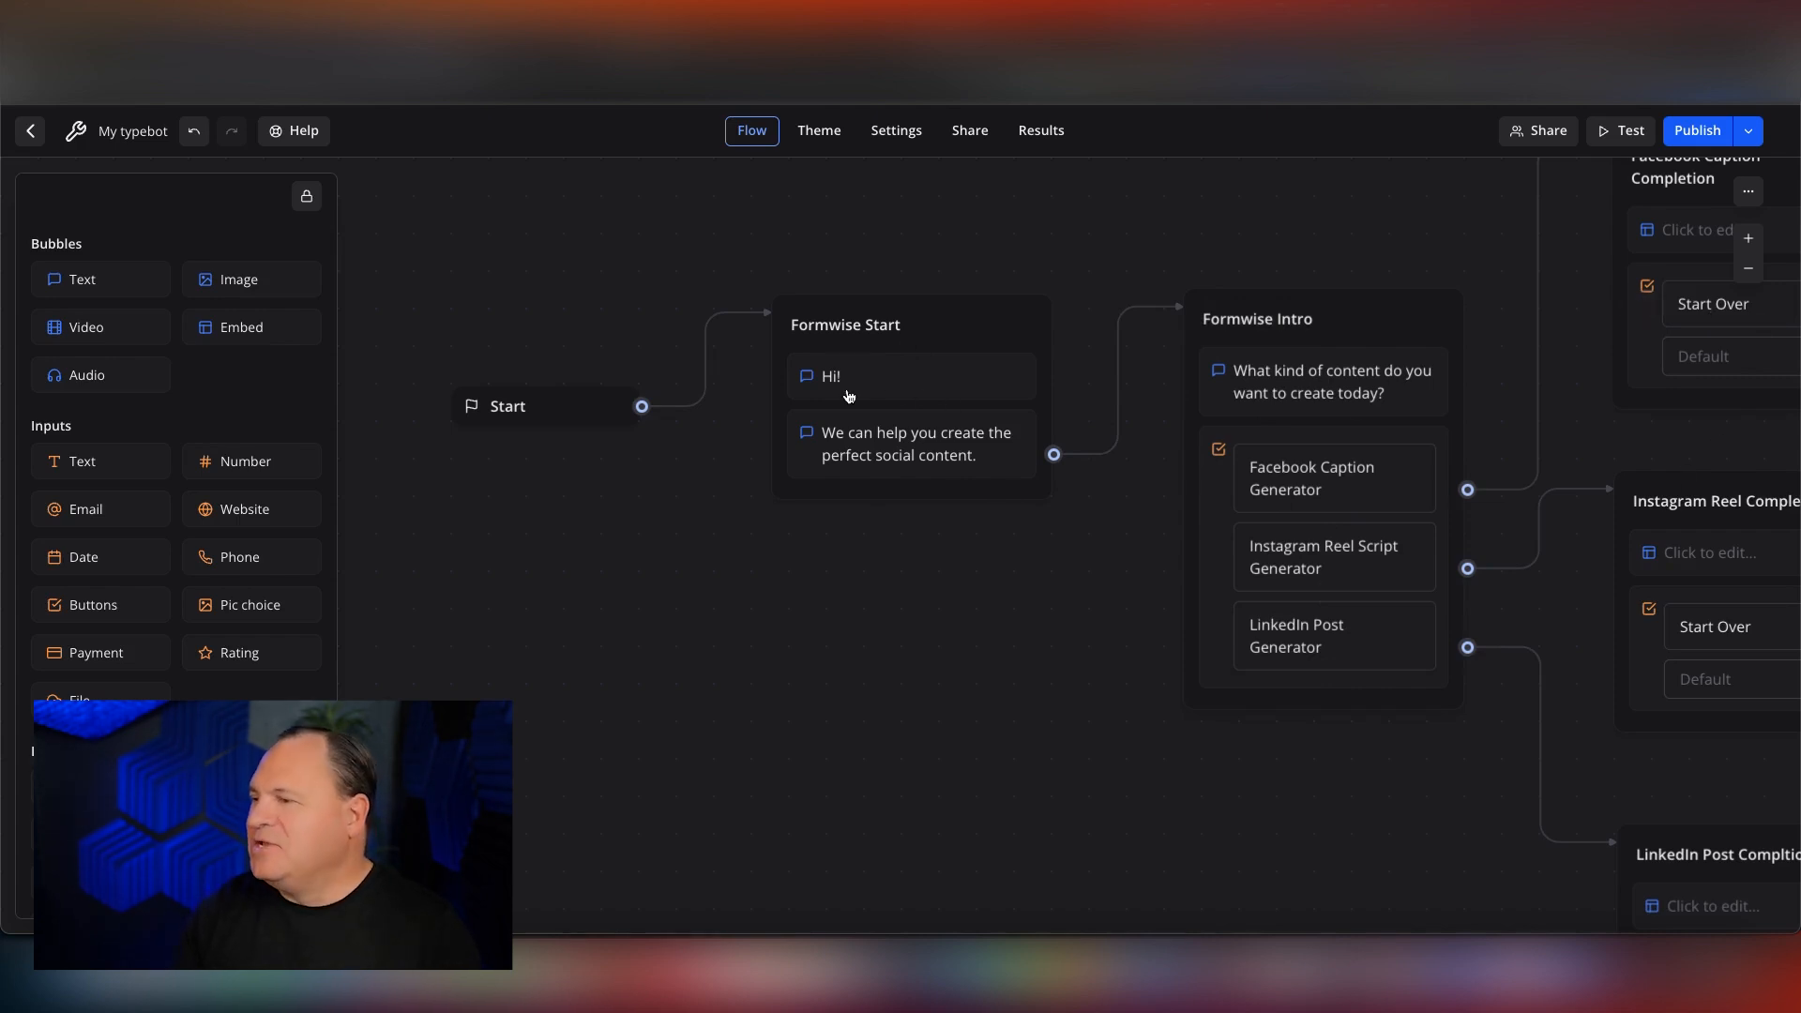
scroll(849, 395, right, 5)
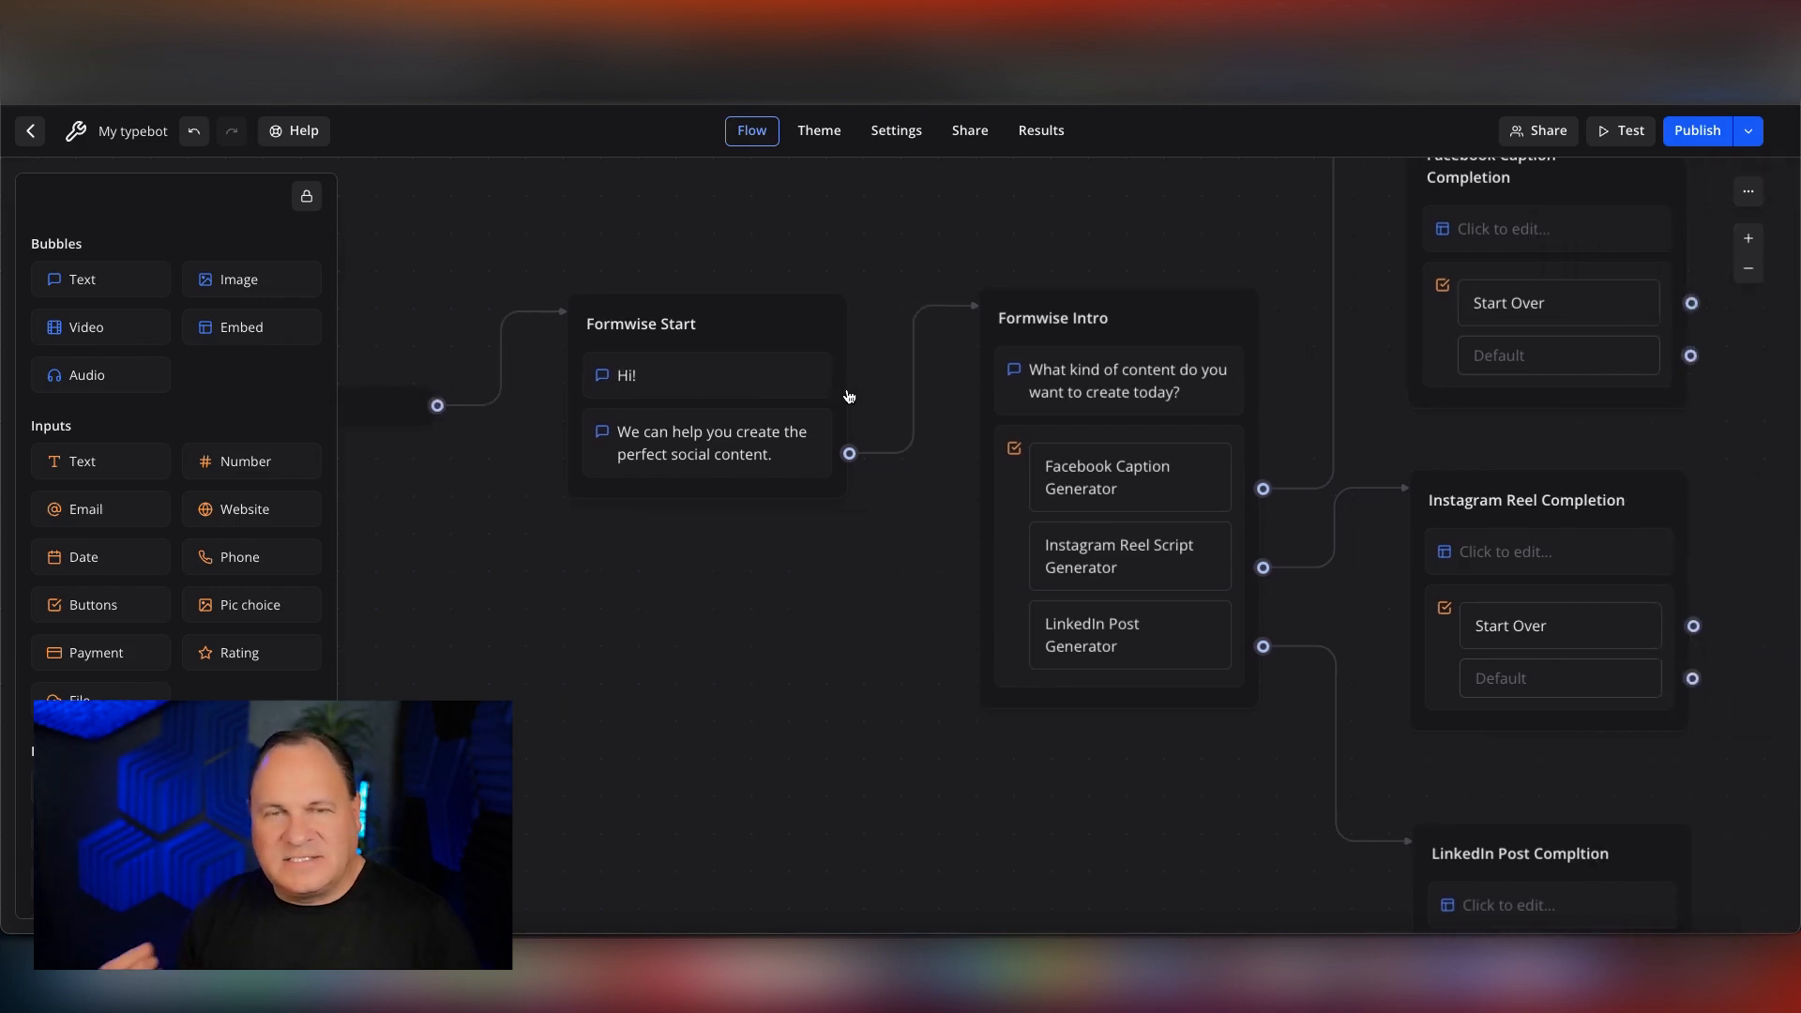
scroll(849, 394, right, 4)
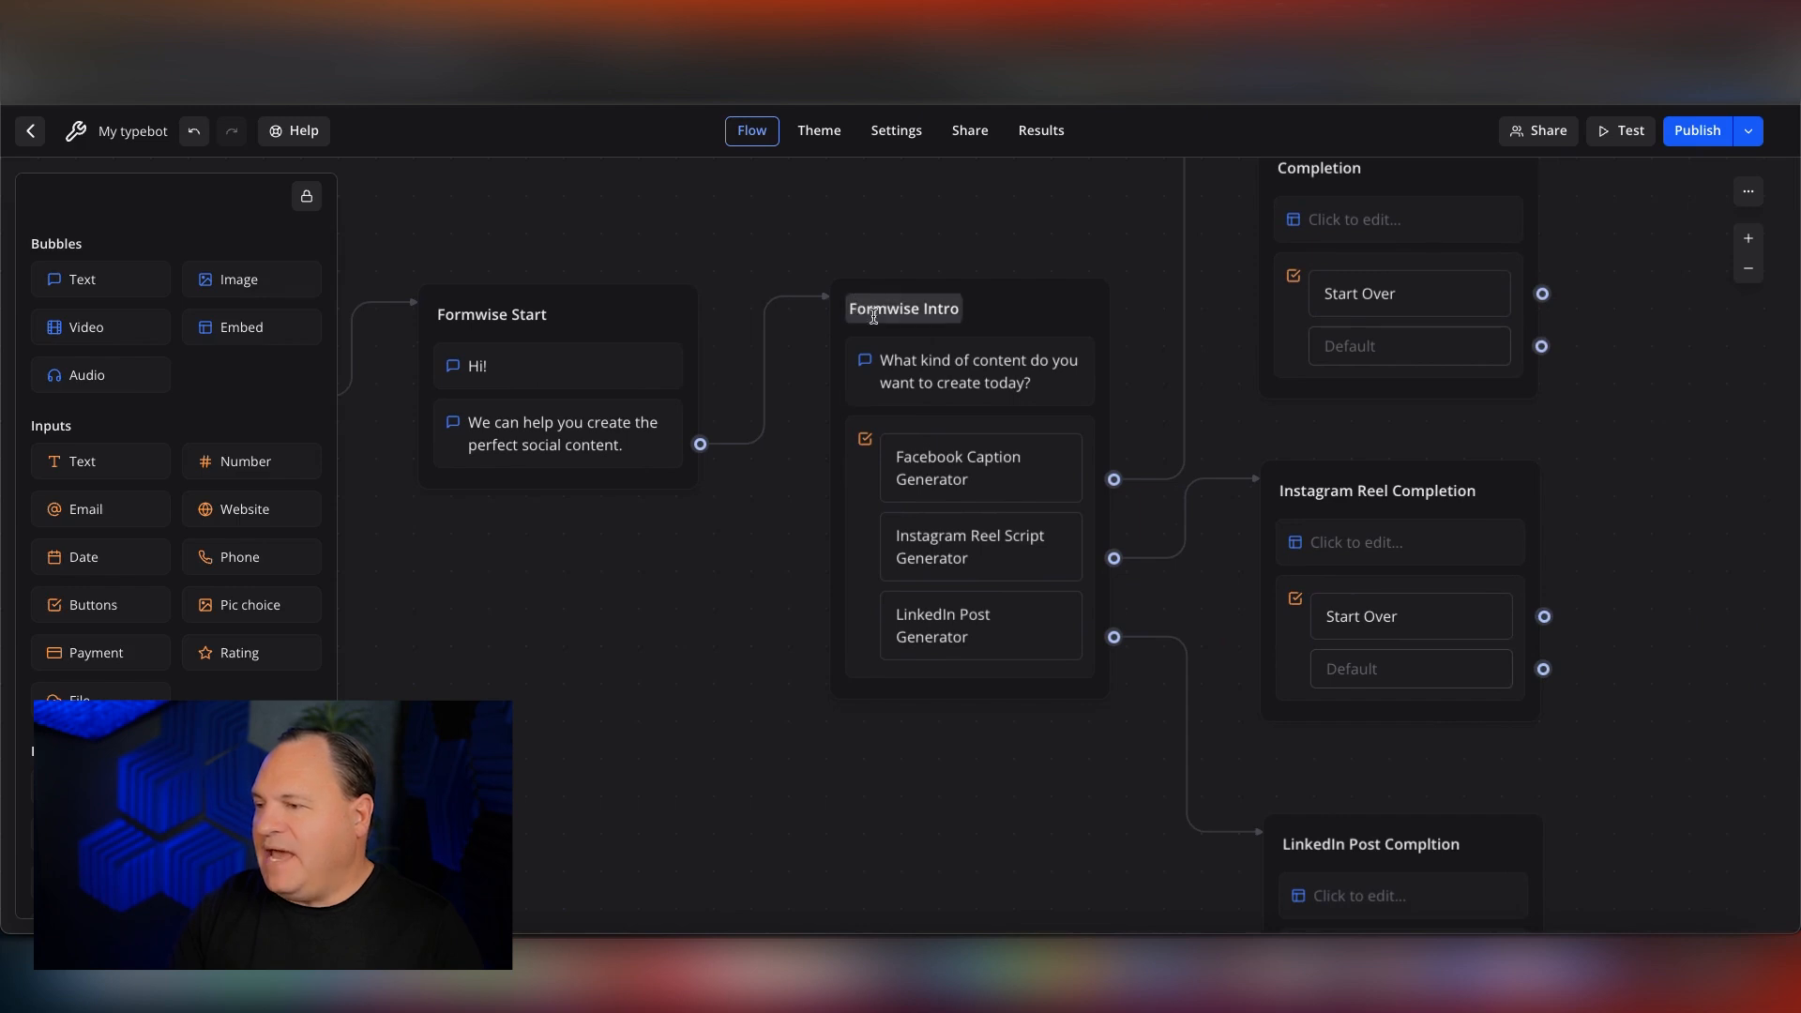
scroll(892, 317, right, 7)
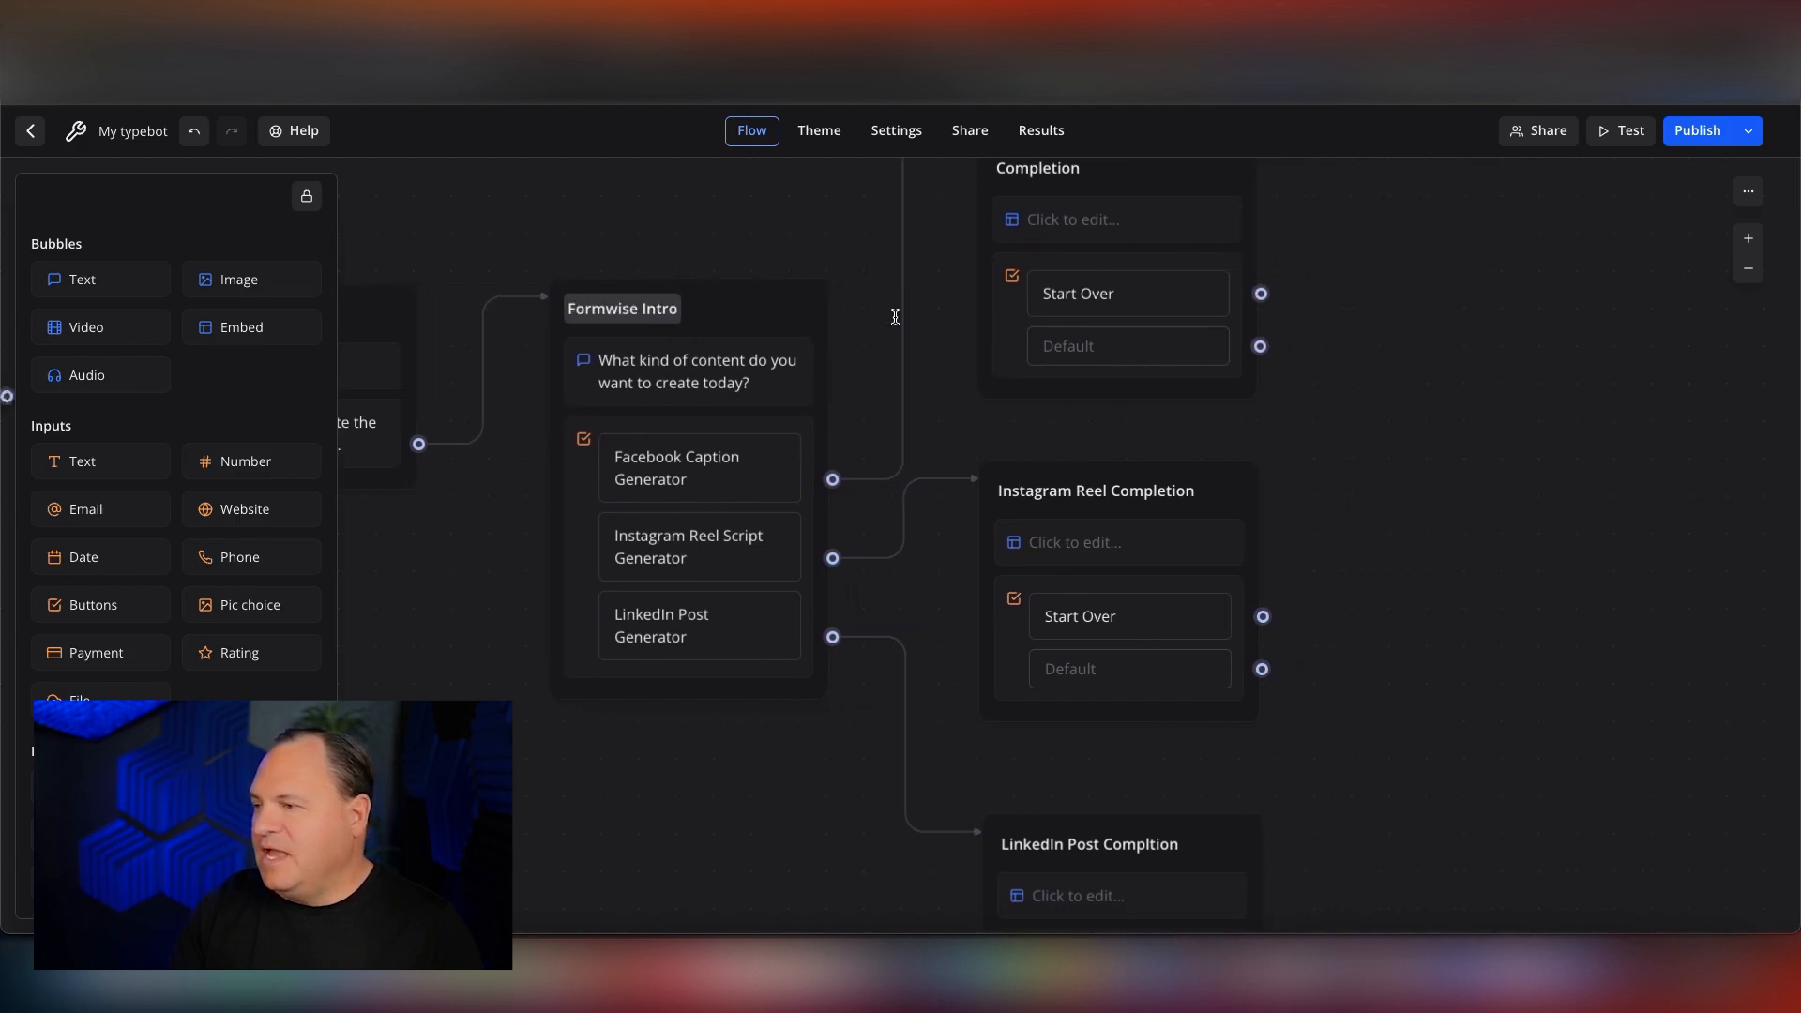
scroll(893, 313, right, 7)
scroll(893, 314, down, 2)
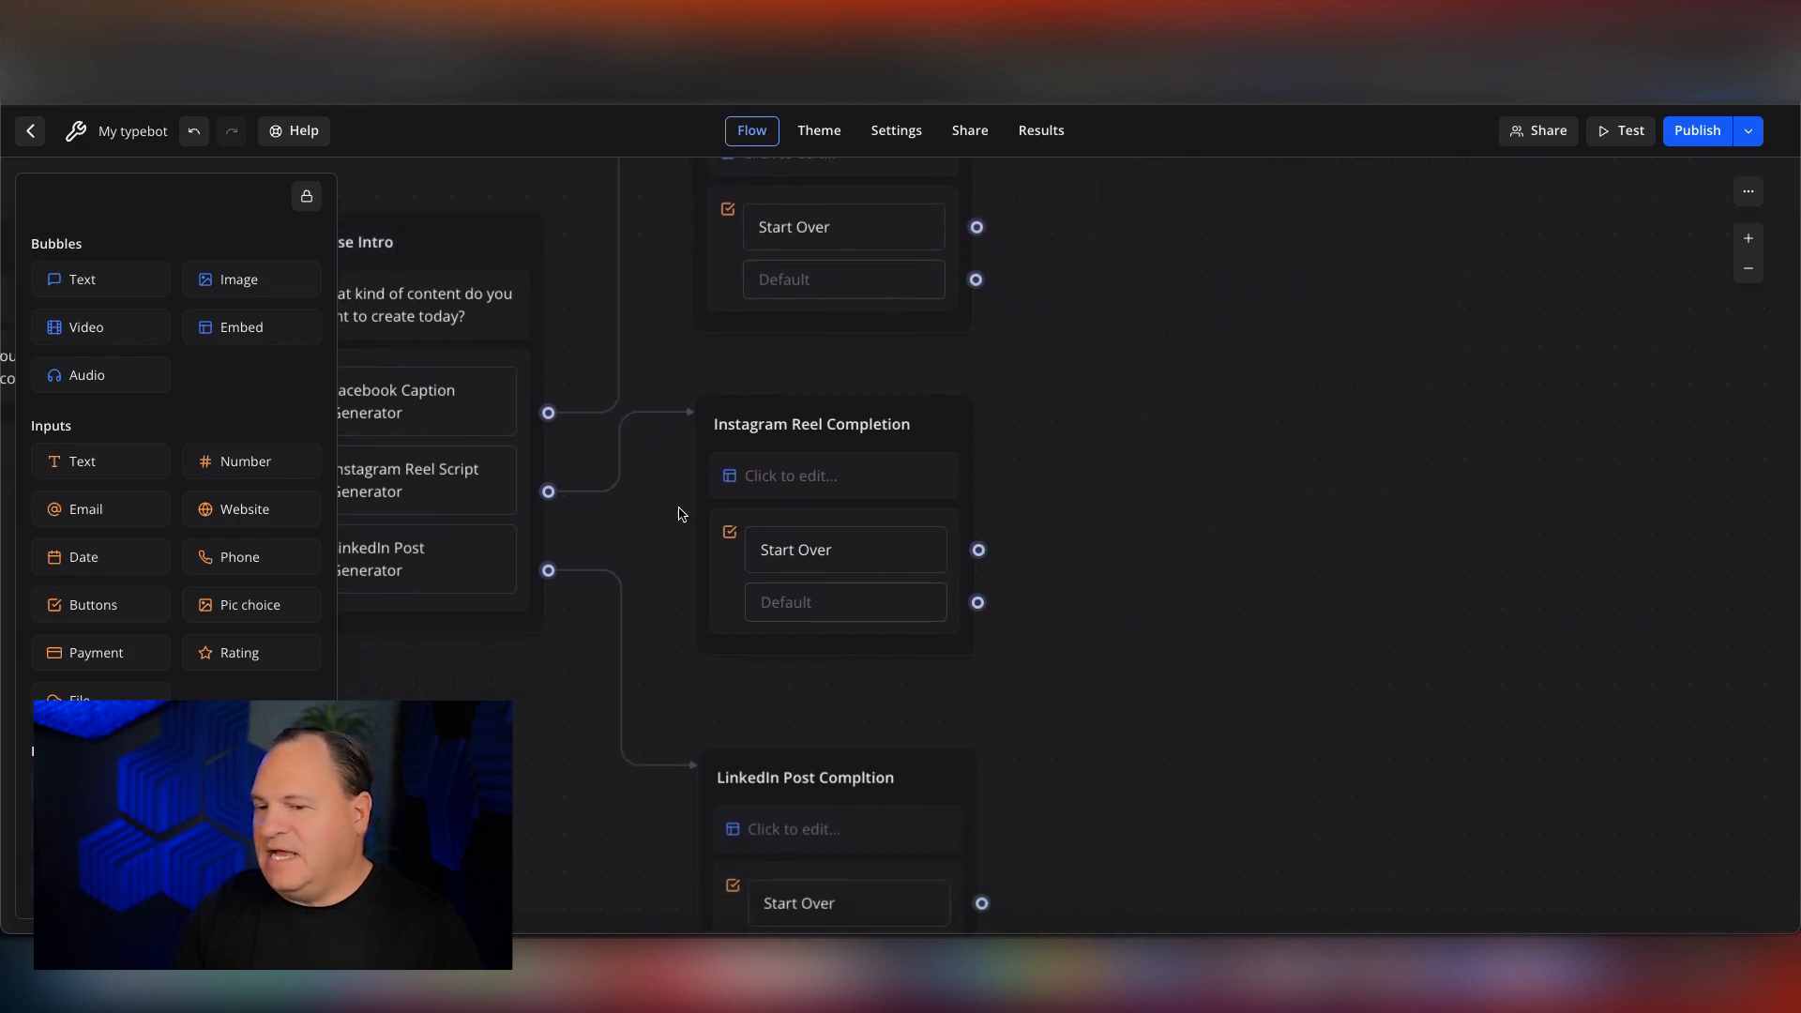
scroll(178, 586, down, 3)
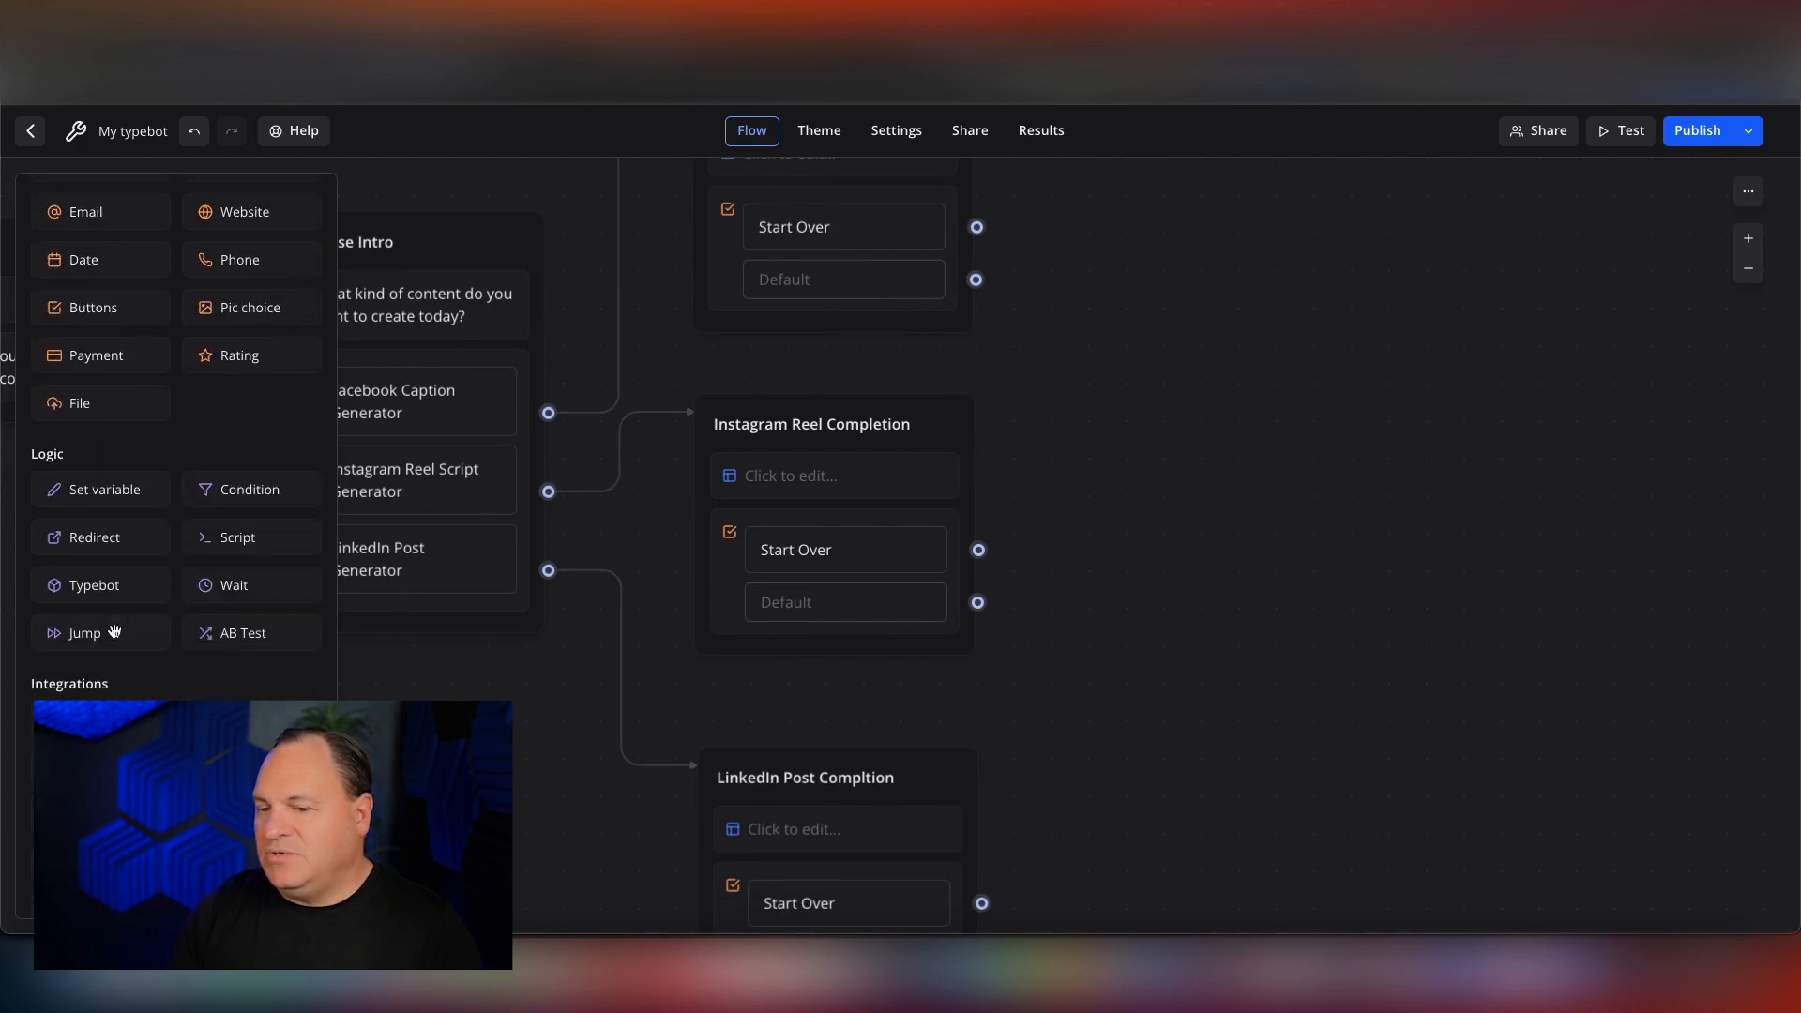
drag(76, 637, 1356, 472)
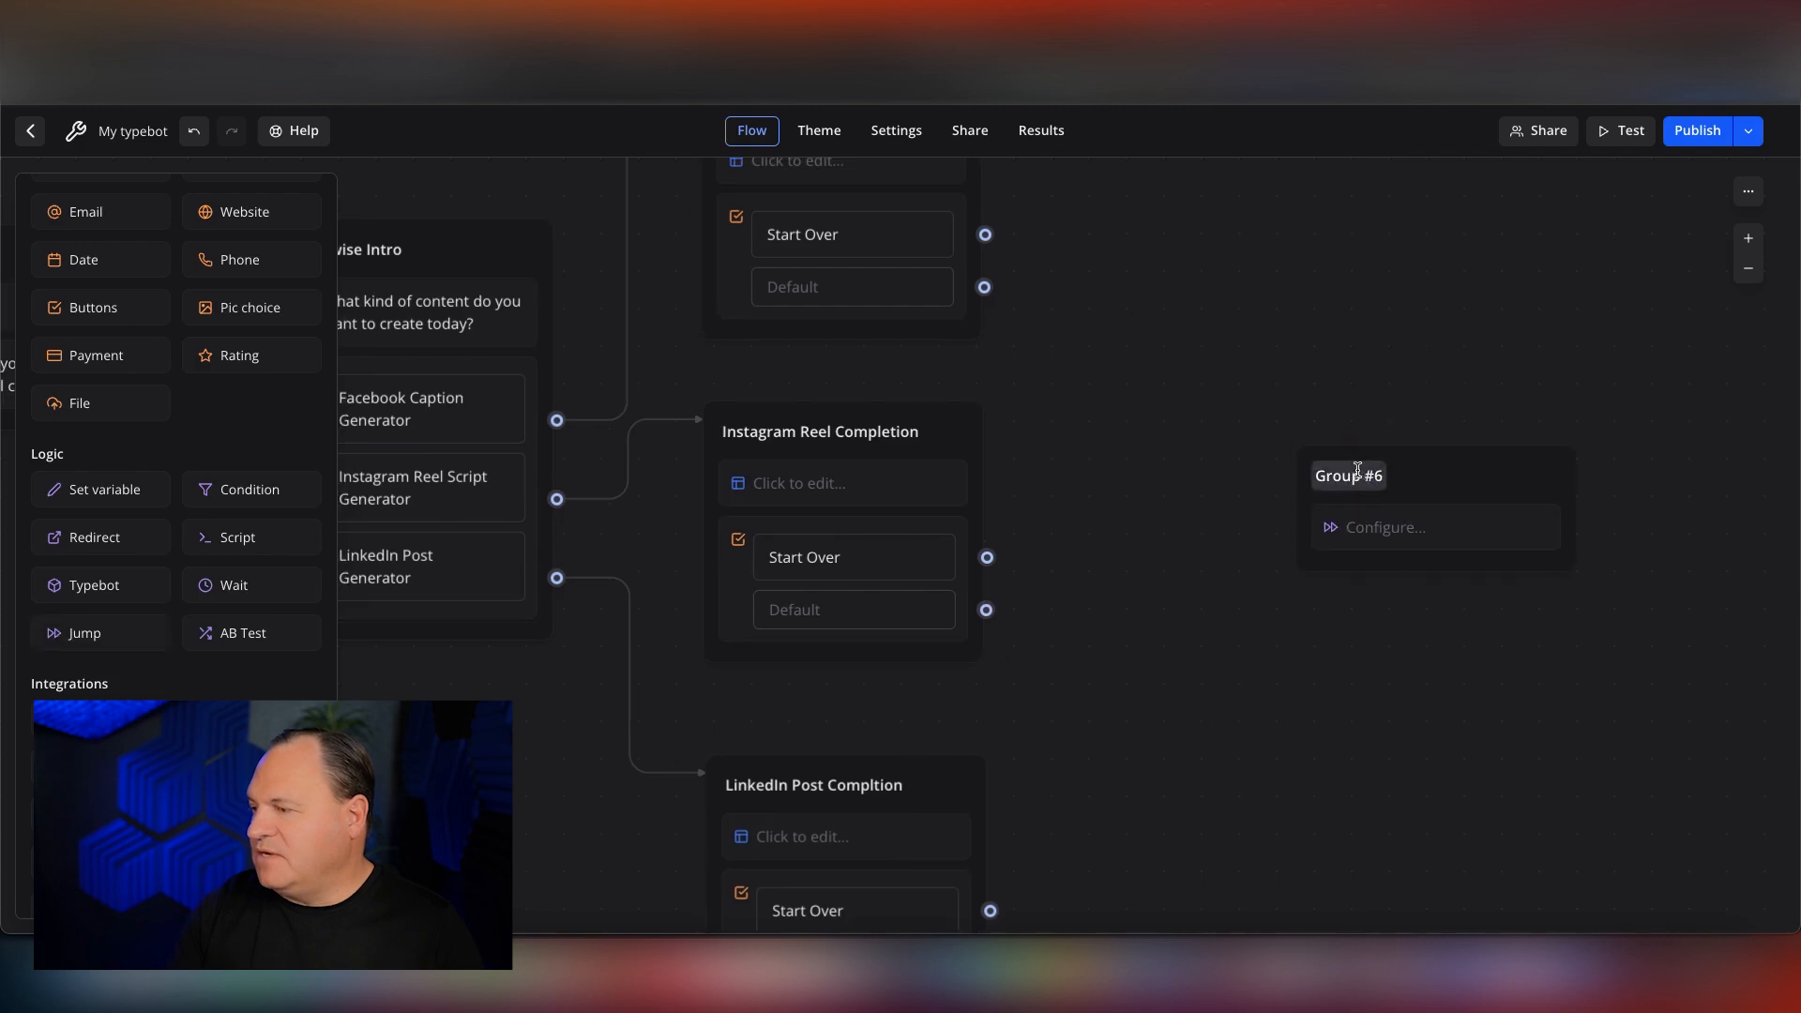
click(1356, 473)
text(Jump)
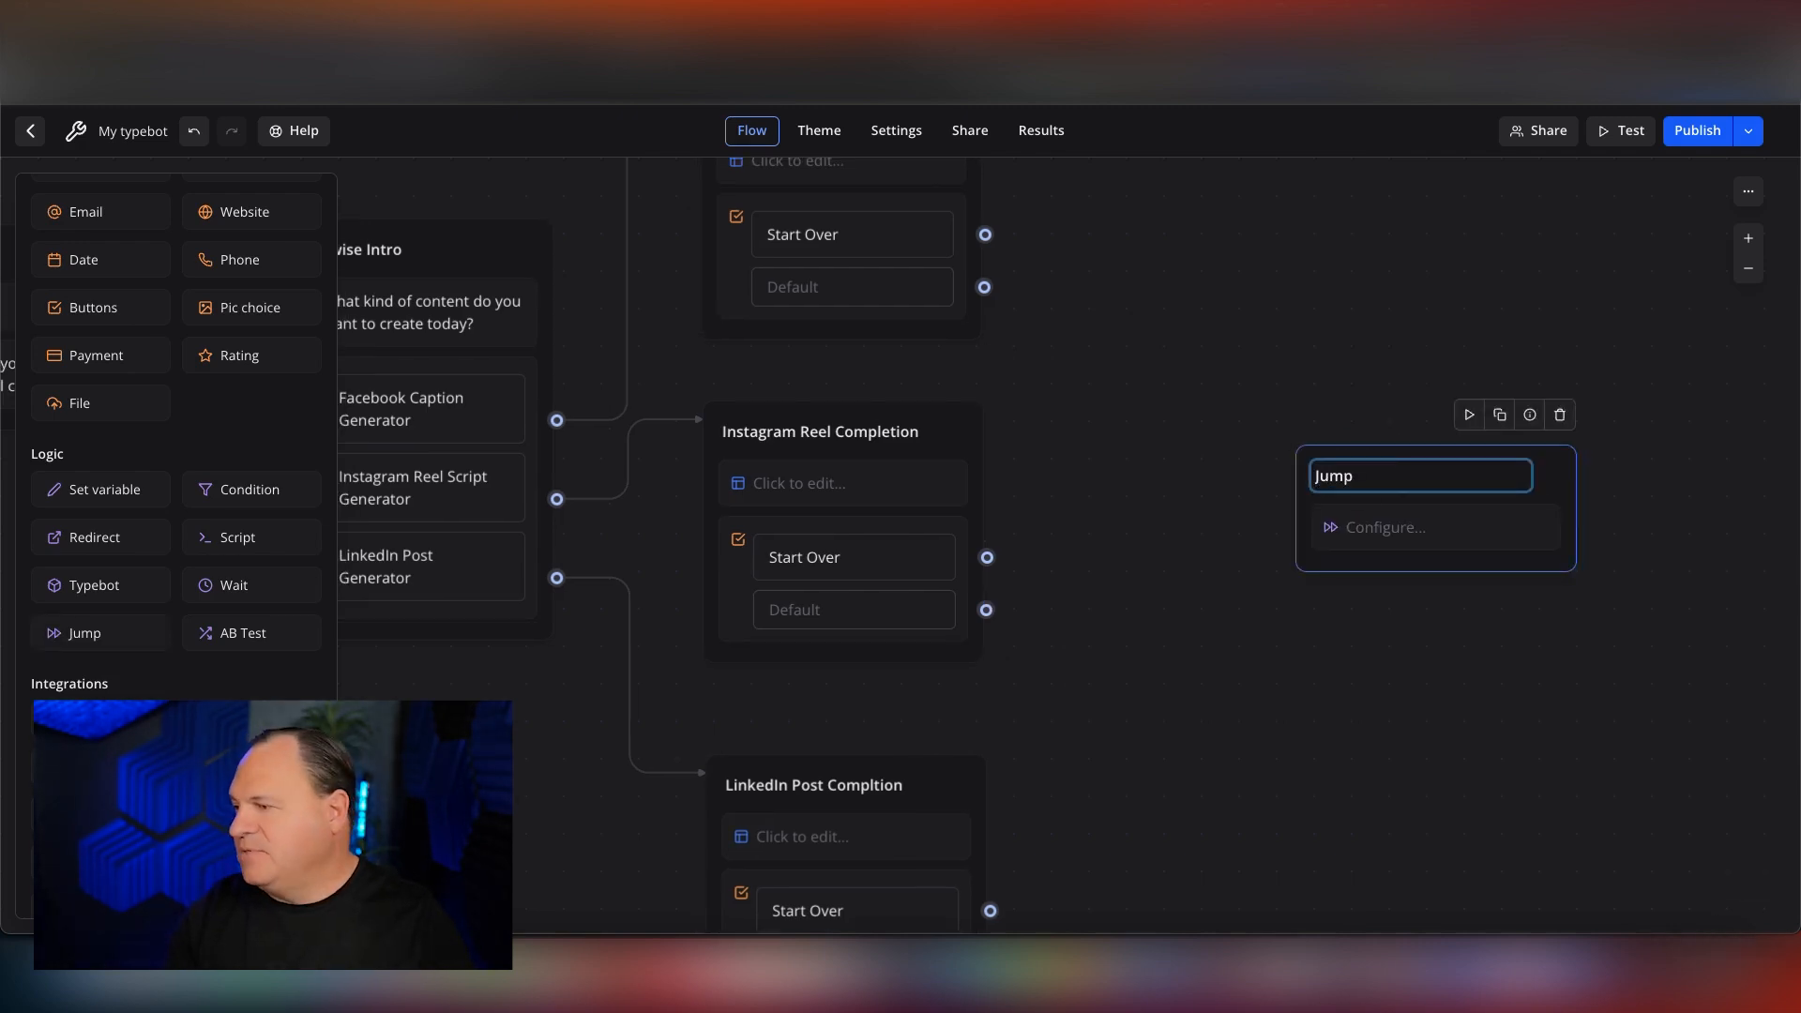
click(1409, 382)
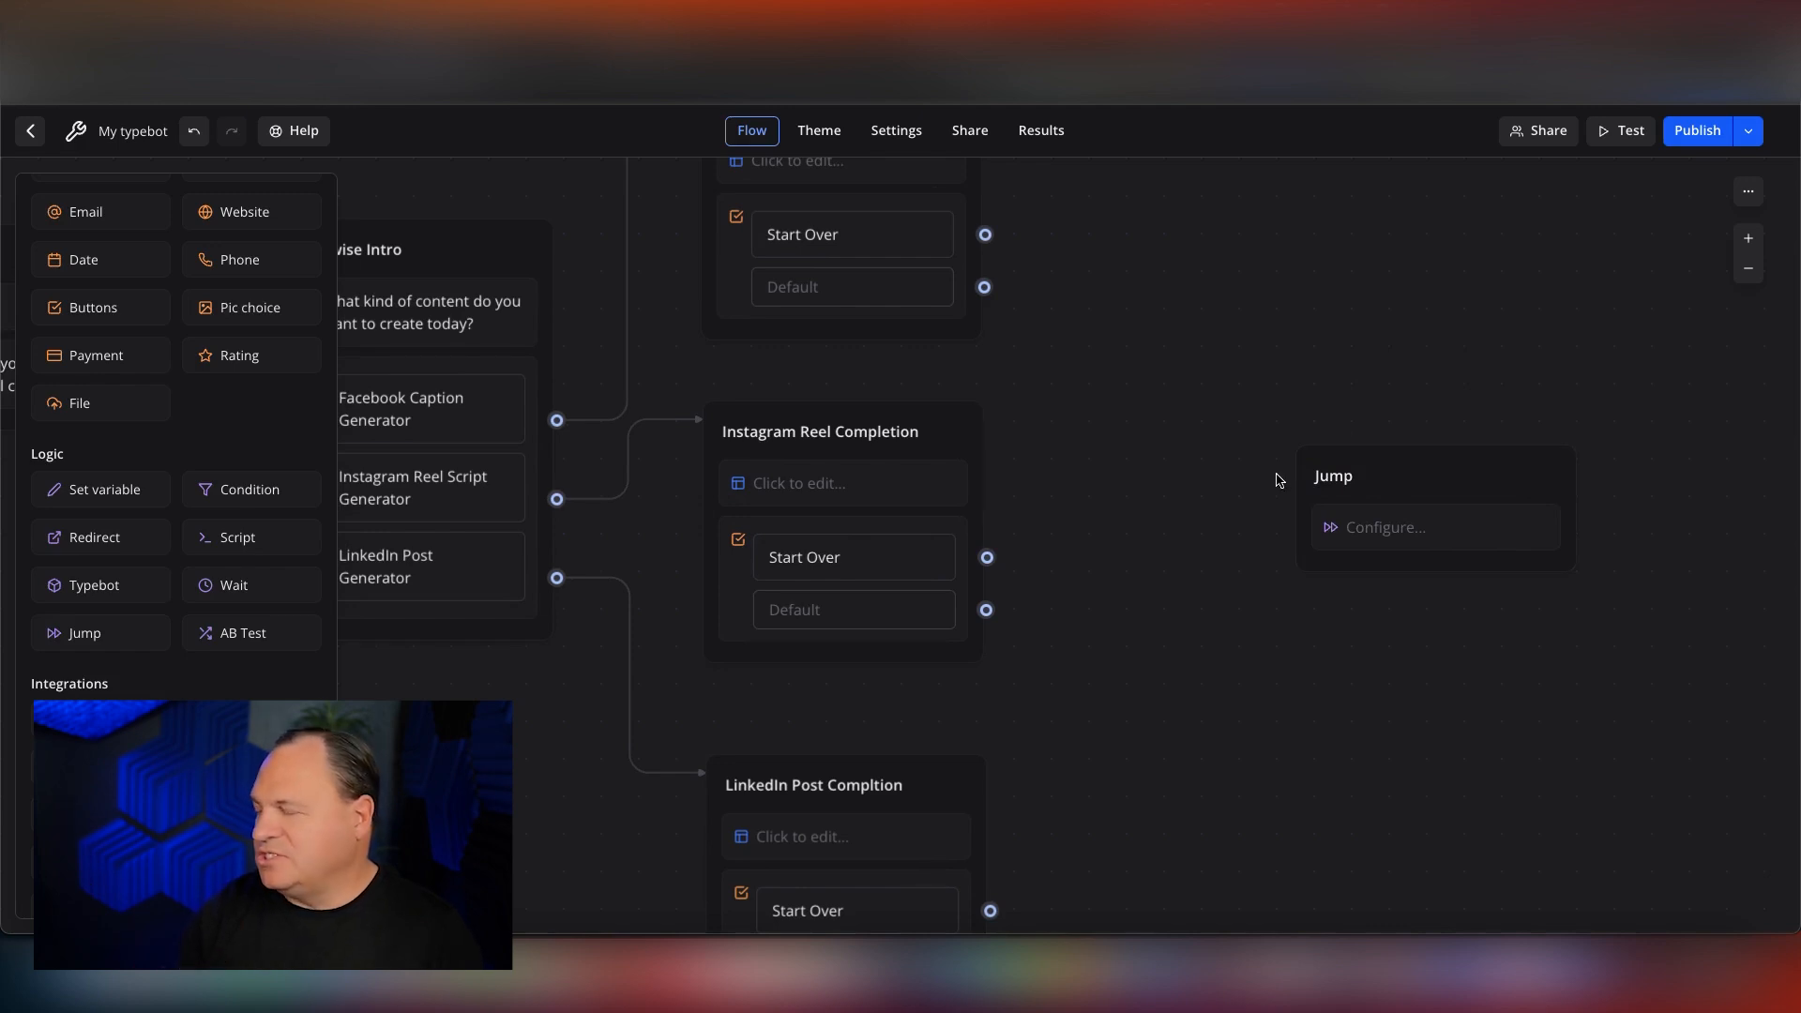
Set the Jump block's target group to Formwise Intro.
click(1365, 525)
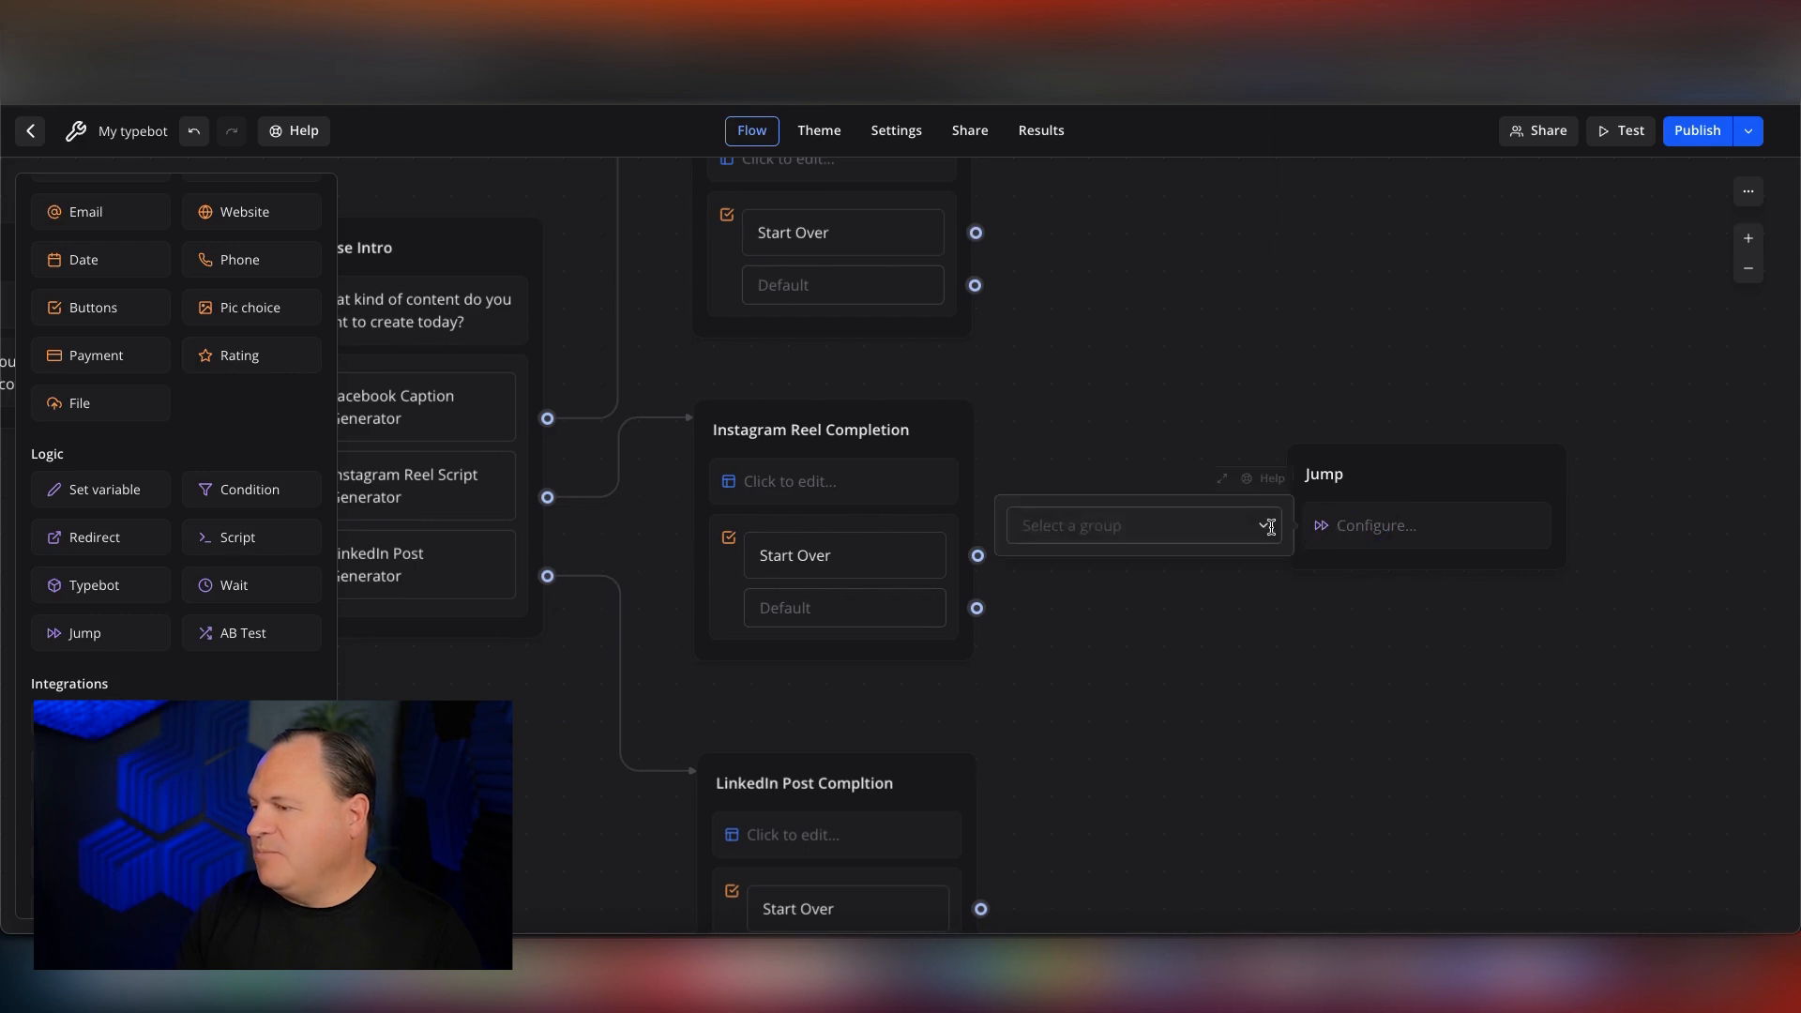
click(1263, 525)
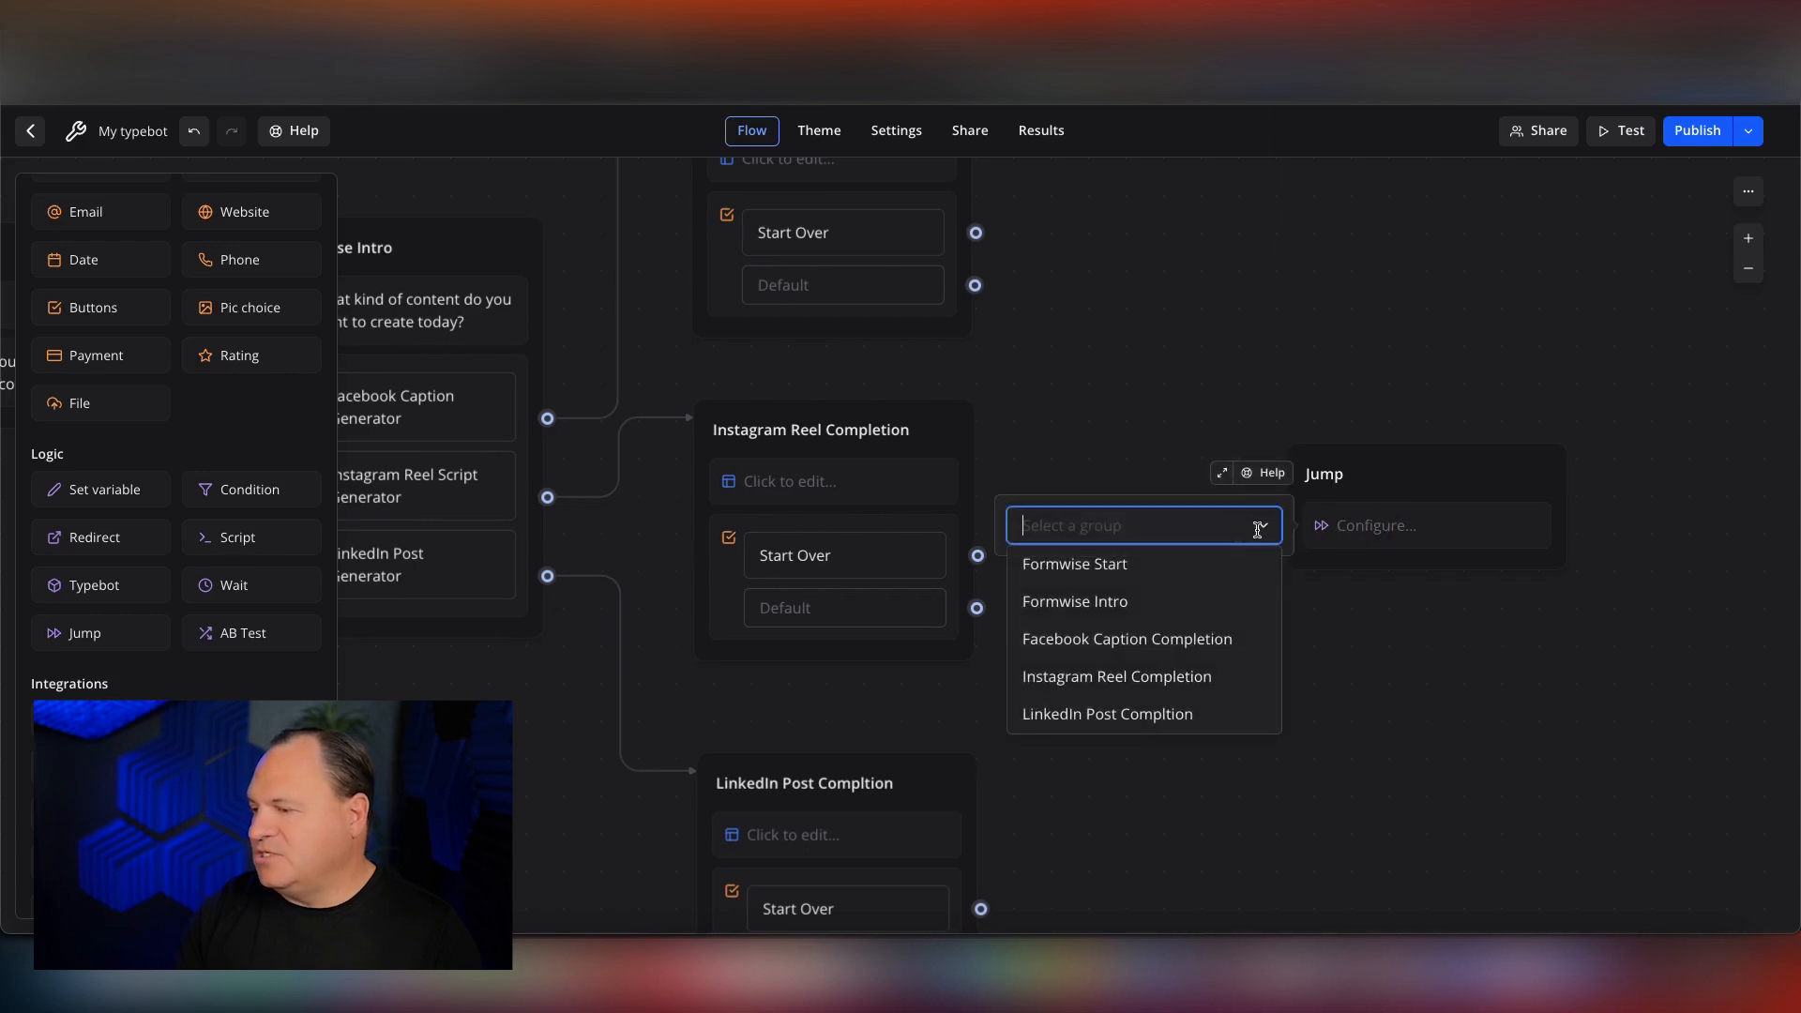
click(1094, 606)
click(1245, 643)
scroll(1018, 596, left, 10)
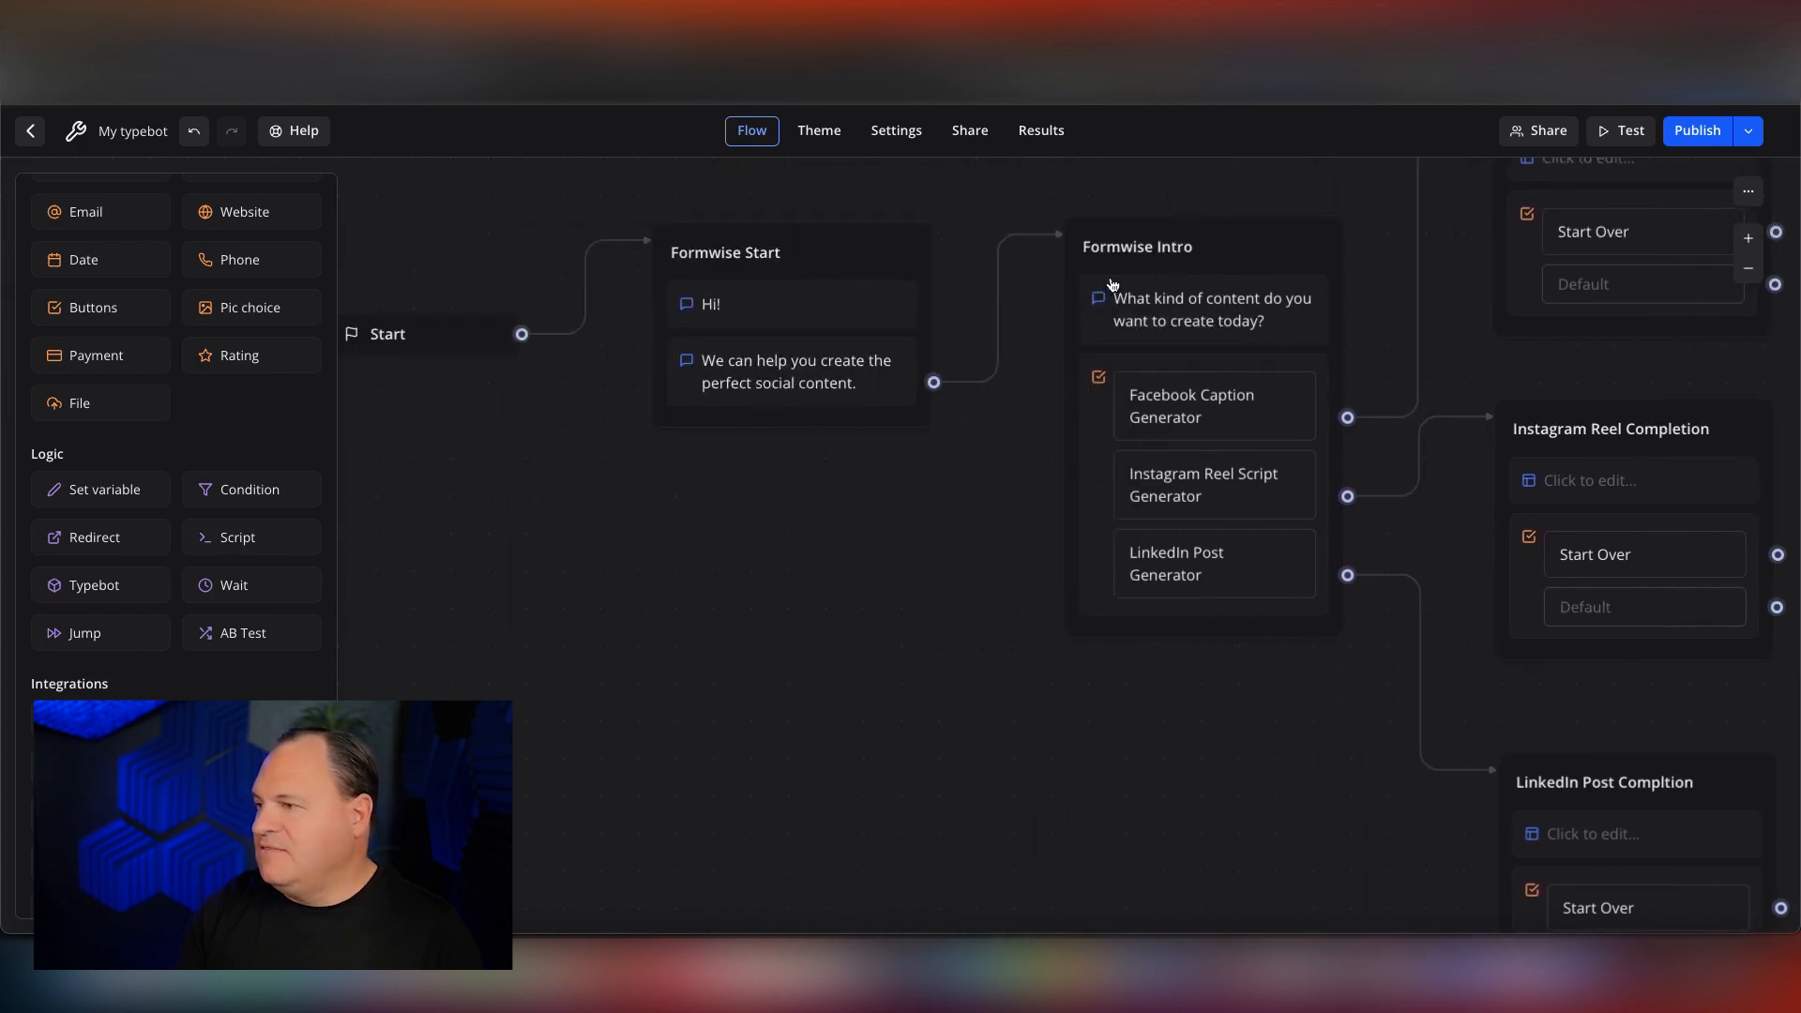
scroll(1154, 598, right, 10)
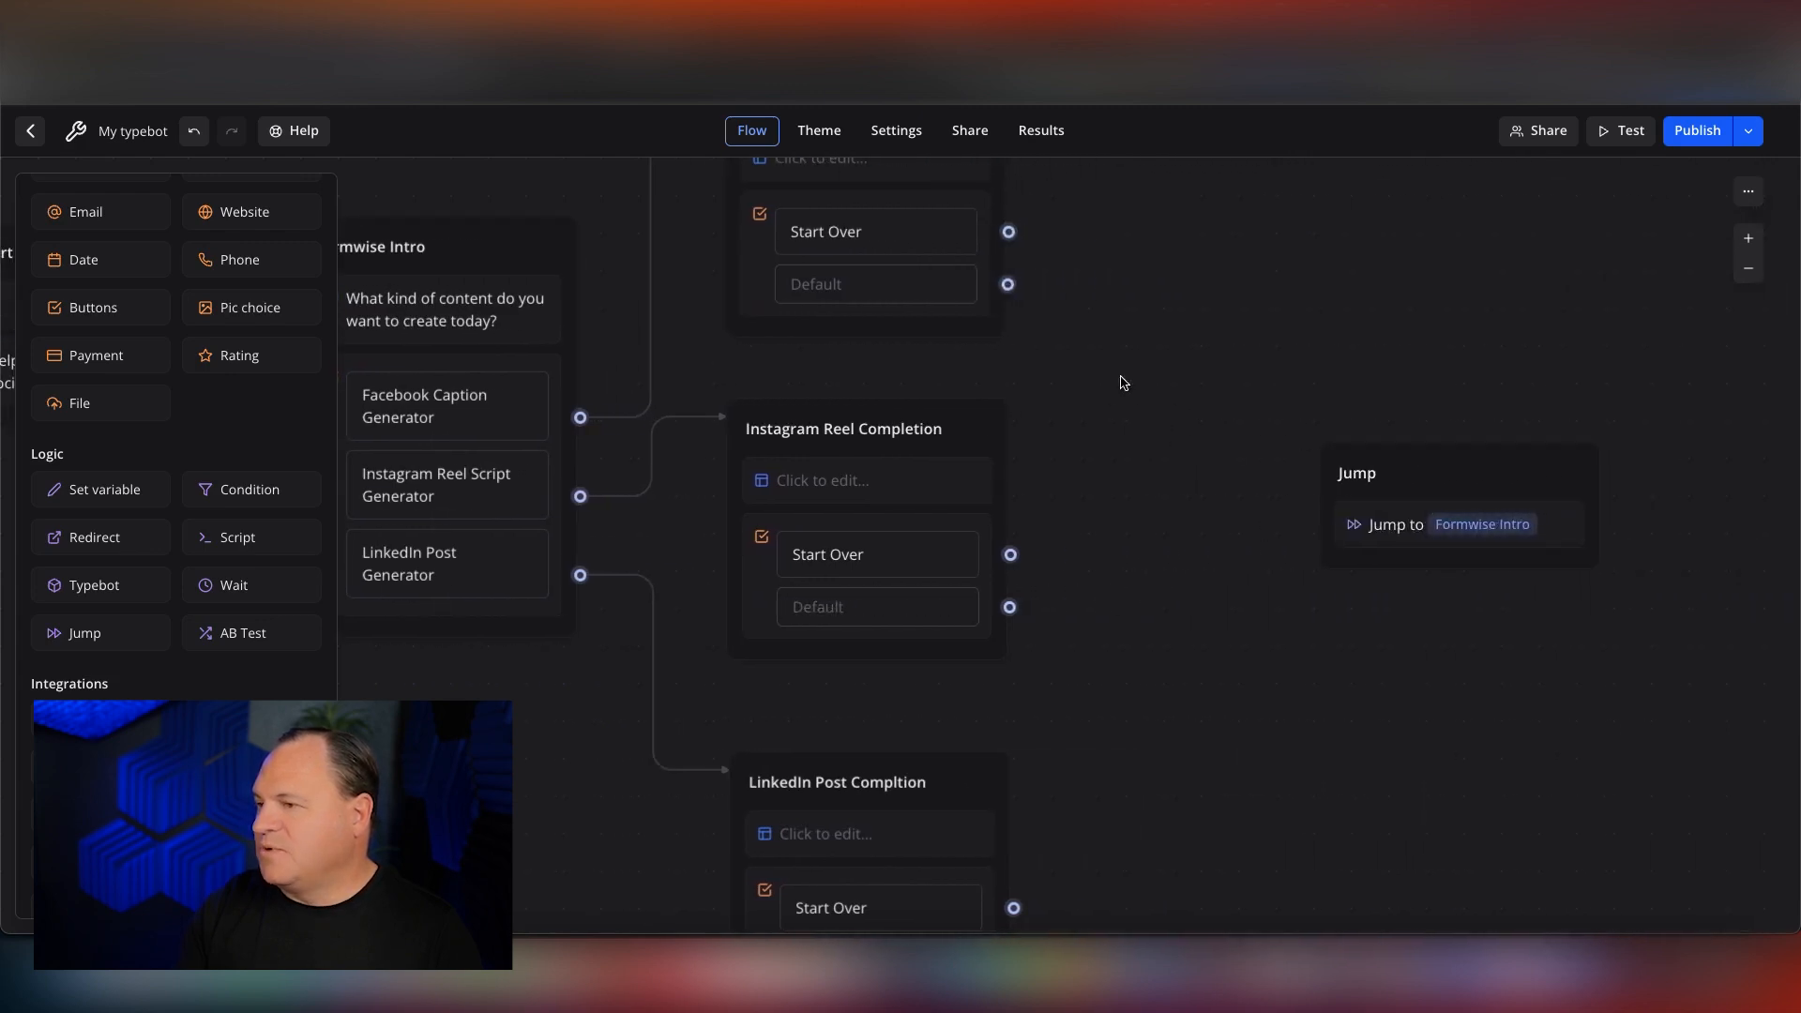
Connect the Start Over choice of all three completion groups to the Jump group.
drag(1008, 232, 1356, 481)
drag(1010, 554, 1359, 482)
scroll(1016, 909, down, 2)
drag(1014, 819, 1337, 375)
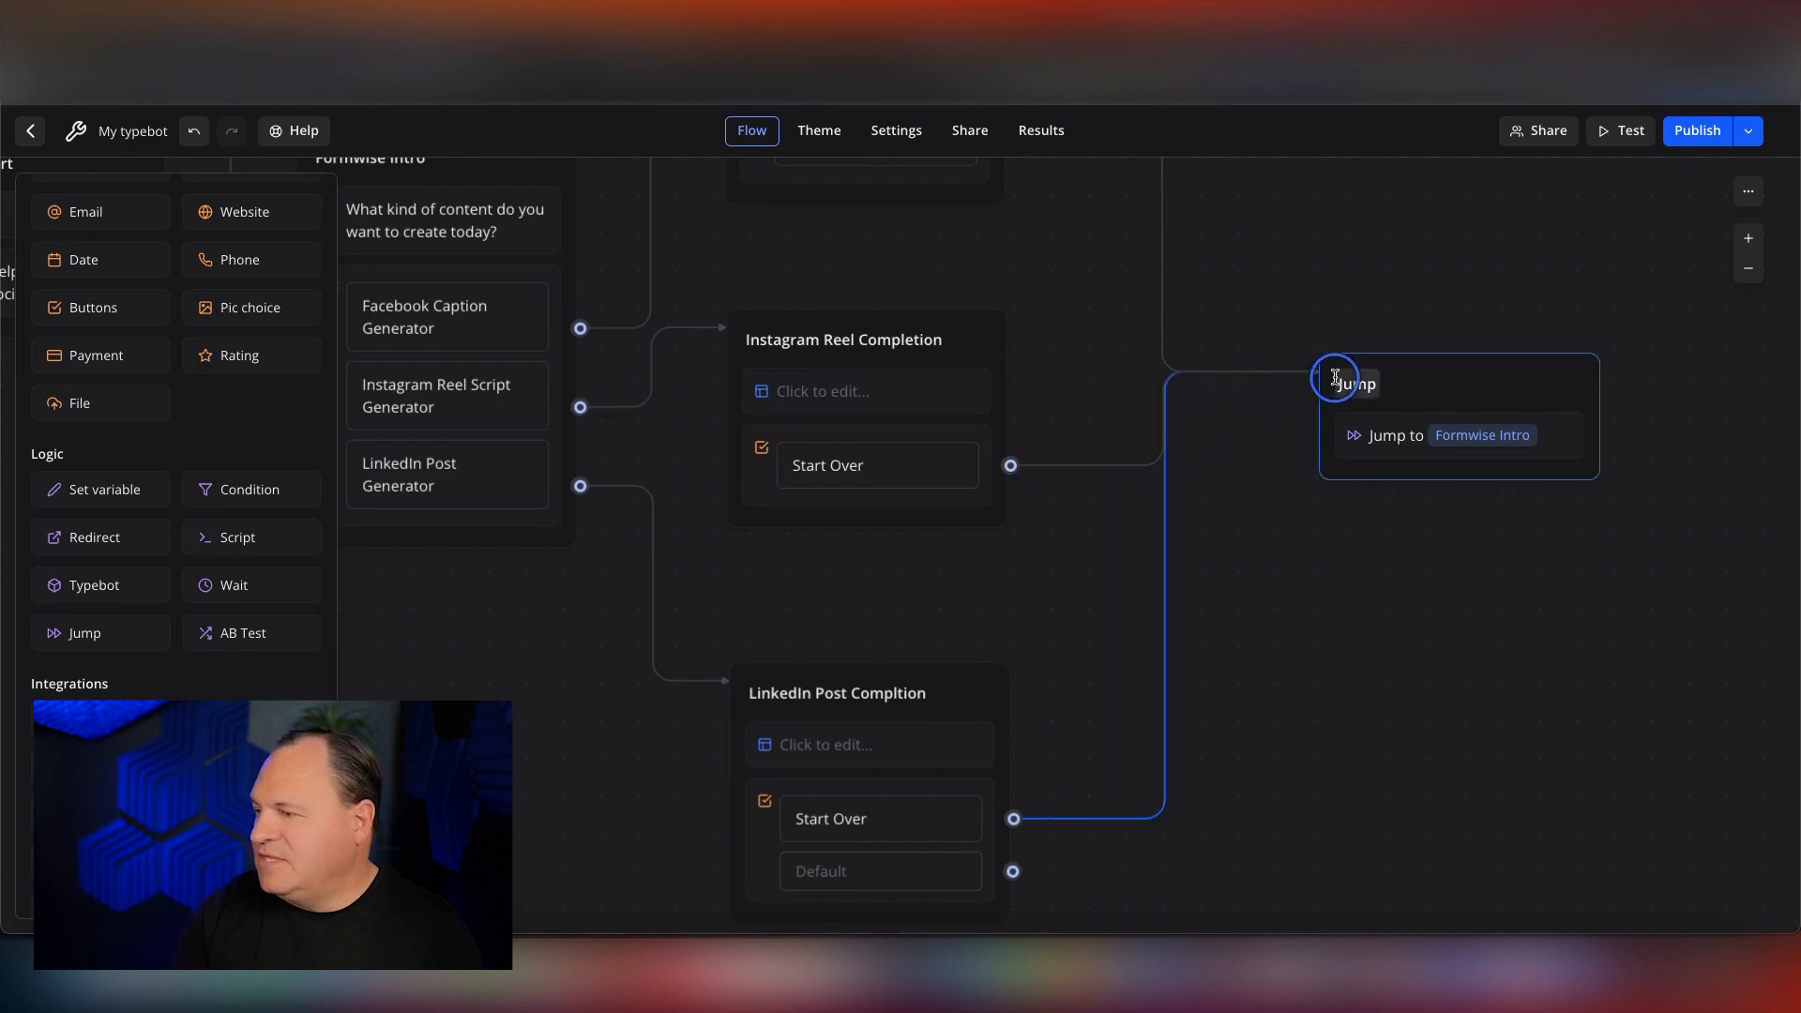
scroll(1280, 627, up, 2)
scroll(1280, 627, left, 2)
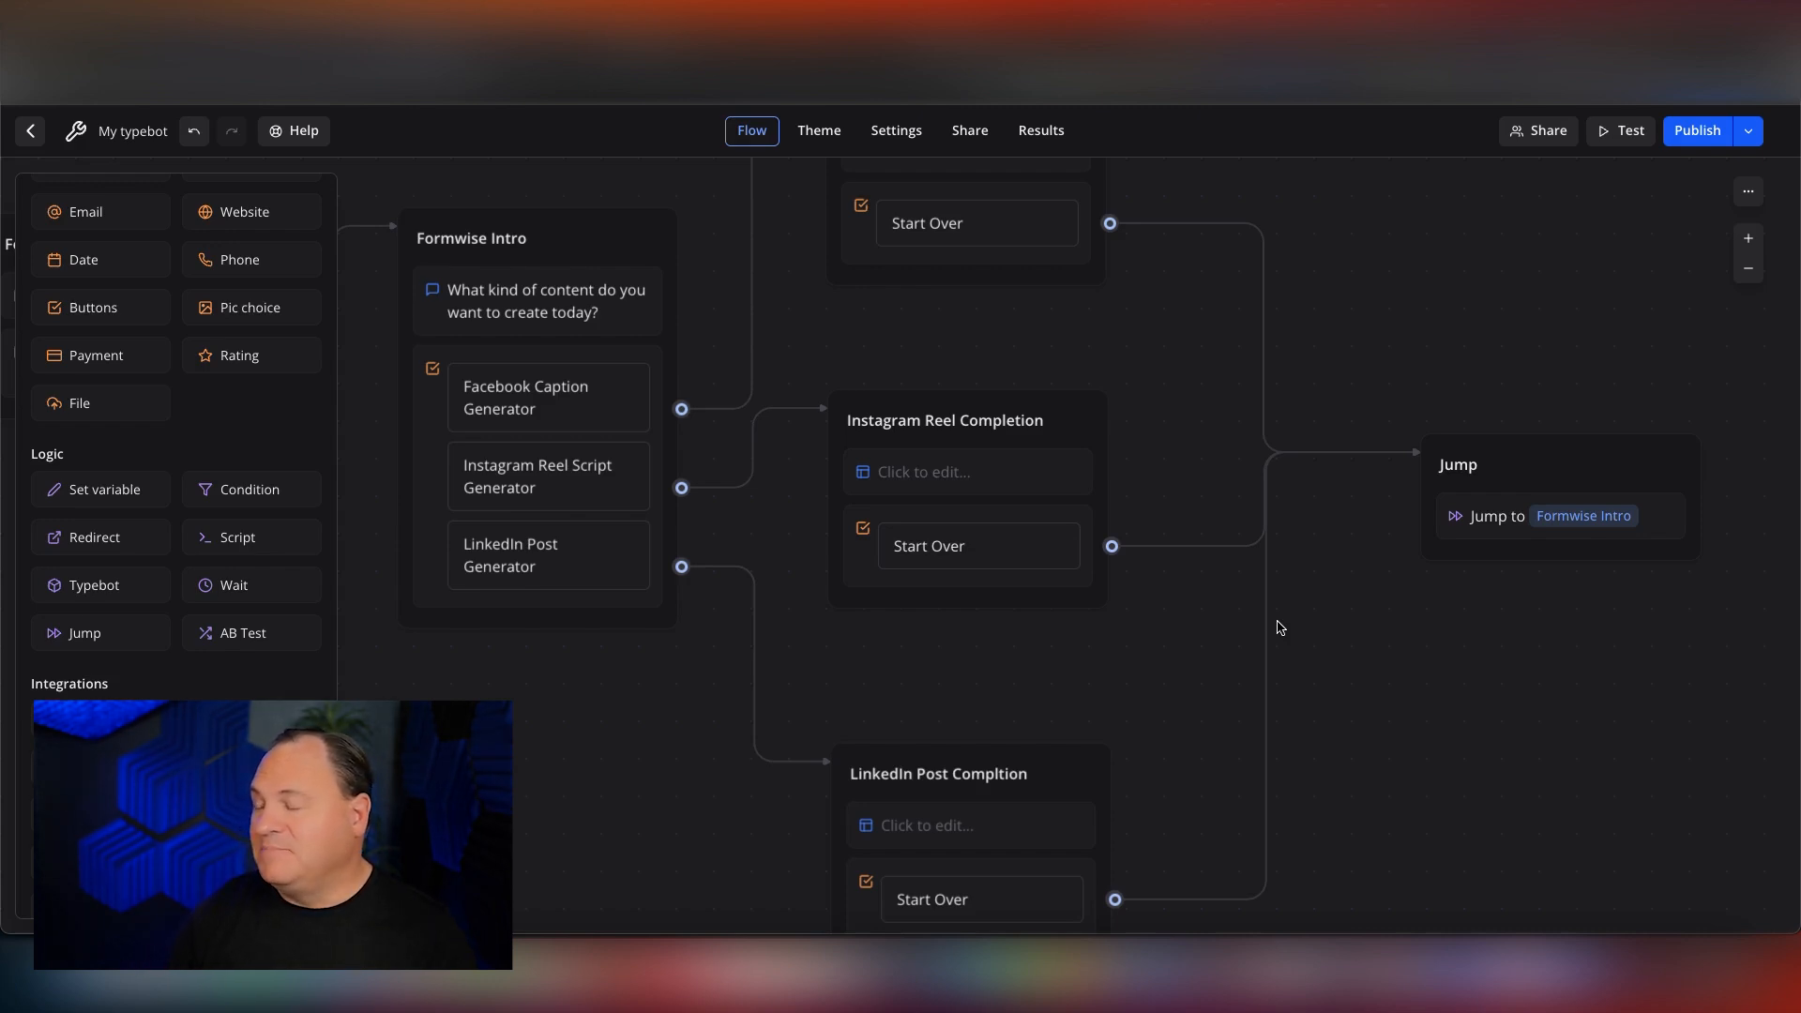
scroll(970, 522, up, 1)
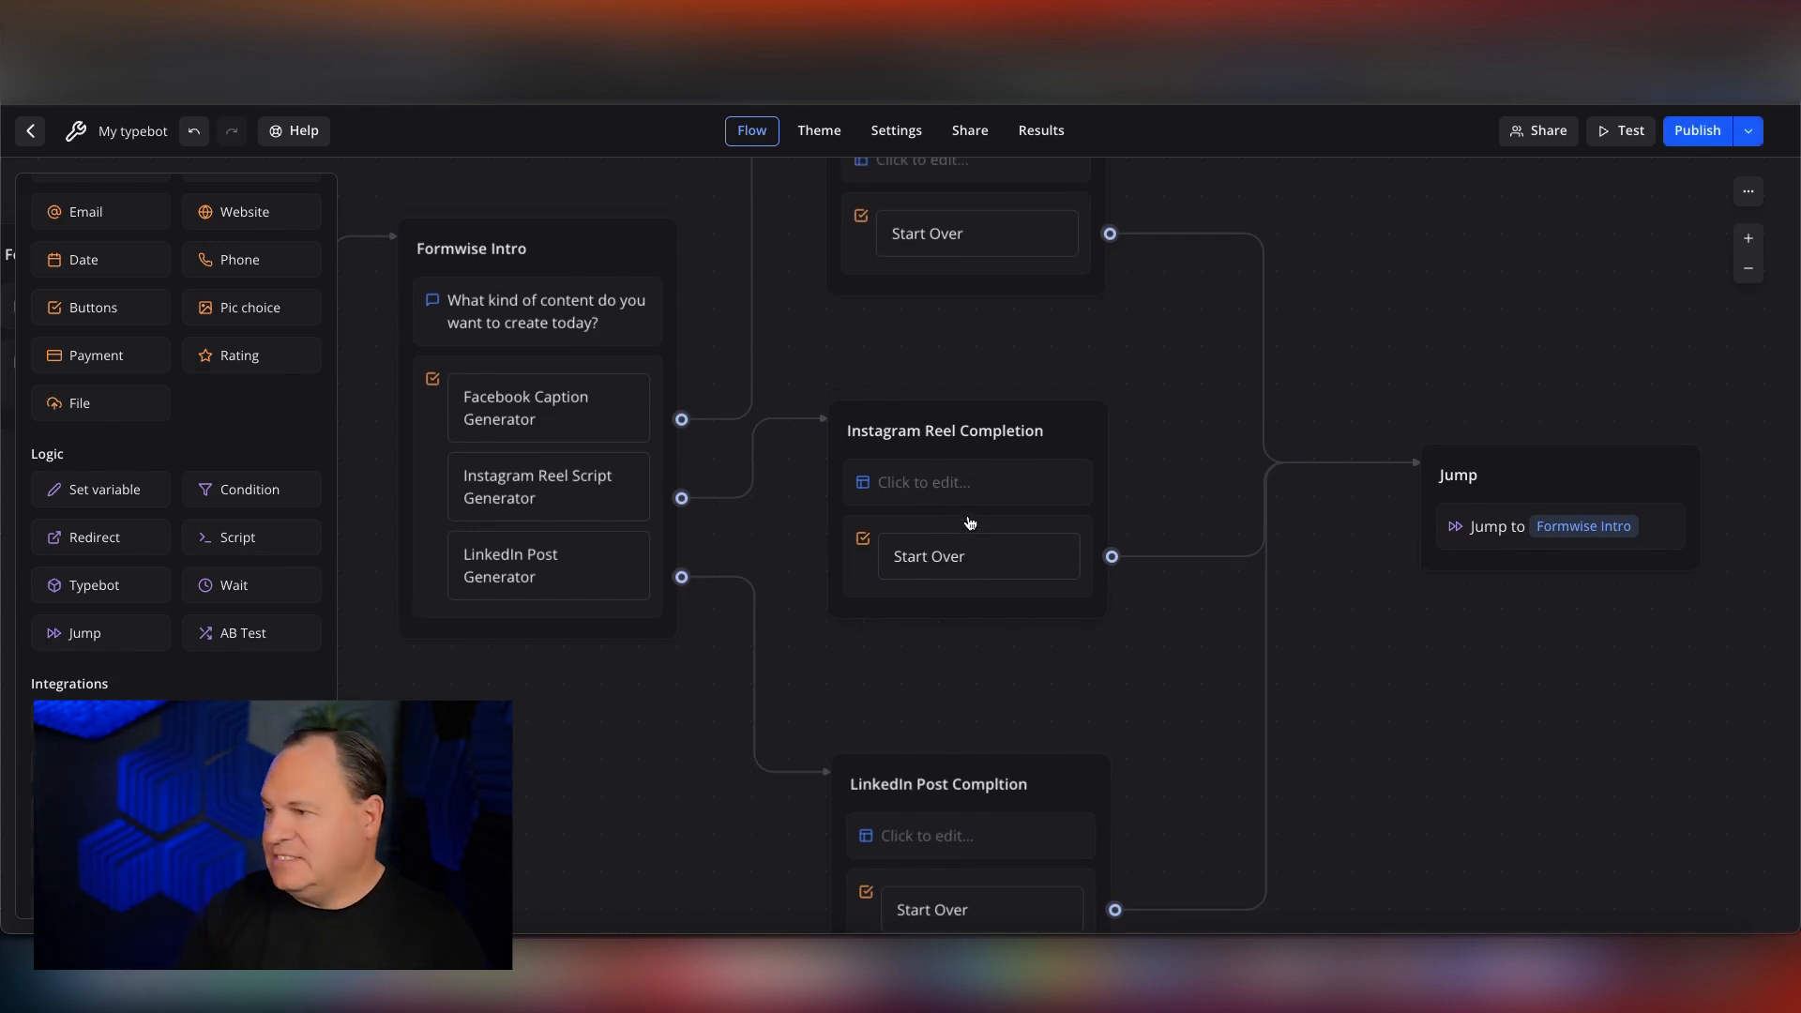
Switch to FormWise, browse all tools and open the Facebook Caption Generator.
scroll(969, 523, up, 3)
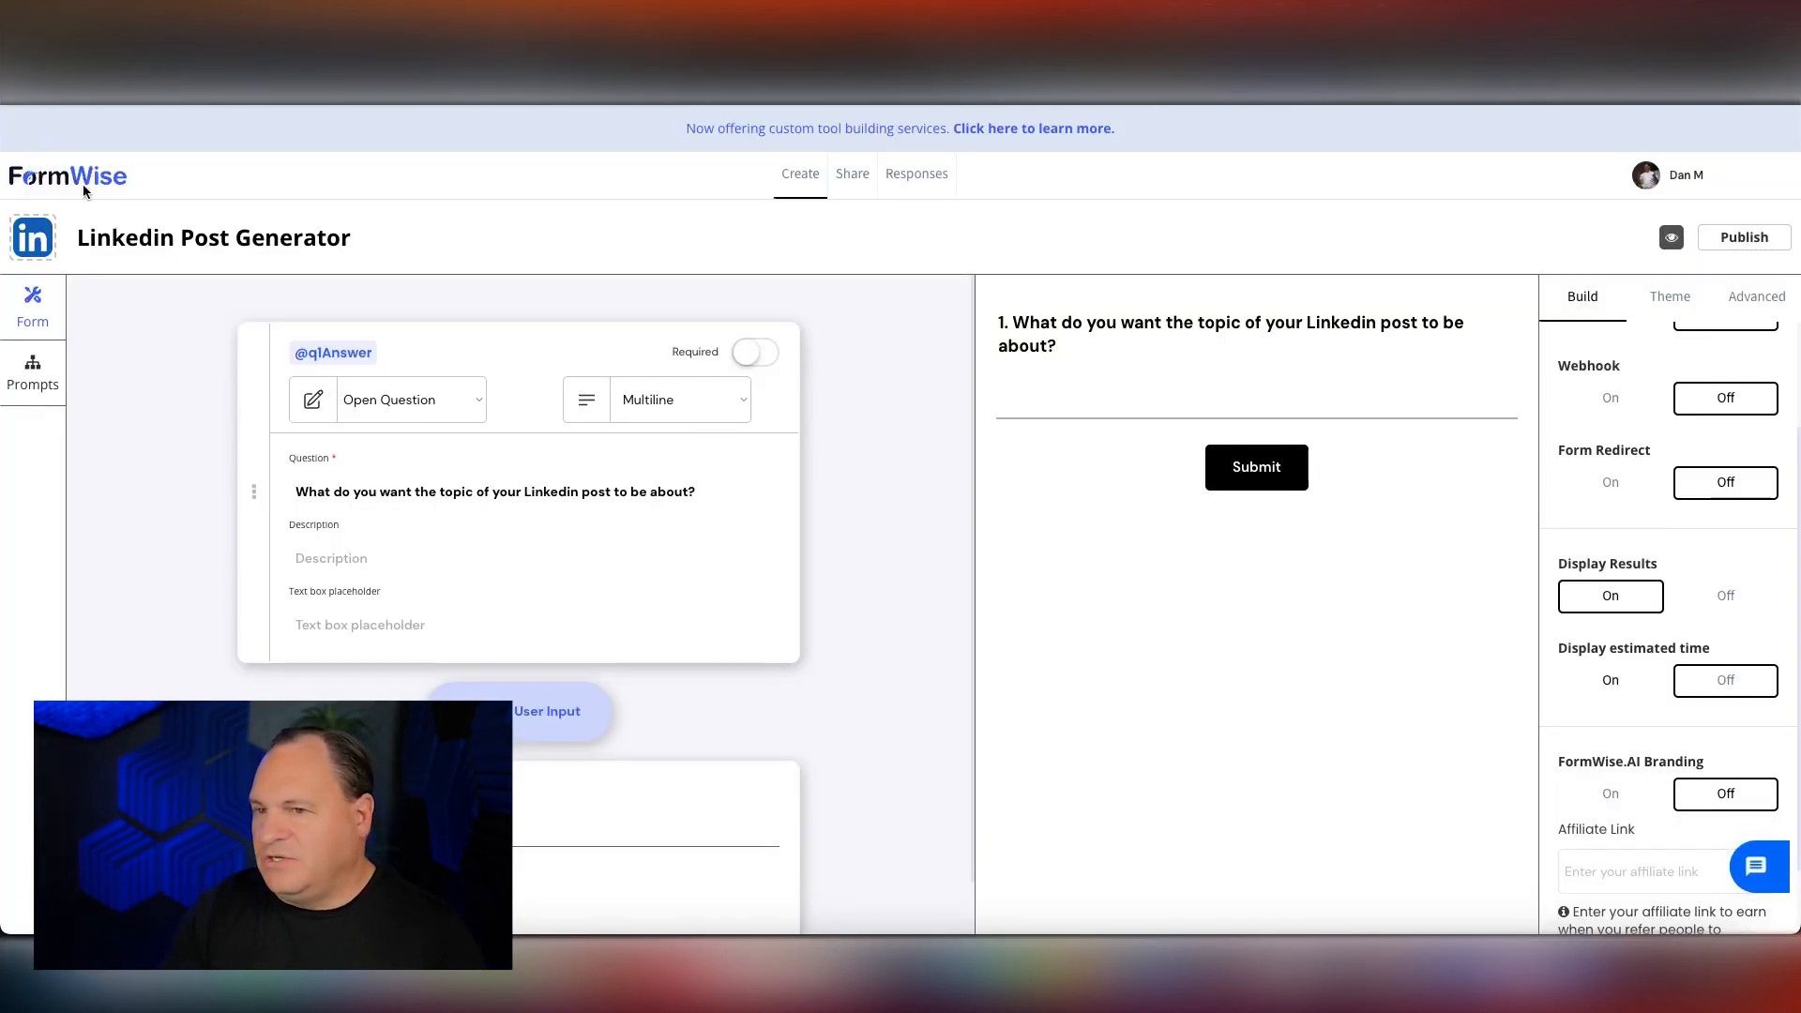
click(92, 179)
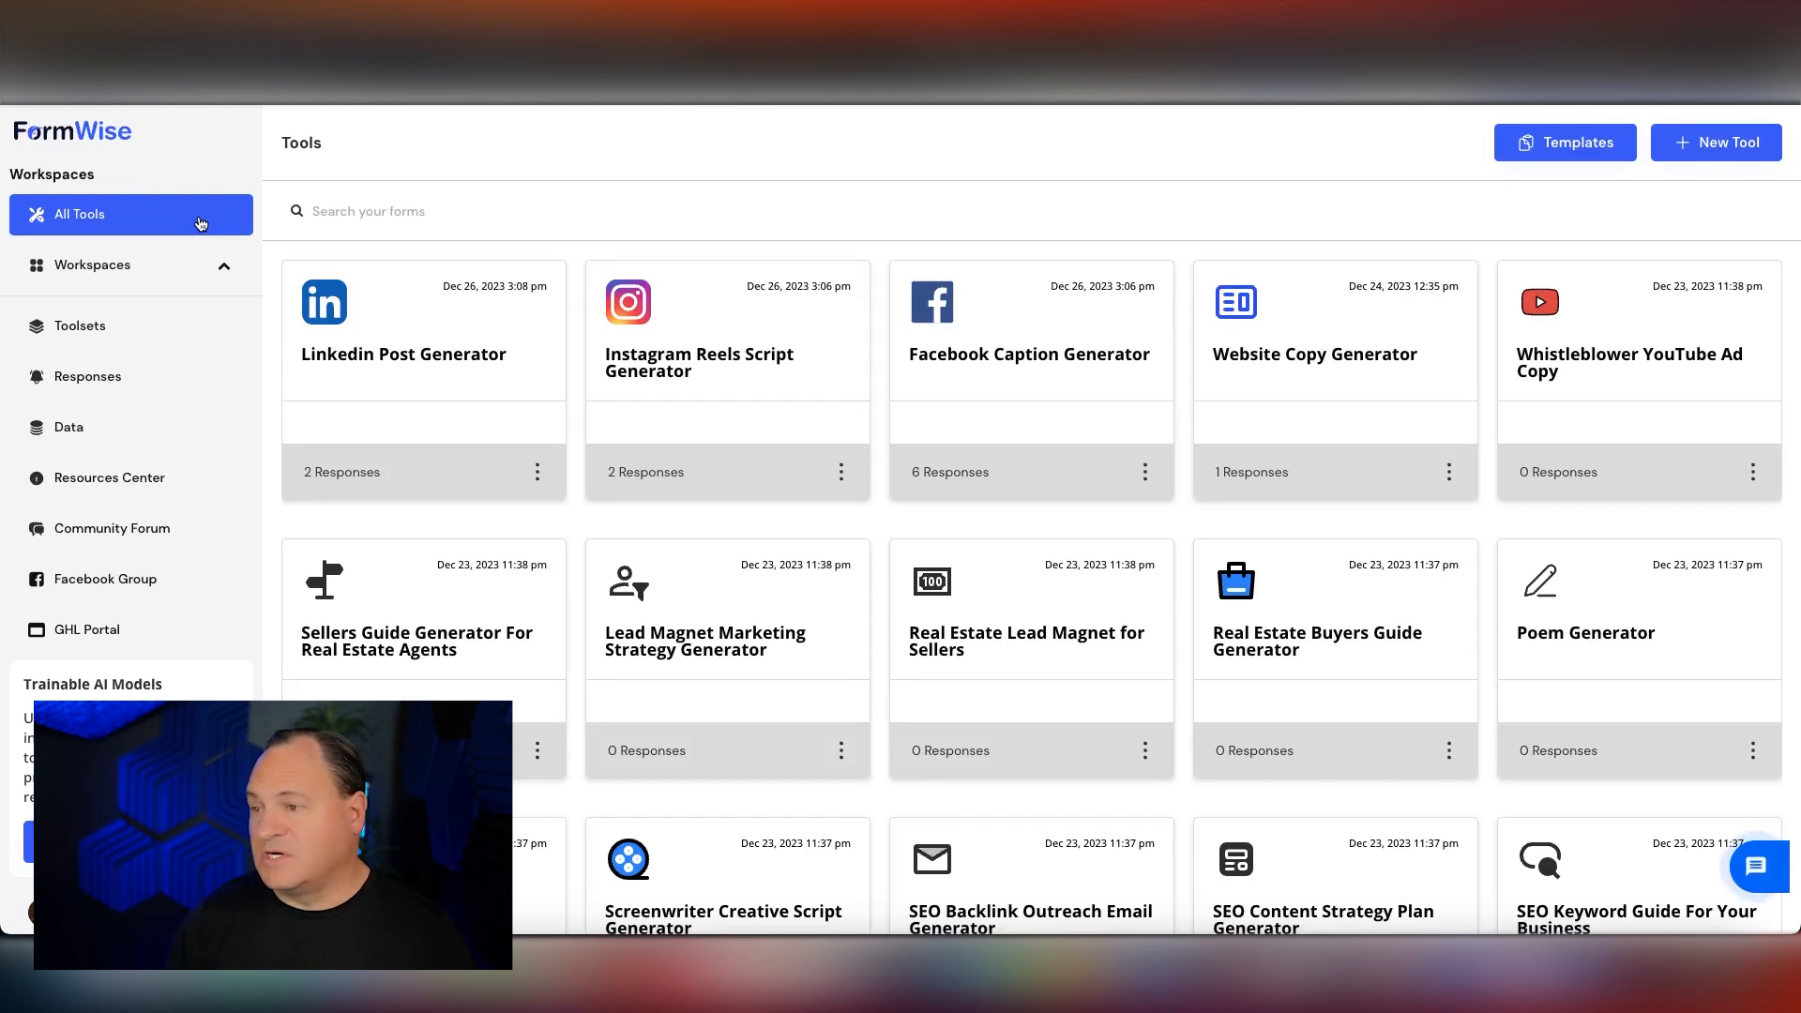
scroll(685, 548, down, 7)
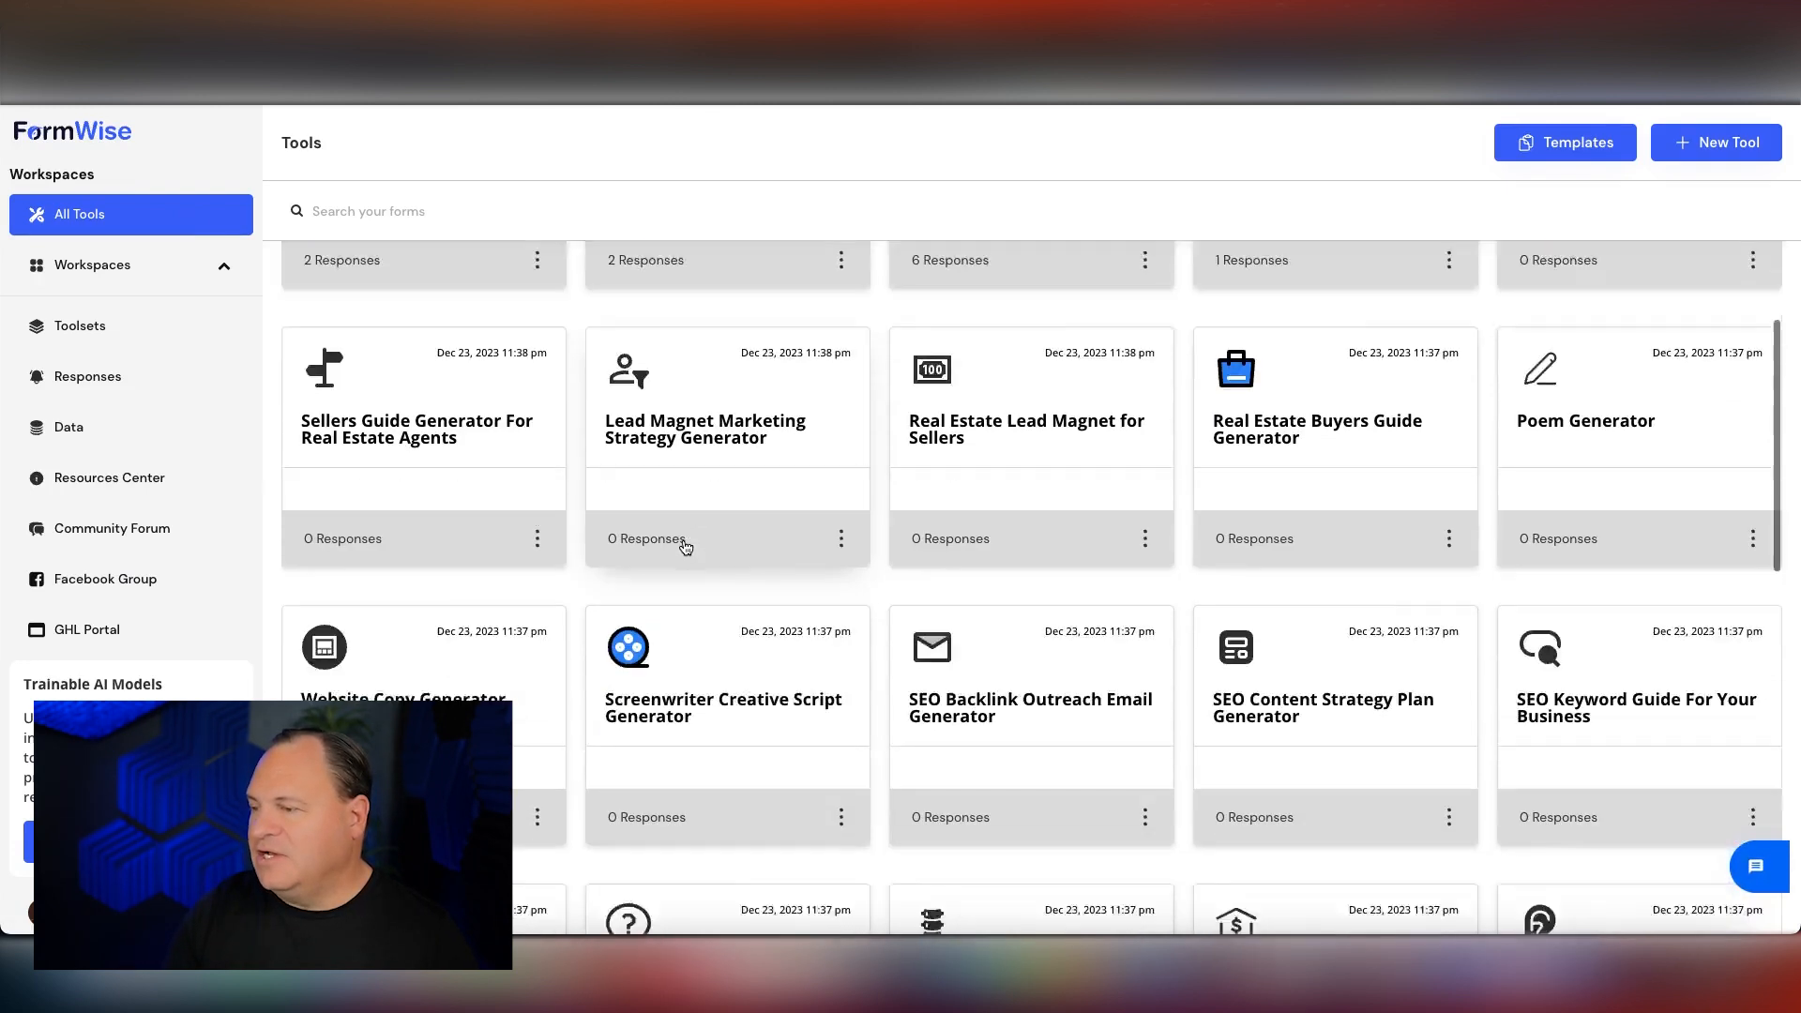
scroll(685, 548, up, 7)
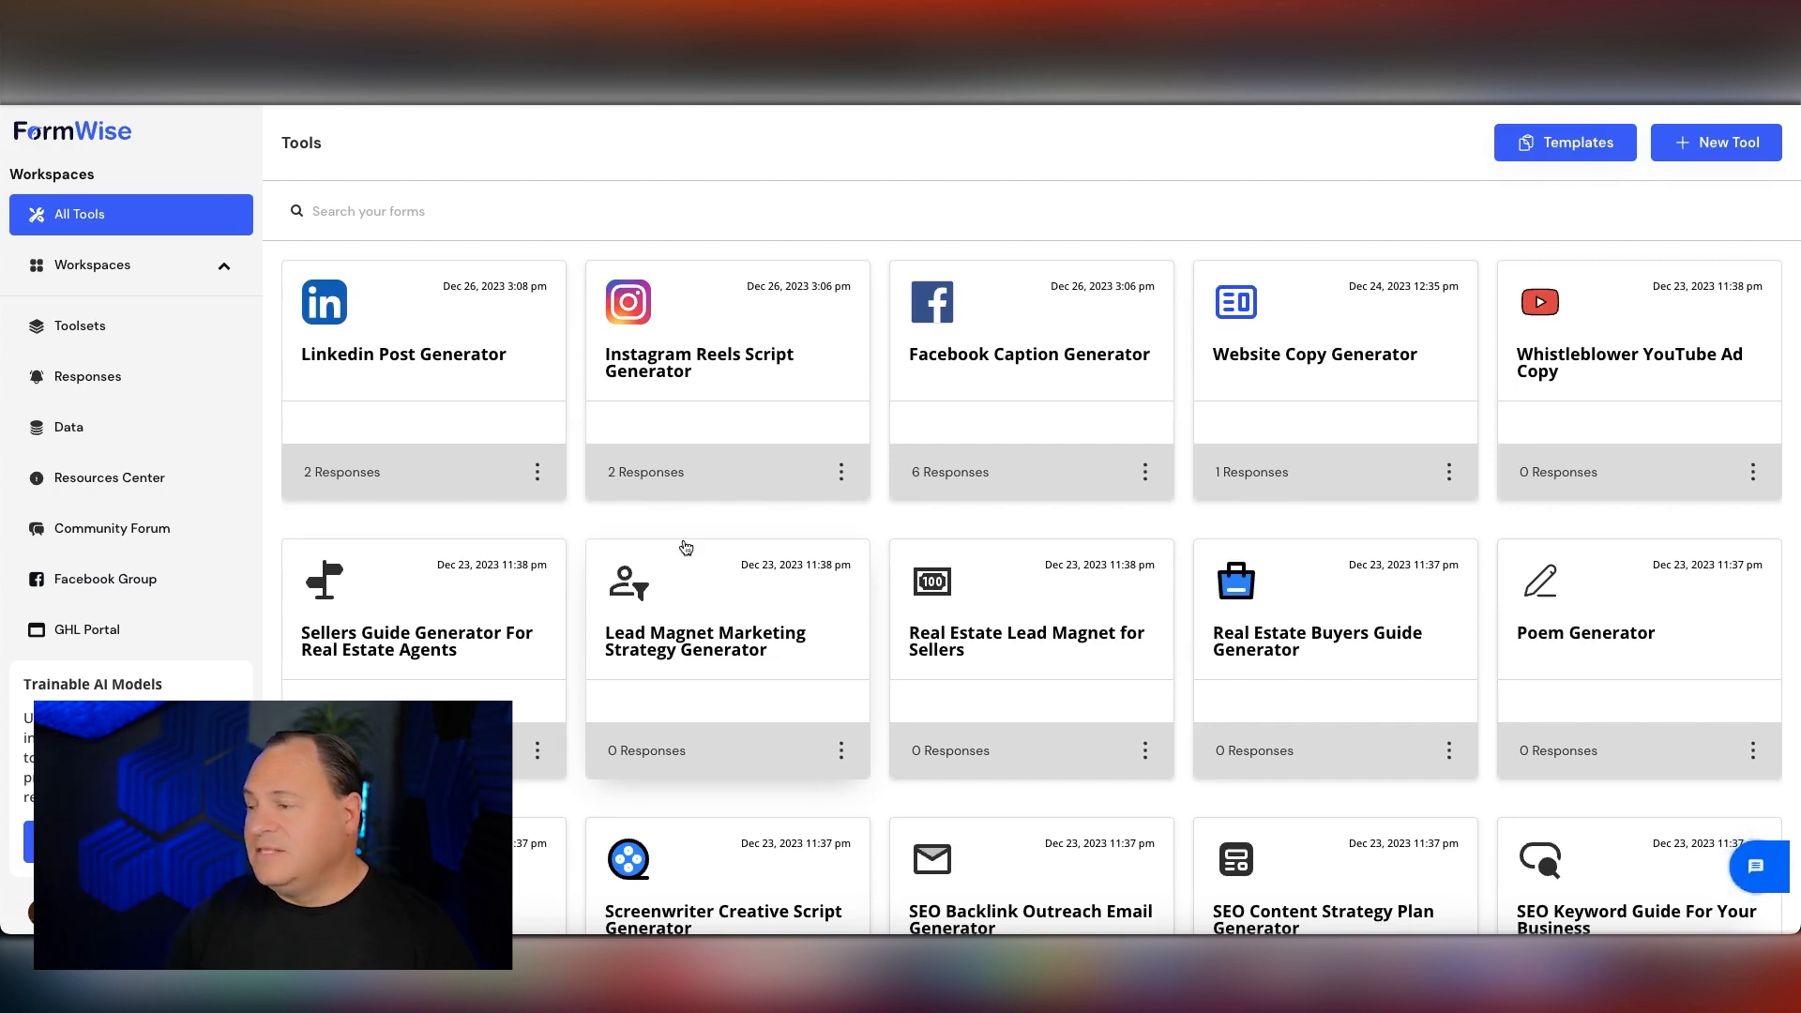
scroll(1017, 621, down, 7)
scroll(1016, 618, down, 7)
scroll(1016, 617, down, 5)
scroll(1017, 621, up, 10)
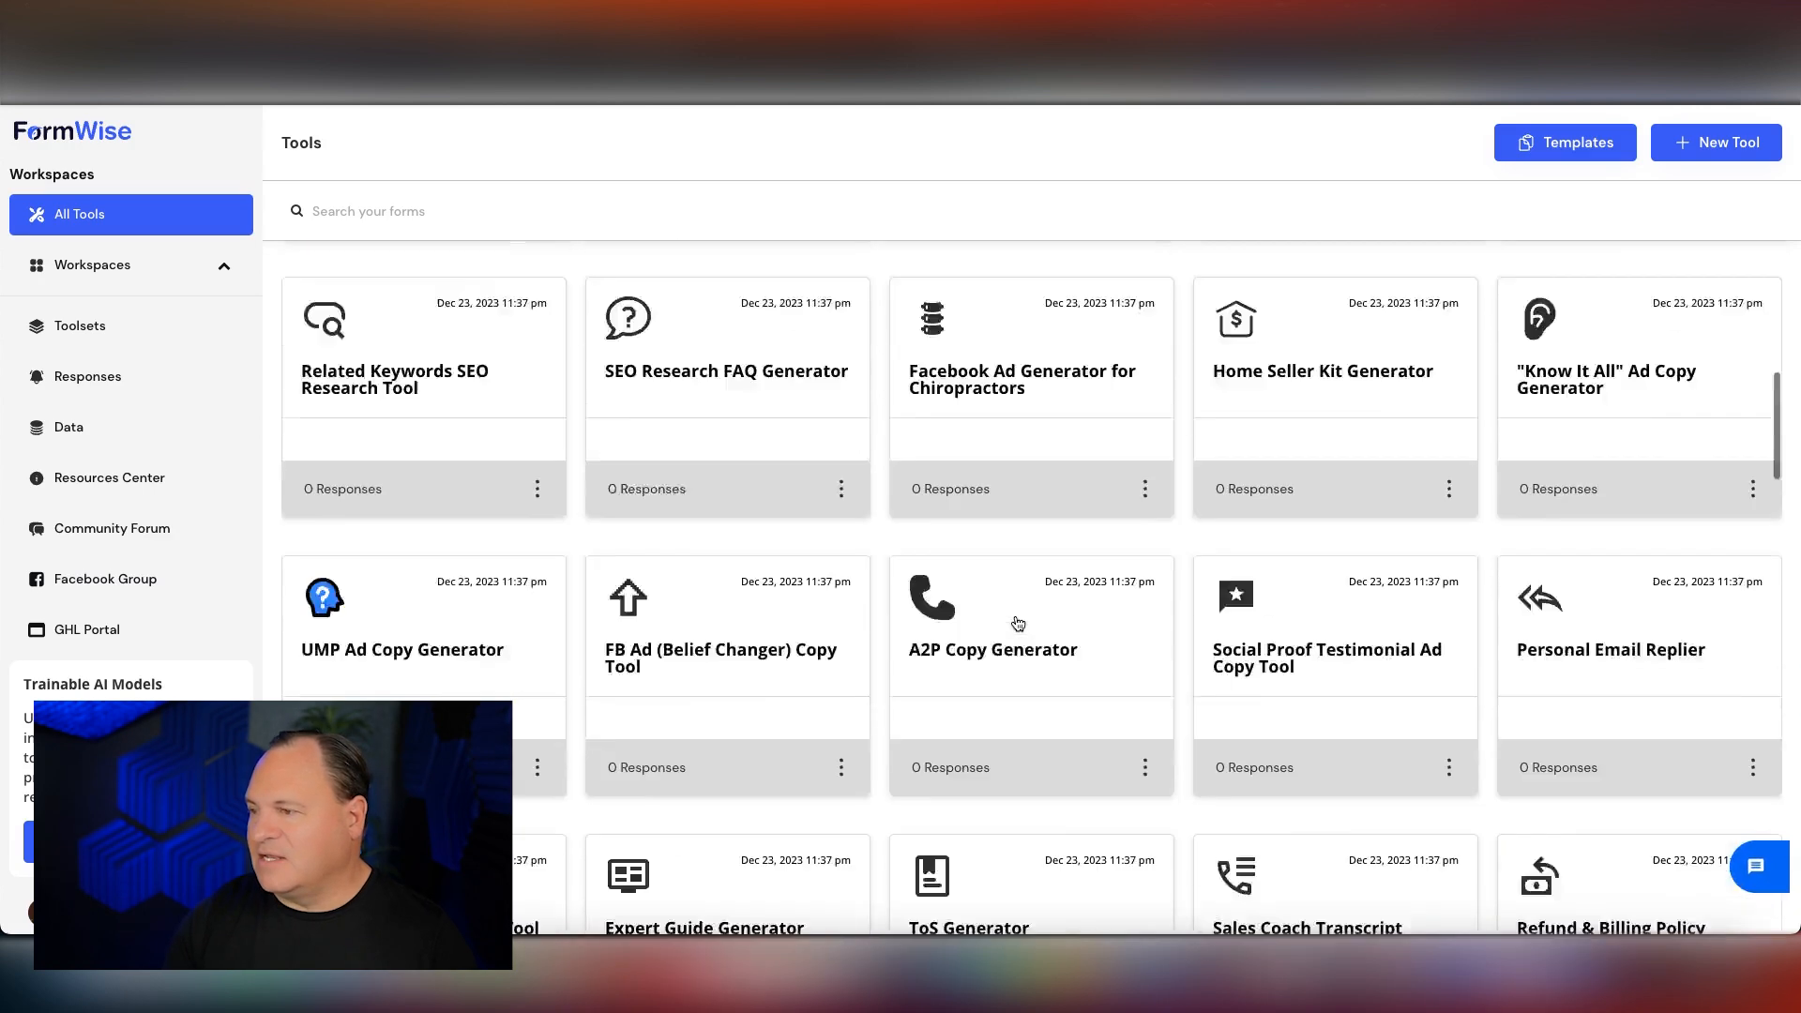
scroll(1017, 621, up, 7)
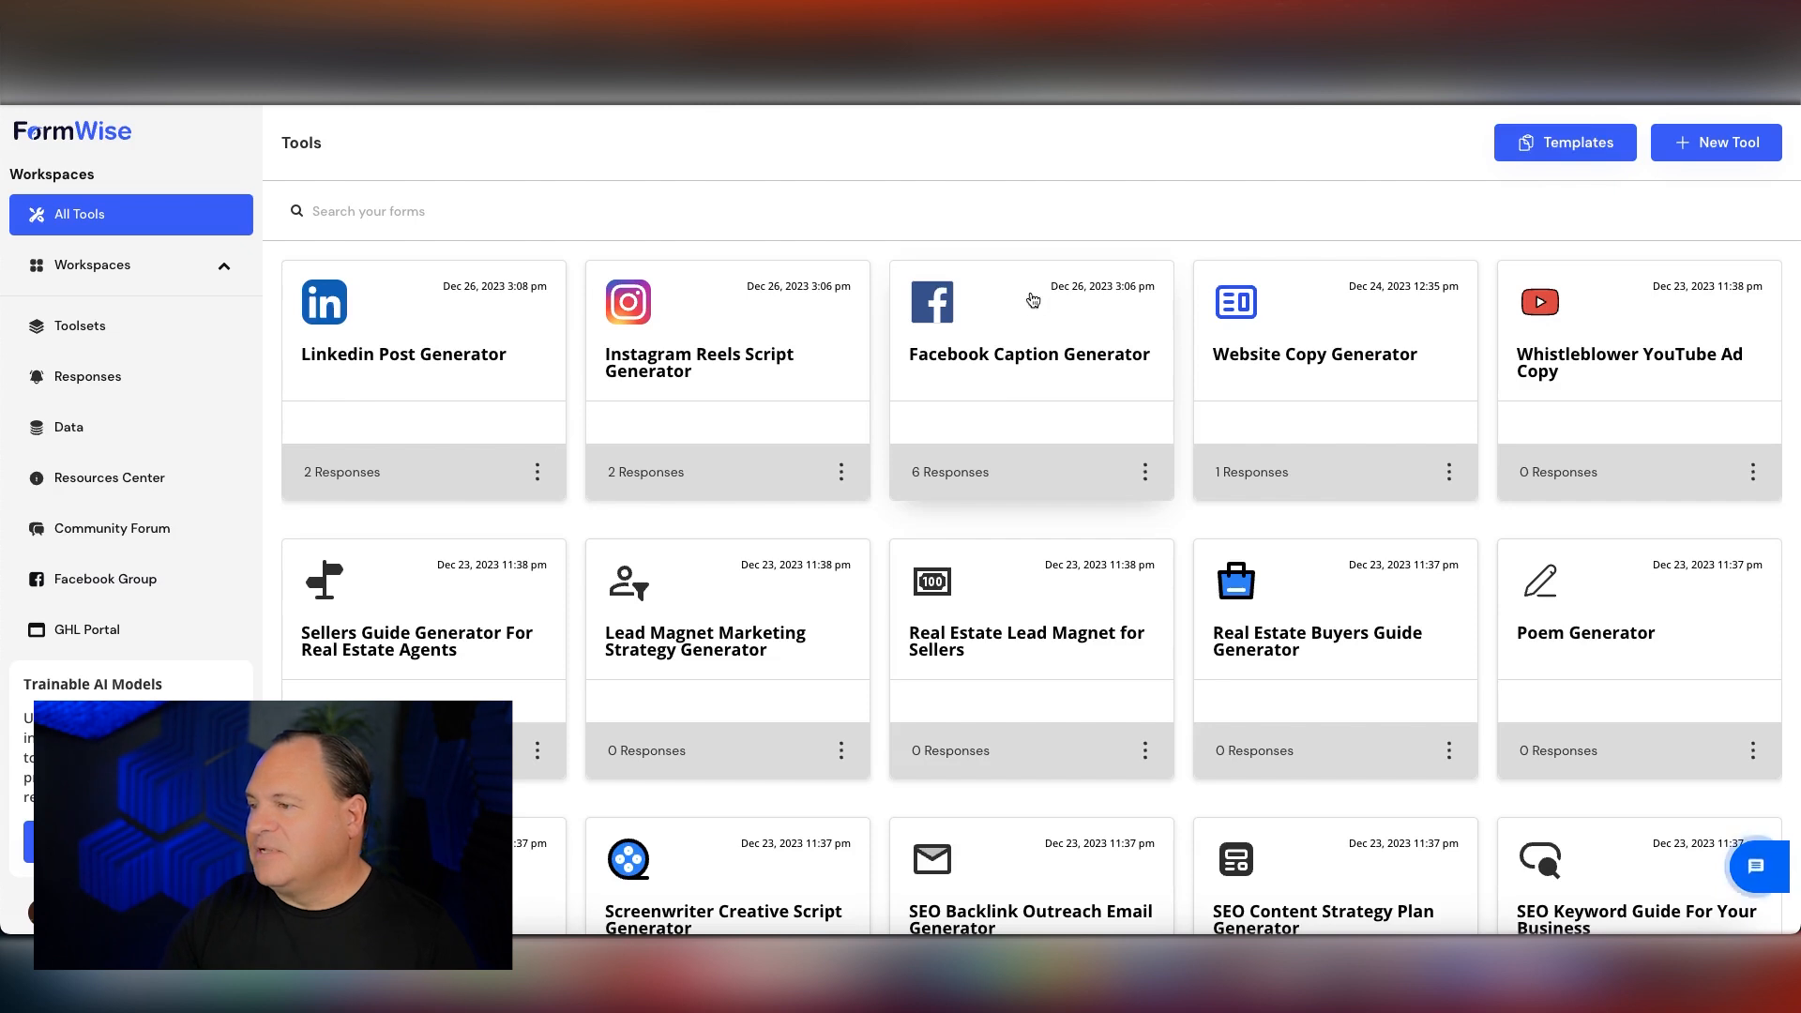
click(1006, 317)
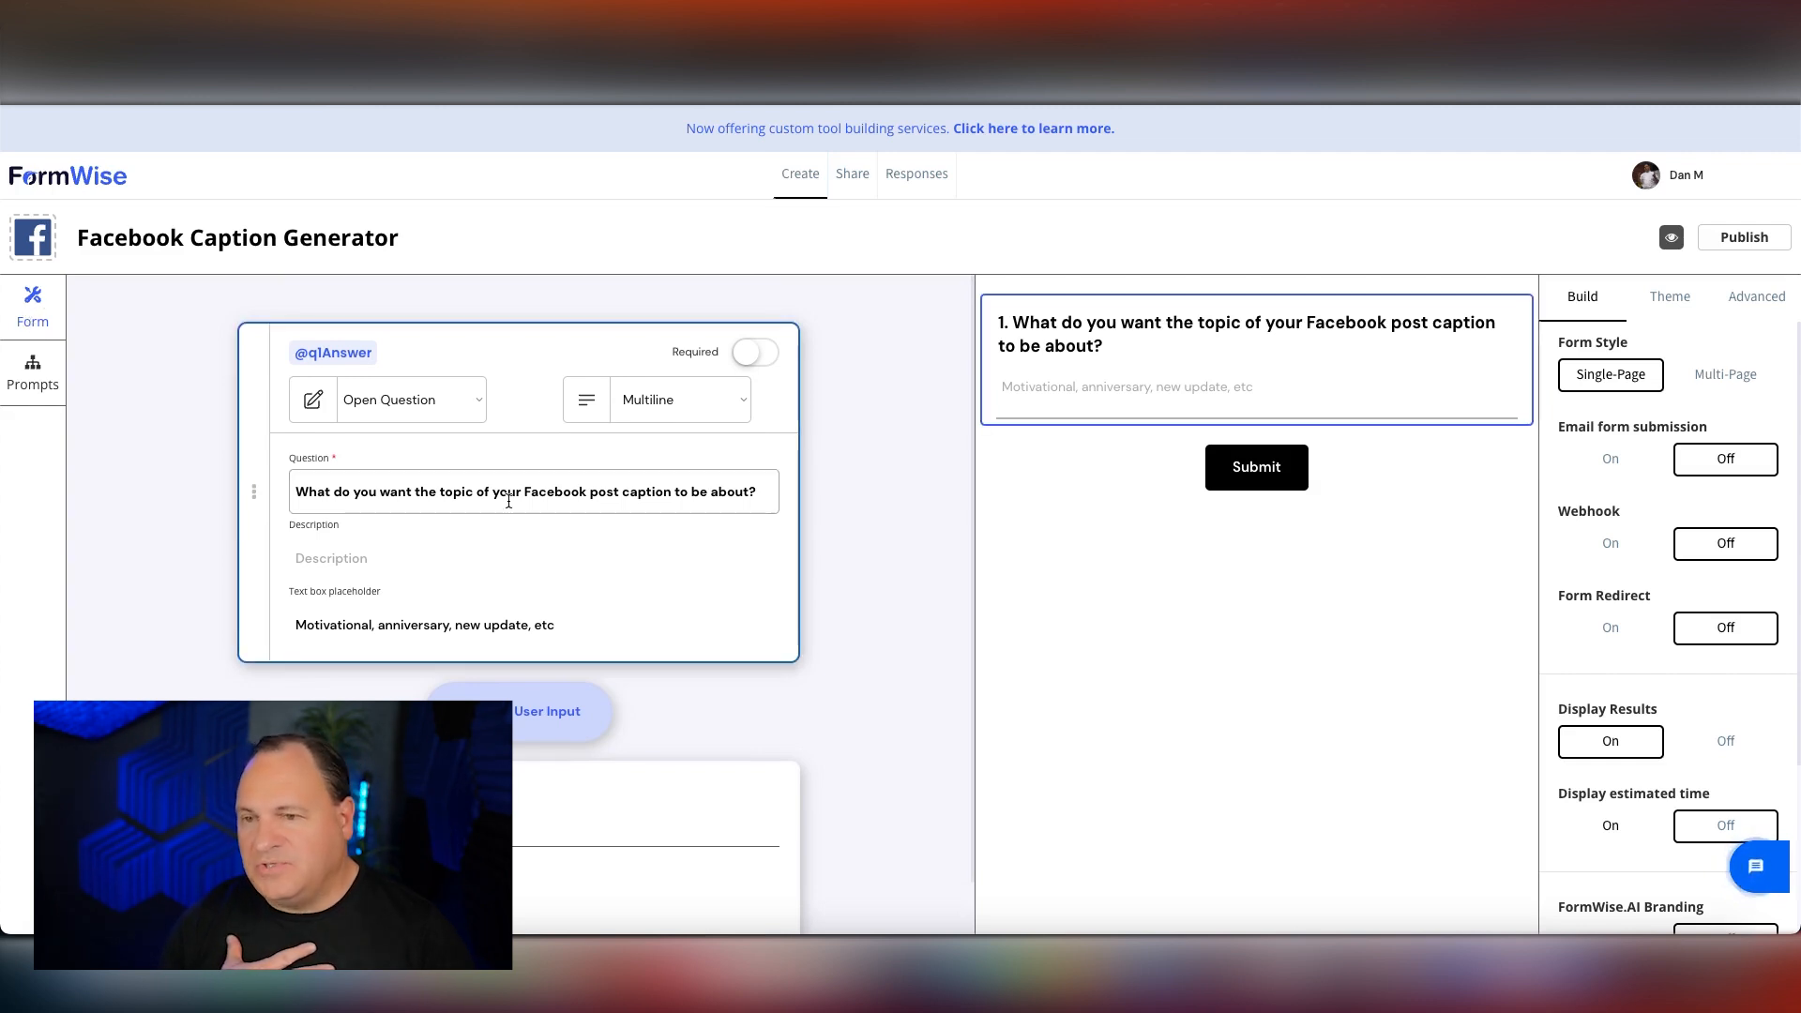
Review the Facebook Caption Generator's prompt workflow, form question and build settings.
click(56, 378)
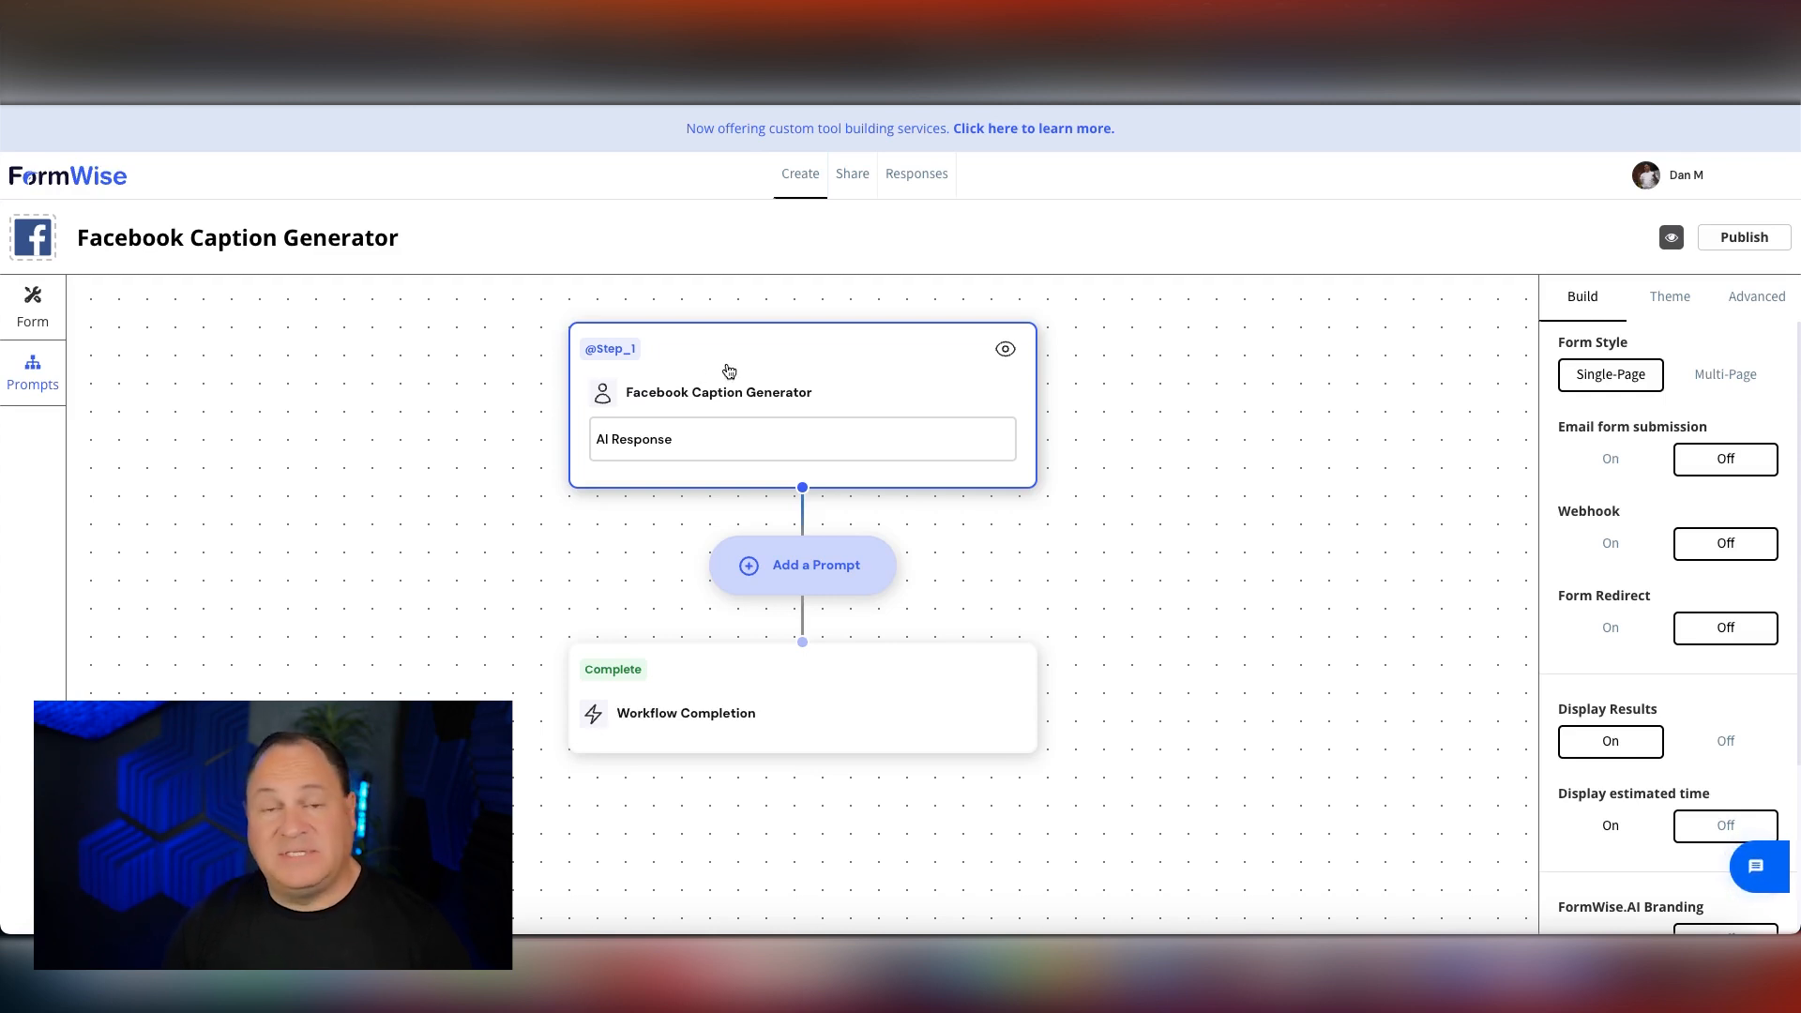
click(37, 302)
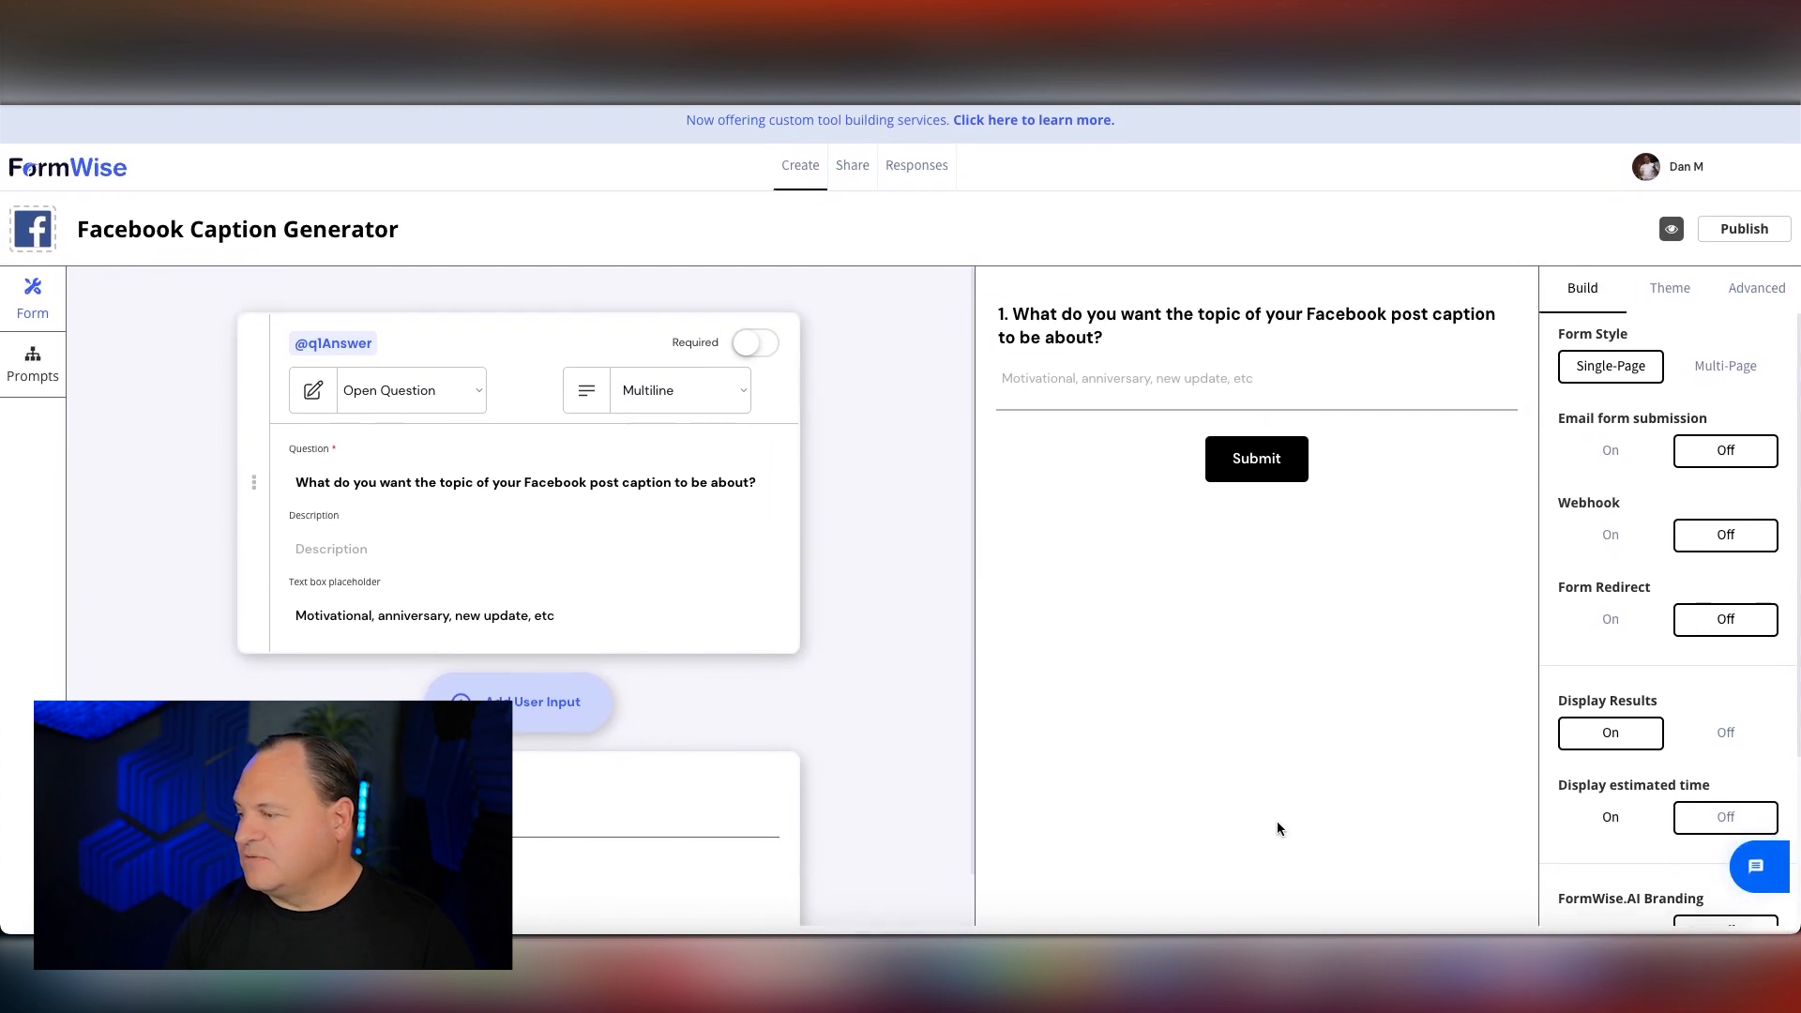
scroll(1622, 716, down, 3)
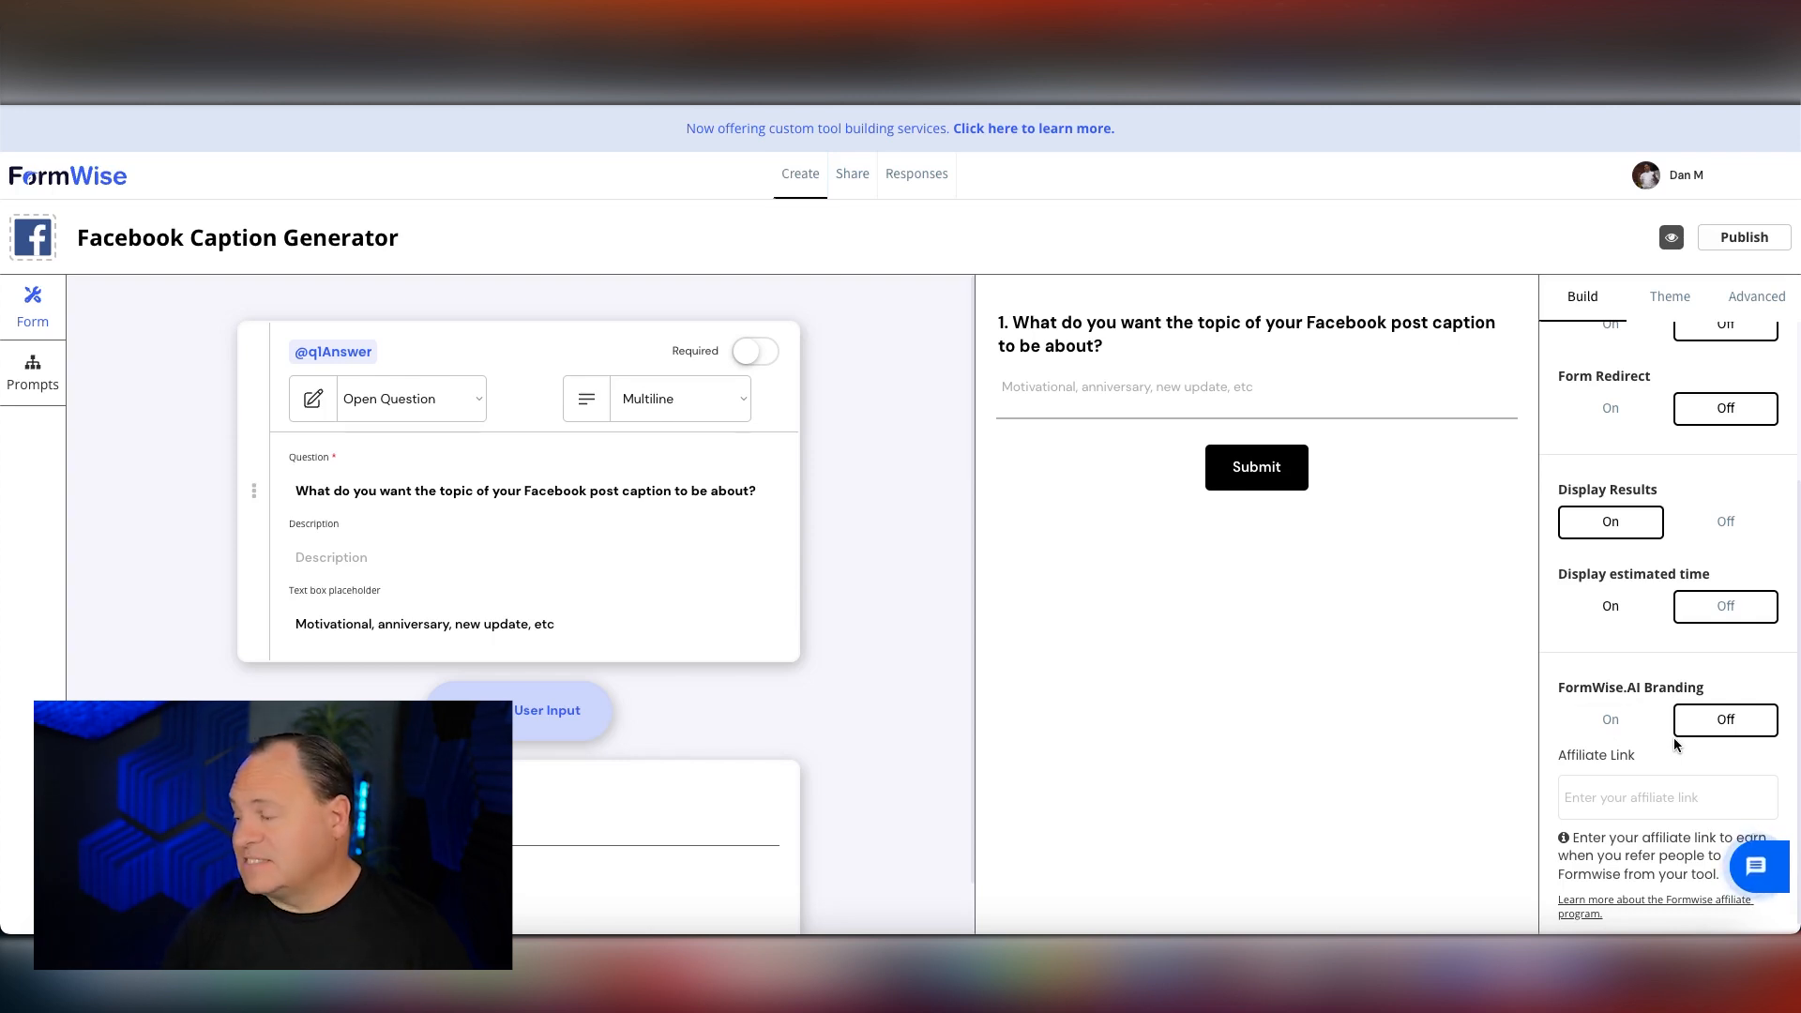
scroll(1676, 744, up, 1)
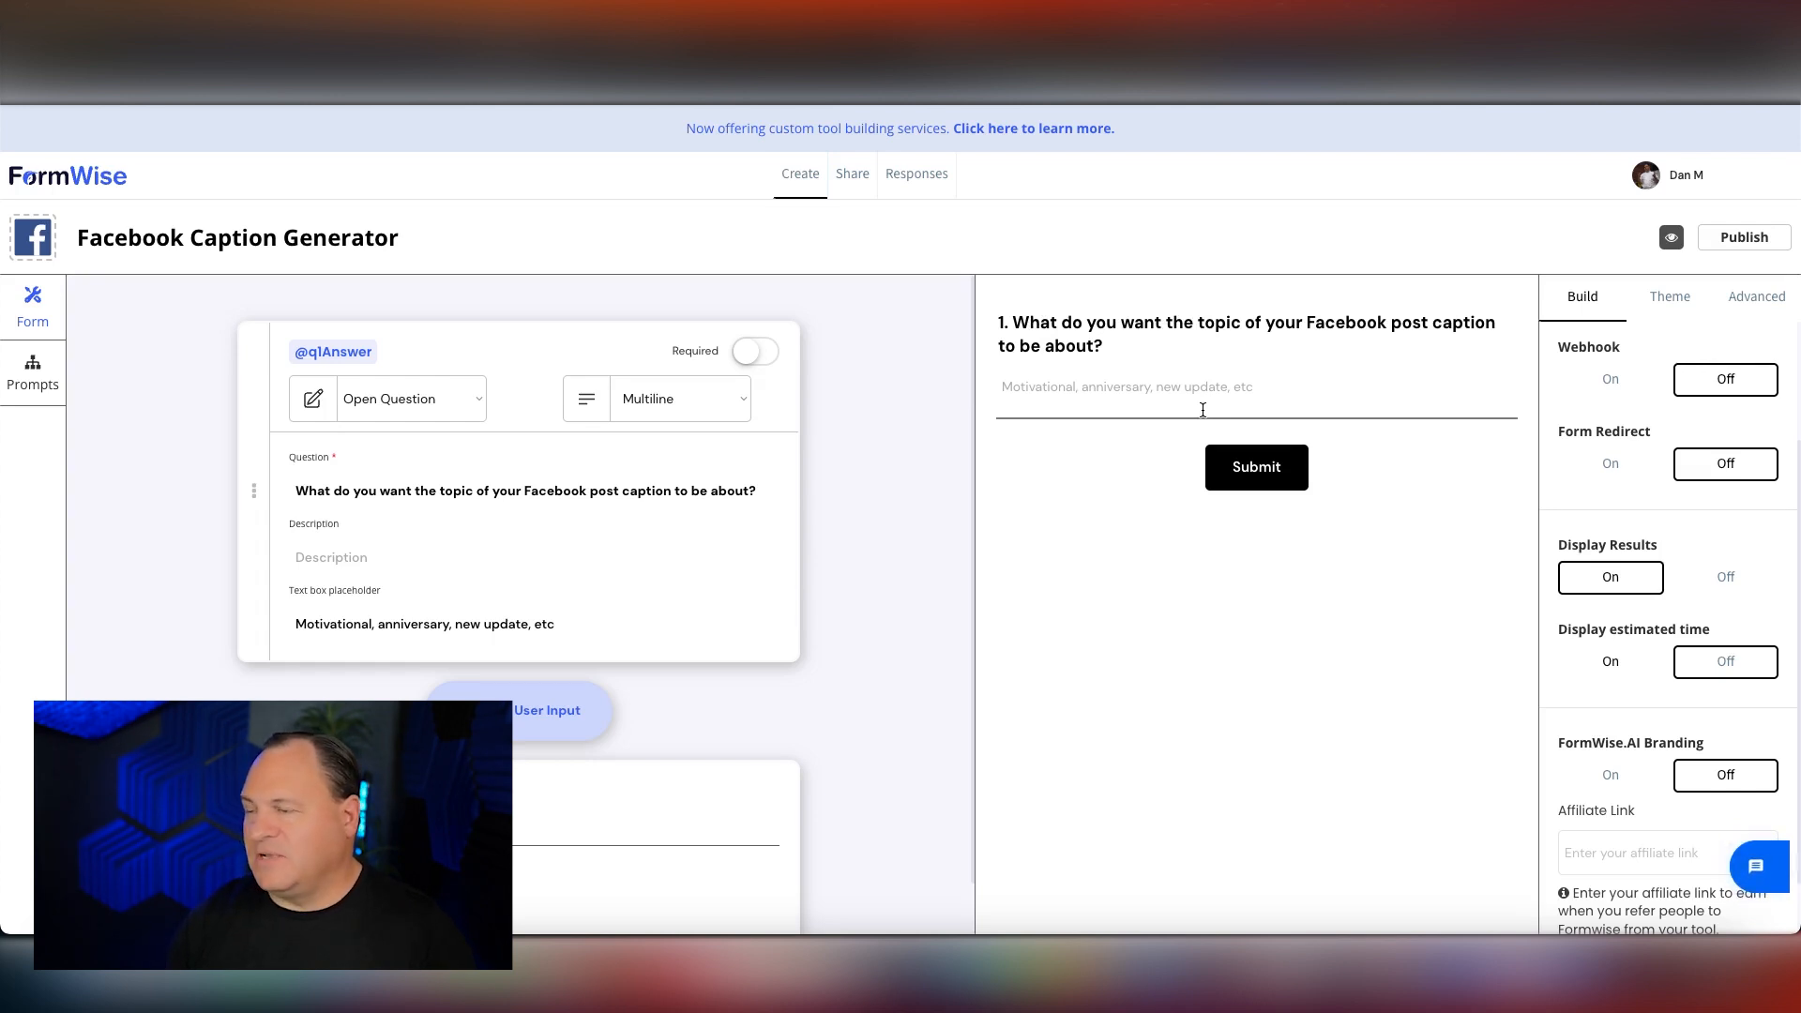
Copy the direct link from the Facebook Caption Generator's sharing options.
click(855, 178)
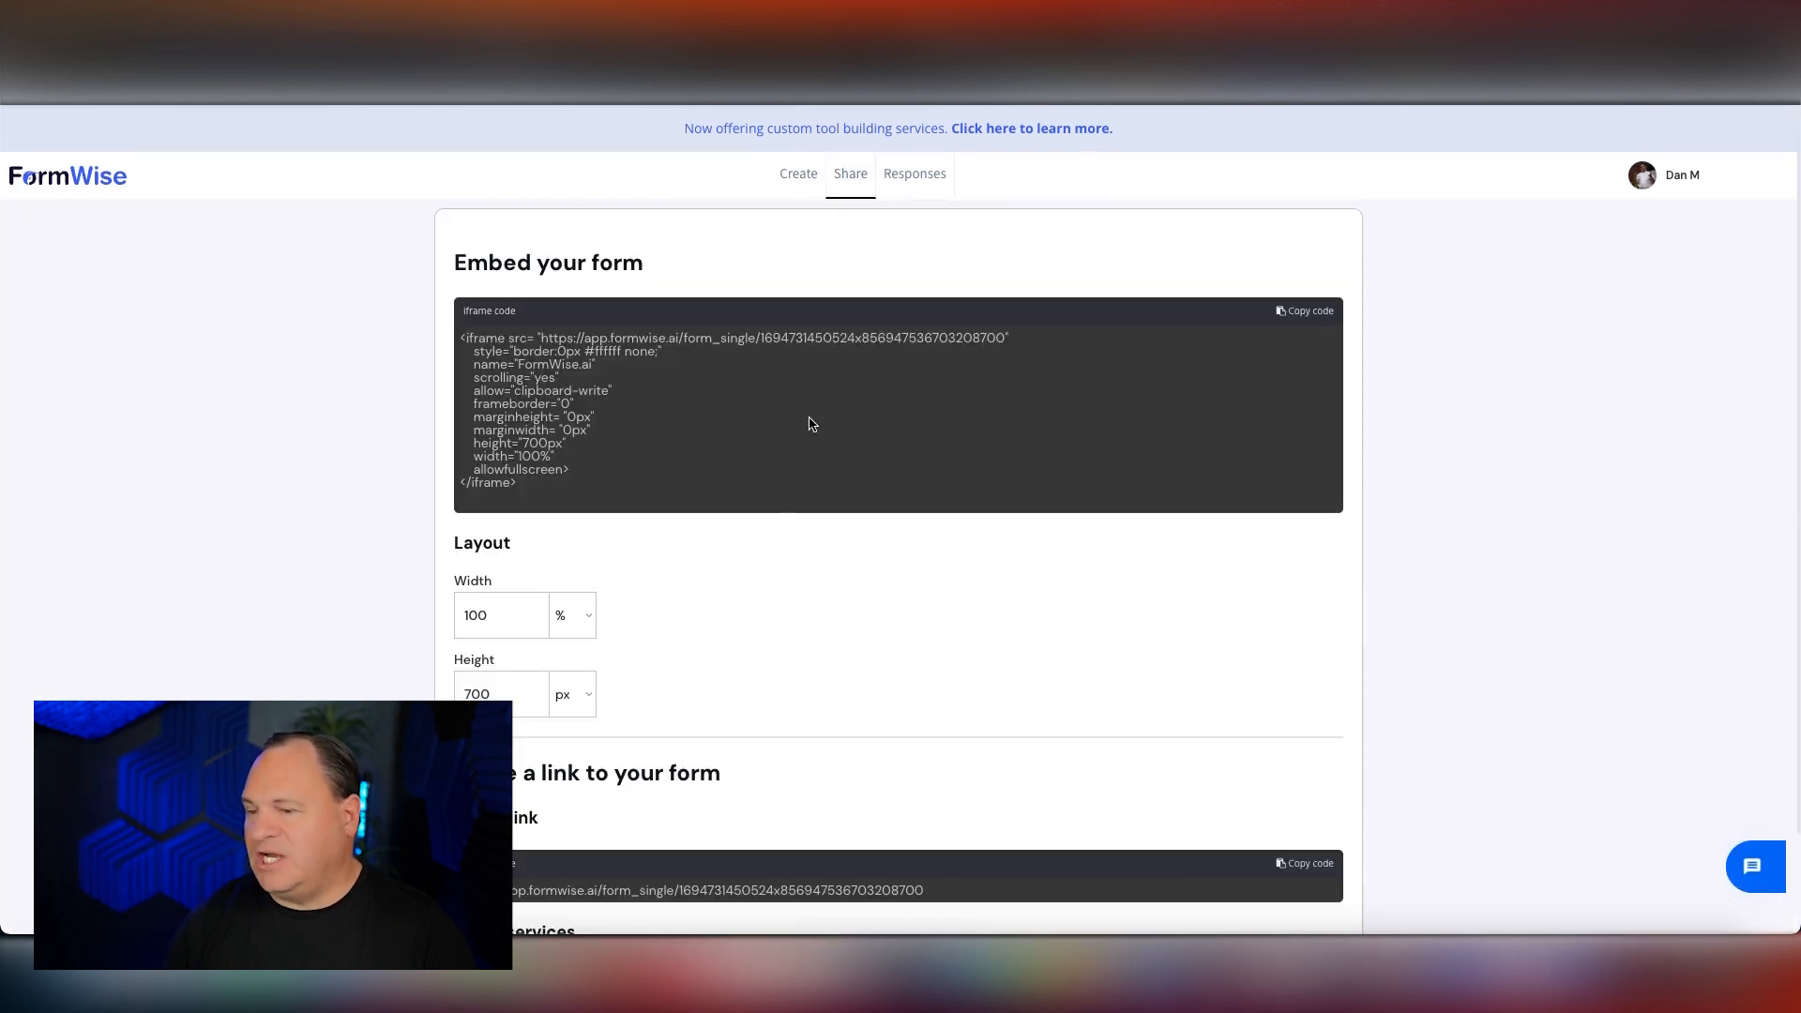
scroll(769, 598, down, 1)
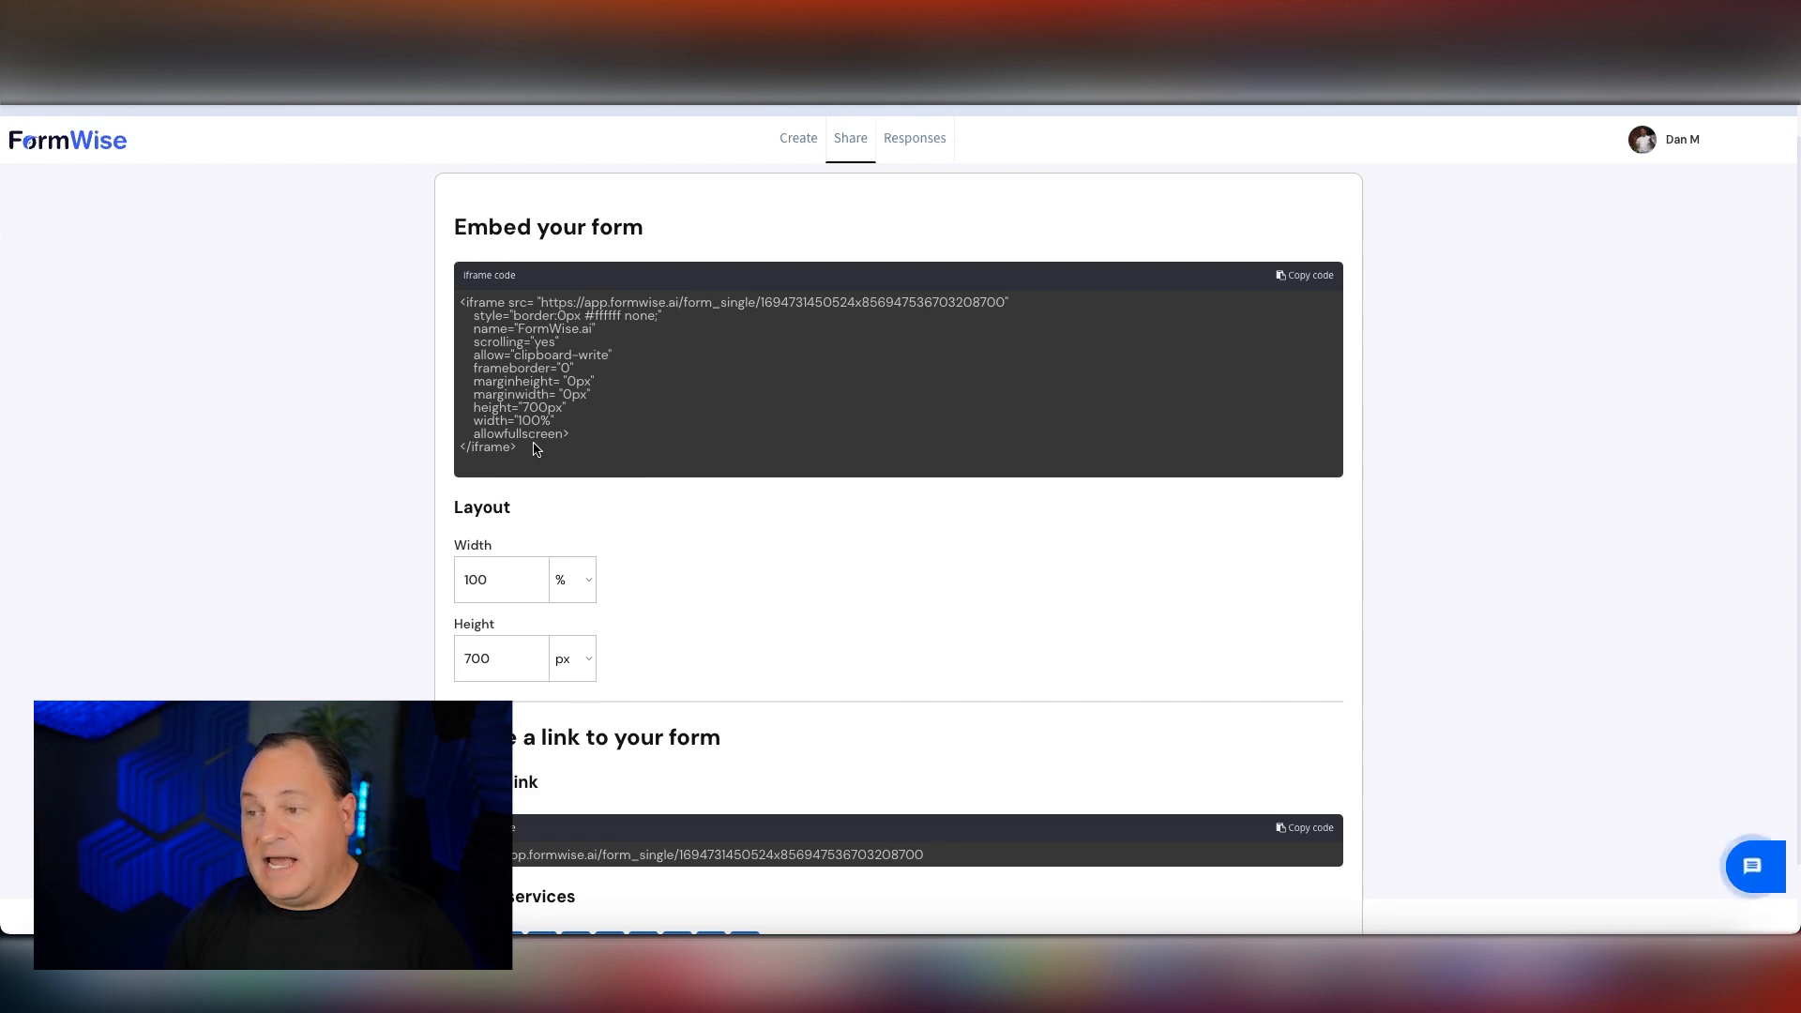
scroll(534, 449, down, 2)
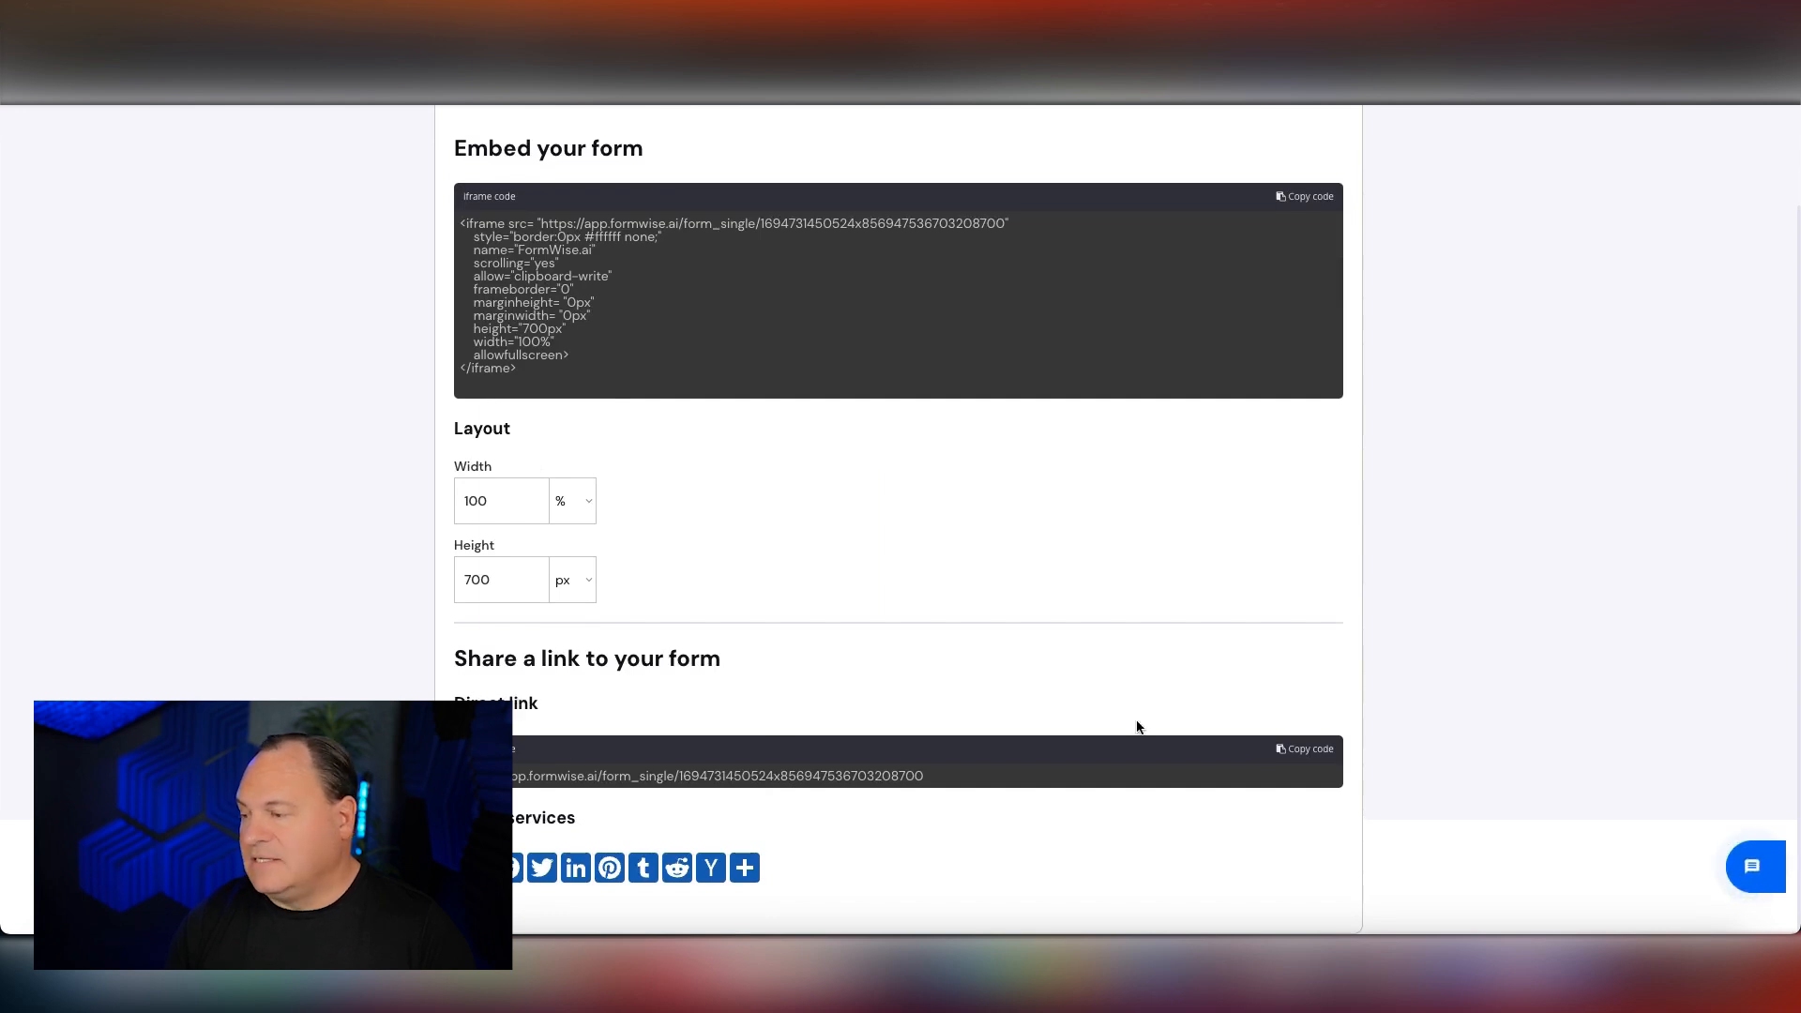
click(1301, 751)
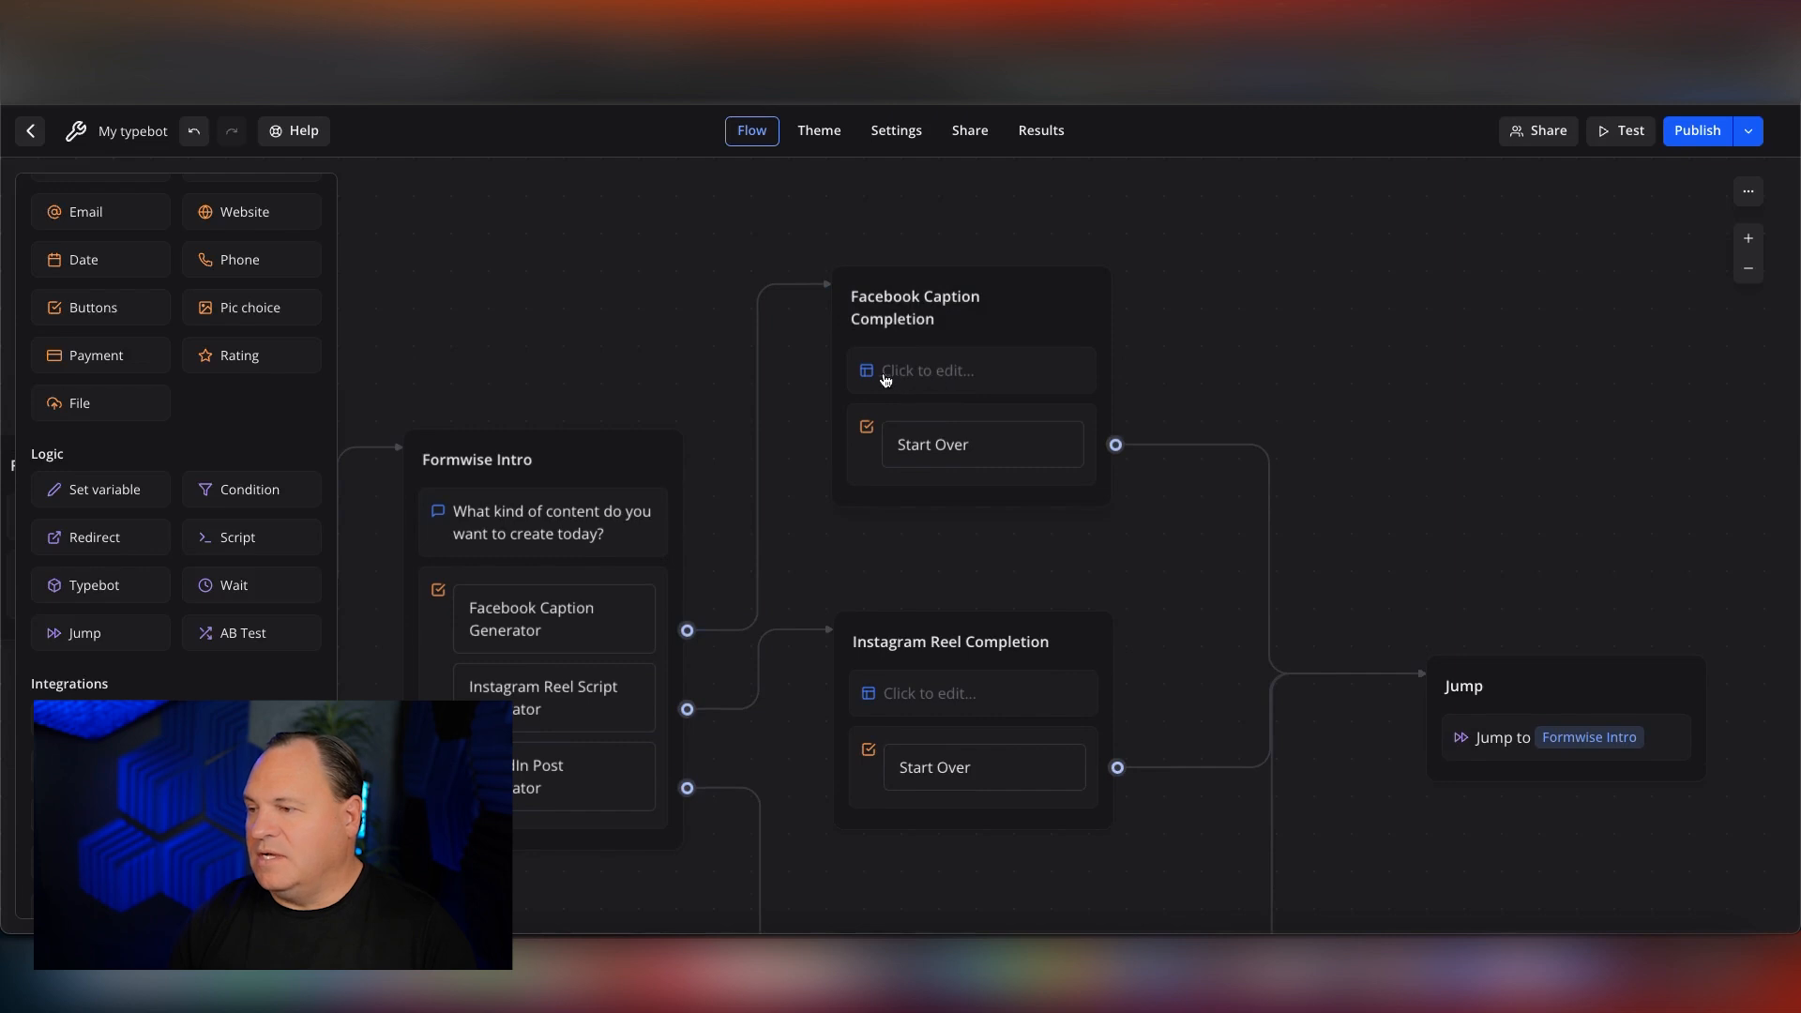
Paste the copied Facebook Caption Generator link into the Facebook Caption Completion group's embed block and set its height to 600 px.
click(956, 374)
click(544, 308)
key(ctrl+v)
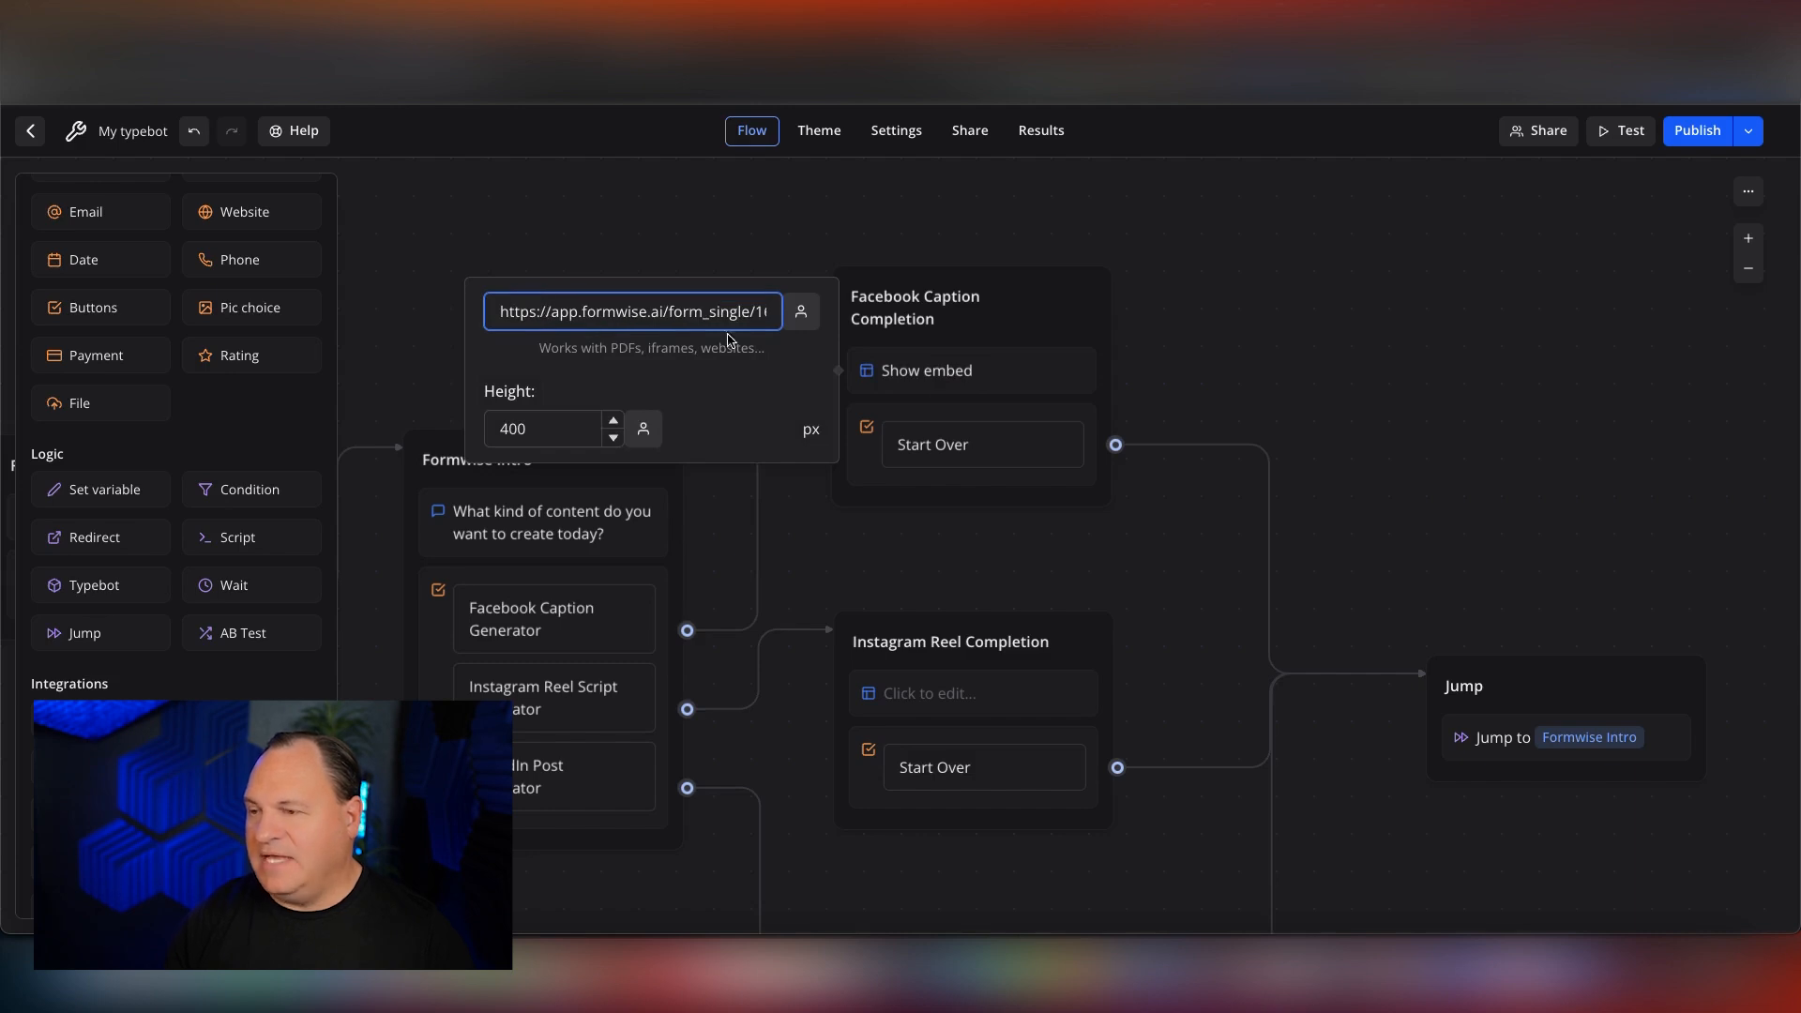
click(539, 429)
double_click(539, 428)
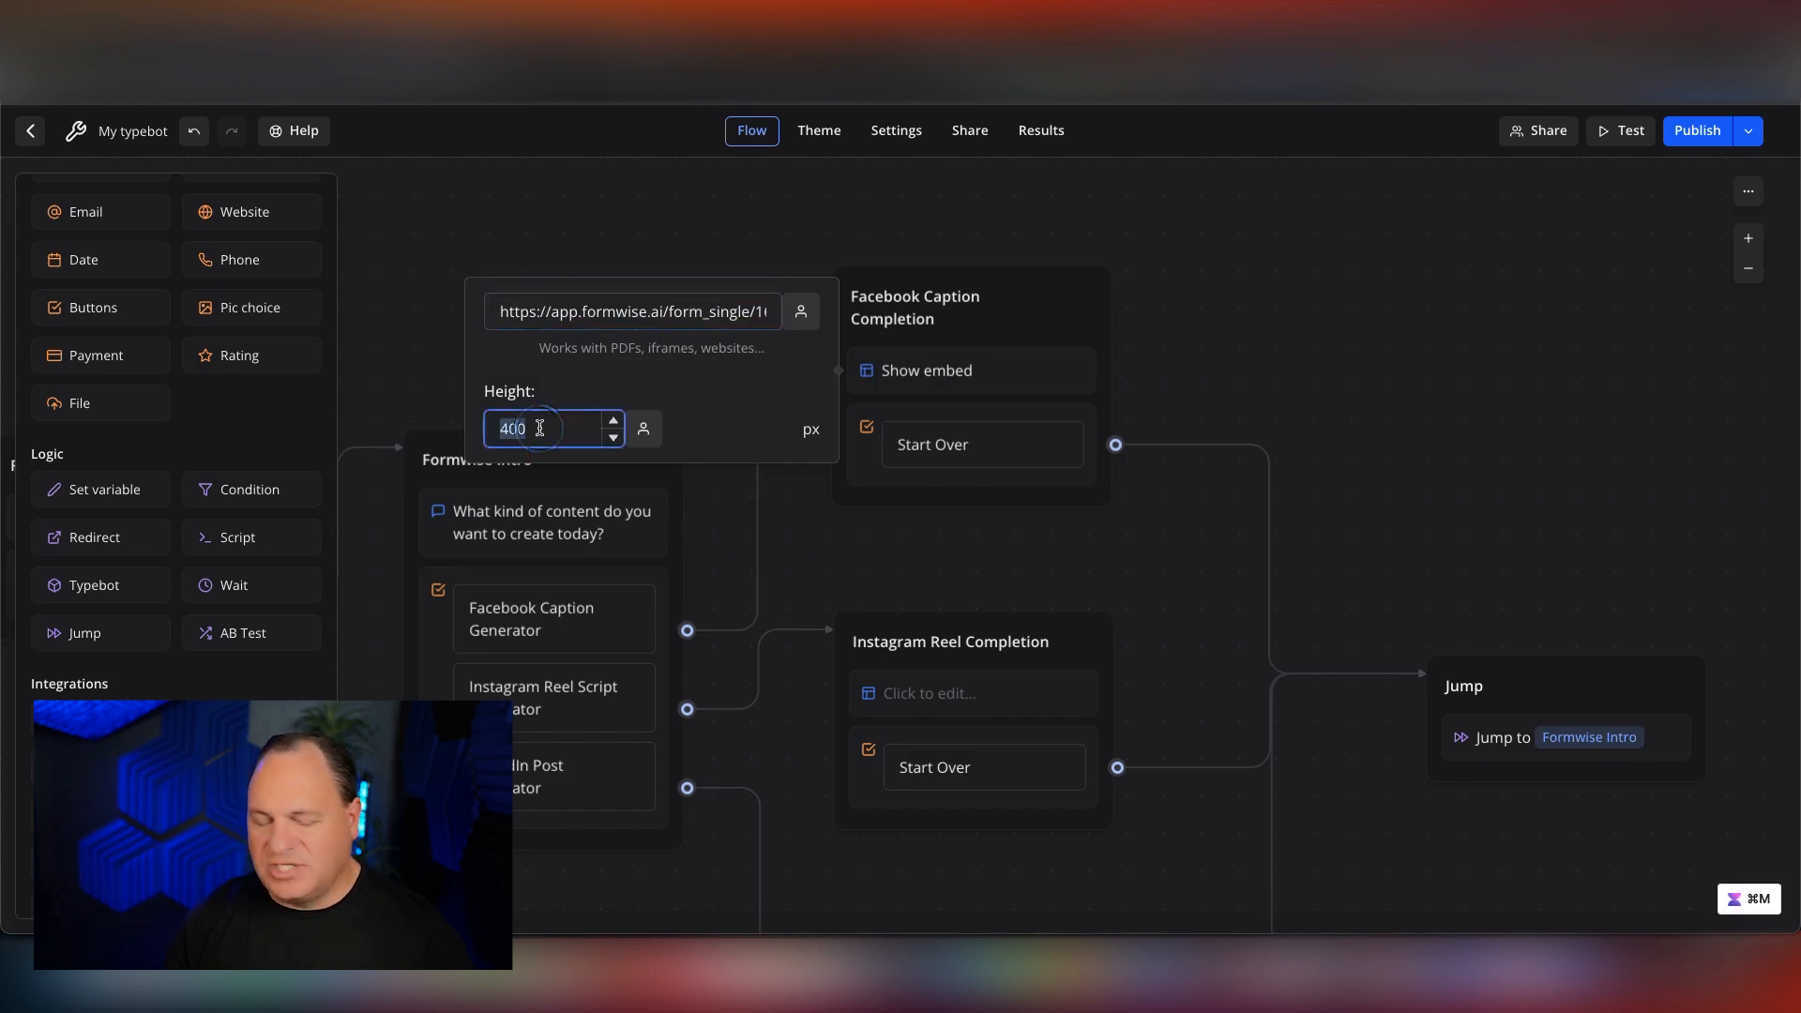
text(600)
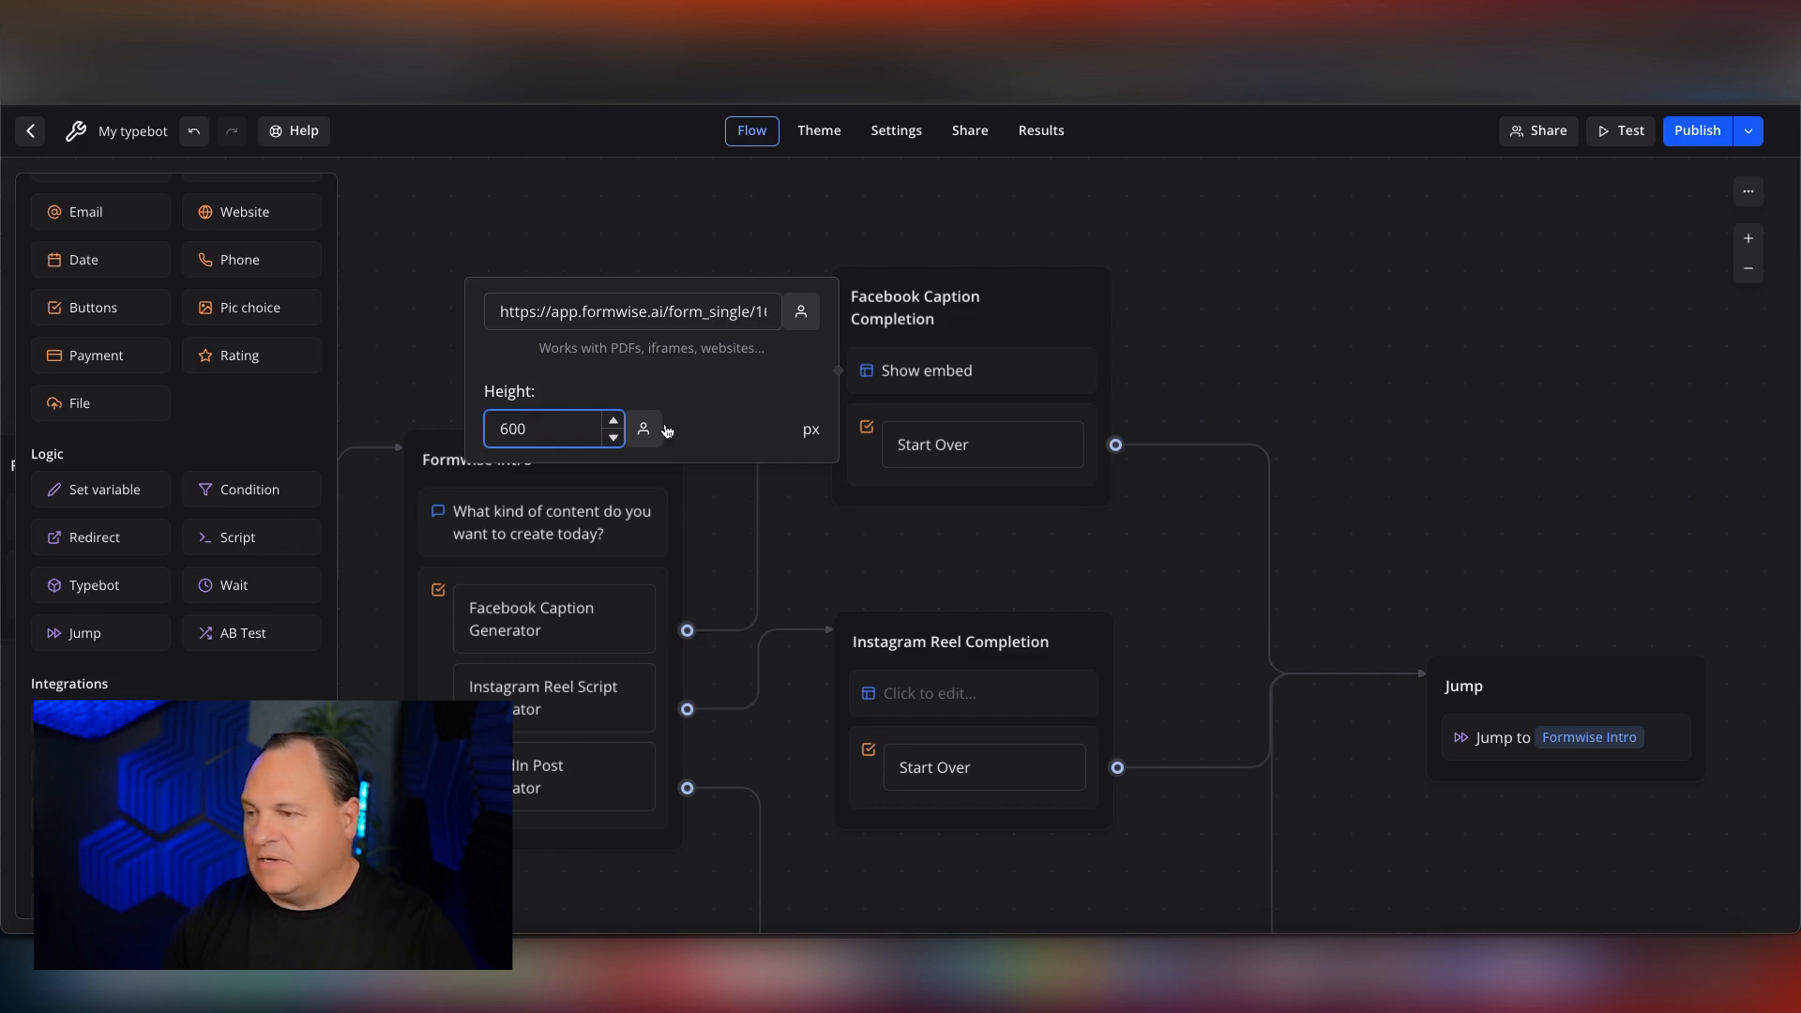
click(802, 489)
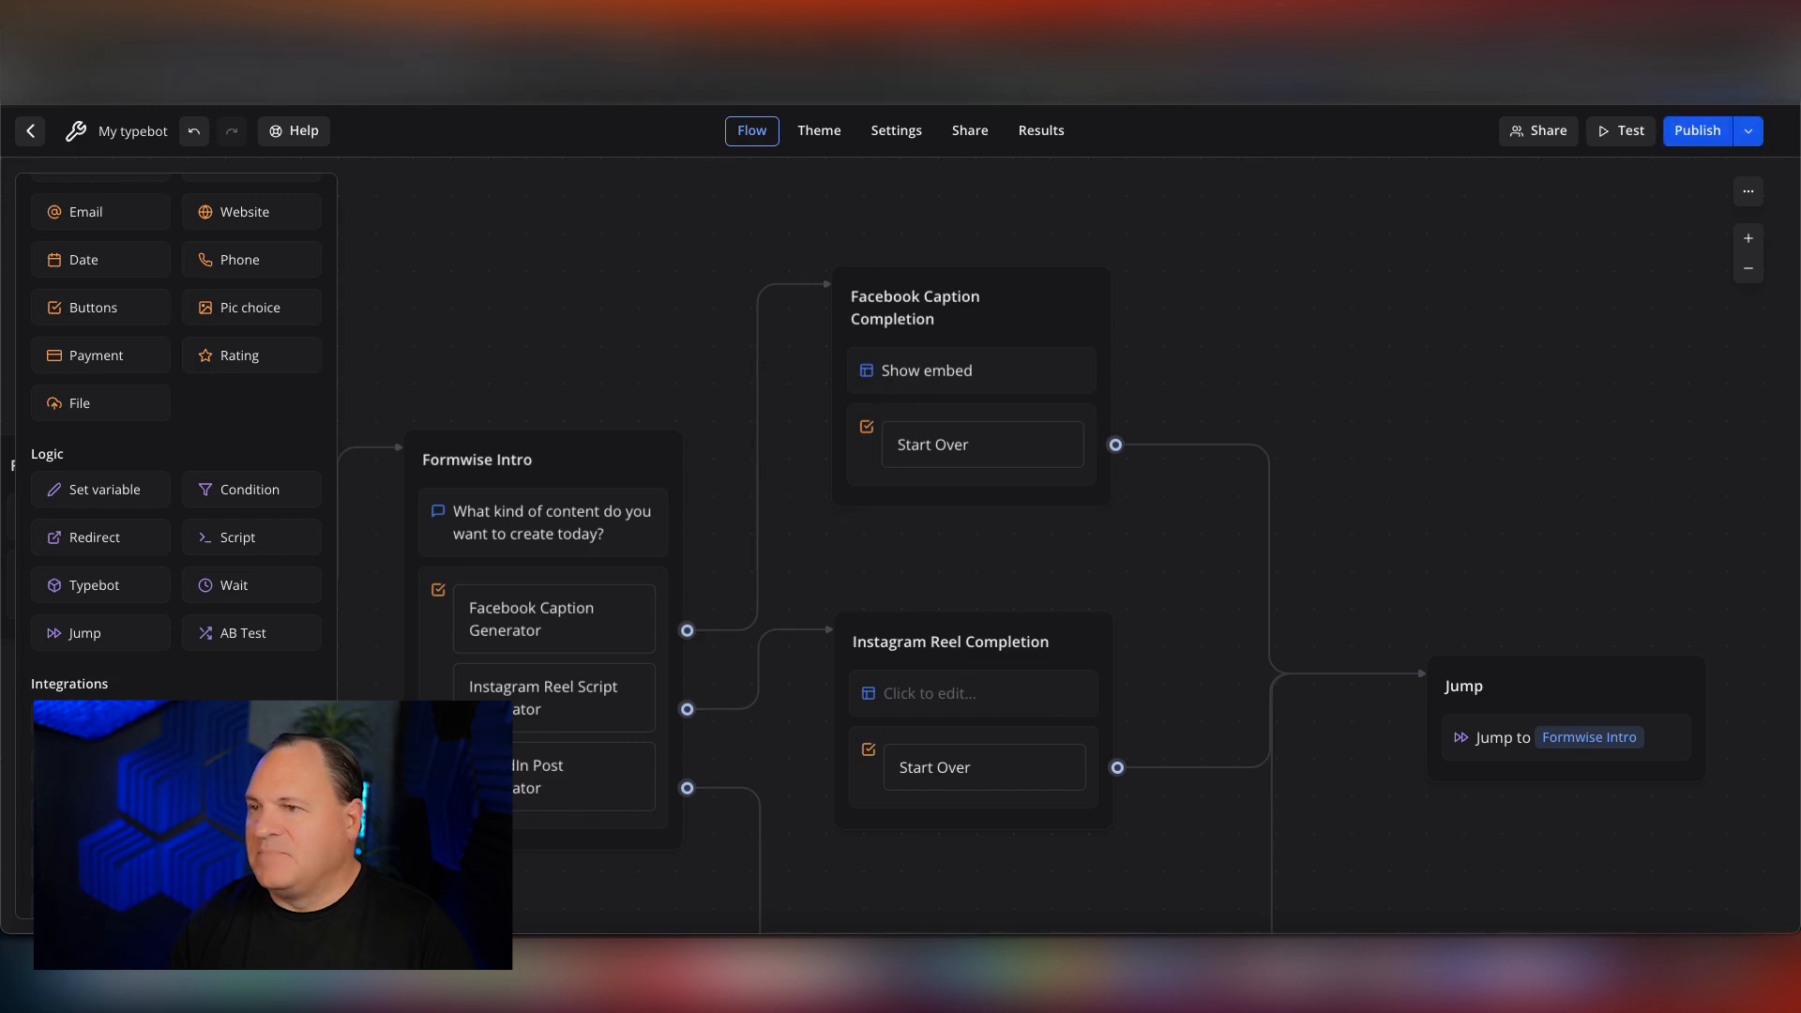
Switch to FormWise and copy the direct link from the Instagram Reels Script Generator's sharing options.
click(375, 47)
scroll(332, 293, up, 2)
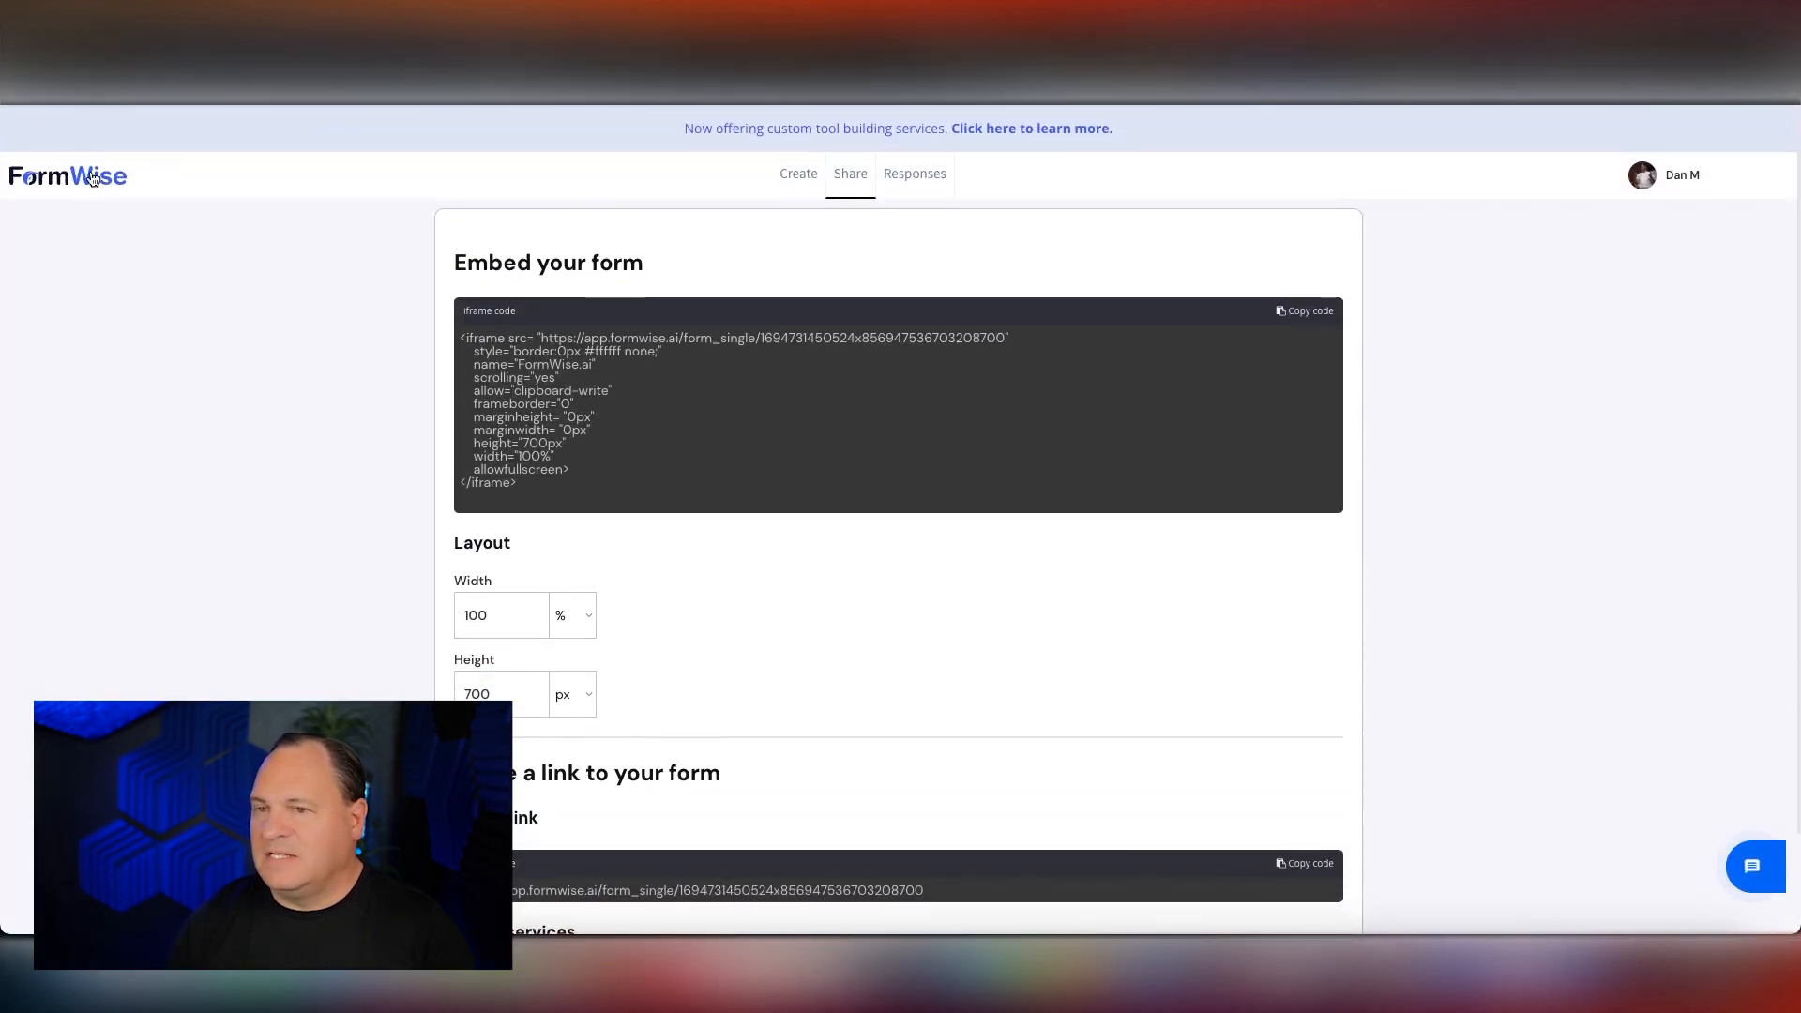
click(93, 179)
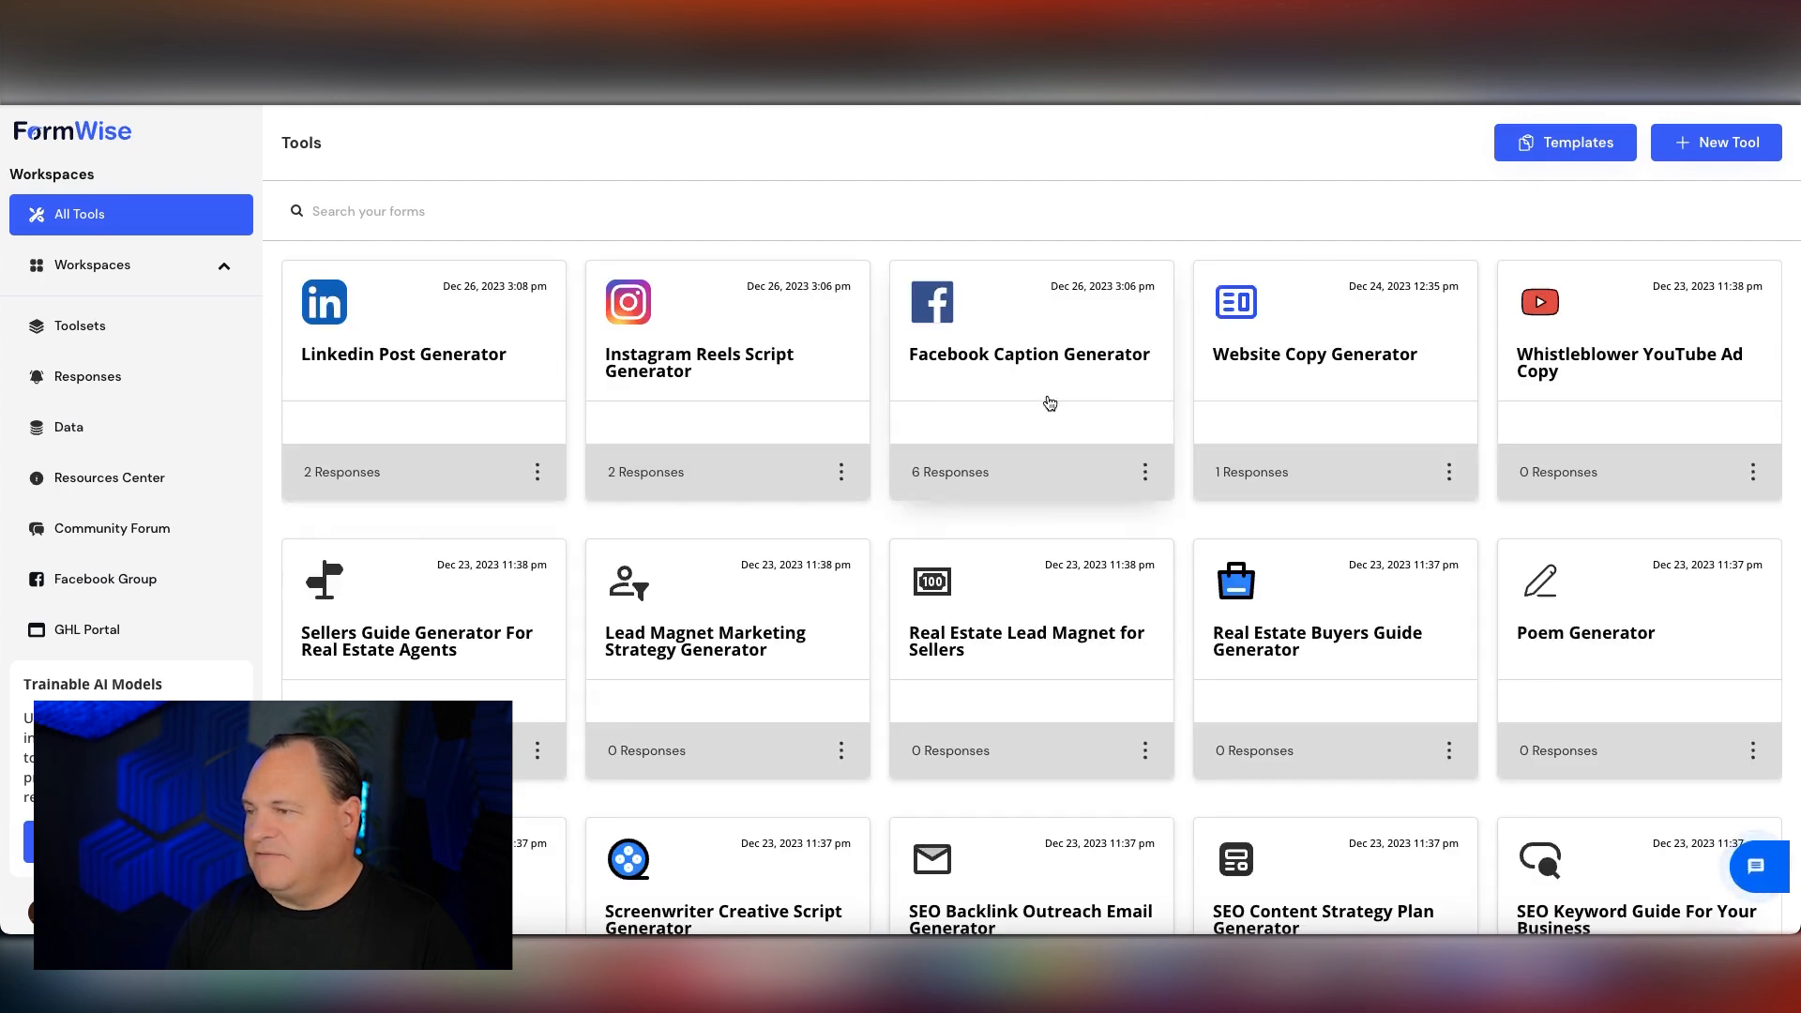
click(840, 475)
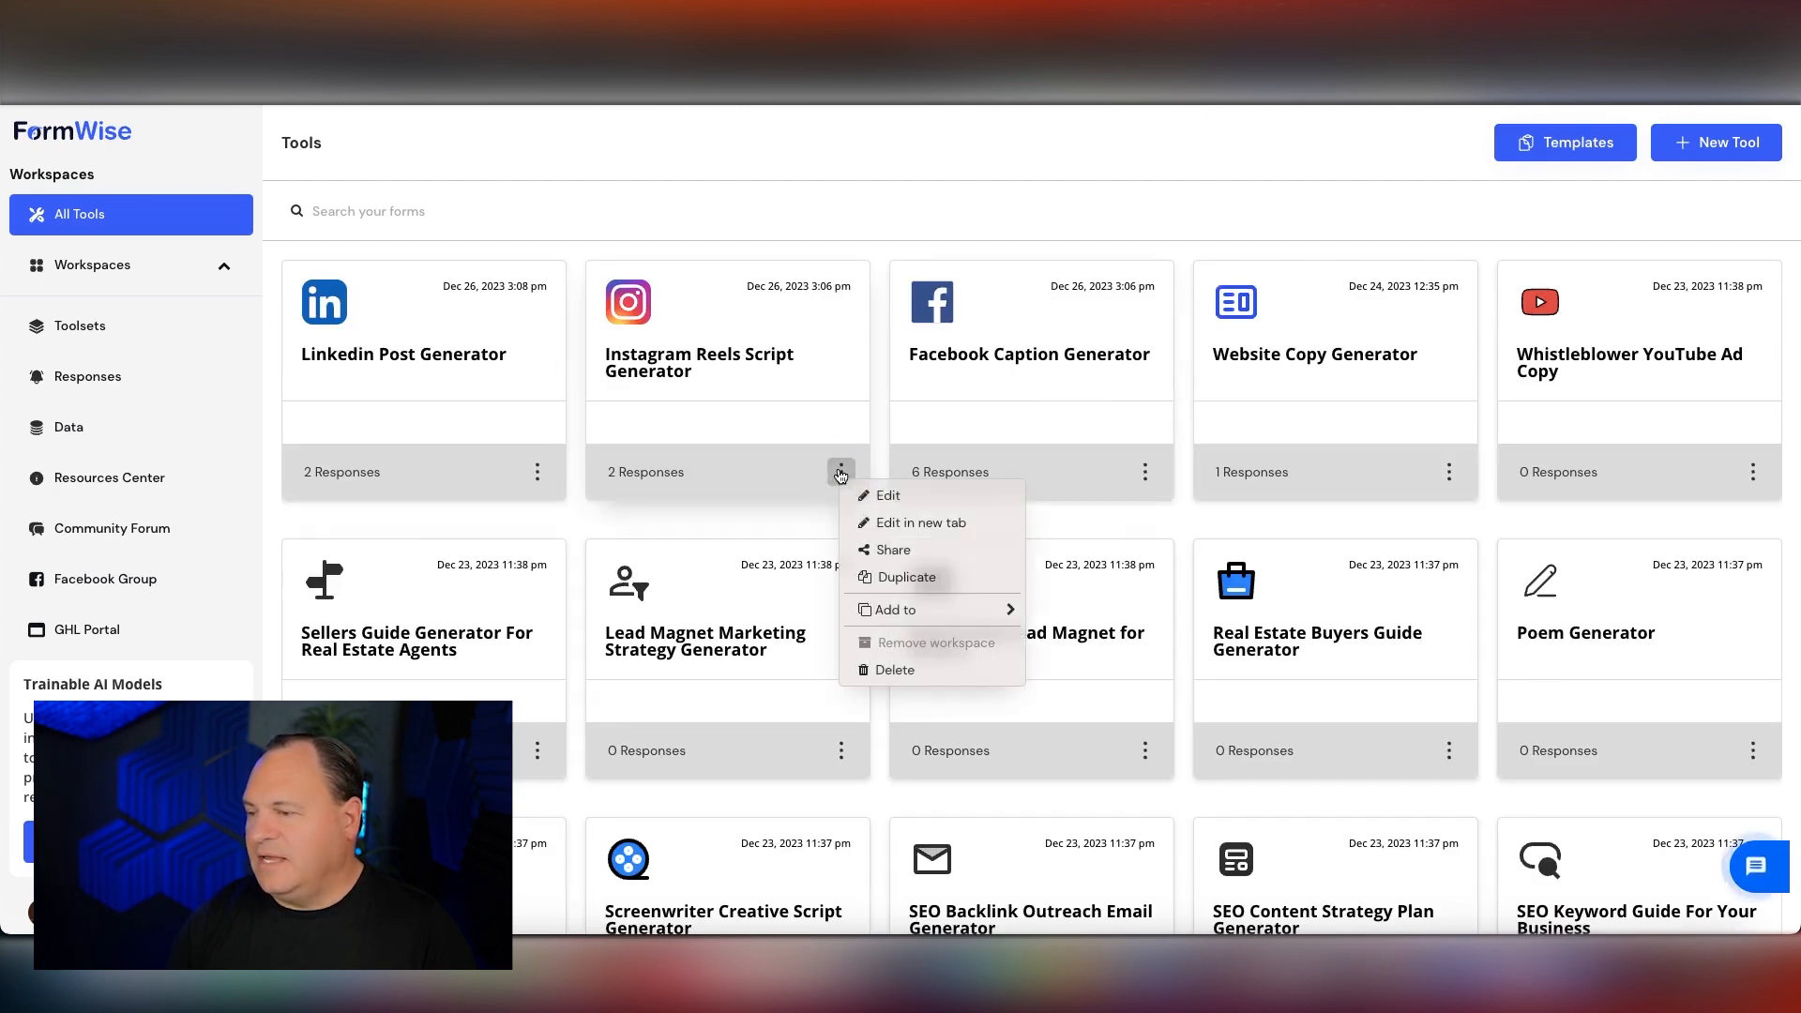
click(868, 549)
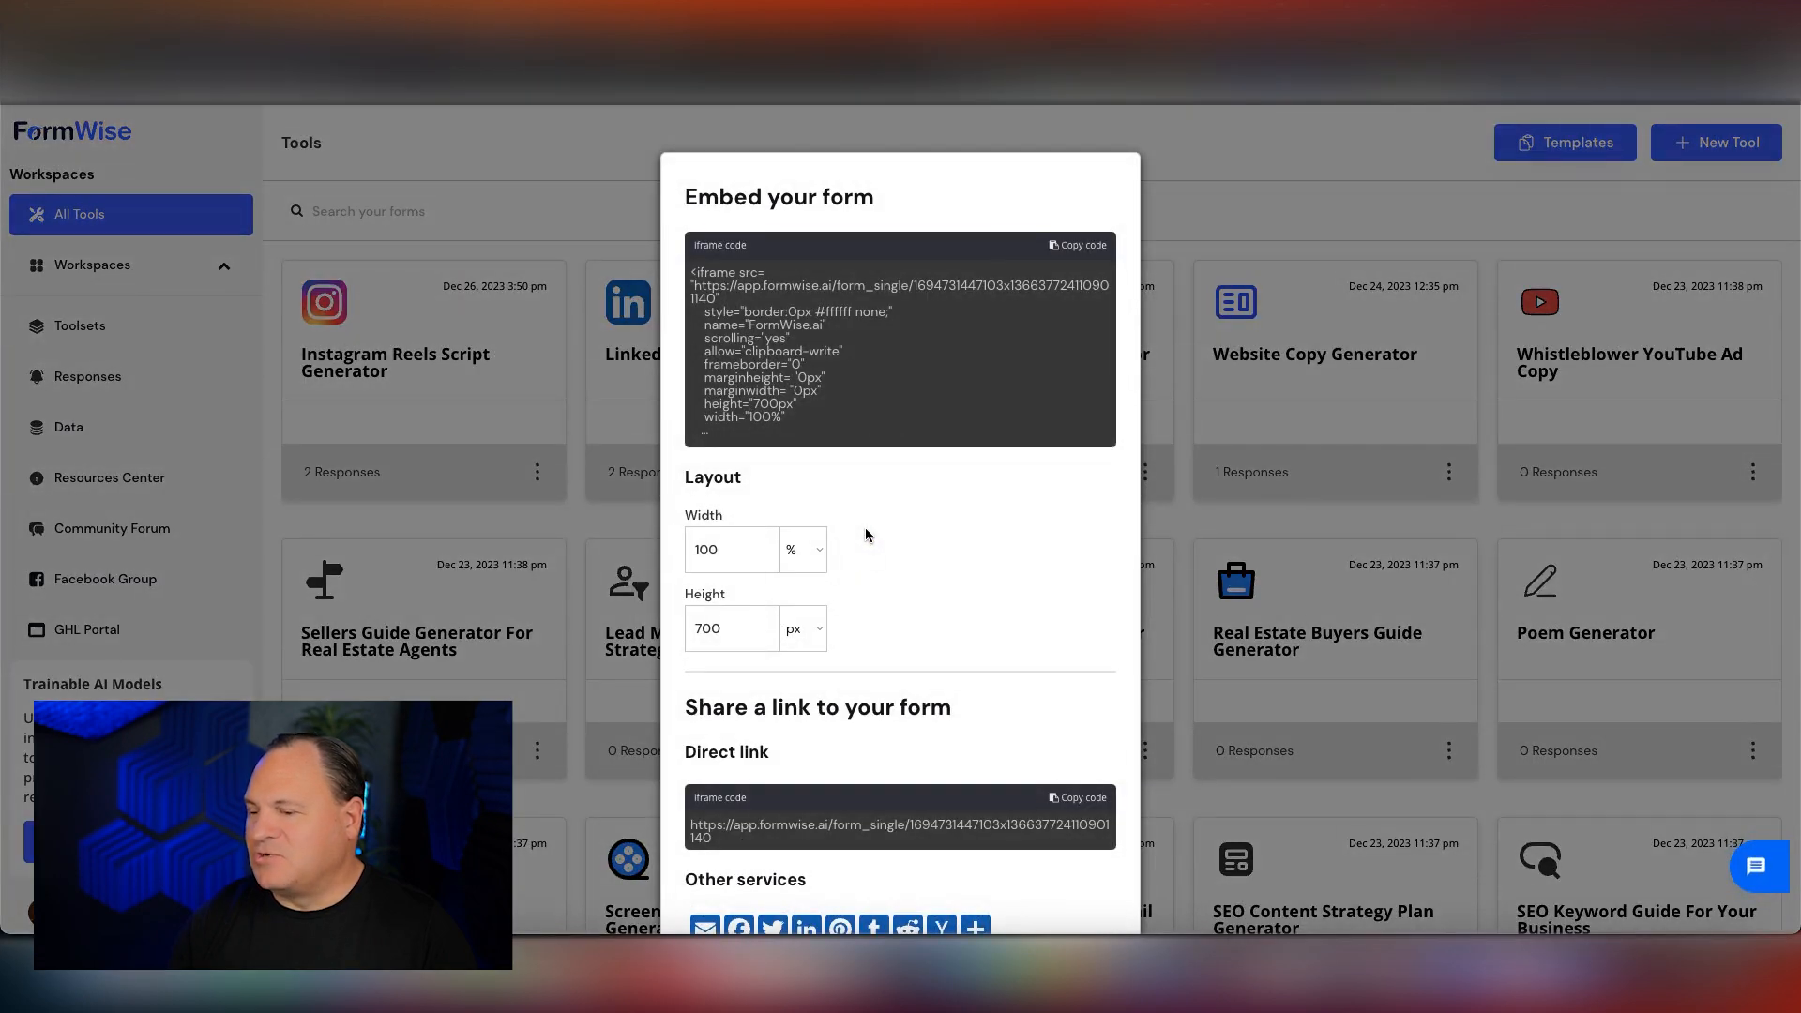
scroll(864, 529, down, 1)
click(1075, 747)
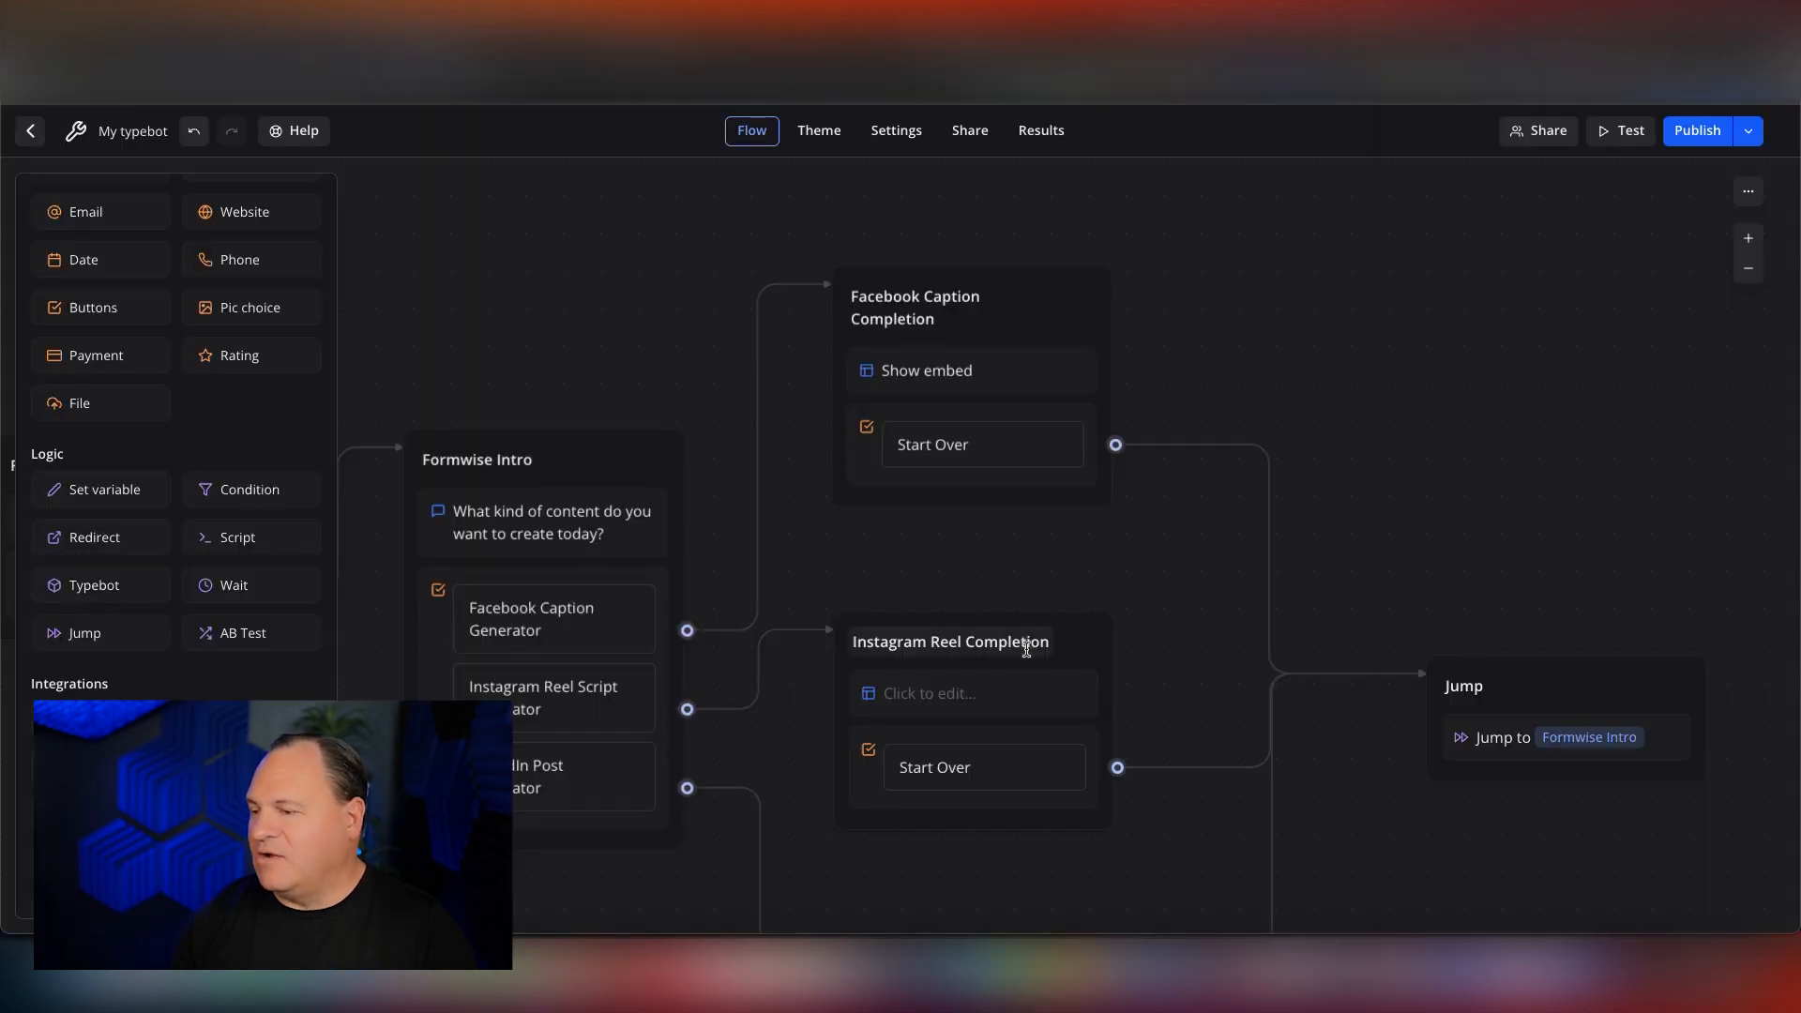
In Typebot, paste the copied link into the Instagram Reel Completion group's embed block and set its height to 600 px.
scroll(1022, 647, down, 3)
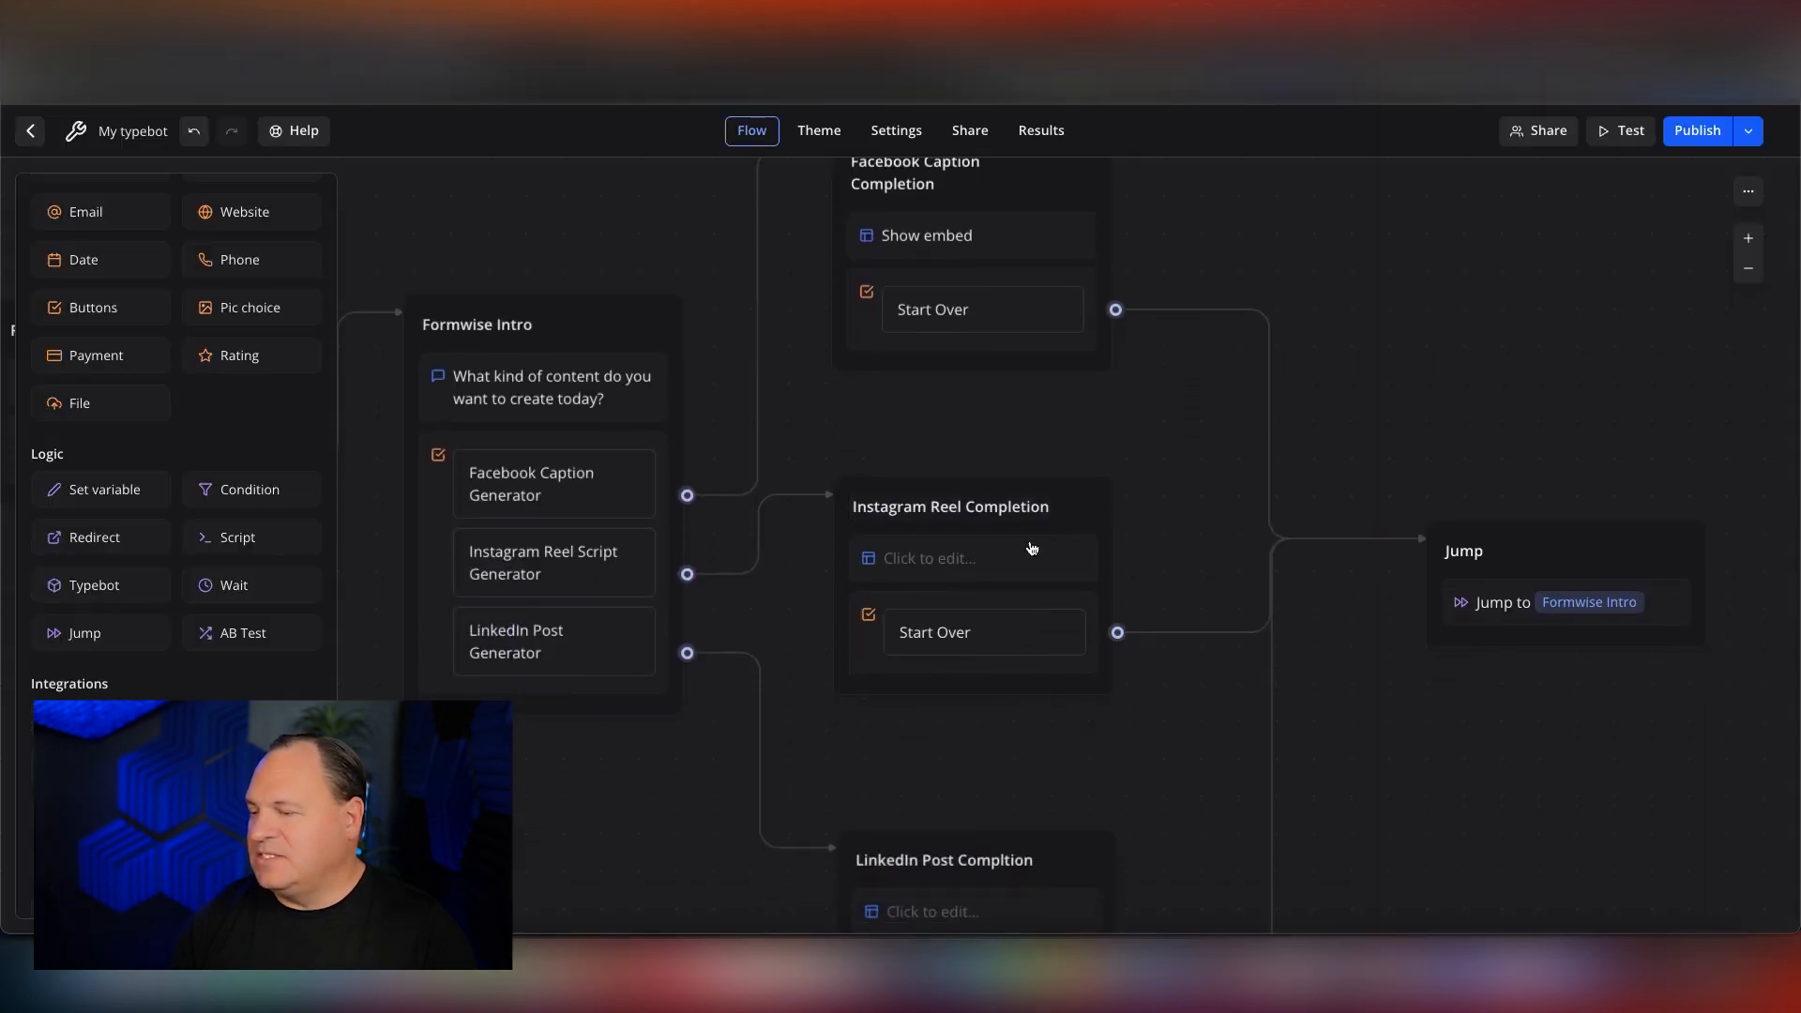
click(957, 559)
key(ctrl+v)
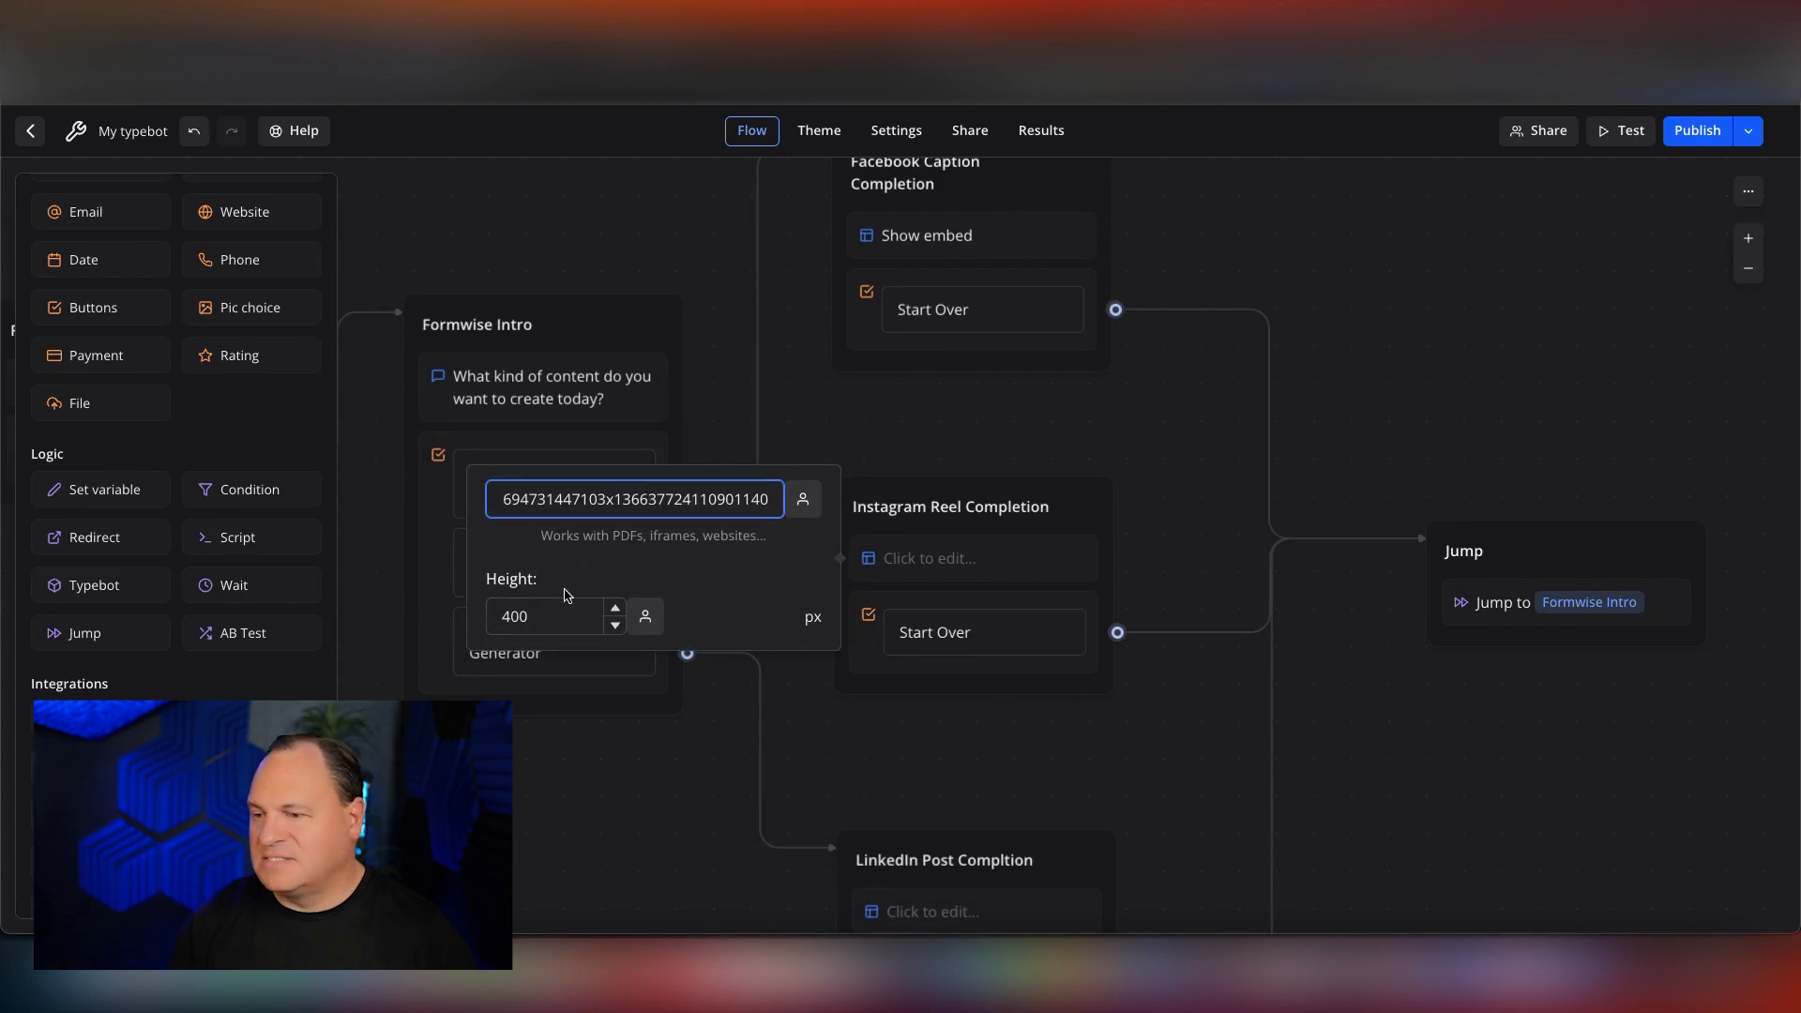
double_click(541, 617)
text(600)
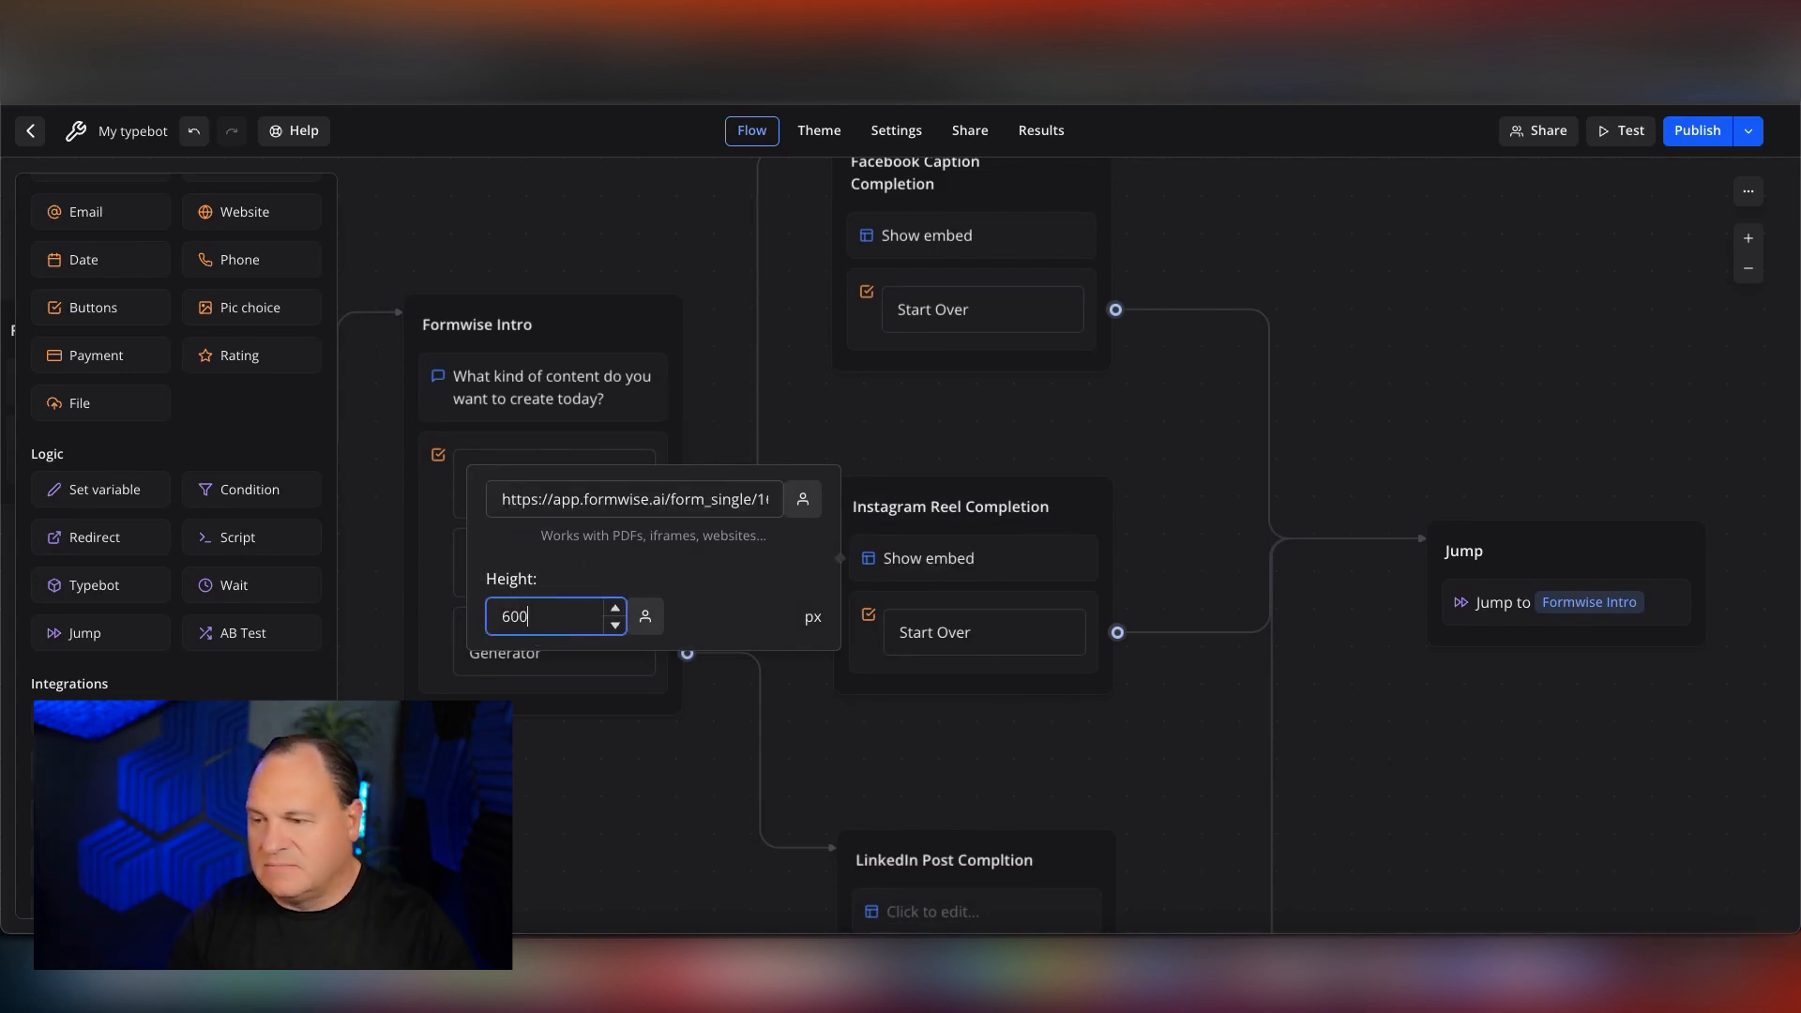
click(776, 701)
Switch to FormWise and copy the direct link from the Linkedin Post Generator's sharing options.
scroll(806, 684, down, 3)
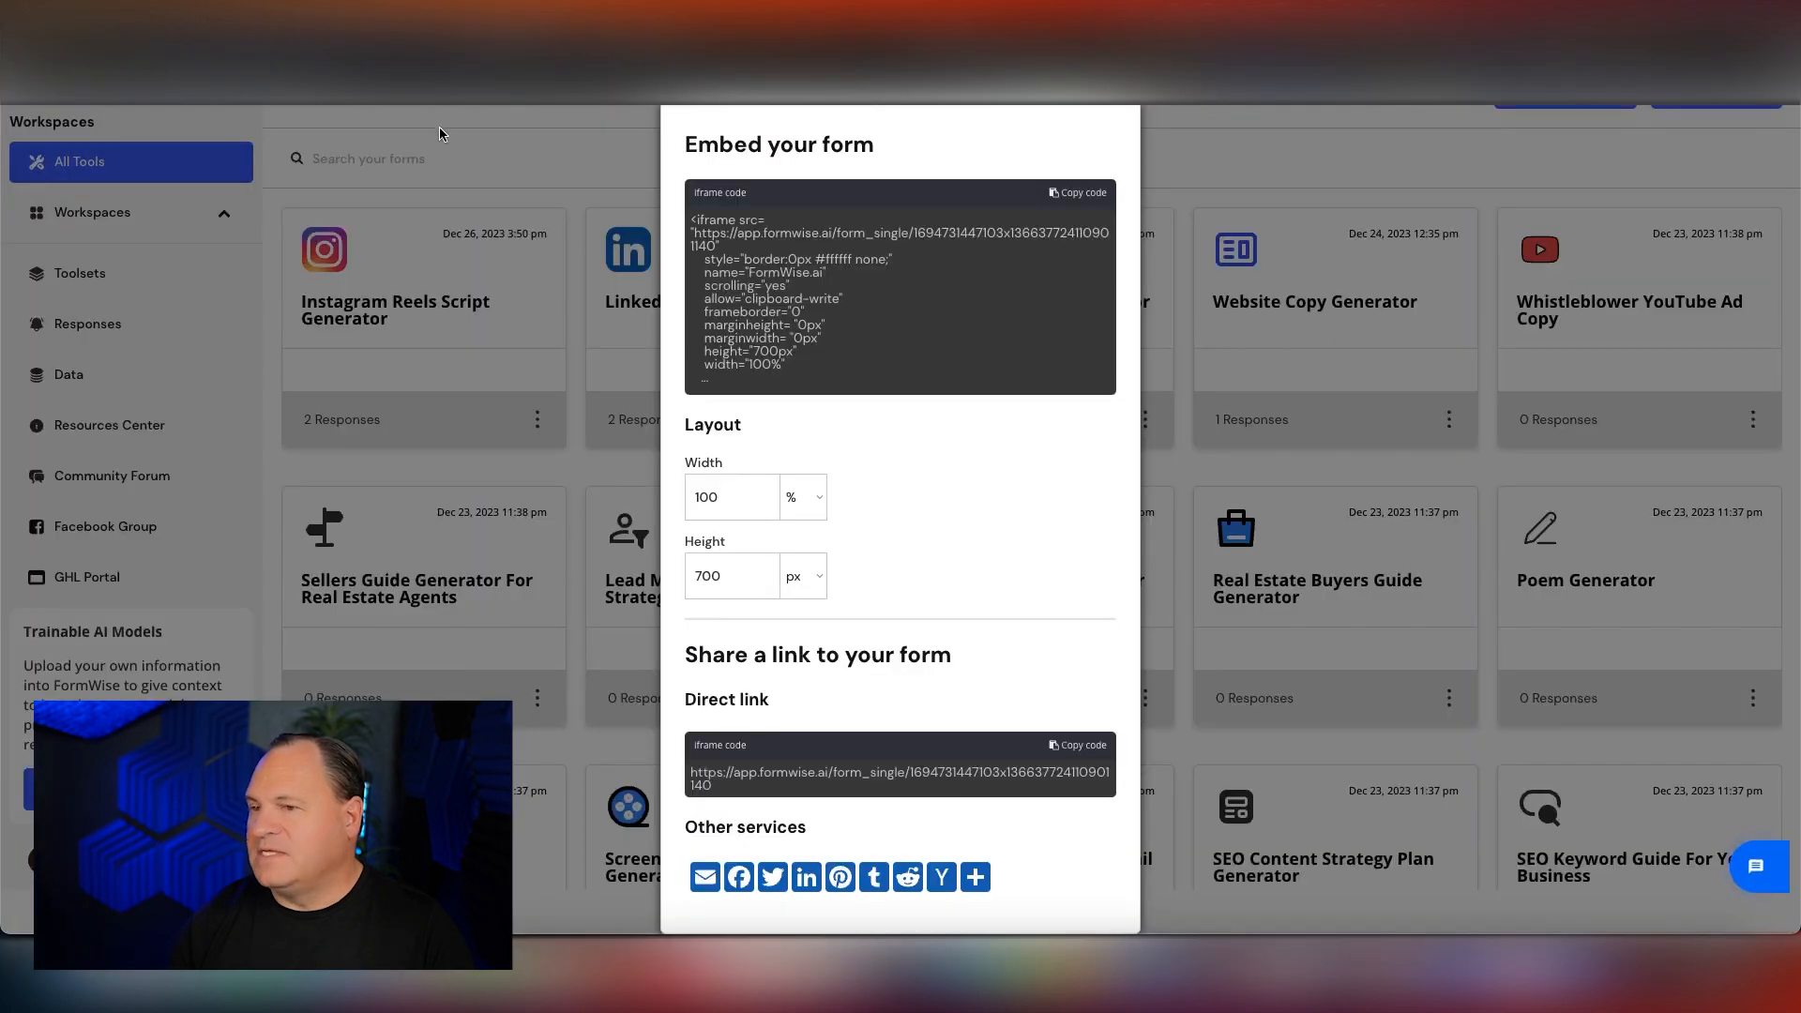
click(426, 132)
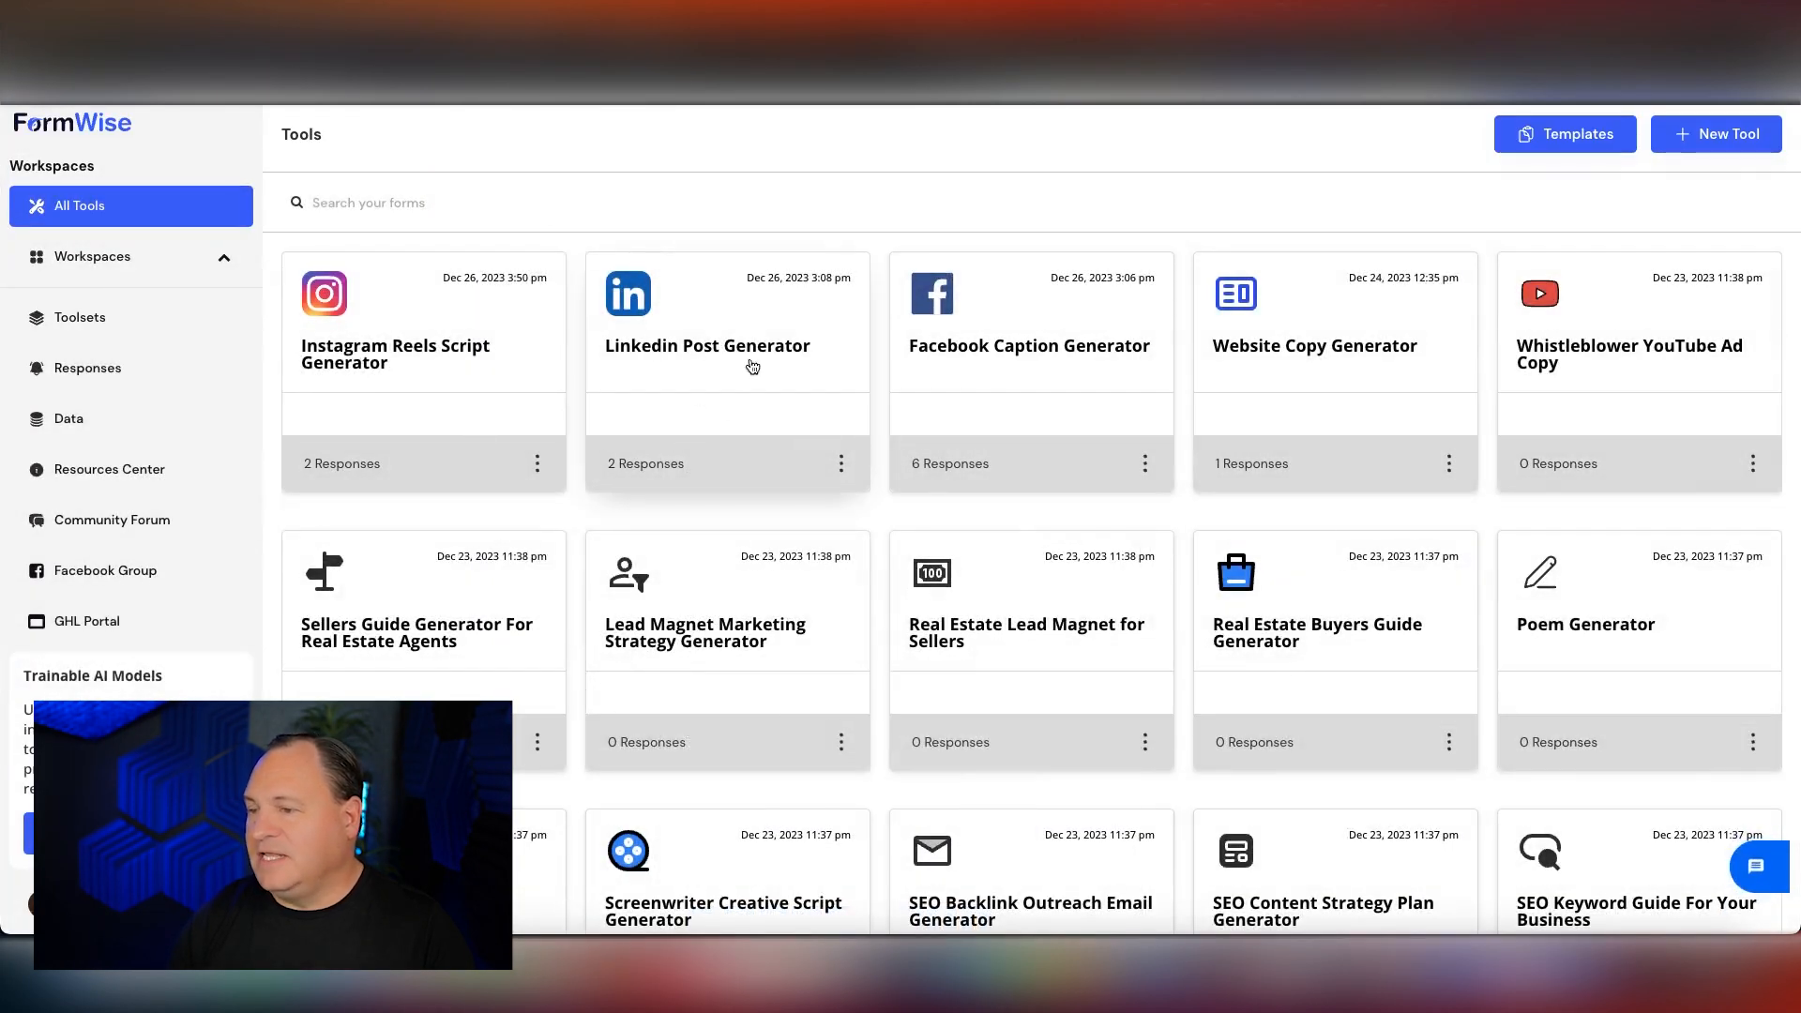
click(840, 464)
click(898, 540)
click(1083, 754)
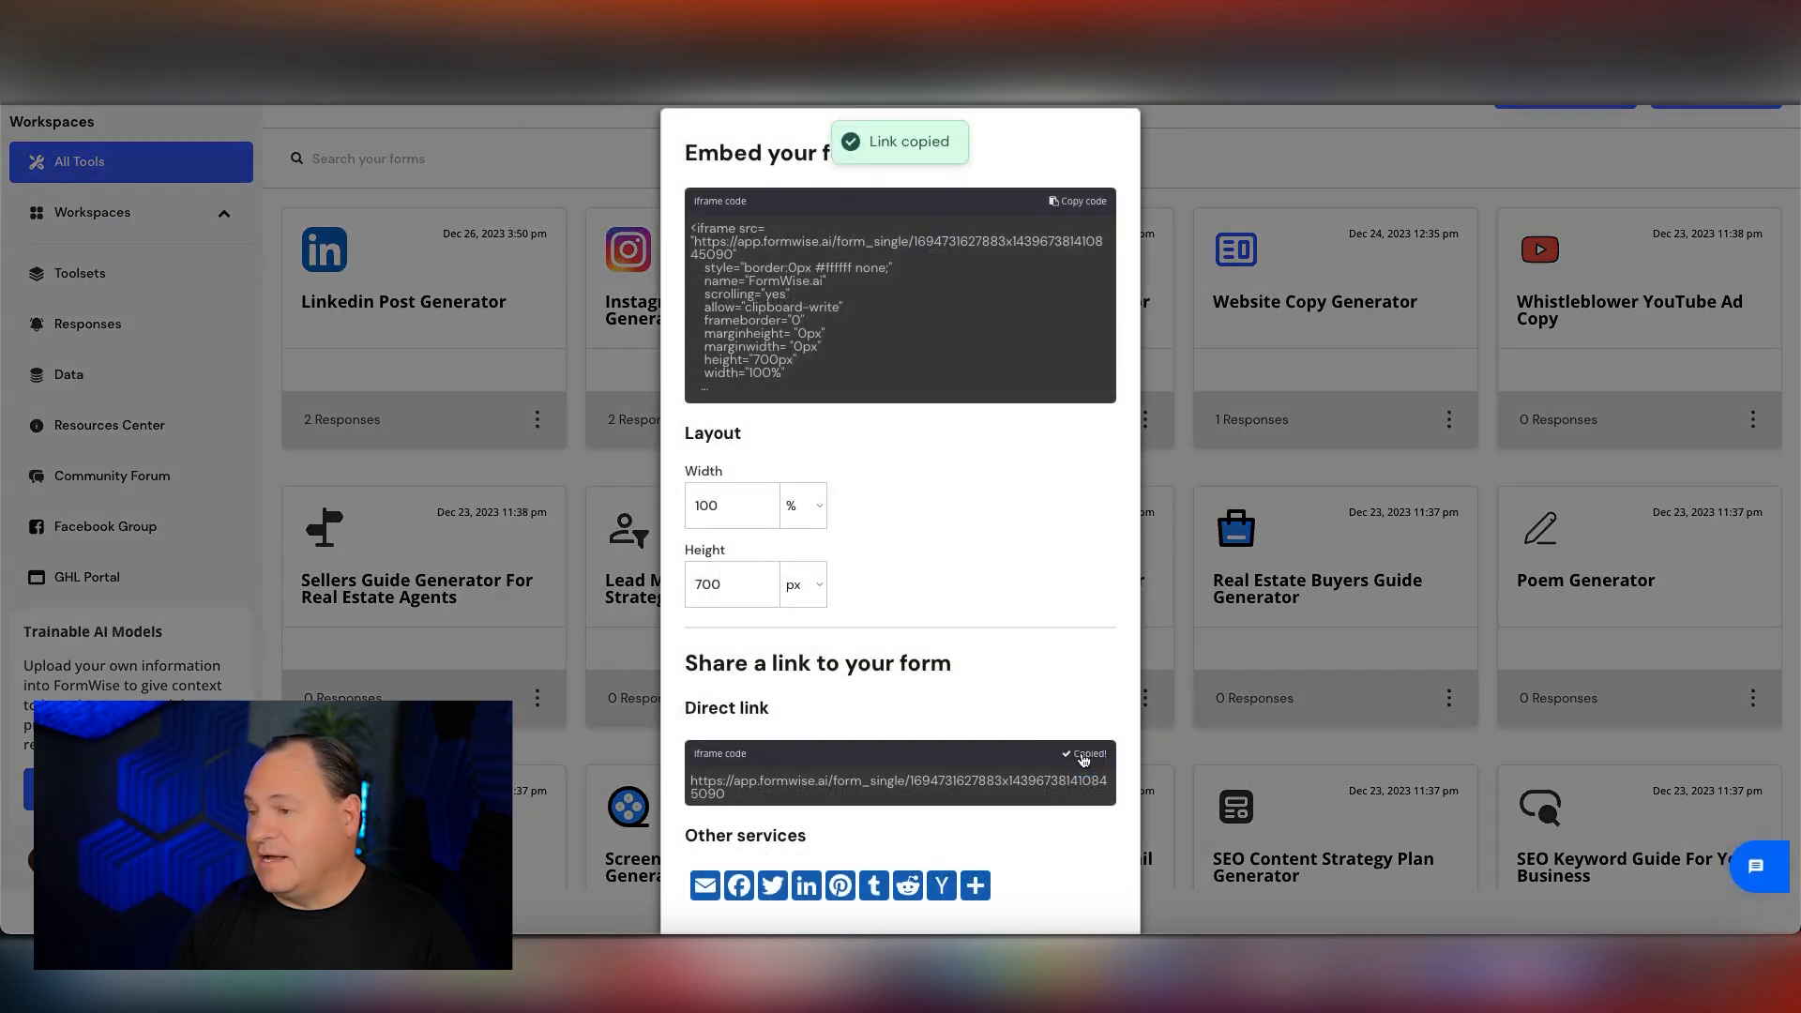
Return to Typebot, paste the copied link into the LinkedIn post completion group's embed block and adjust the embed height.
click(542, 194)
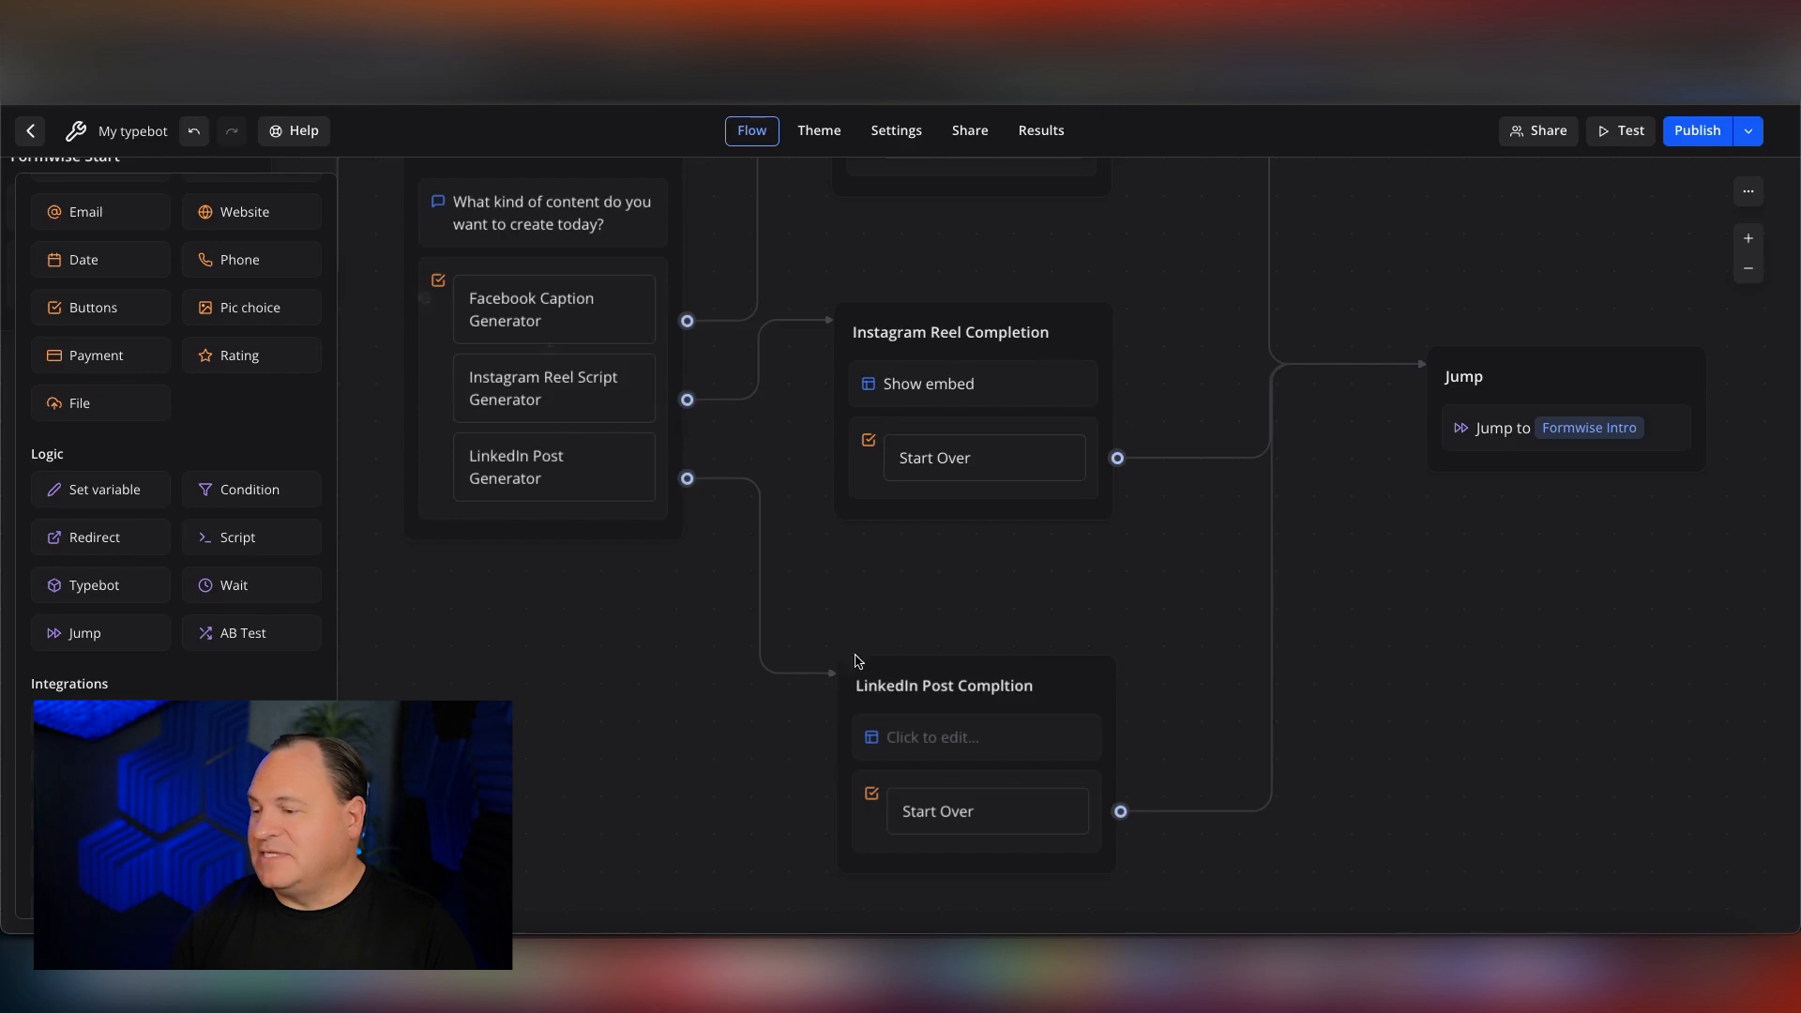
click(978, 754)
click(654, 677)
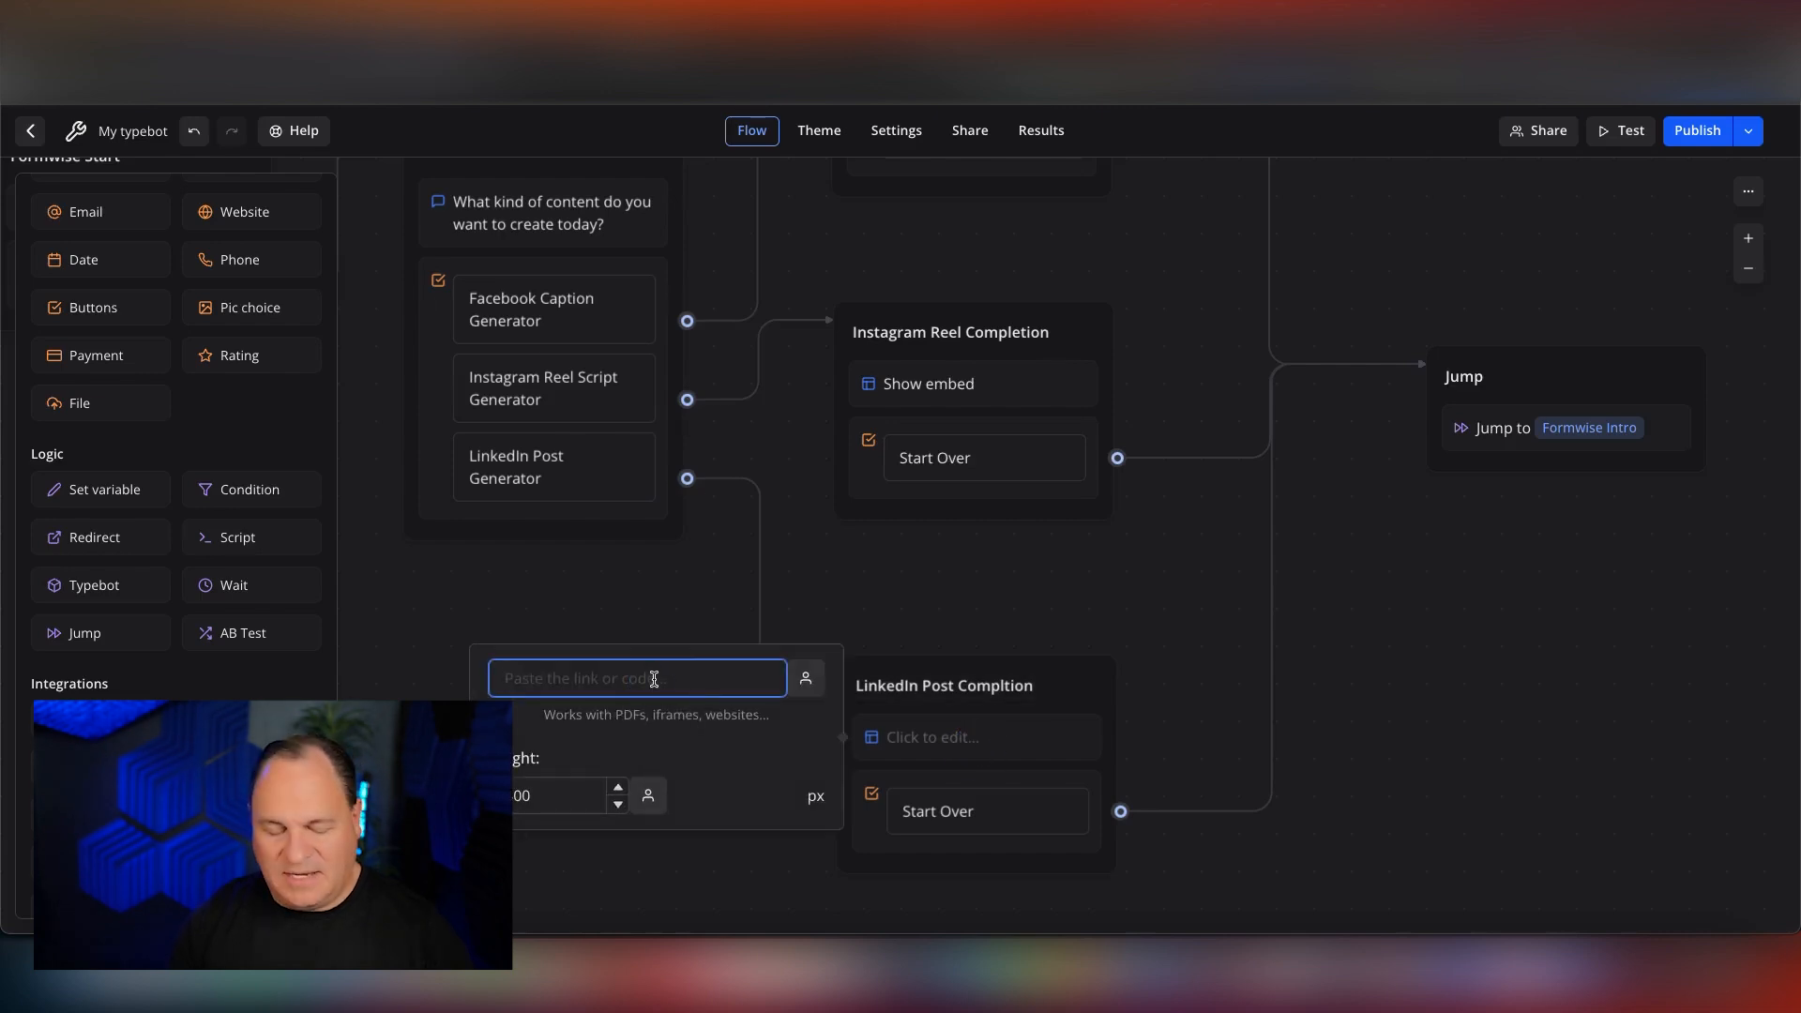
key(ctrl+v)
click(563, 797)
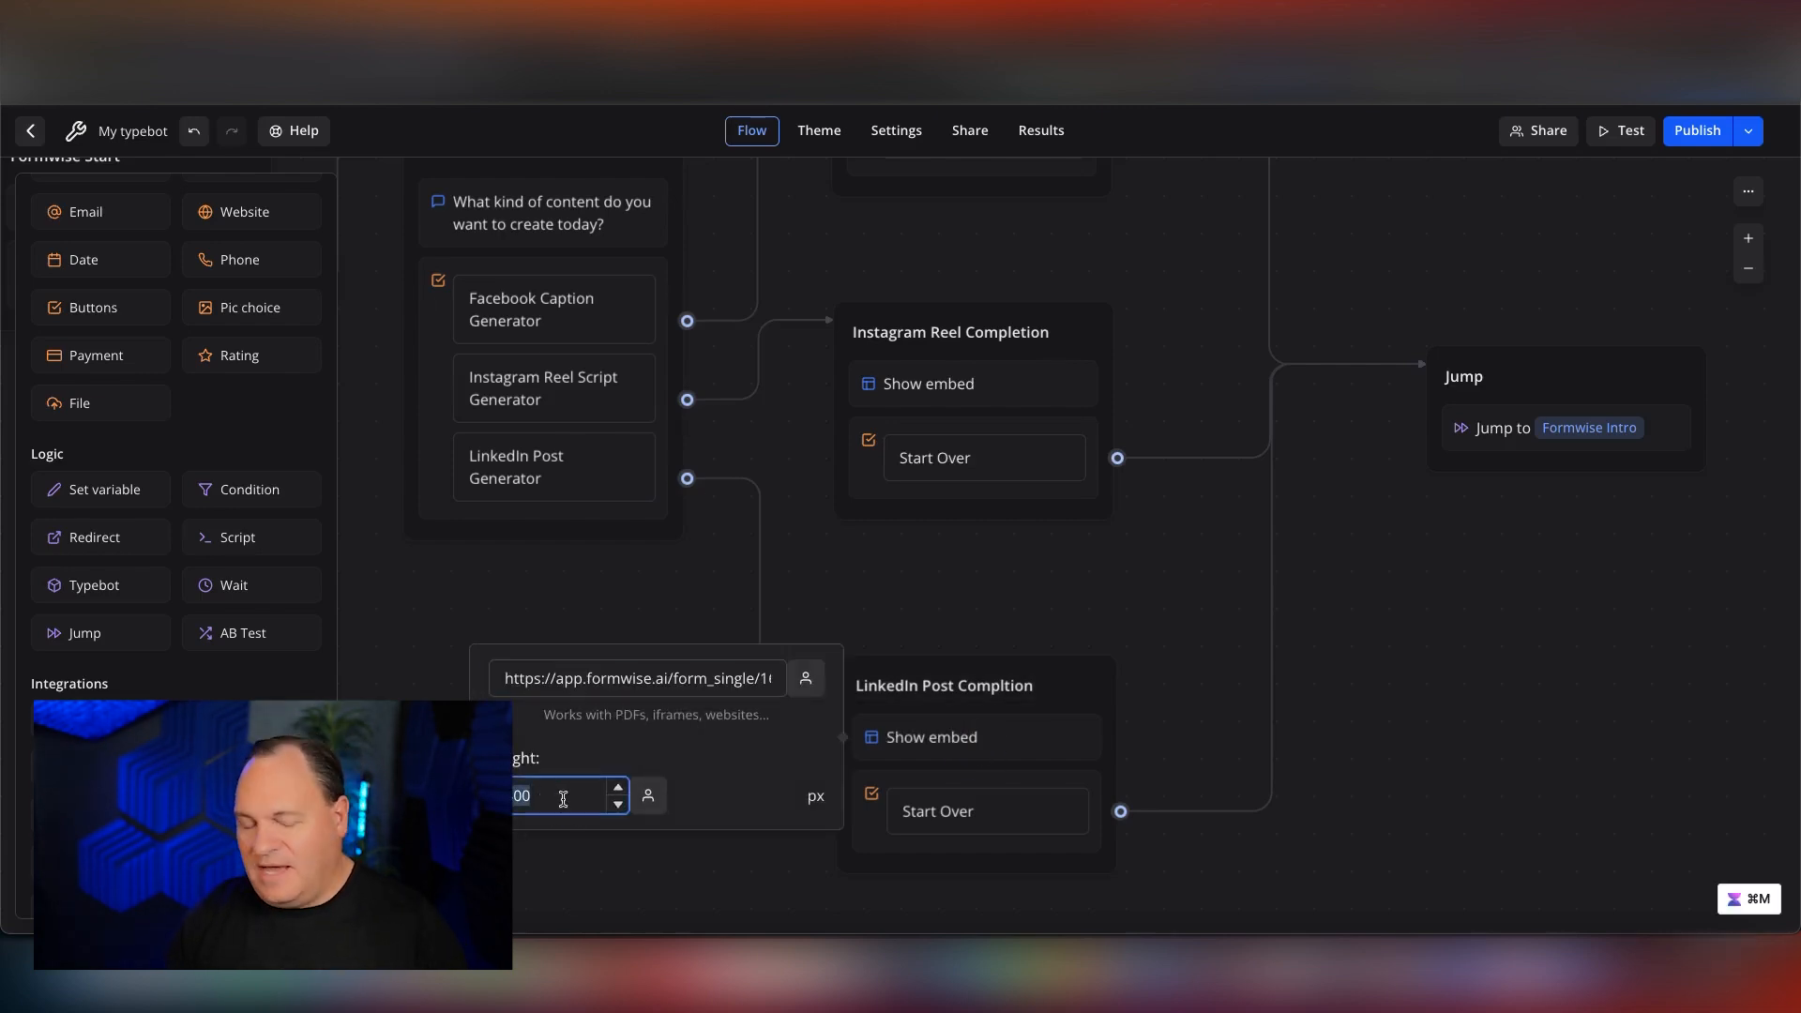
key(BackSpace)
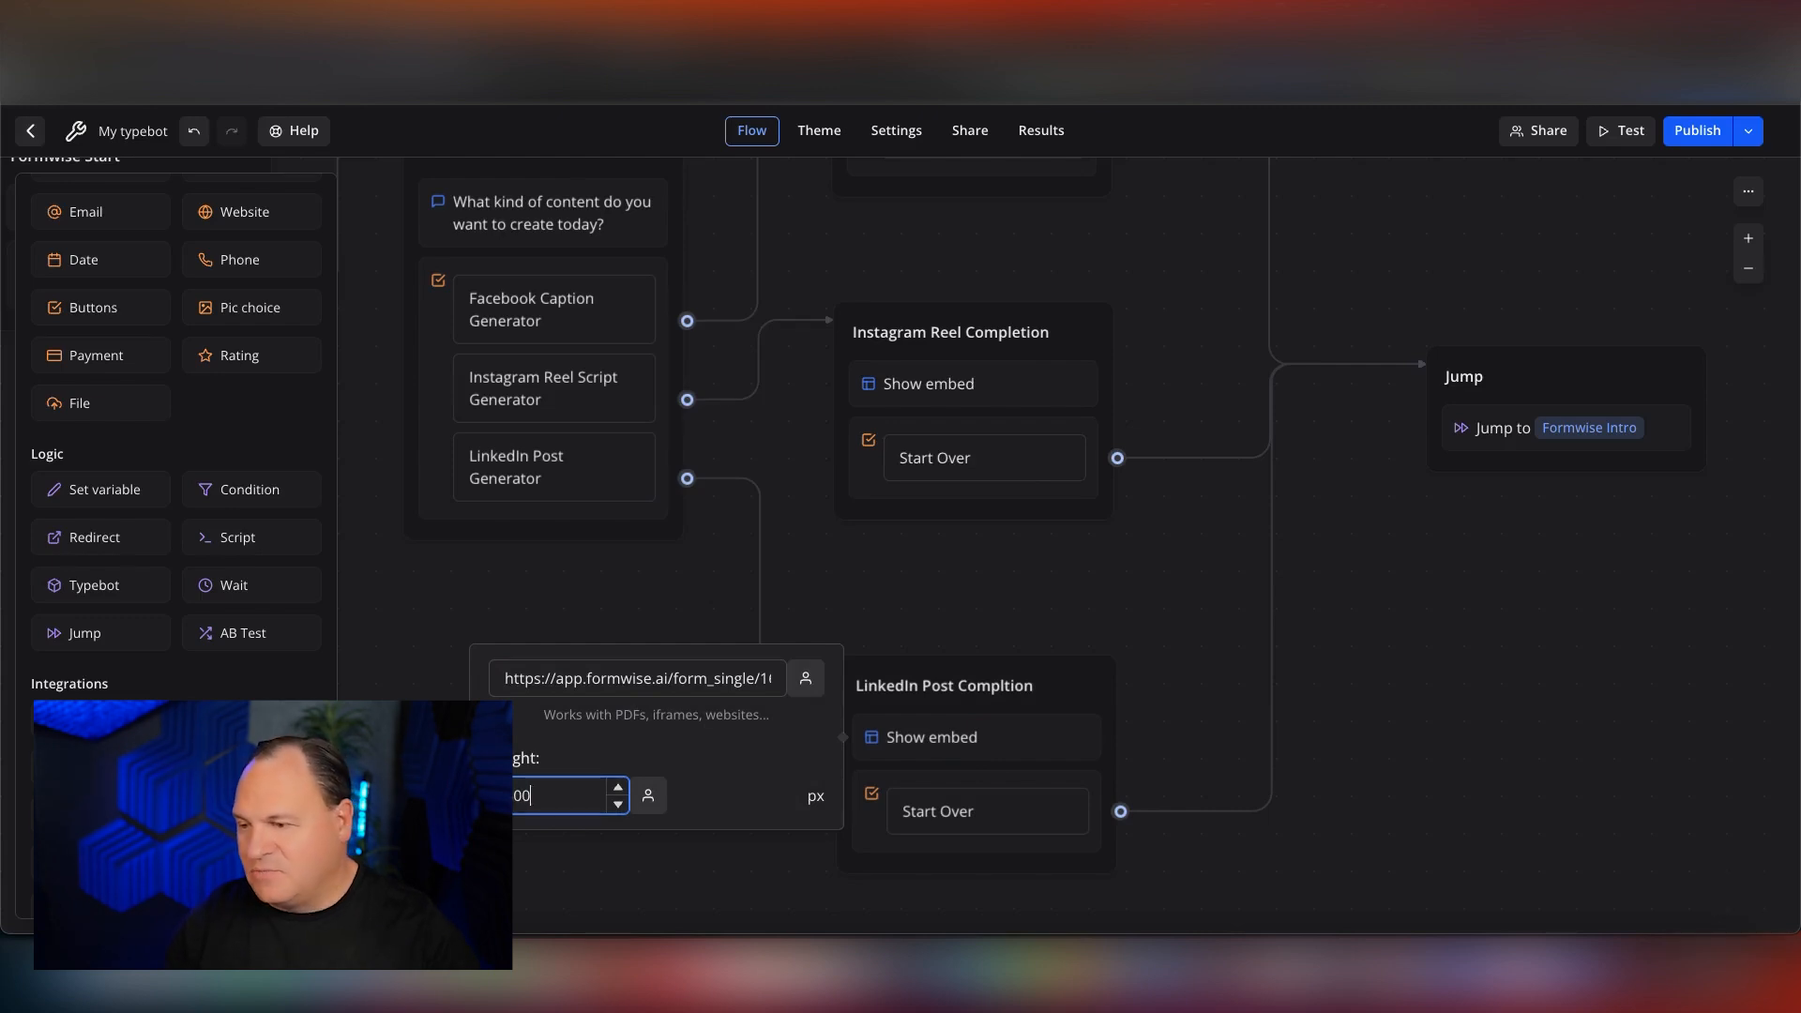
click(580, 622)
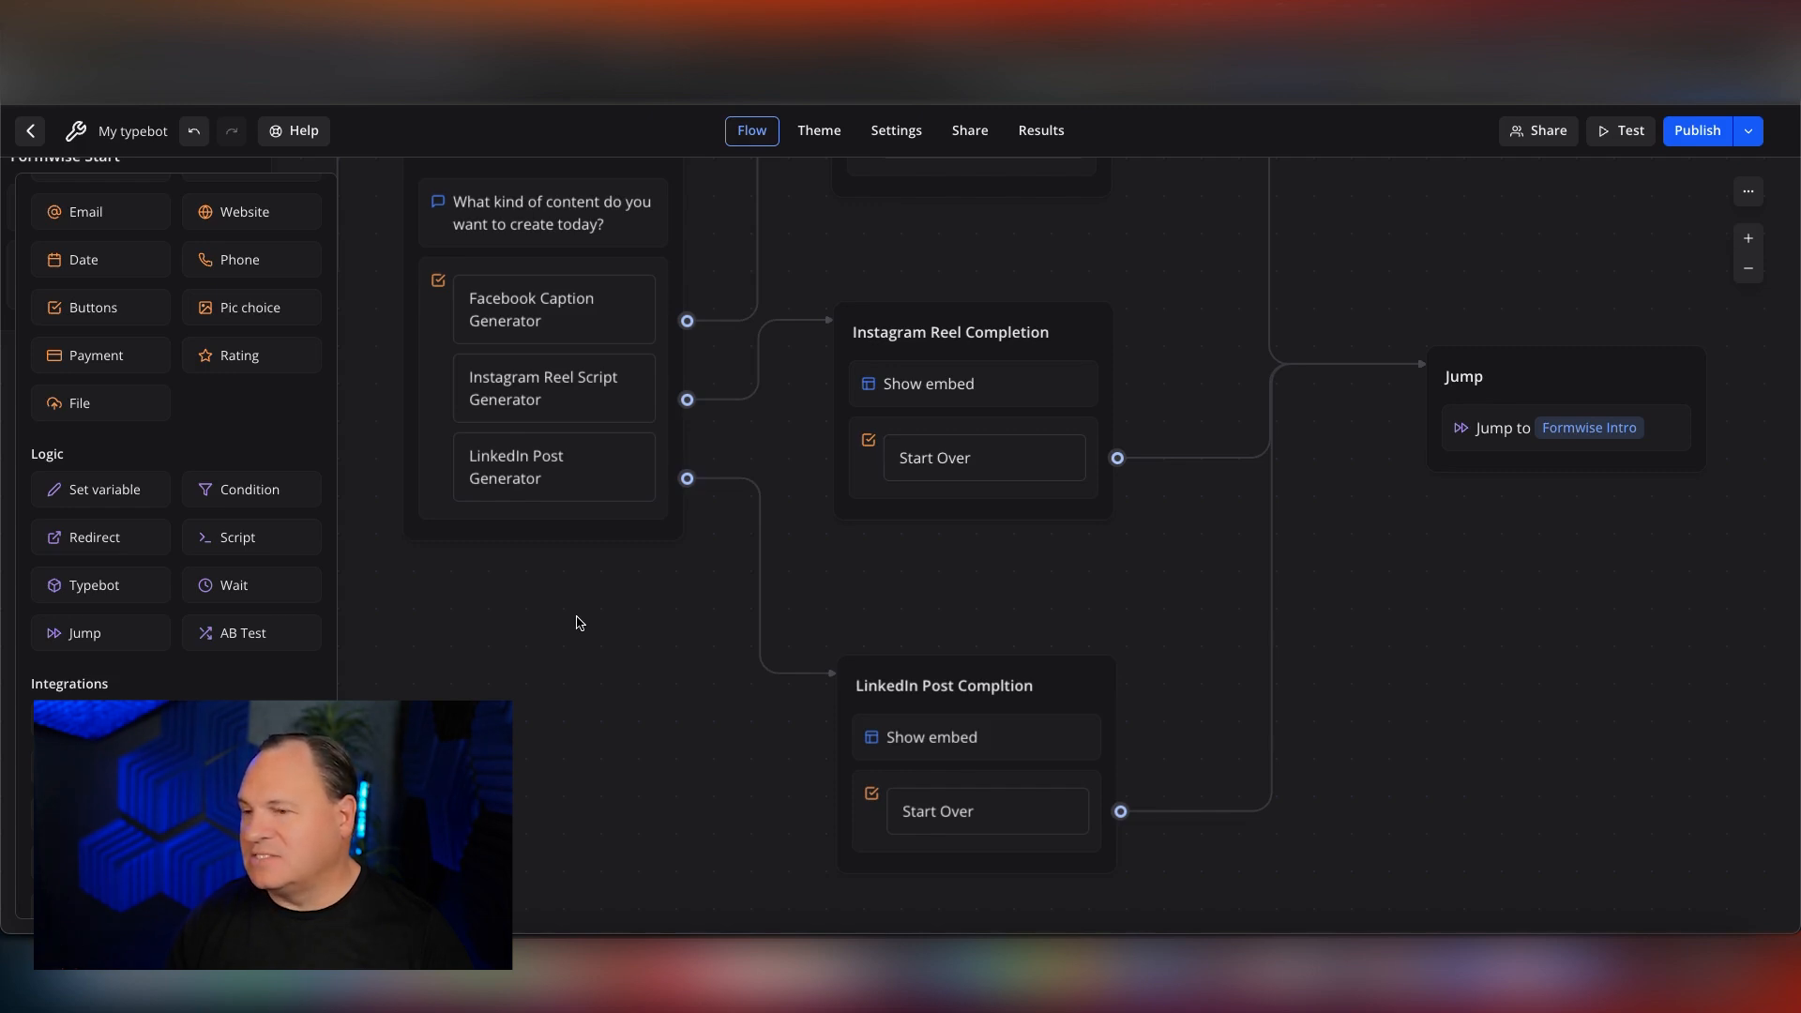
Look over the finished flow and publish the typebot's changes.
scroll(665, 548, up, 2)
scroll(664, 548, left, 2)
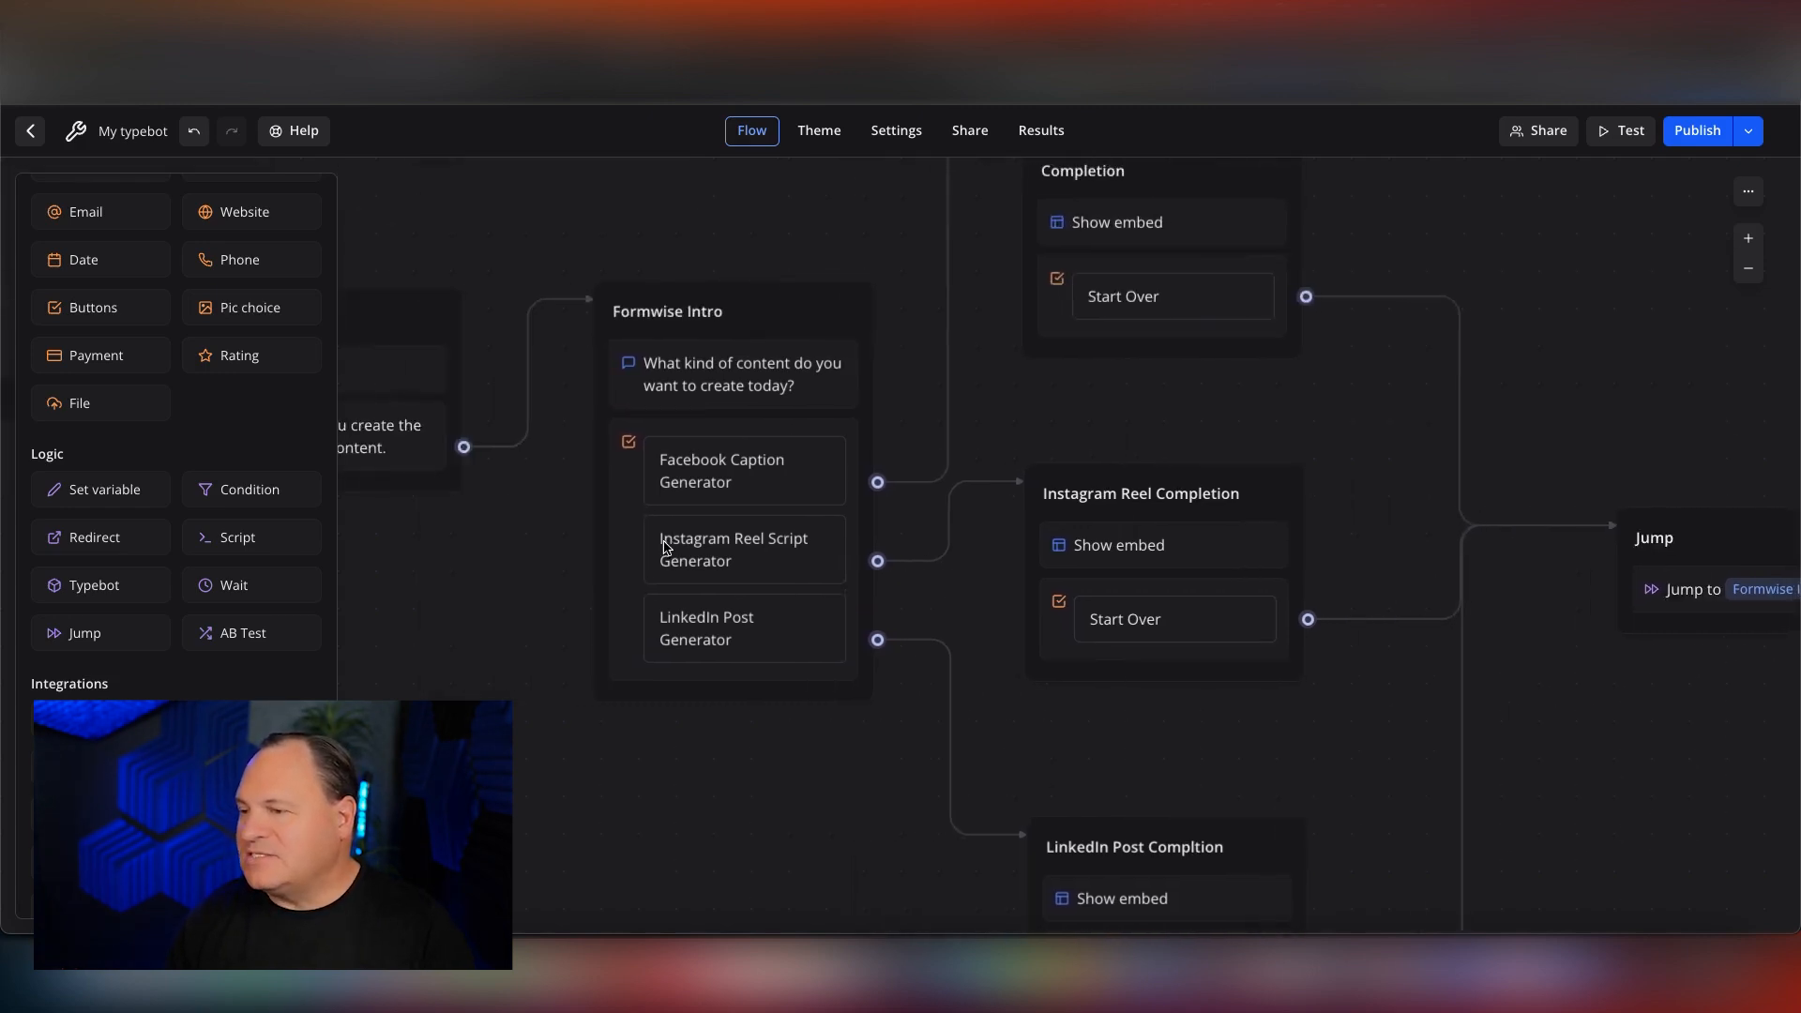
scroll(665, 548, right, 2)
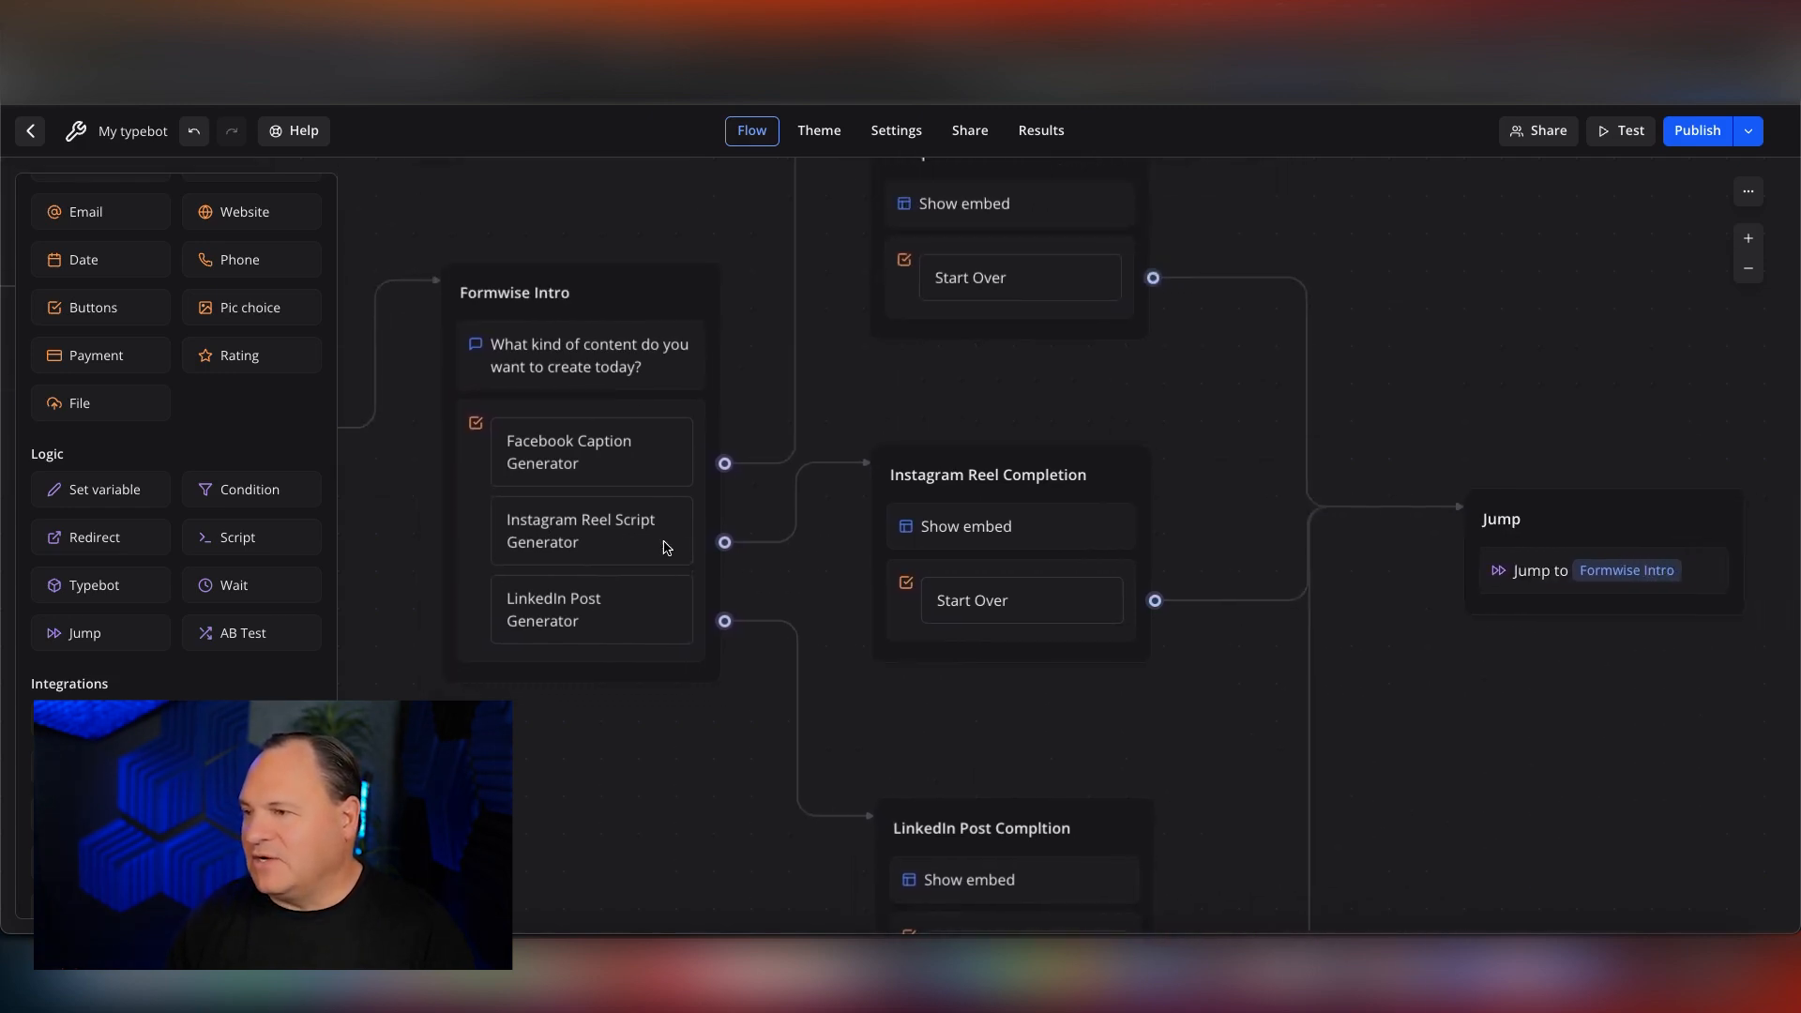
click(1686, 140)
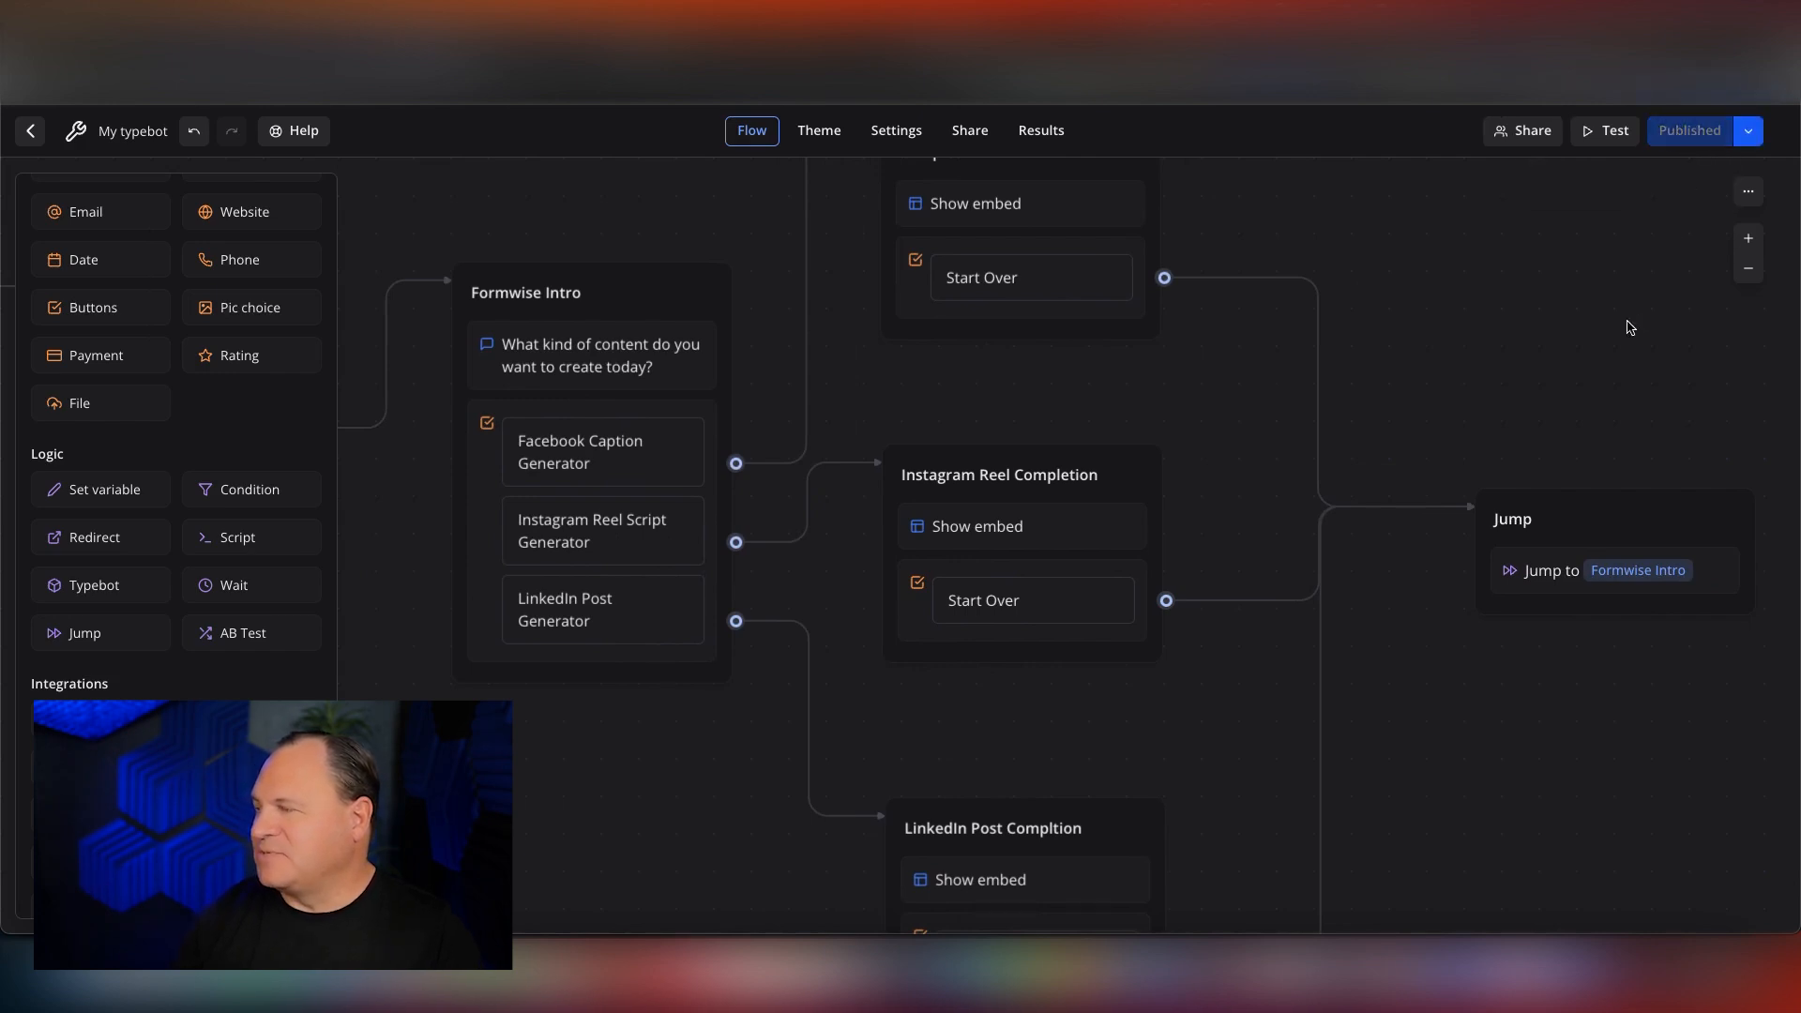
Test the bot with the Facebook Caption Generator option and submit the topic "Dog walking for fun and exercise".
click(1606, 131)
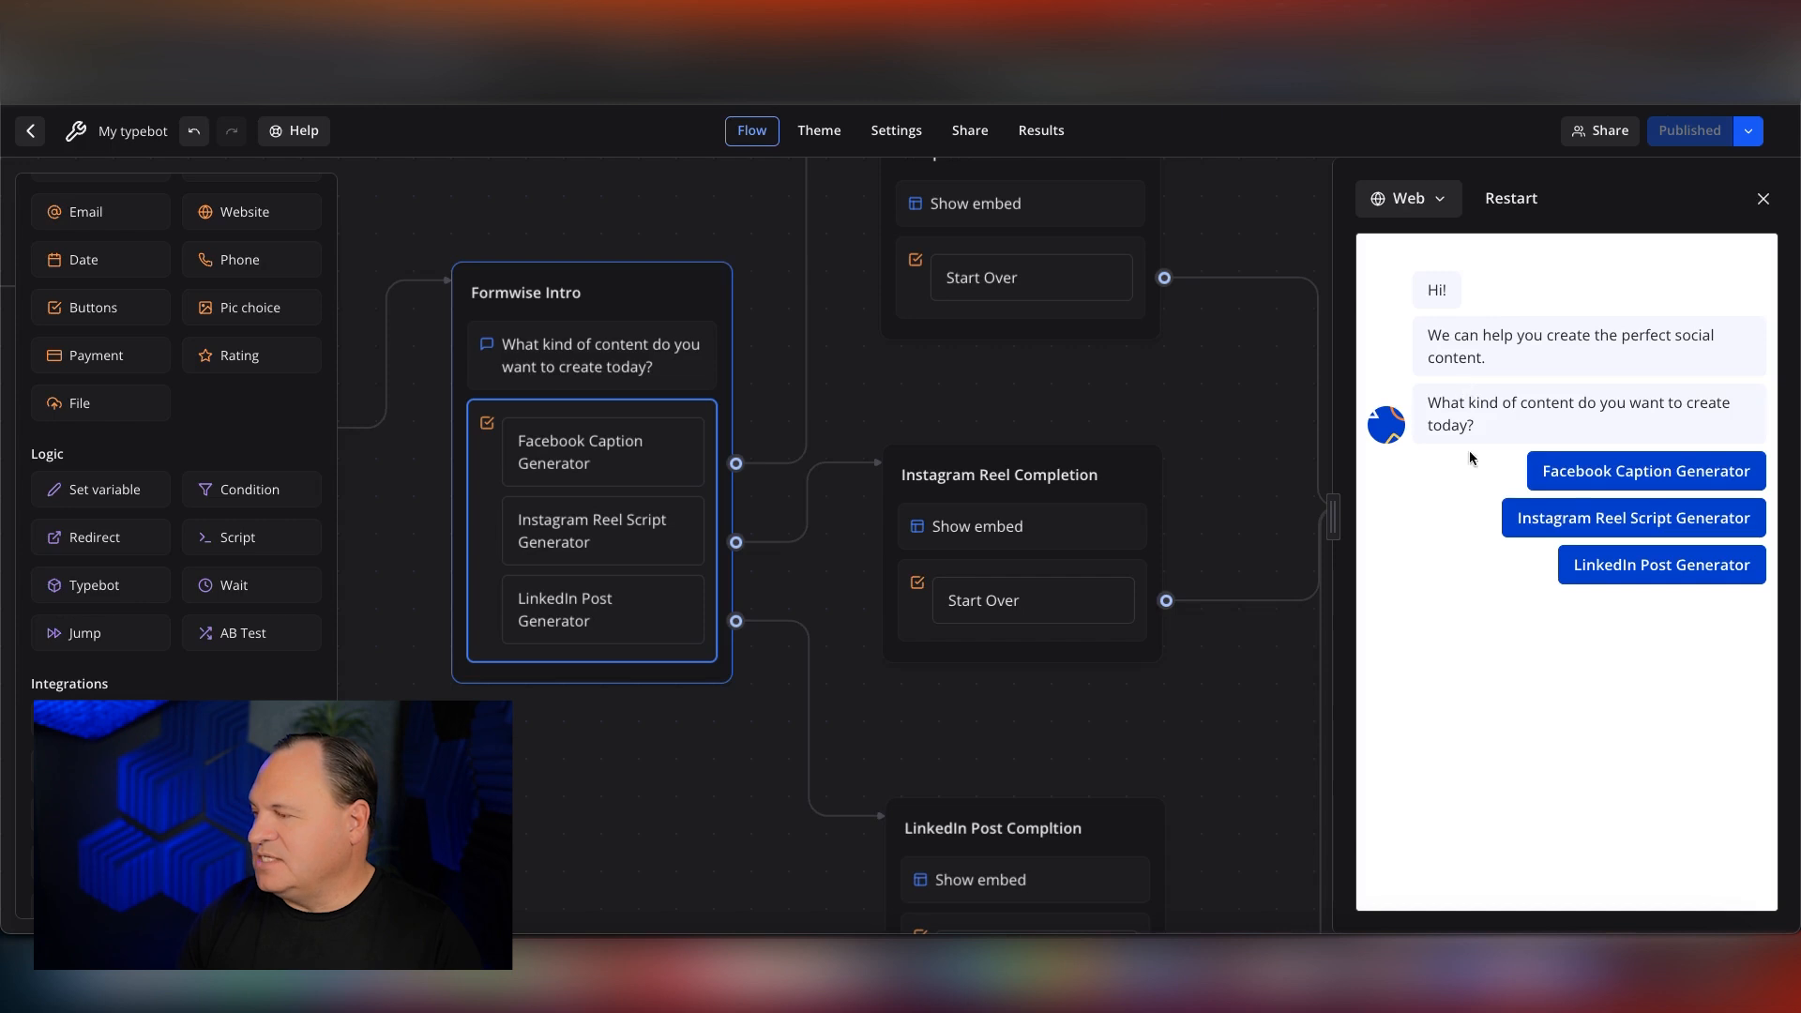
click(1575, 469)
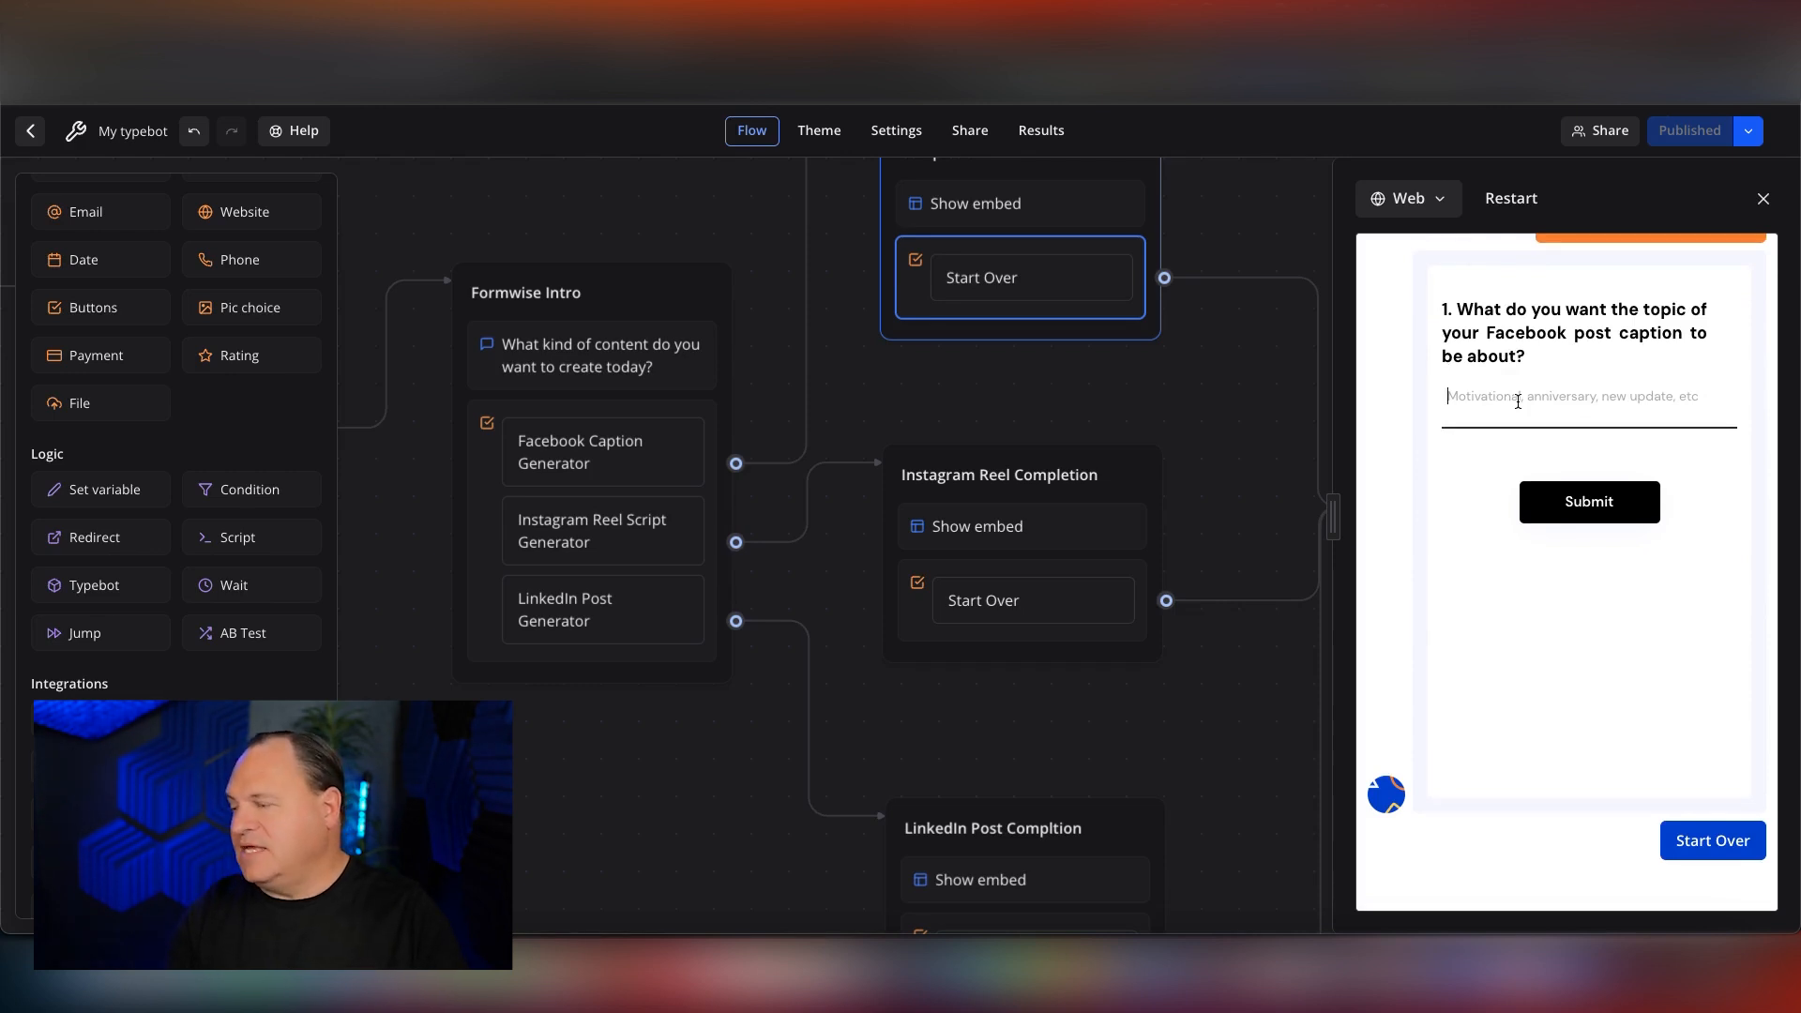
text(Dog walking)
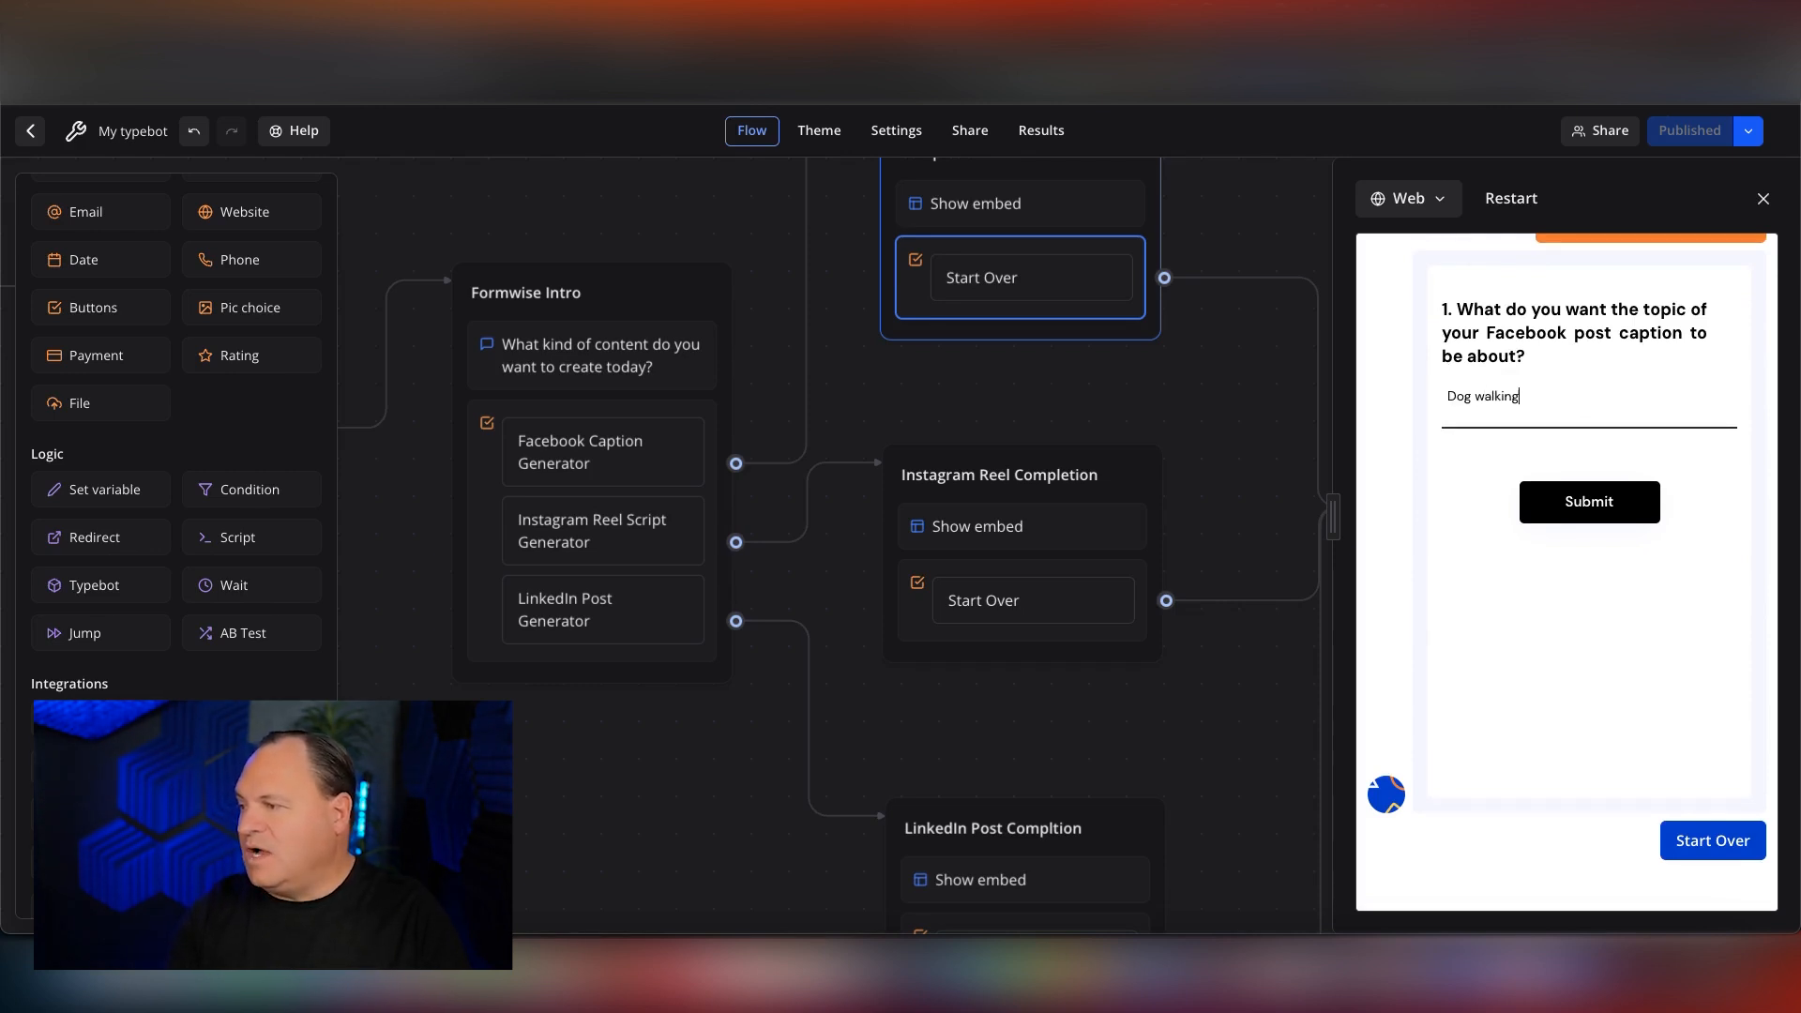
text( for fun and )
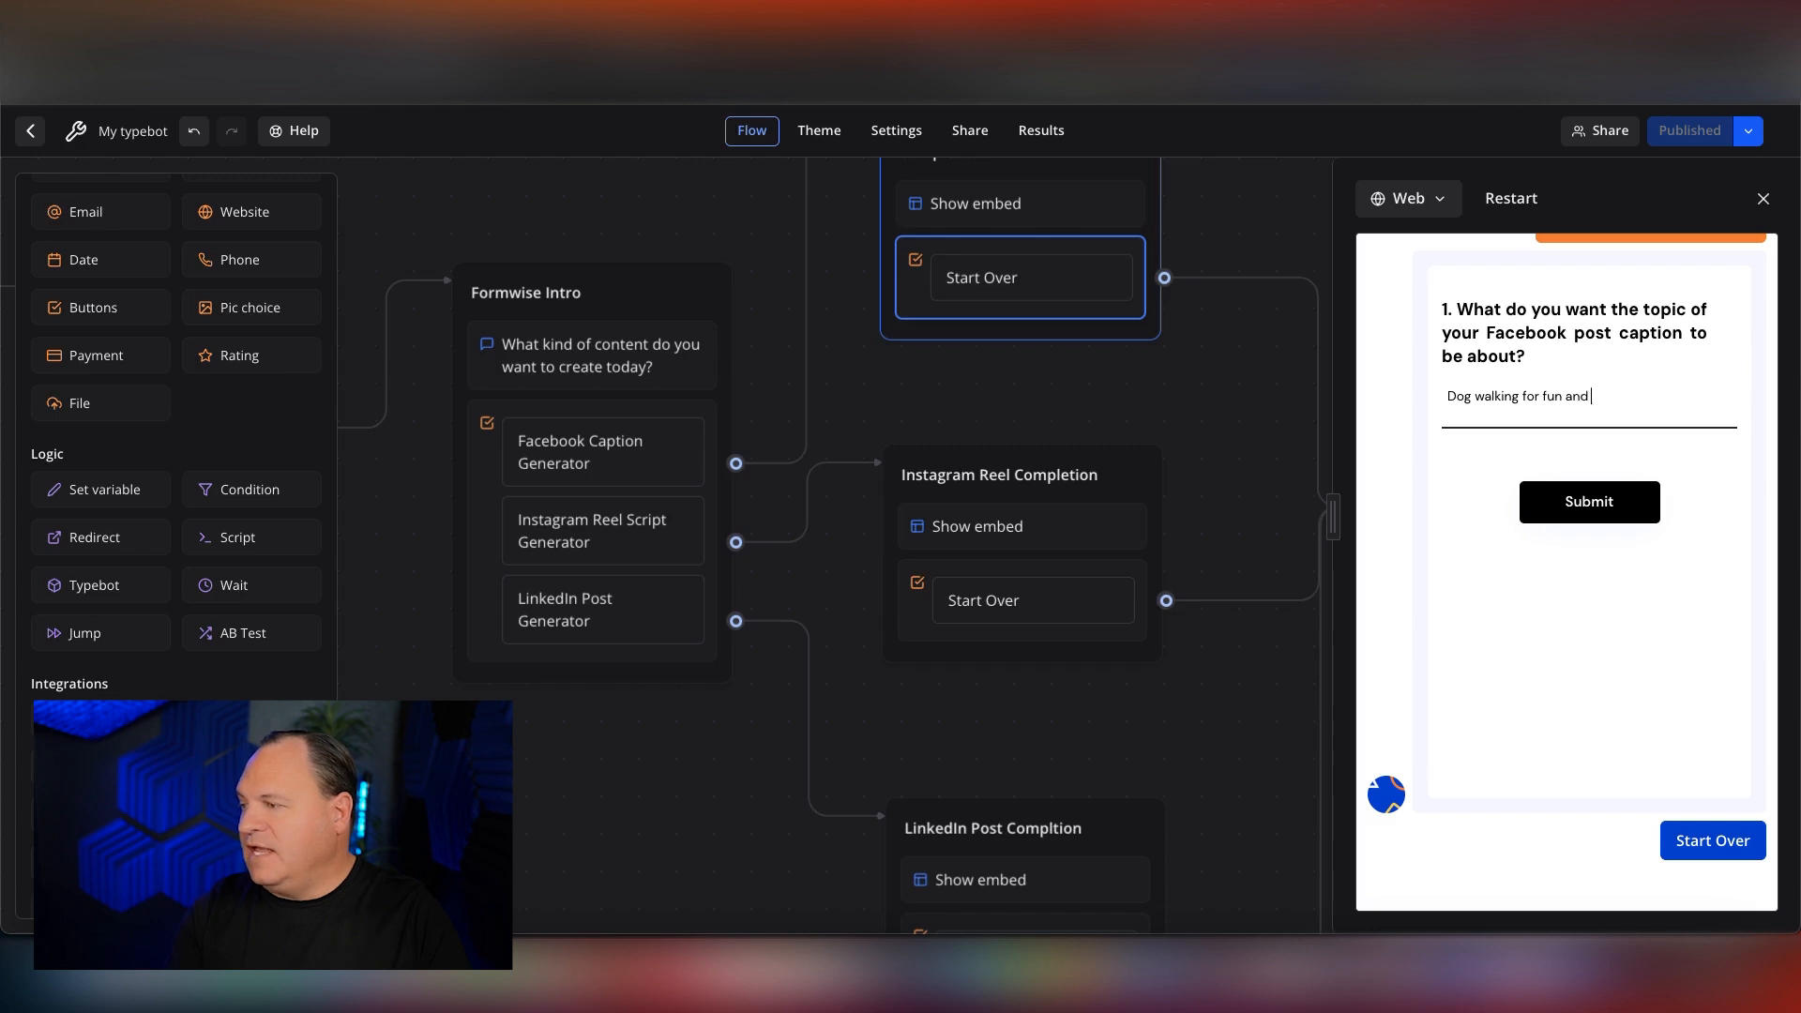
text(exercise)
click(1589, 501)
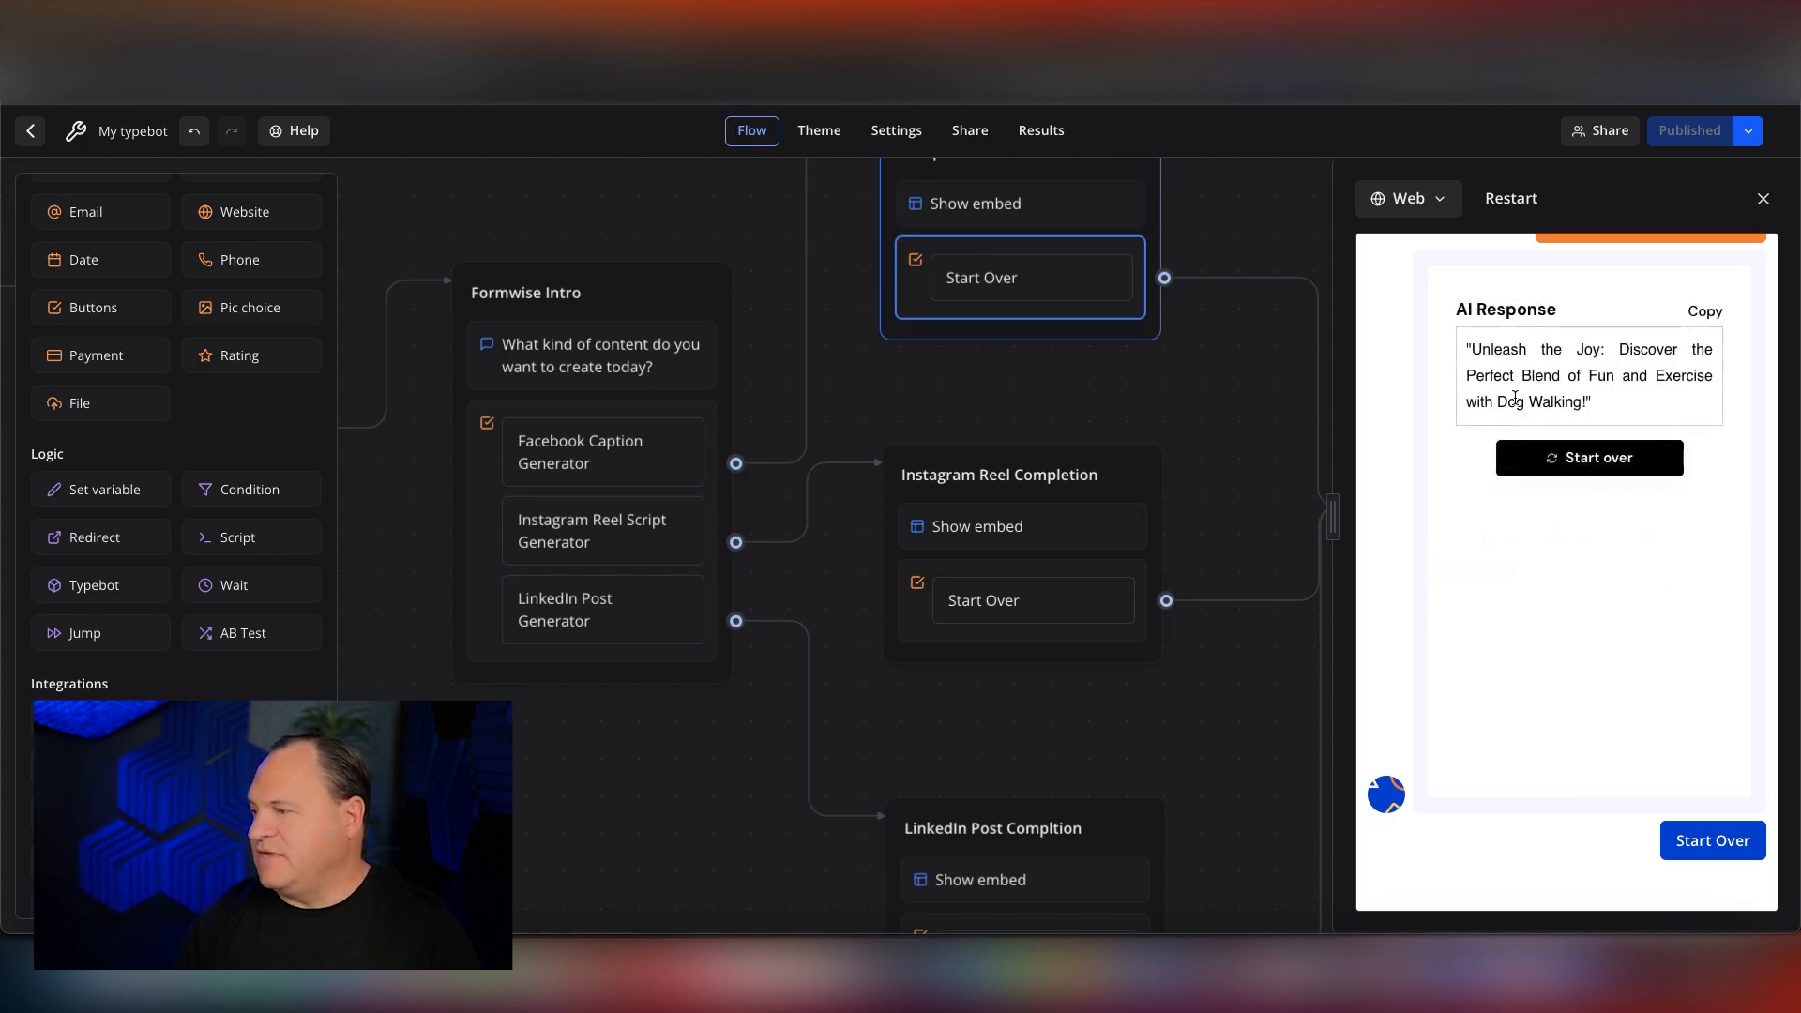
Restart the embedded caption form and submit a second topic about trips being great ideas for anniversary gifts.
click(1583, 457)
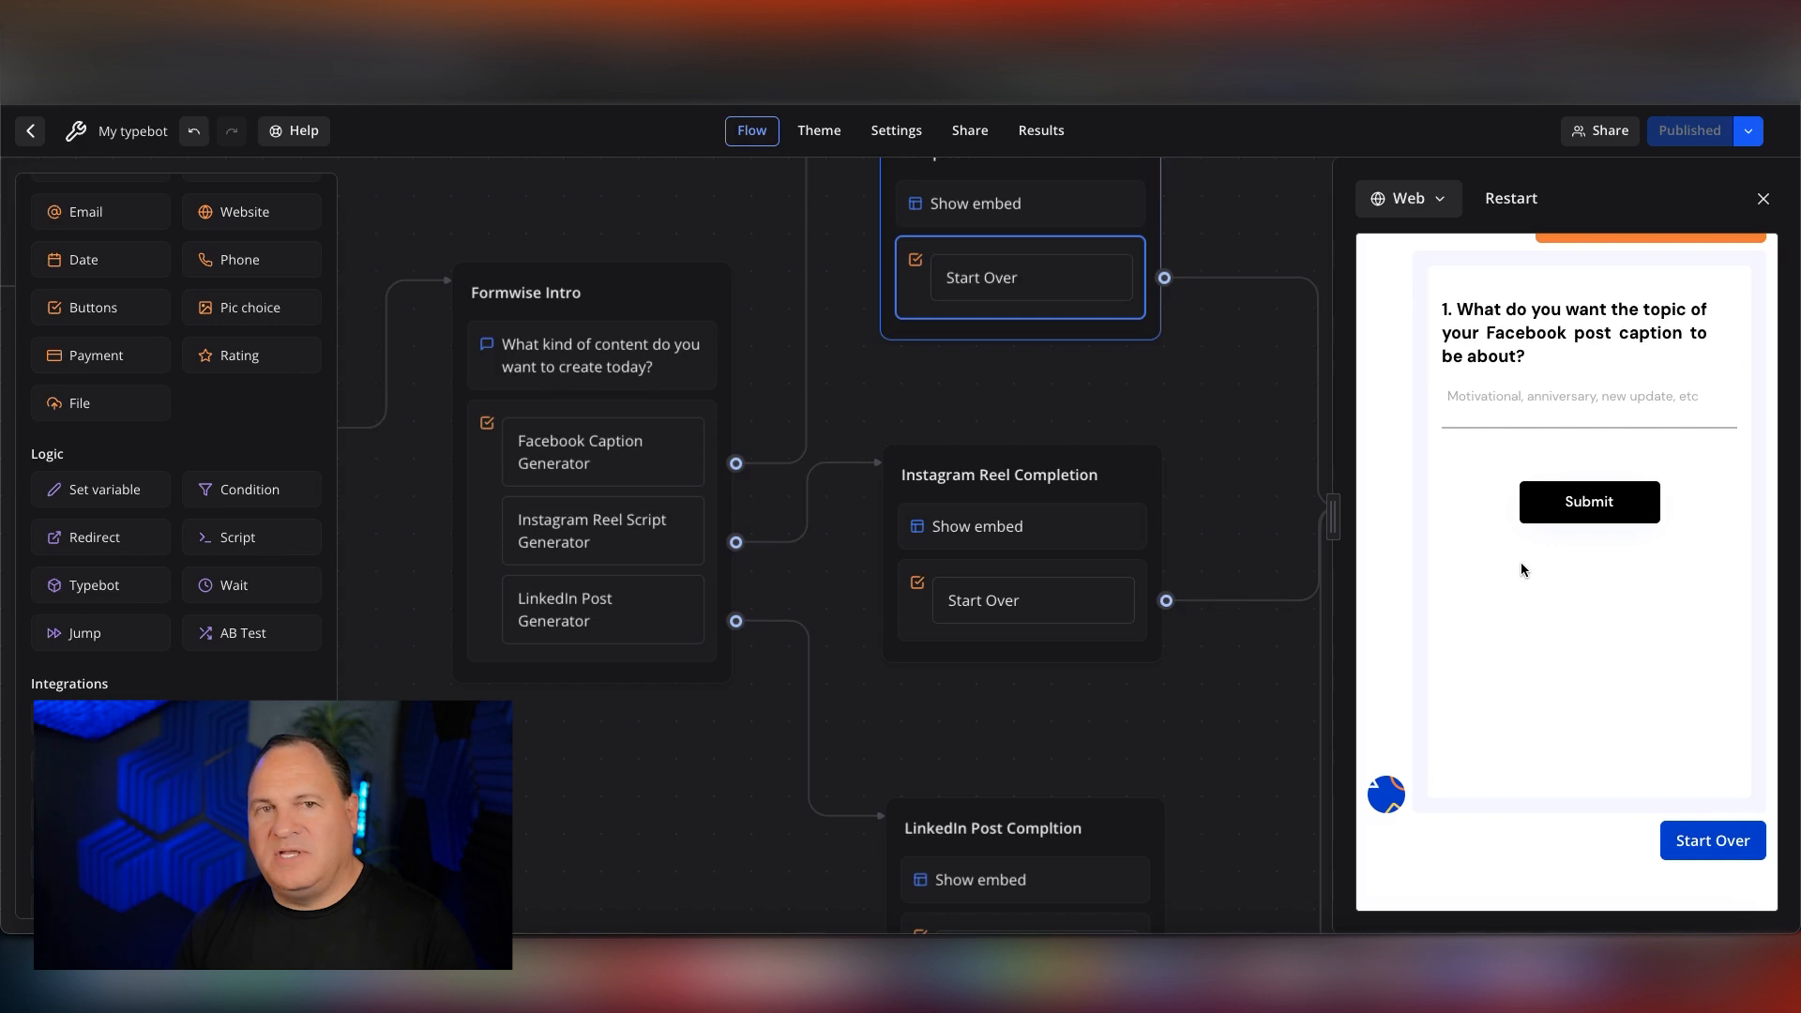
click(1608, 400)
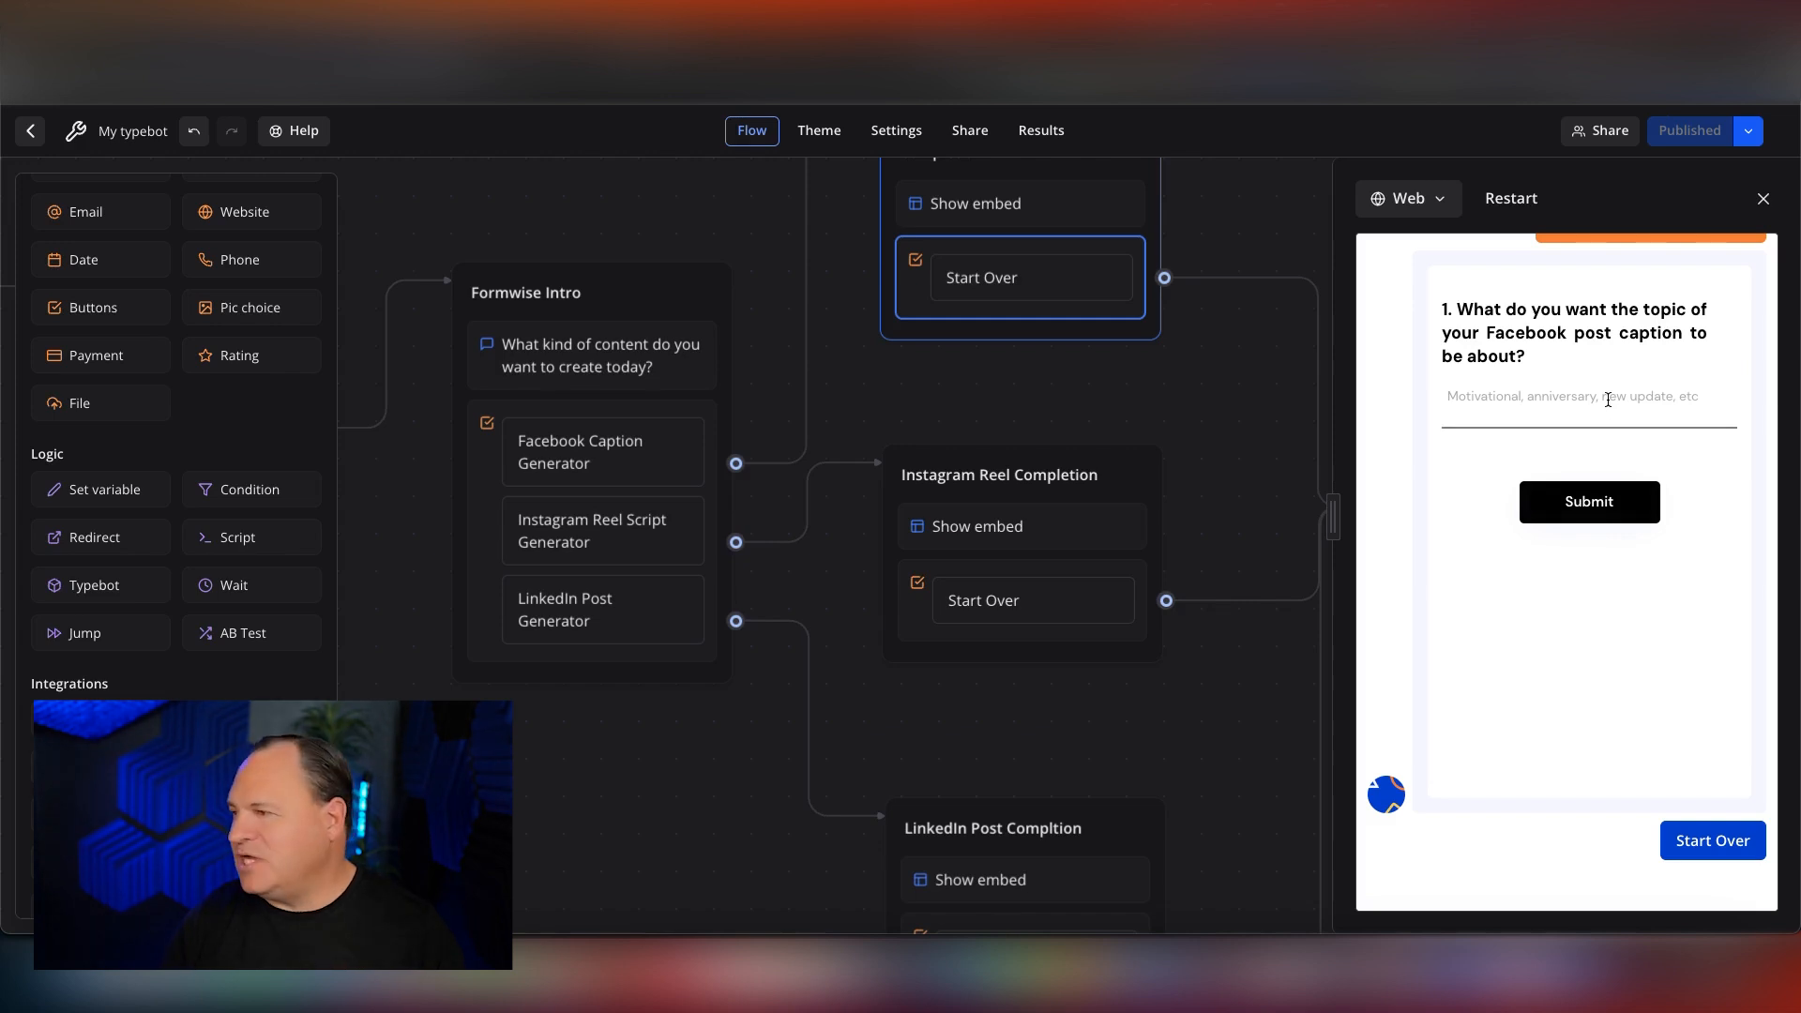
click(1608, 401)
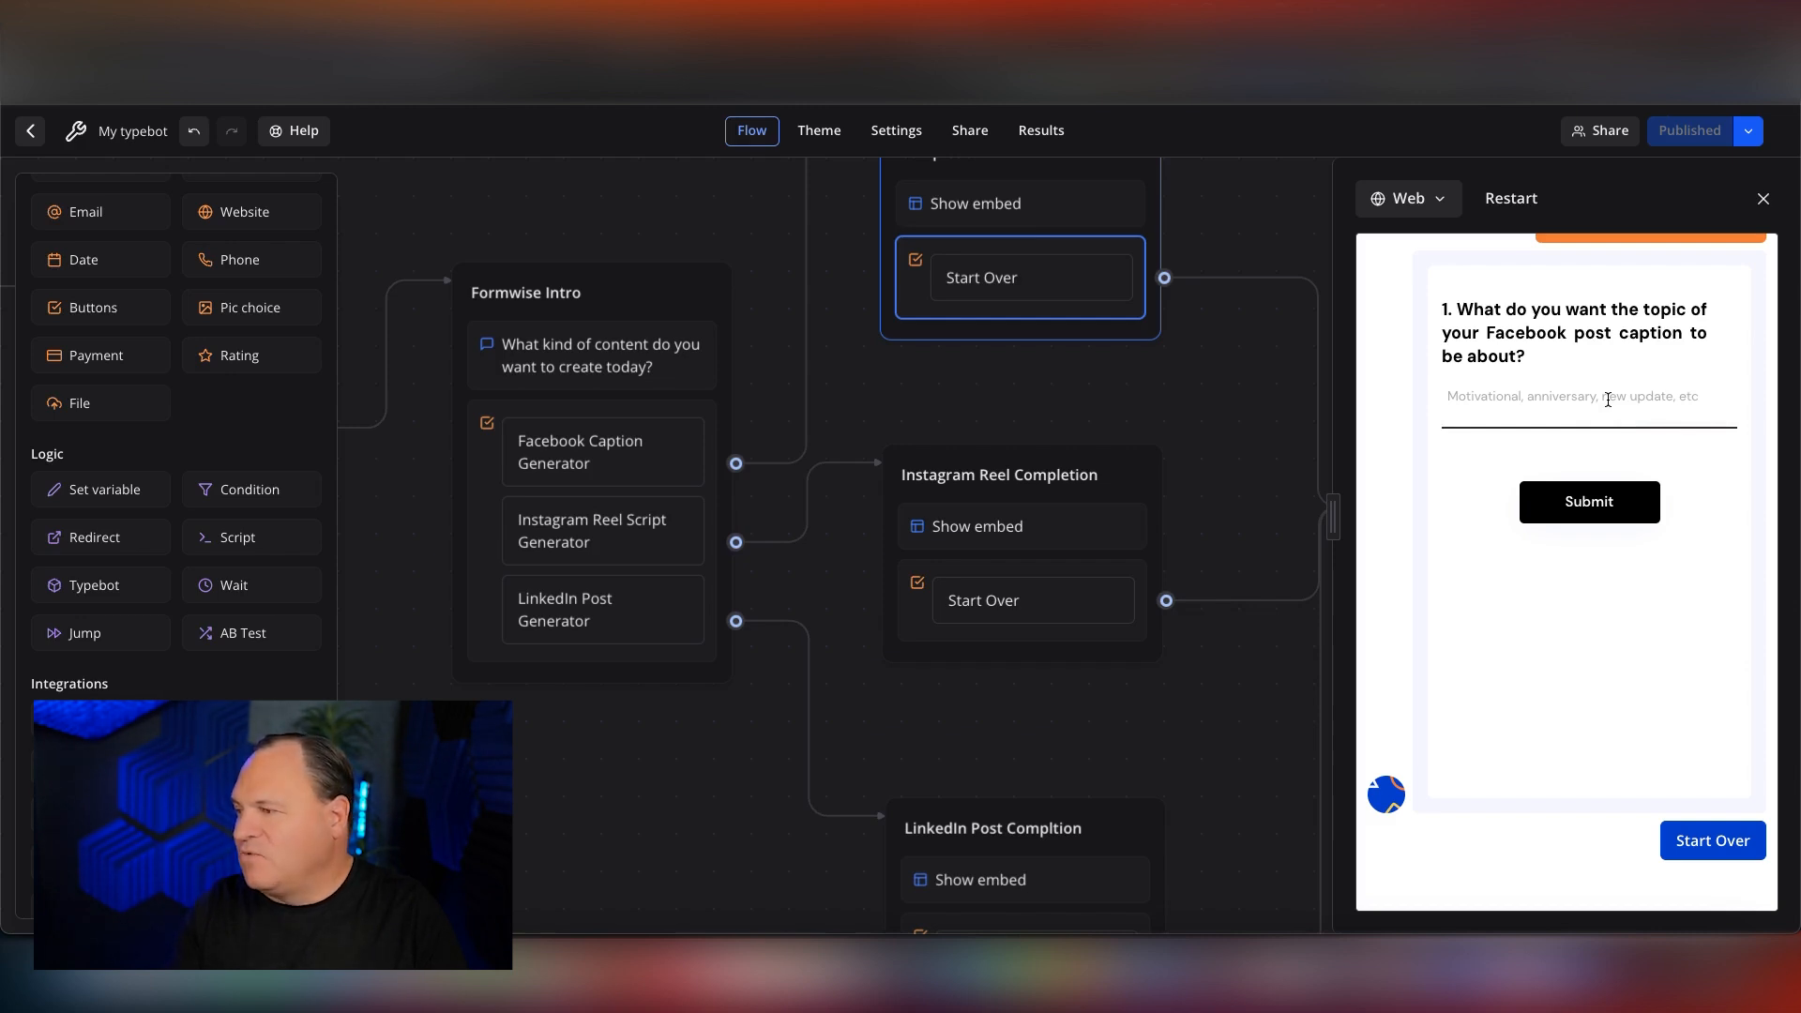
text(Trips)
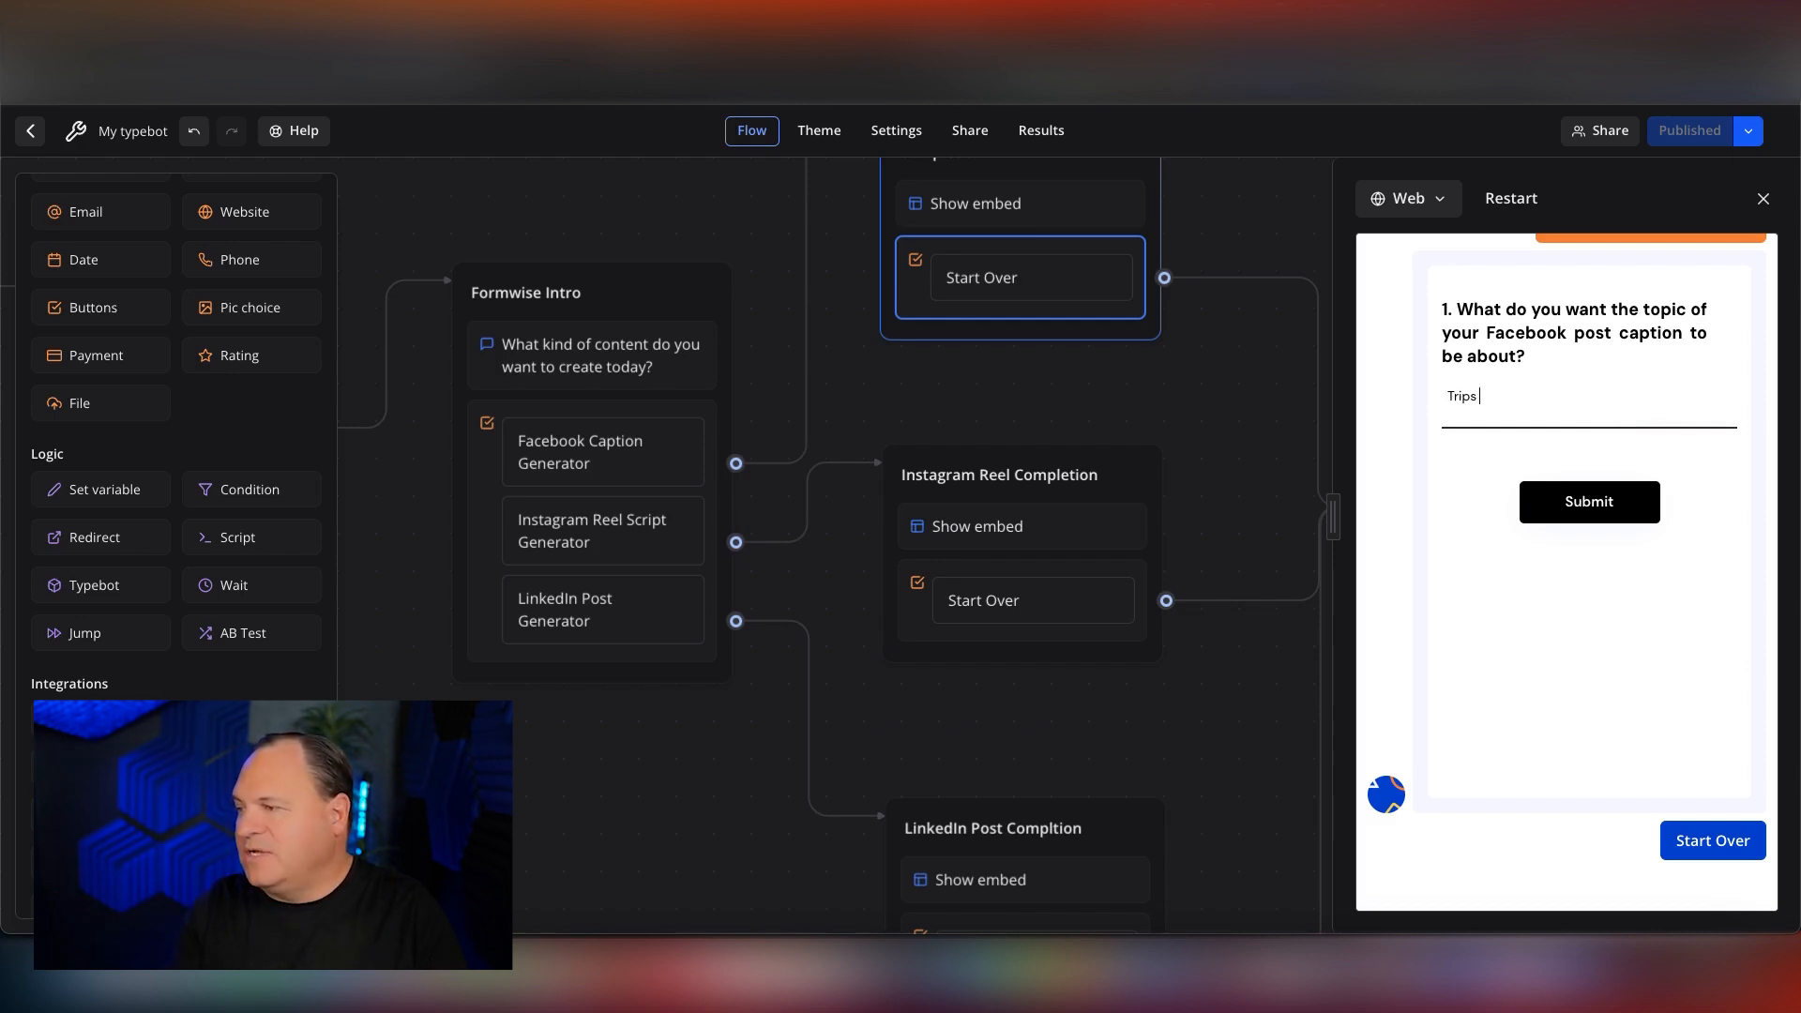
text( are great ideas)
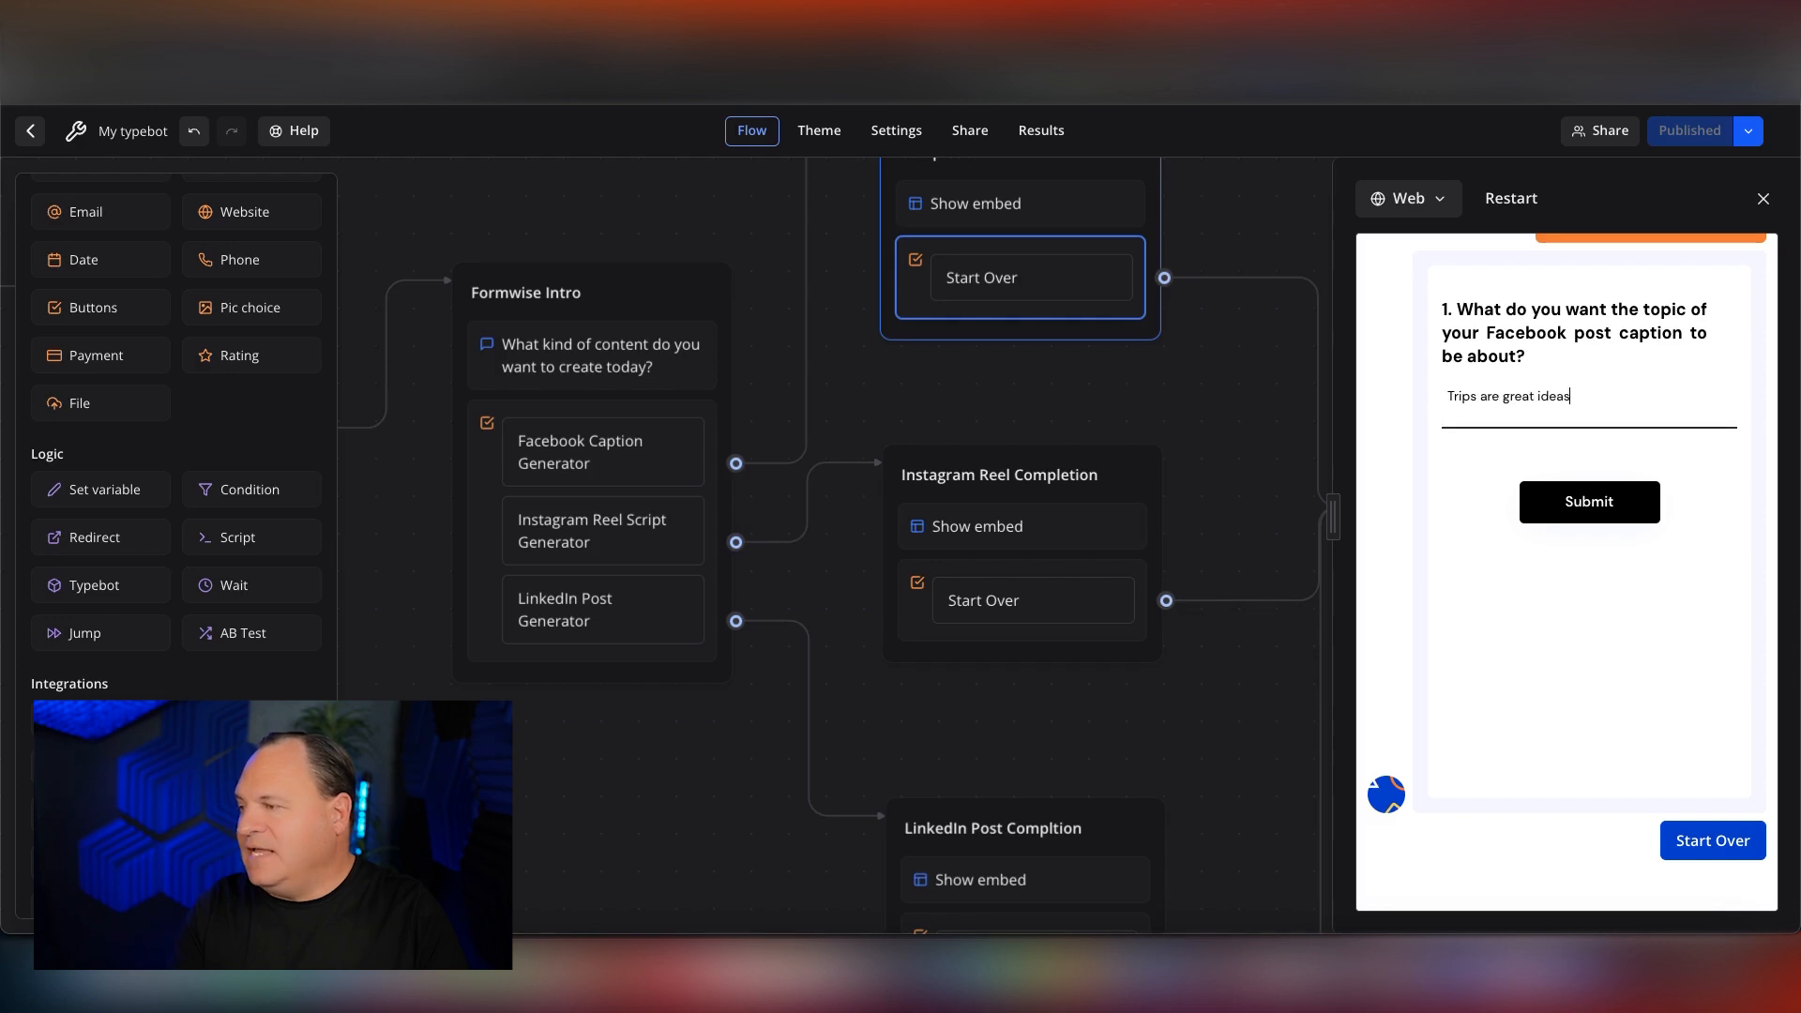
text( for anniversary gifts)
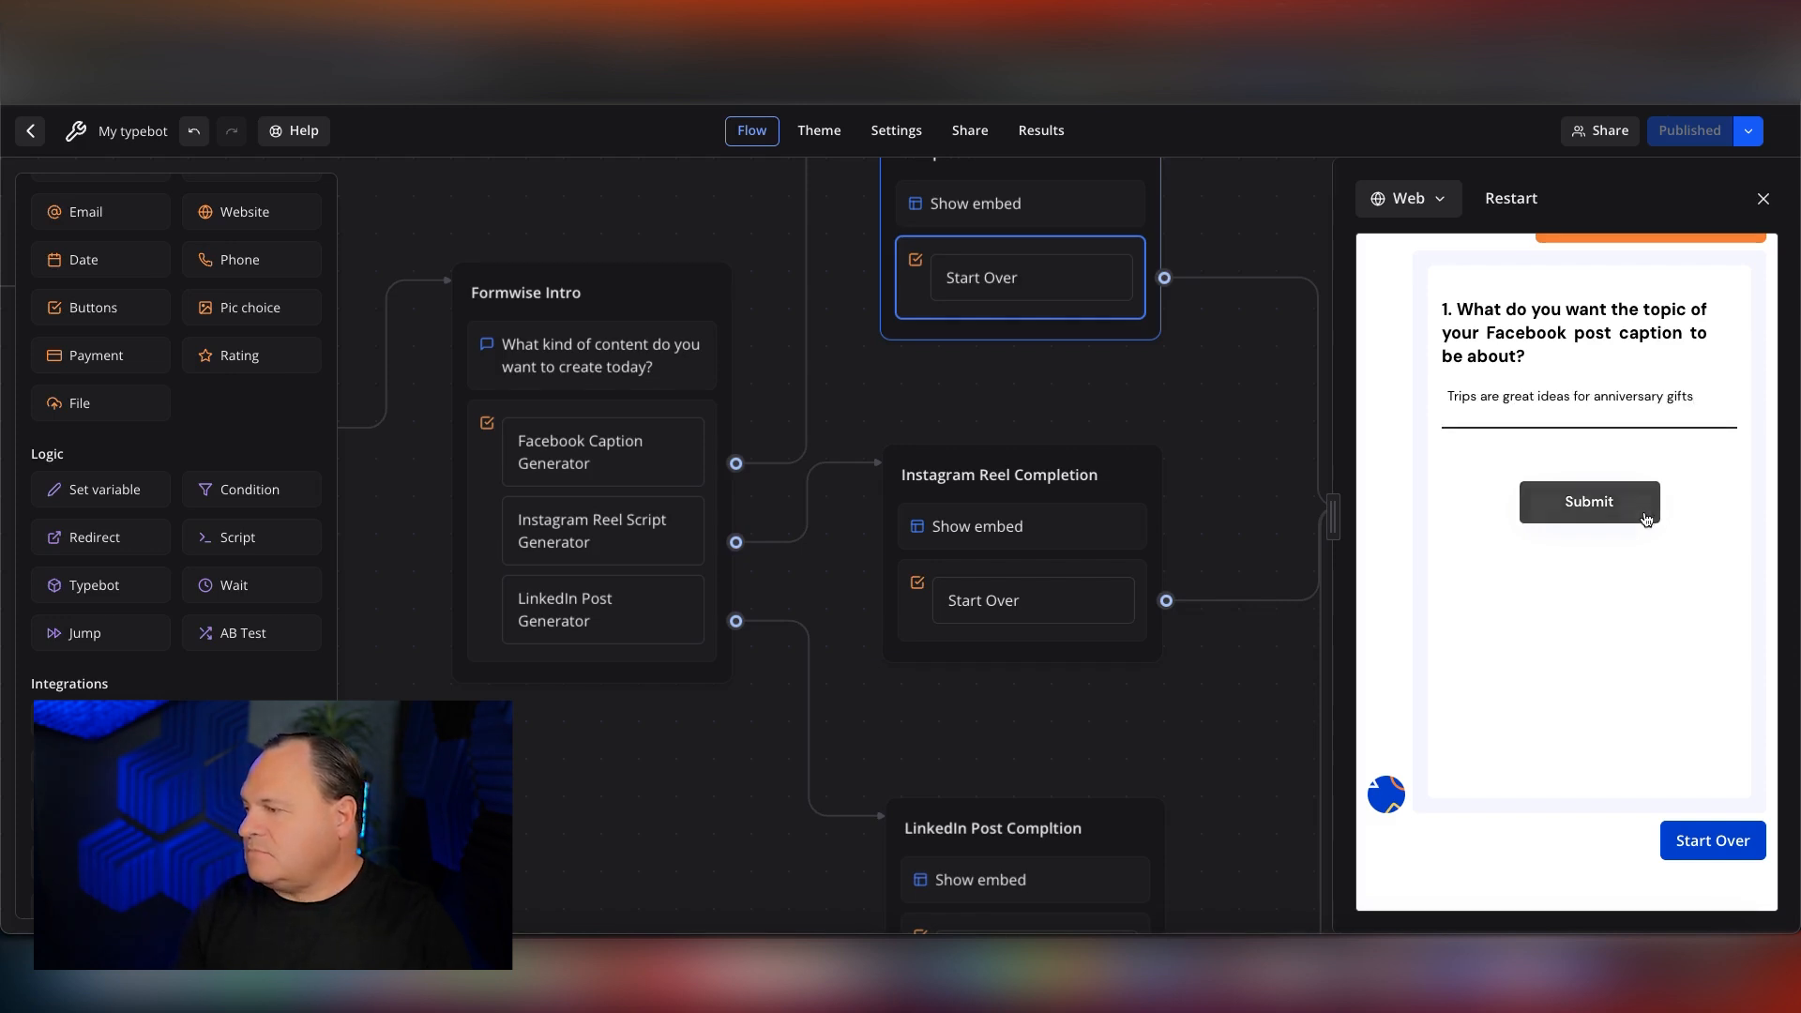
click(1589, 502)
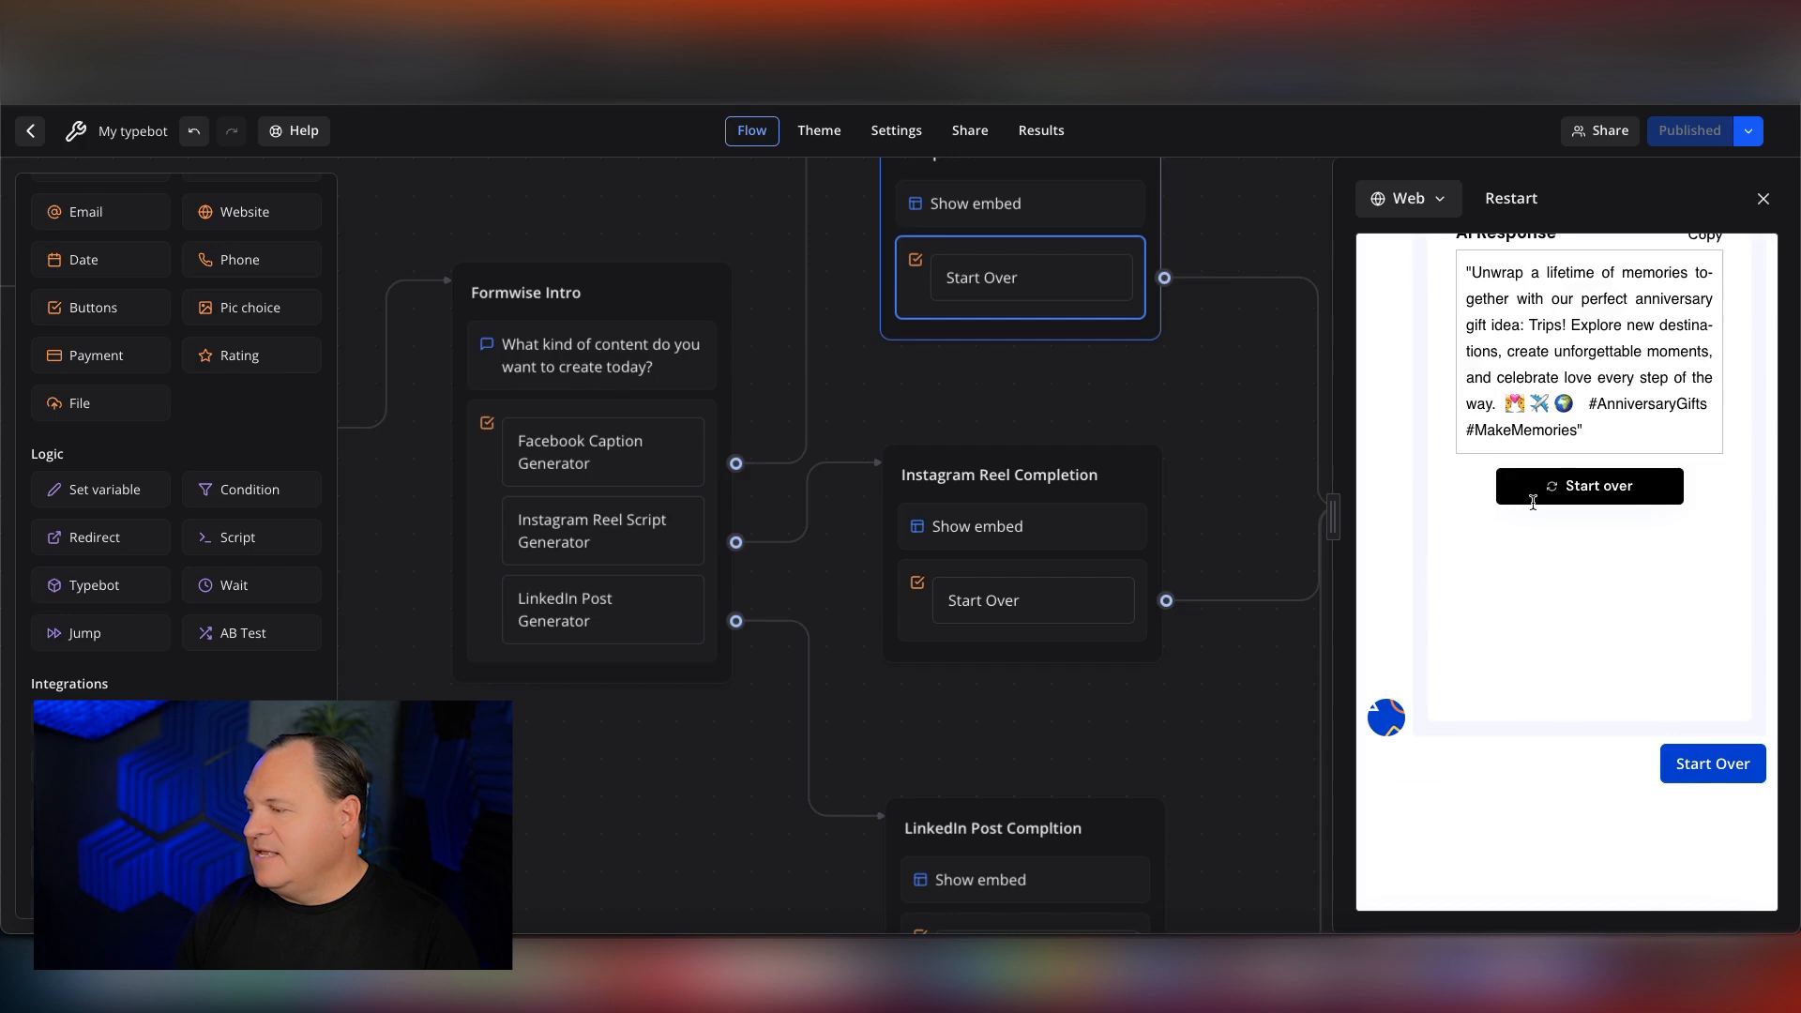
Start the bot over, choose the LinkedIn Post Generator and submit the topic "Our new business of dogwalking using Segways".
click(1697, 761)
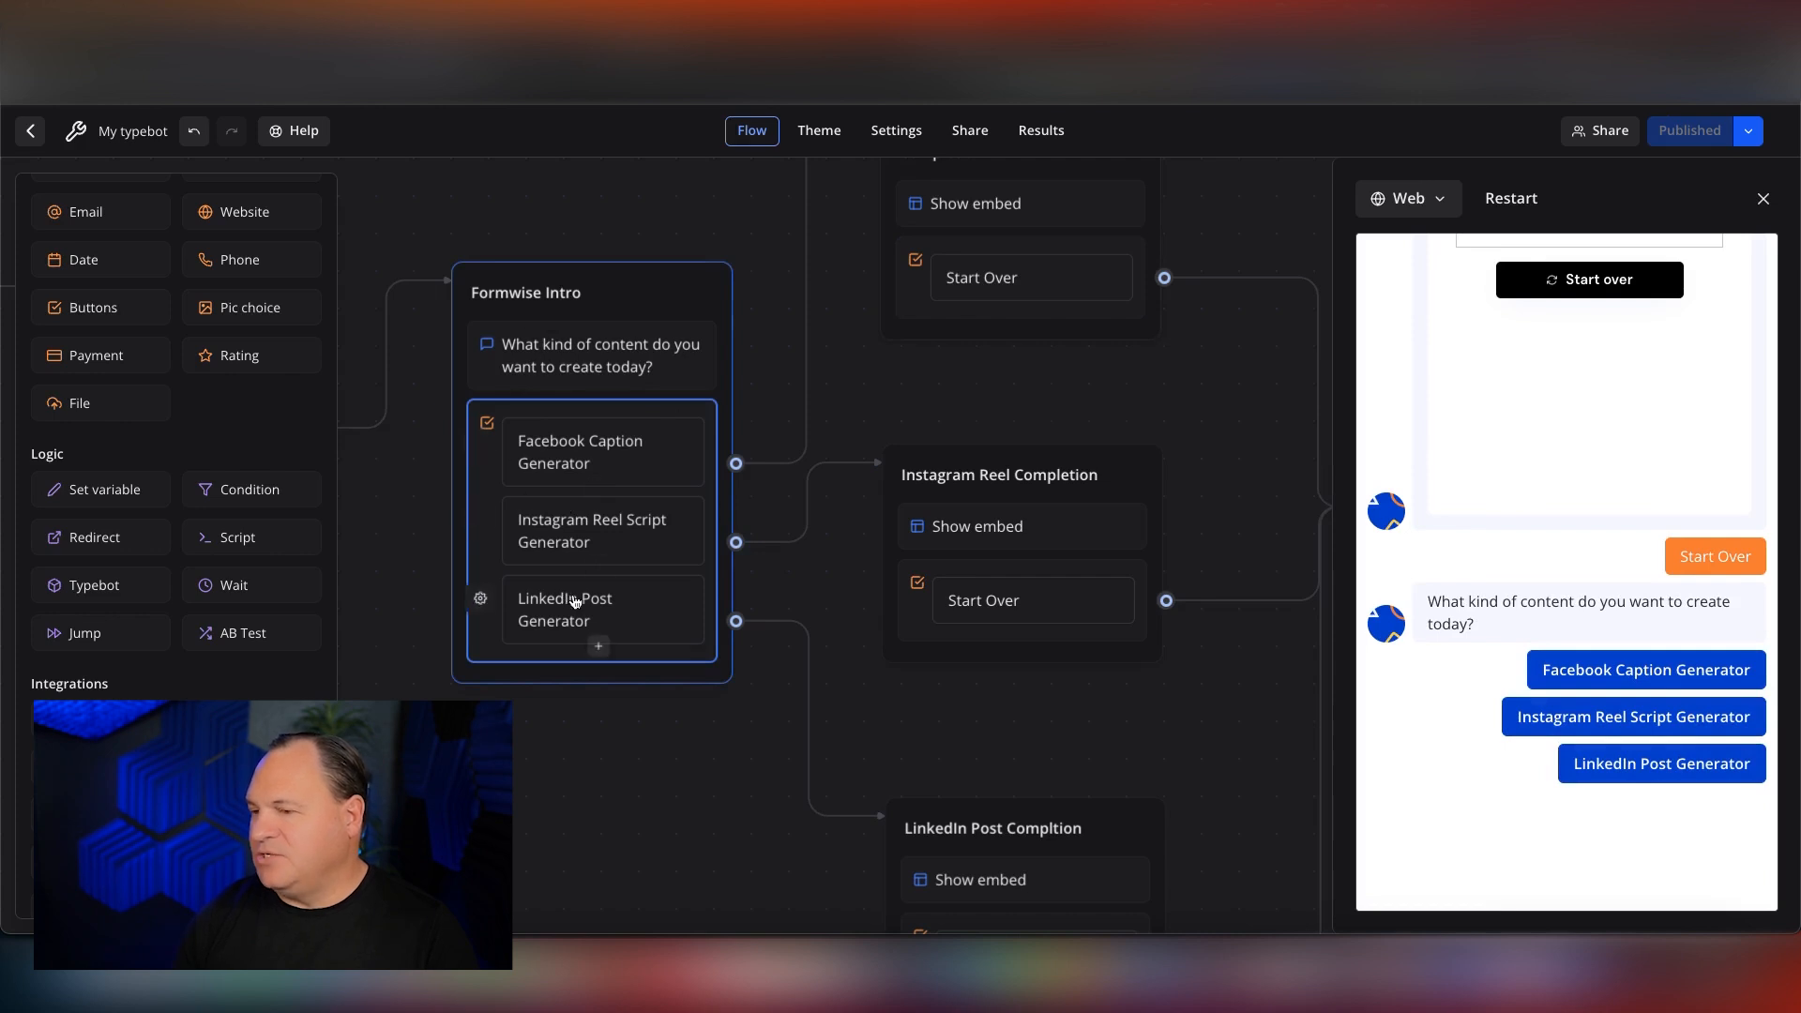
click(1660, 767)
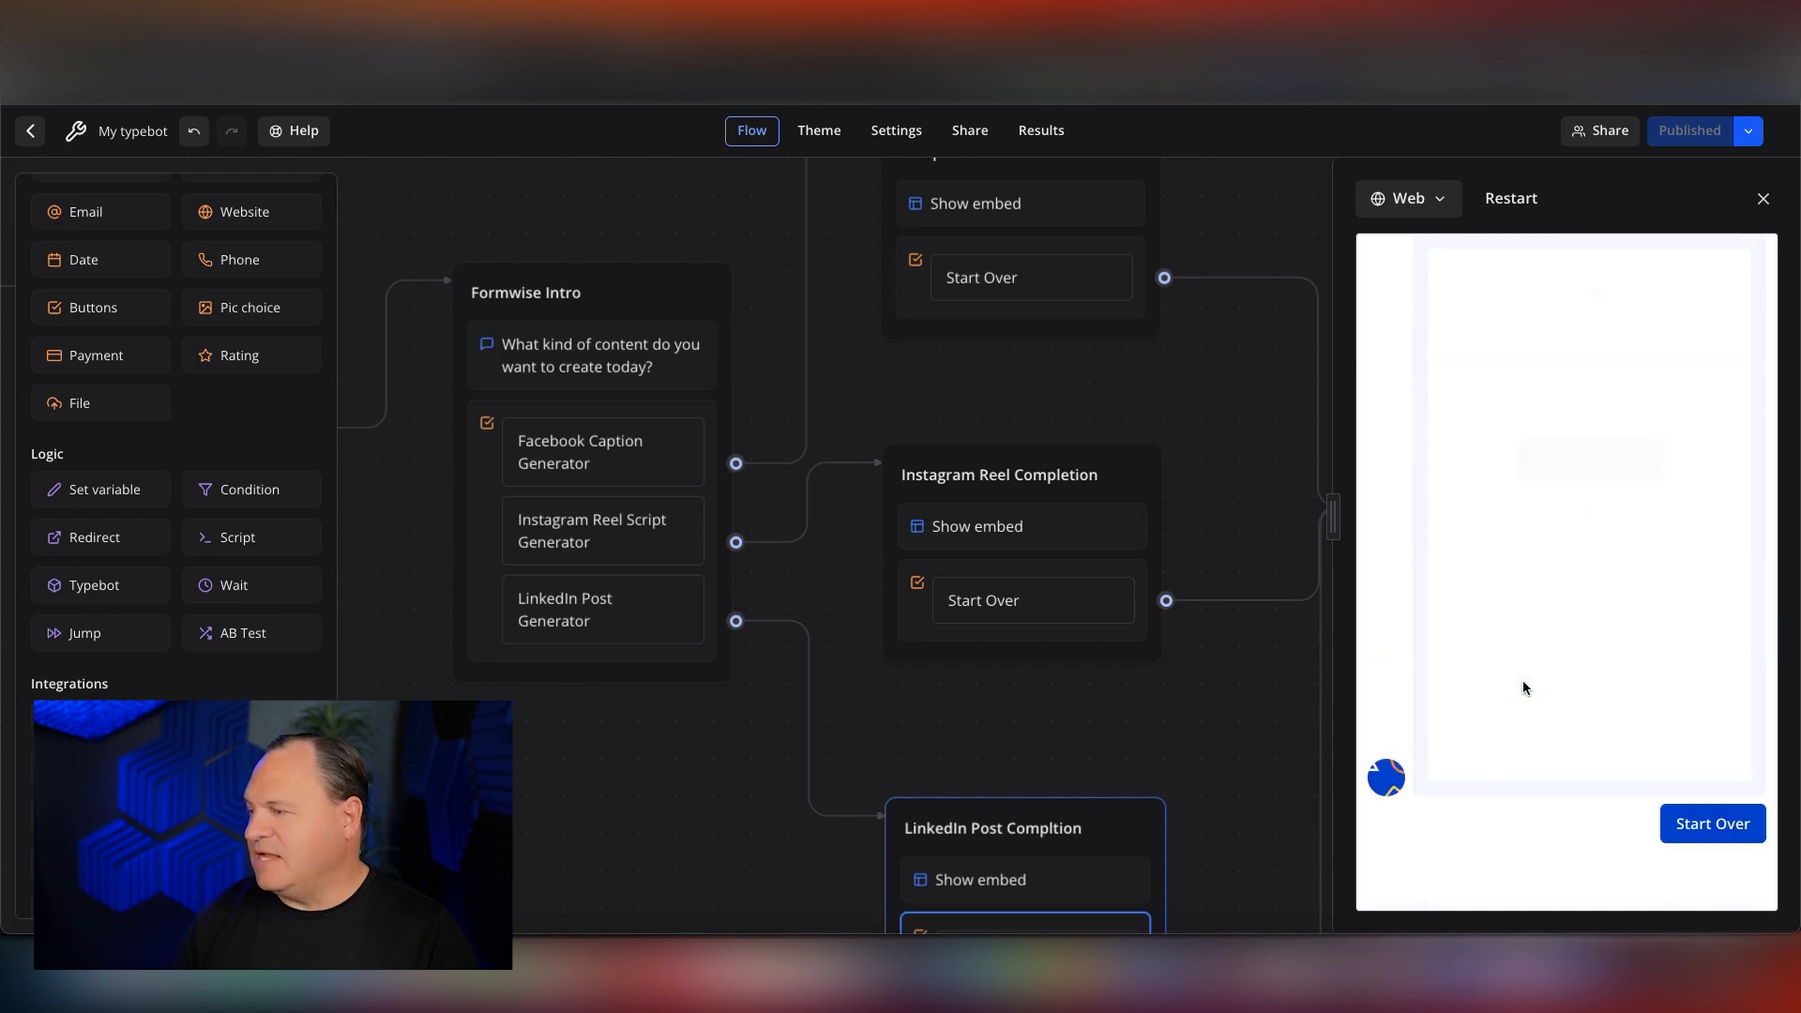
click(1556, 424)
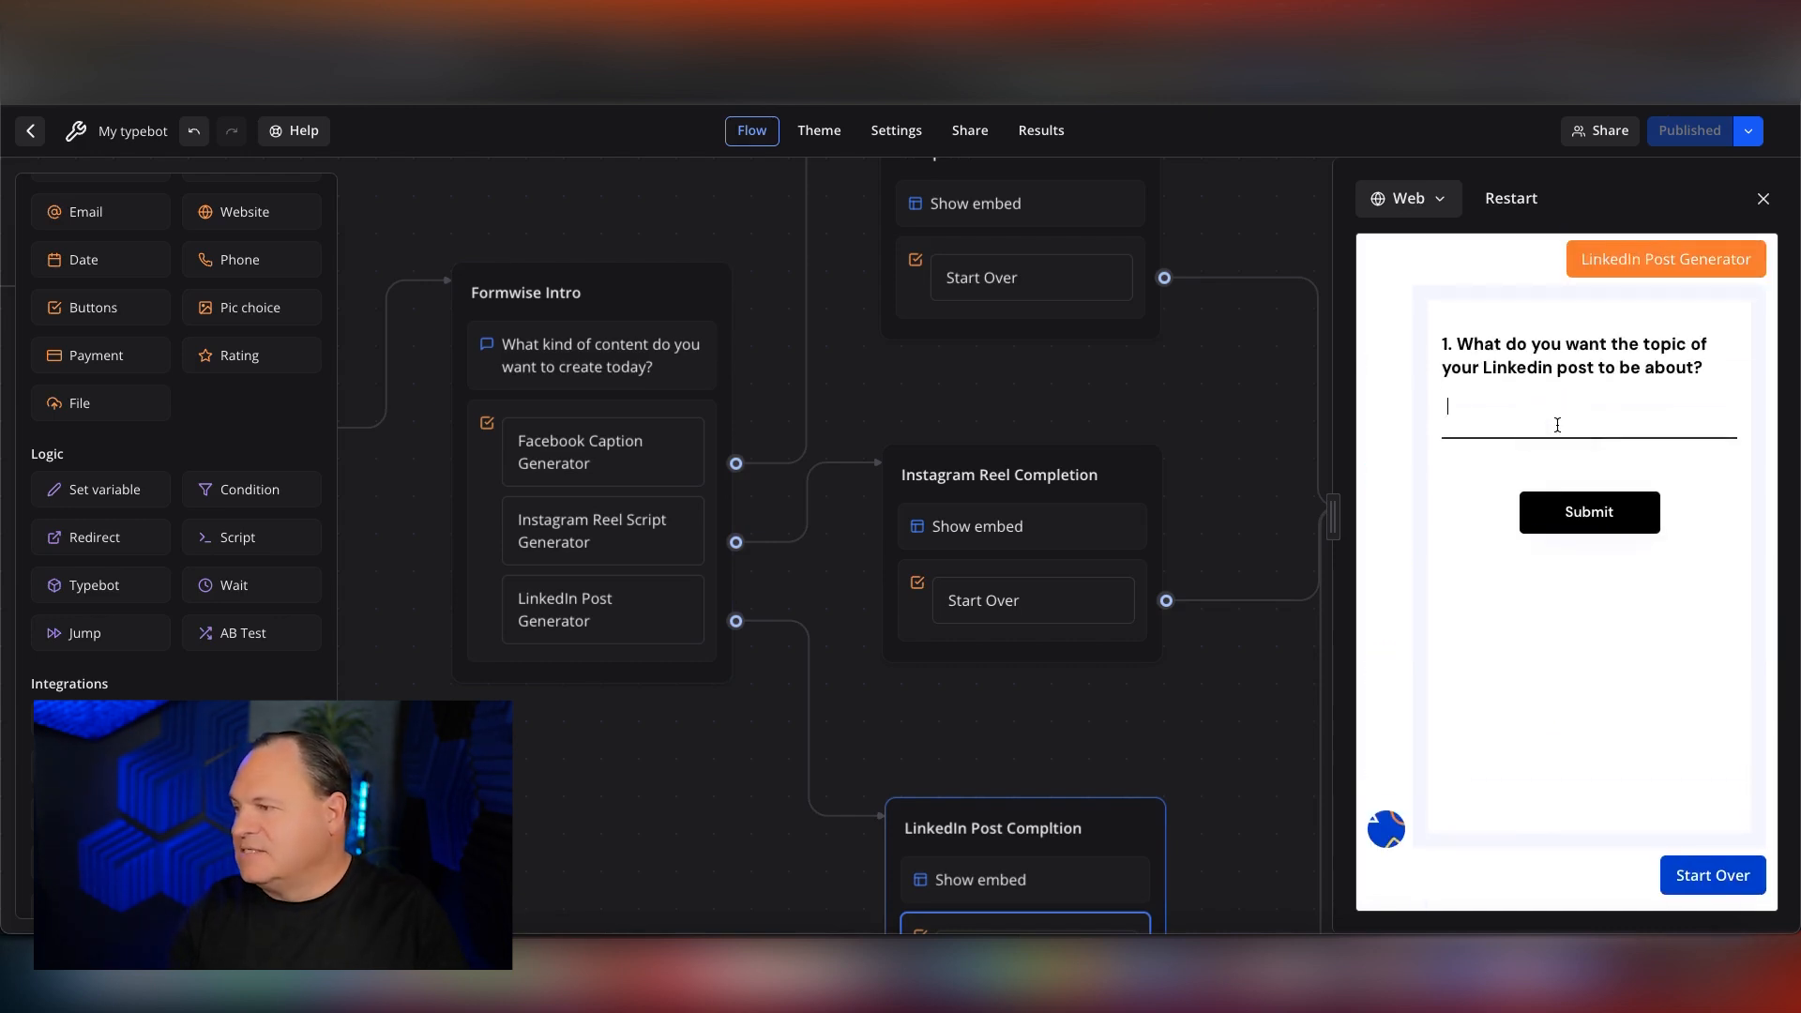
text(Our new business of )
text(dogwalking with)
text(ing segways)
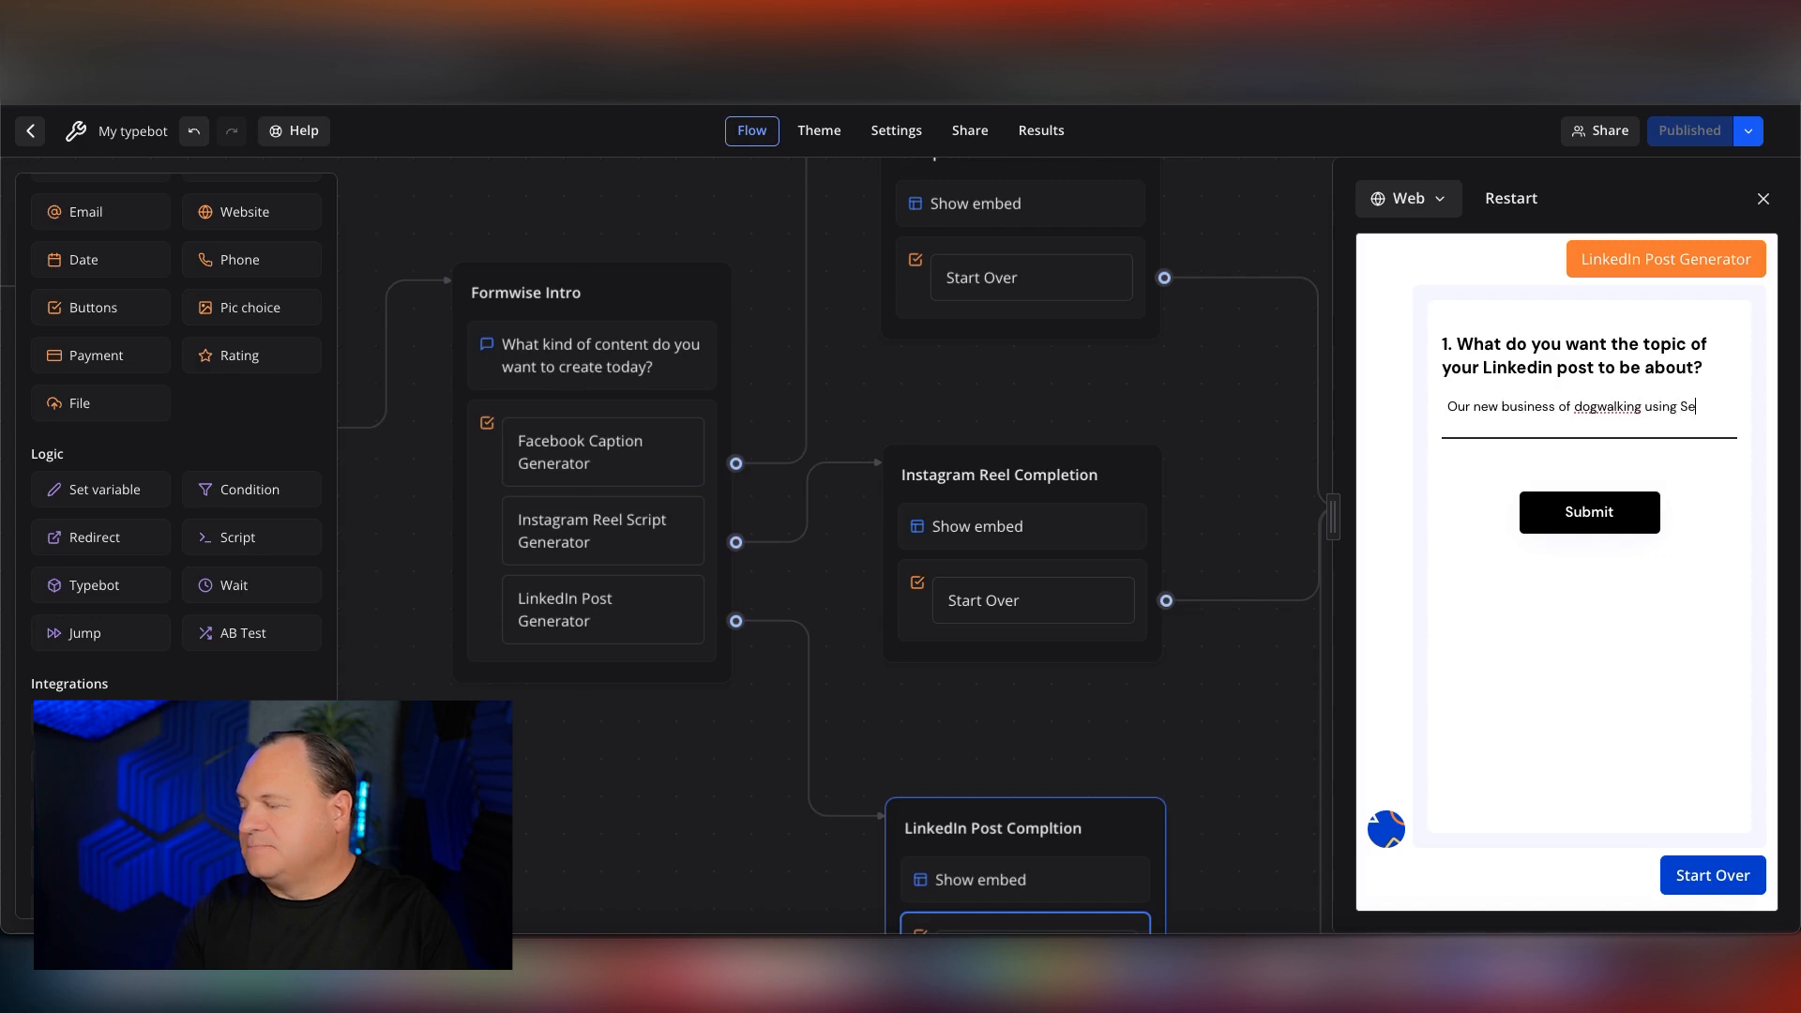
click(1638, 521)
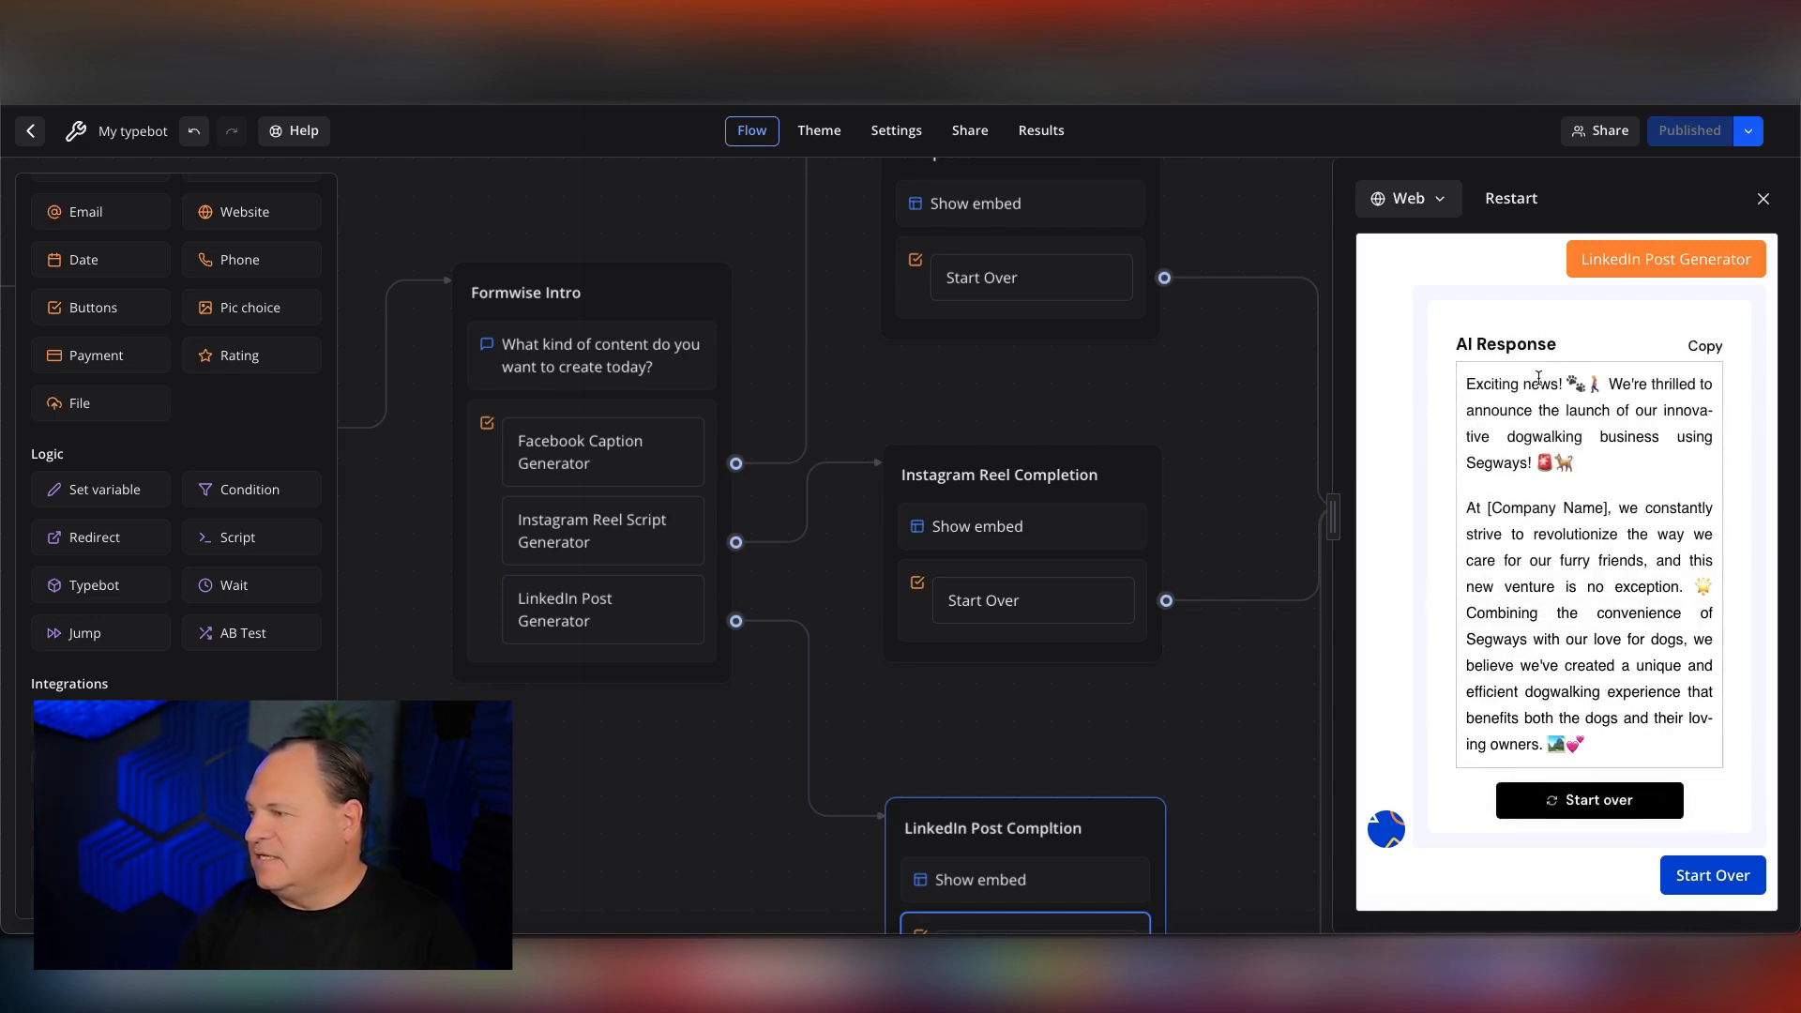
Read through the generated LinkedIn post and copy the AI response.
scroll(1538, 413, down, 3)
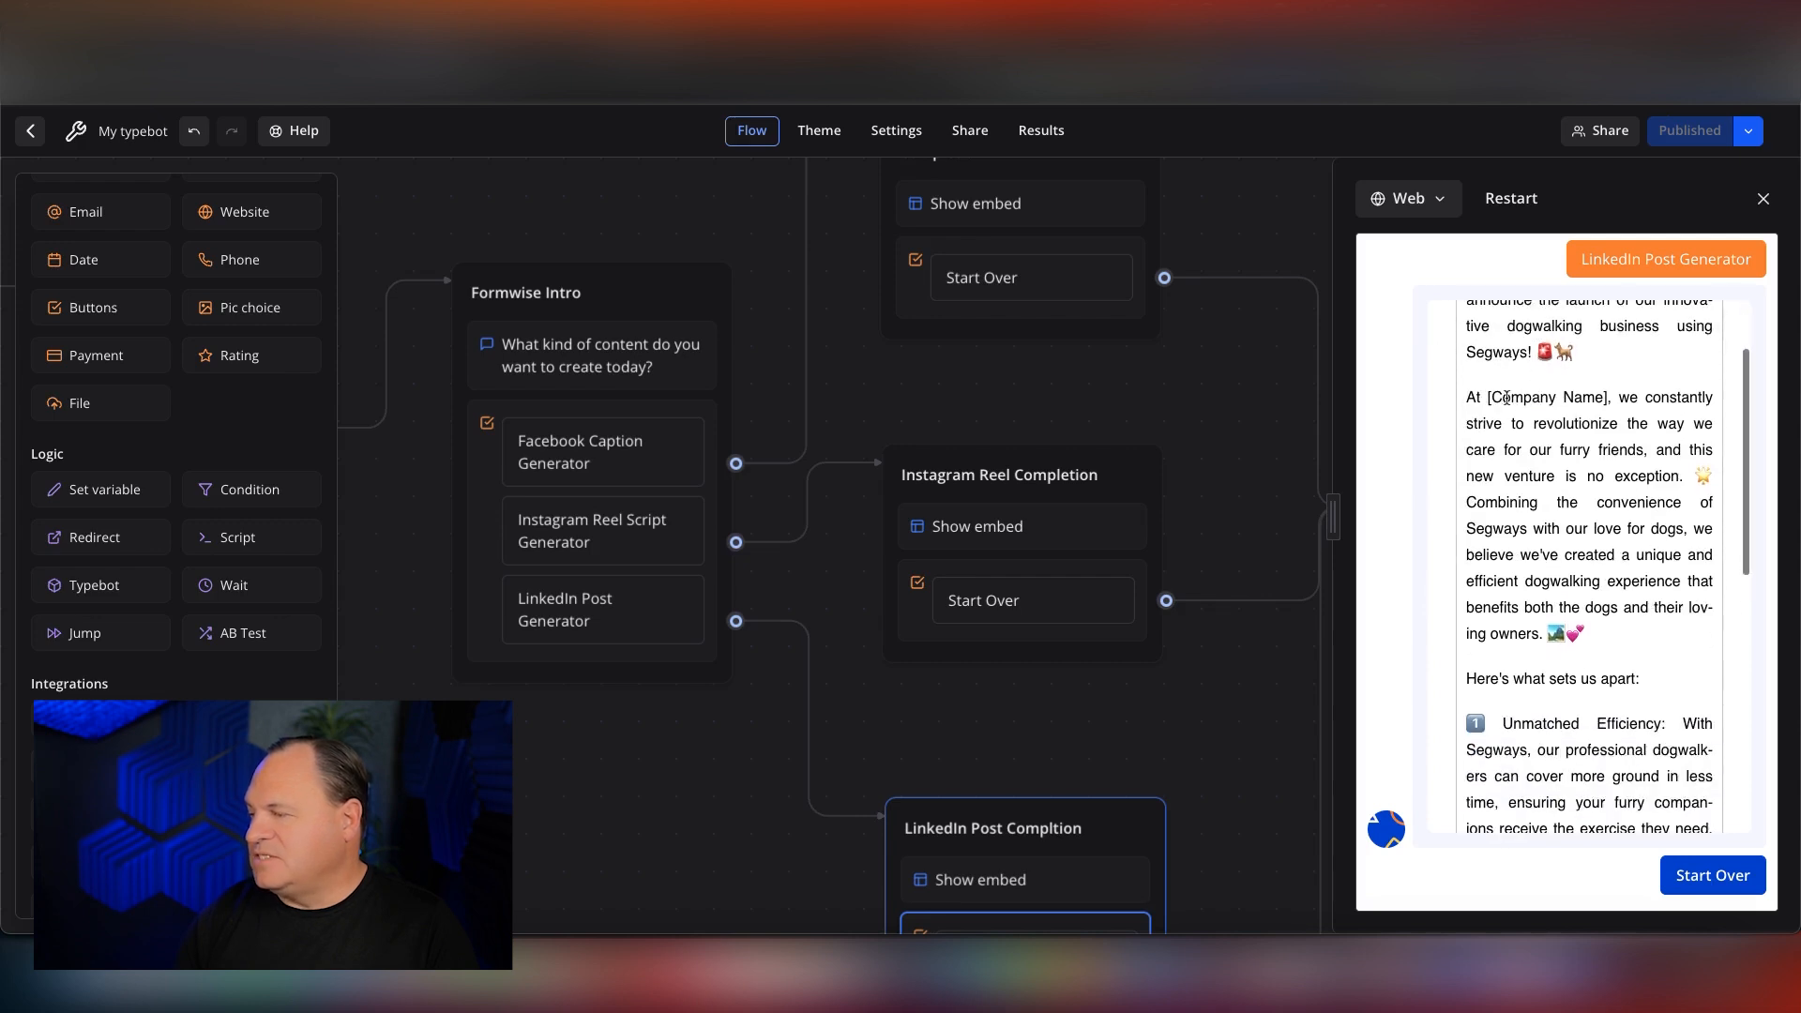
scroll(1556, 458, down, 6)
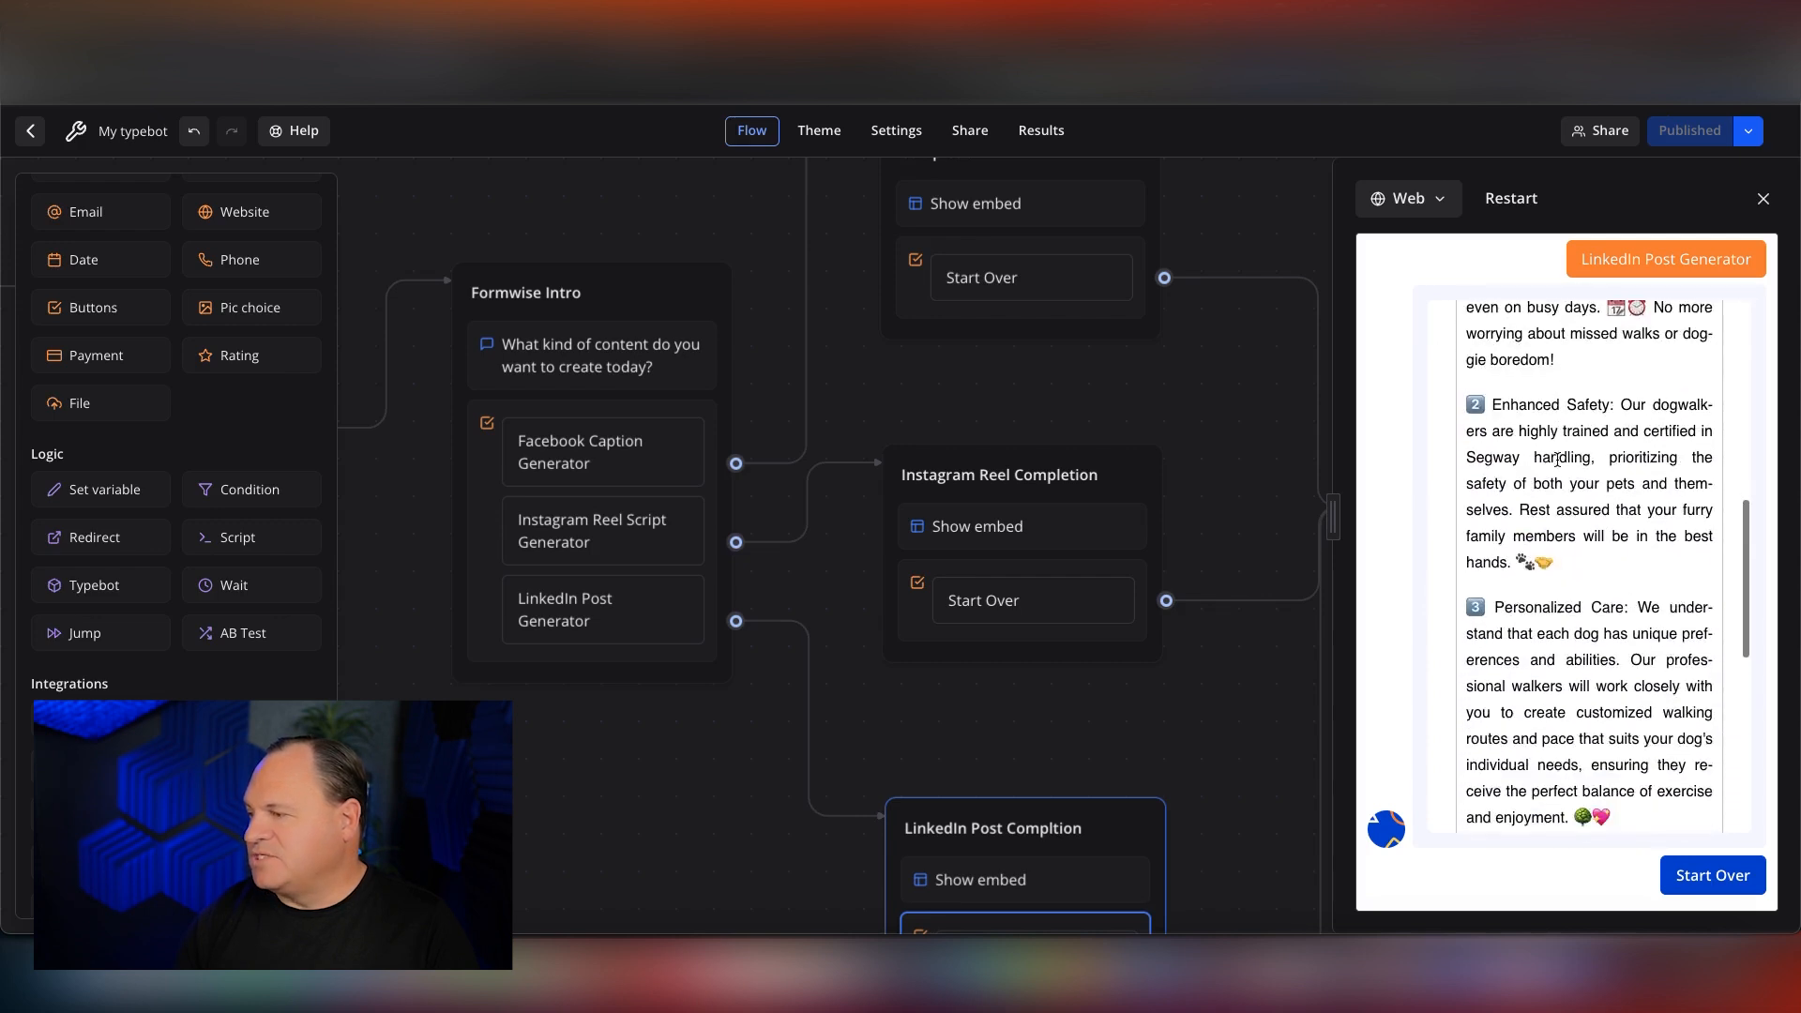
scroll(1556, 460, down, 6)
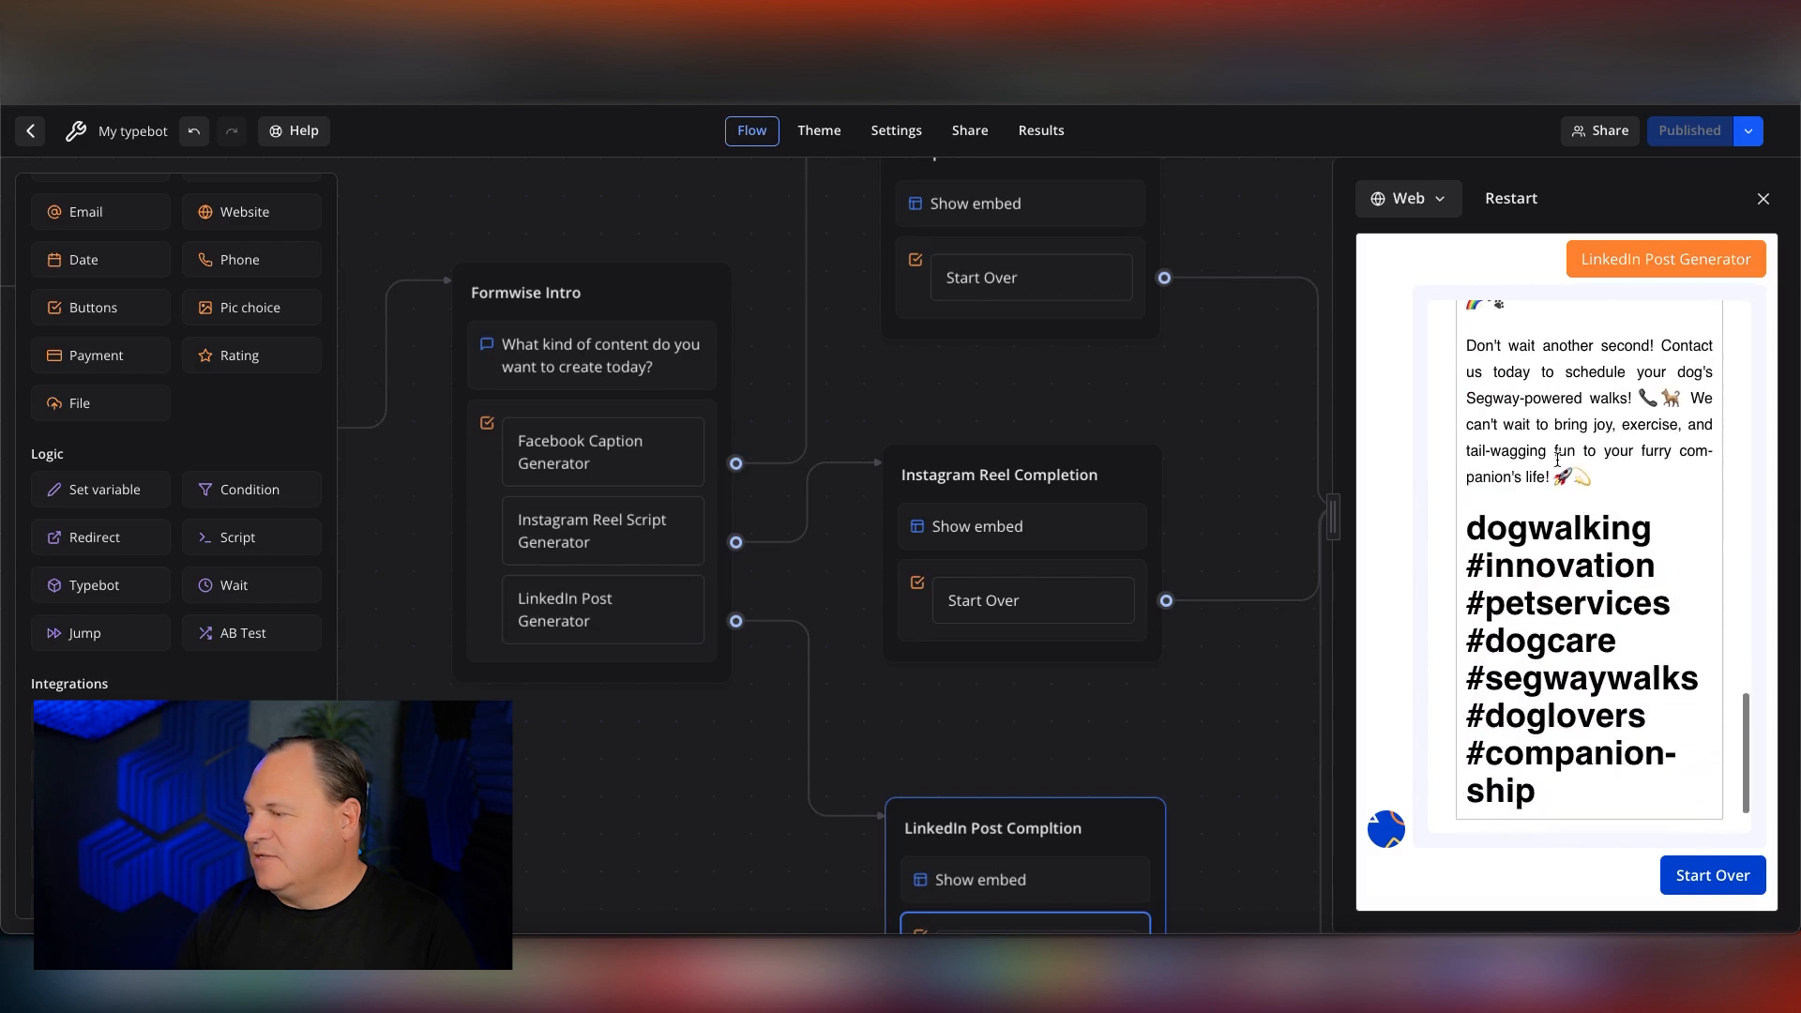
scroll(1556, 460, up, 15)
scroll(1557, 460, up, 2)
scroll(1557, 461, down, 2)
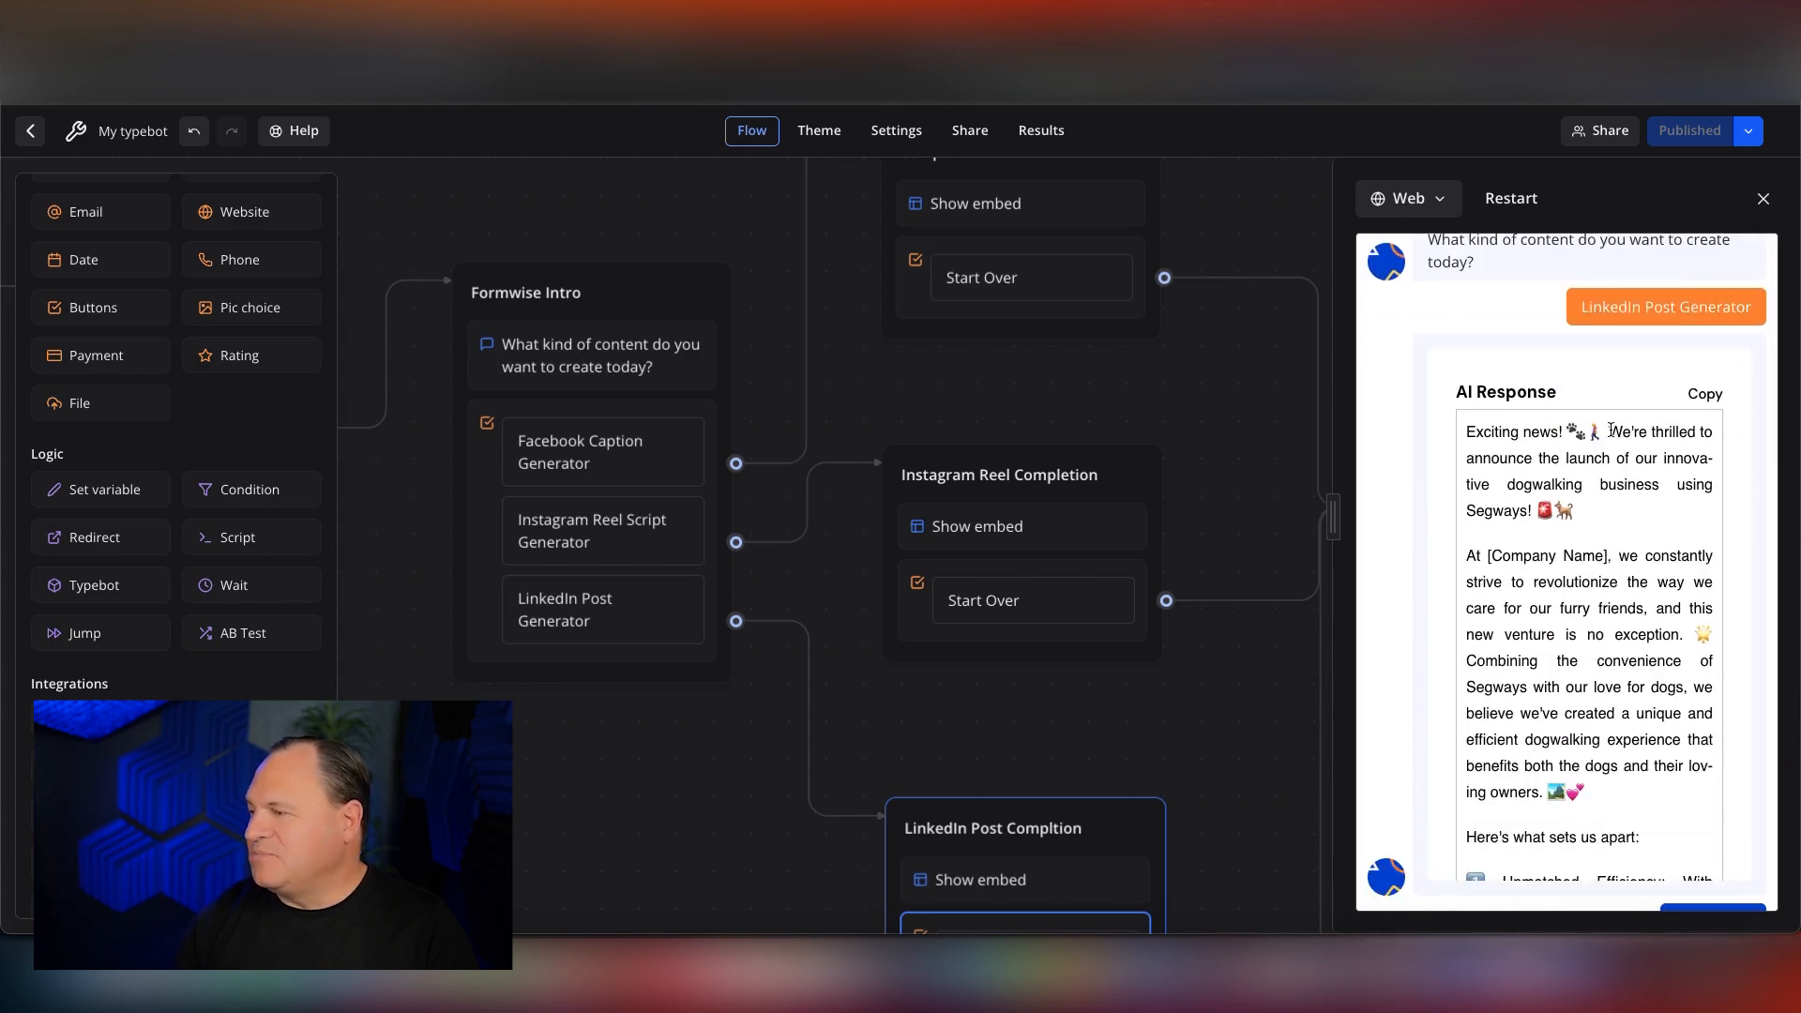
click(1707, 396)
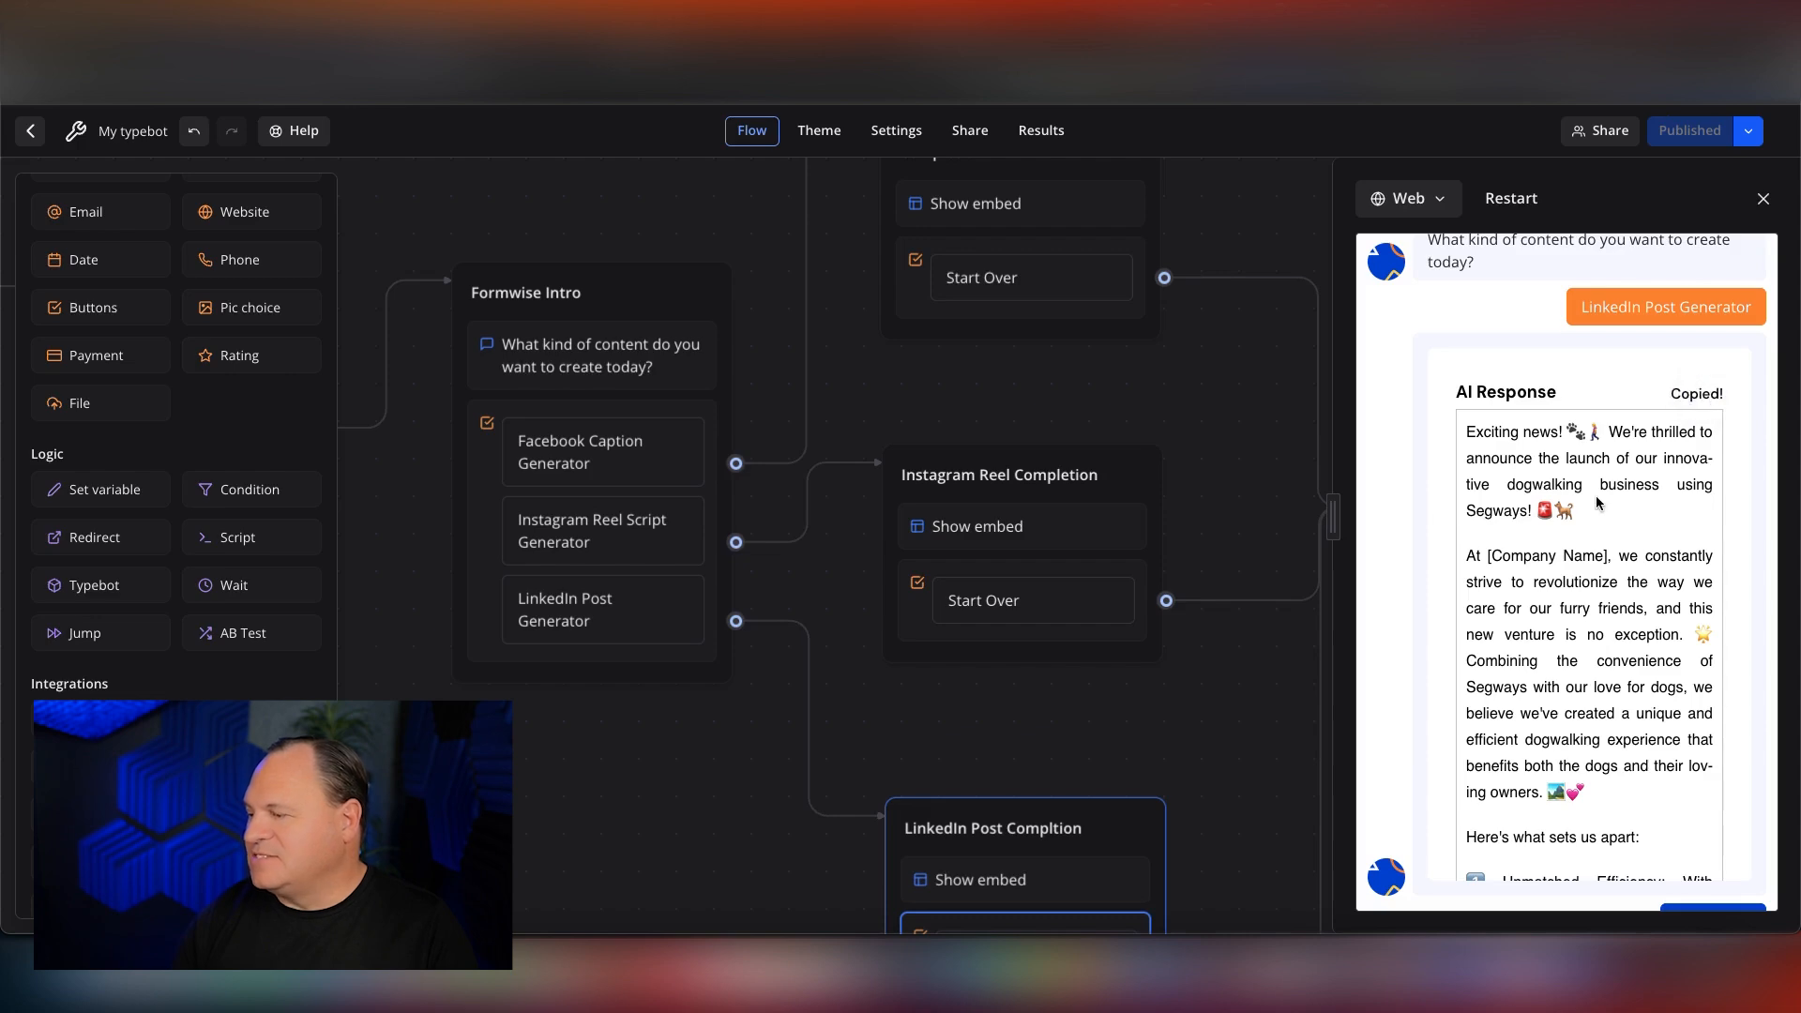
scroll(1597, 503, down, 3)
scroll(1598, 503, down, 10)
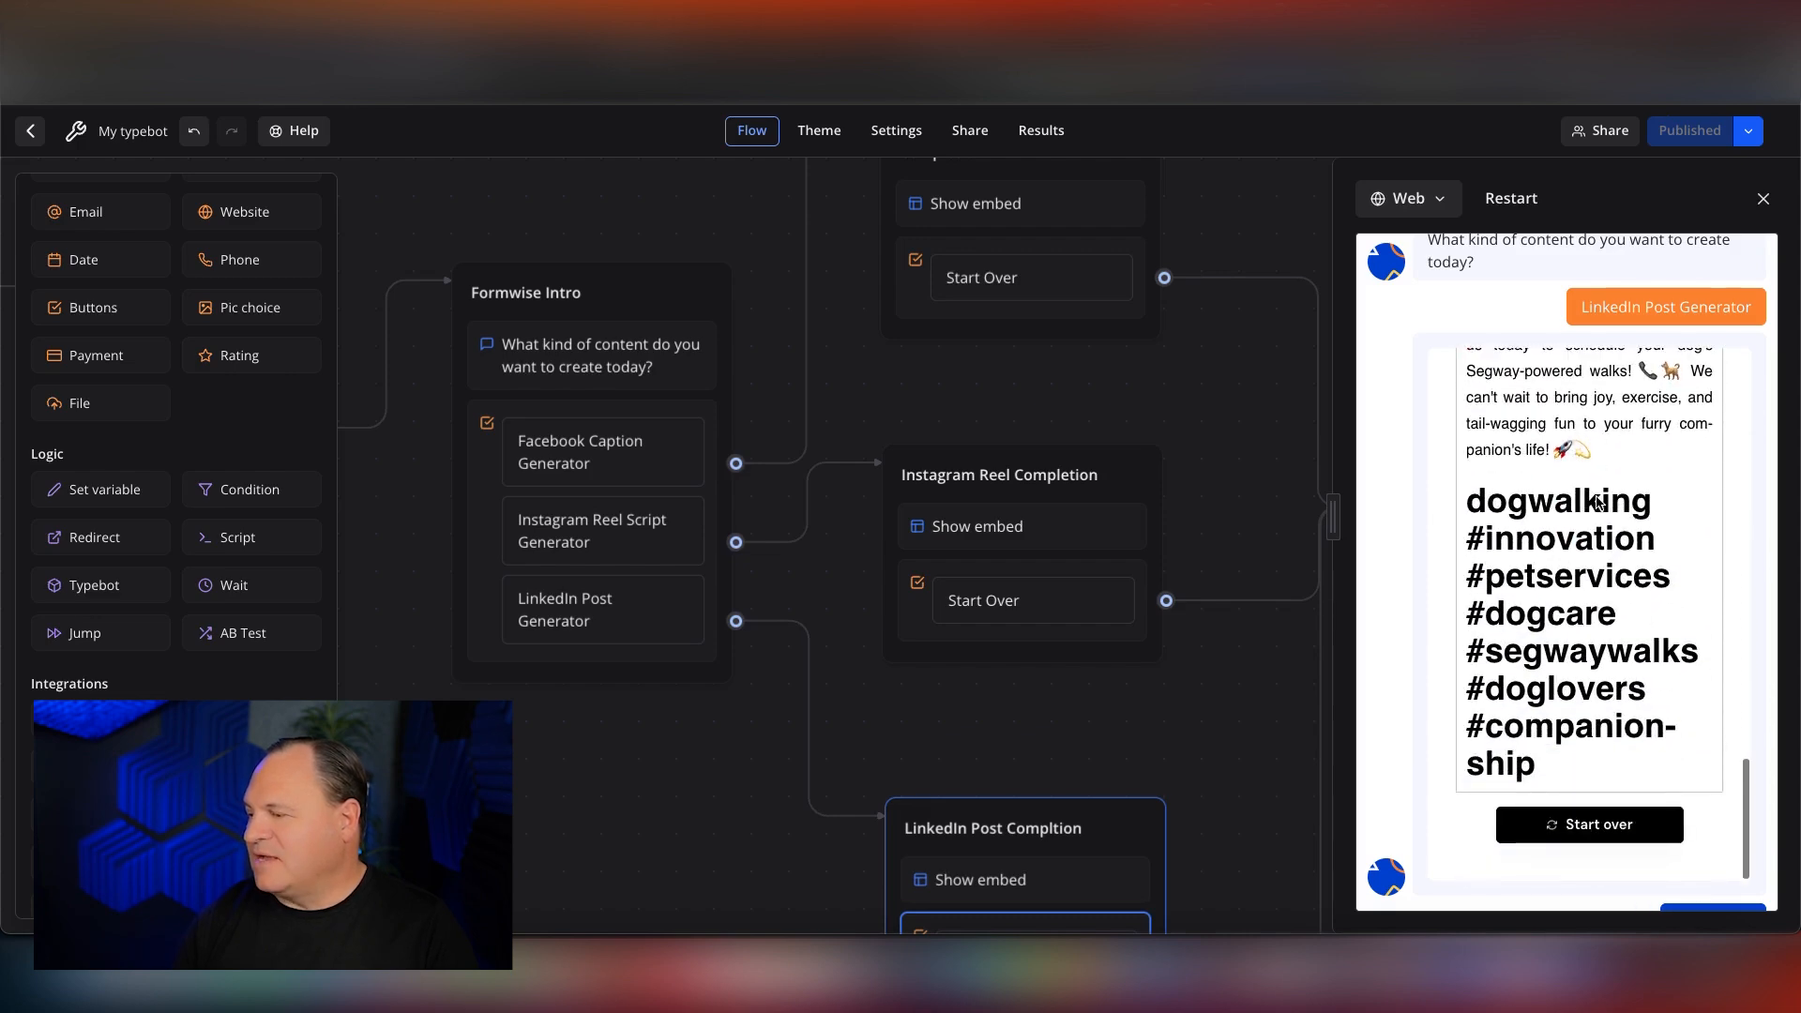
Start the bot over, choose the Instagram Reel Script Generator and submit the topic "my dogwalking business using segways".
click(1712, 762)
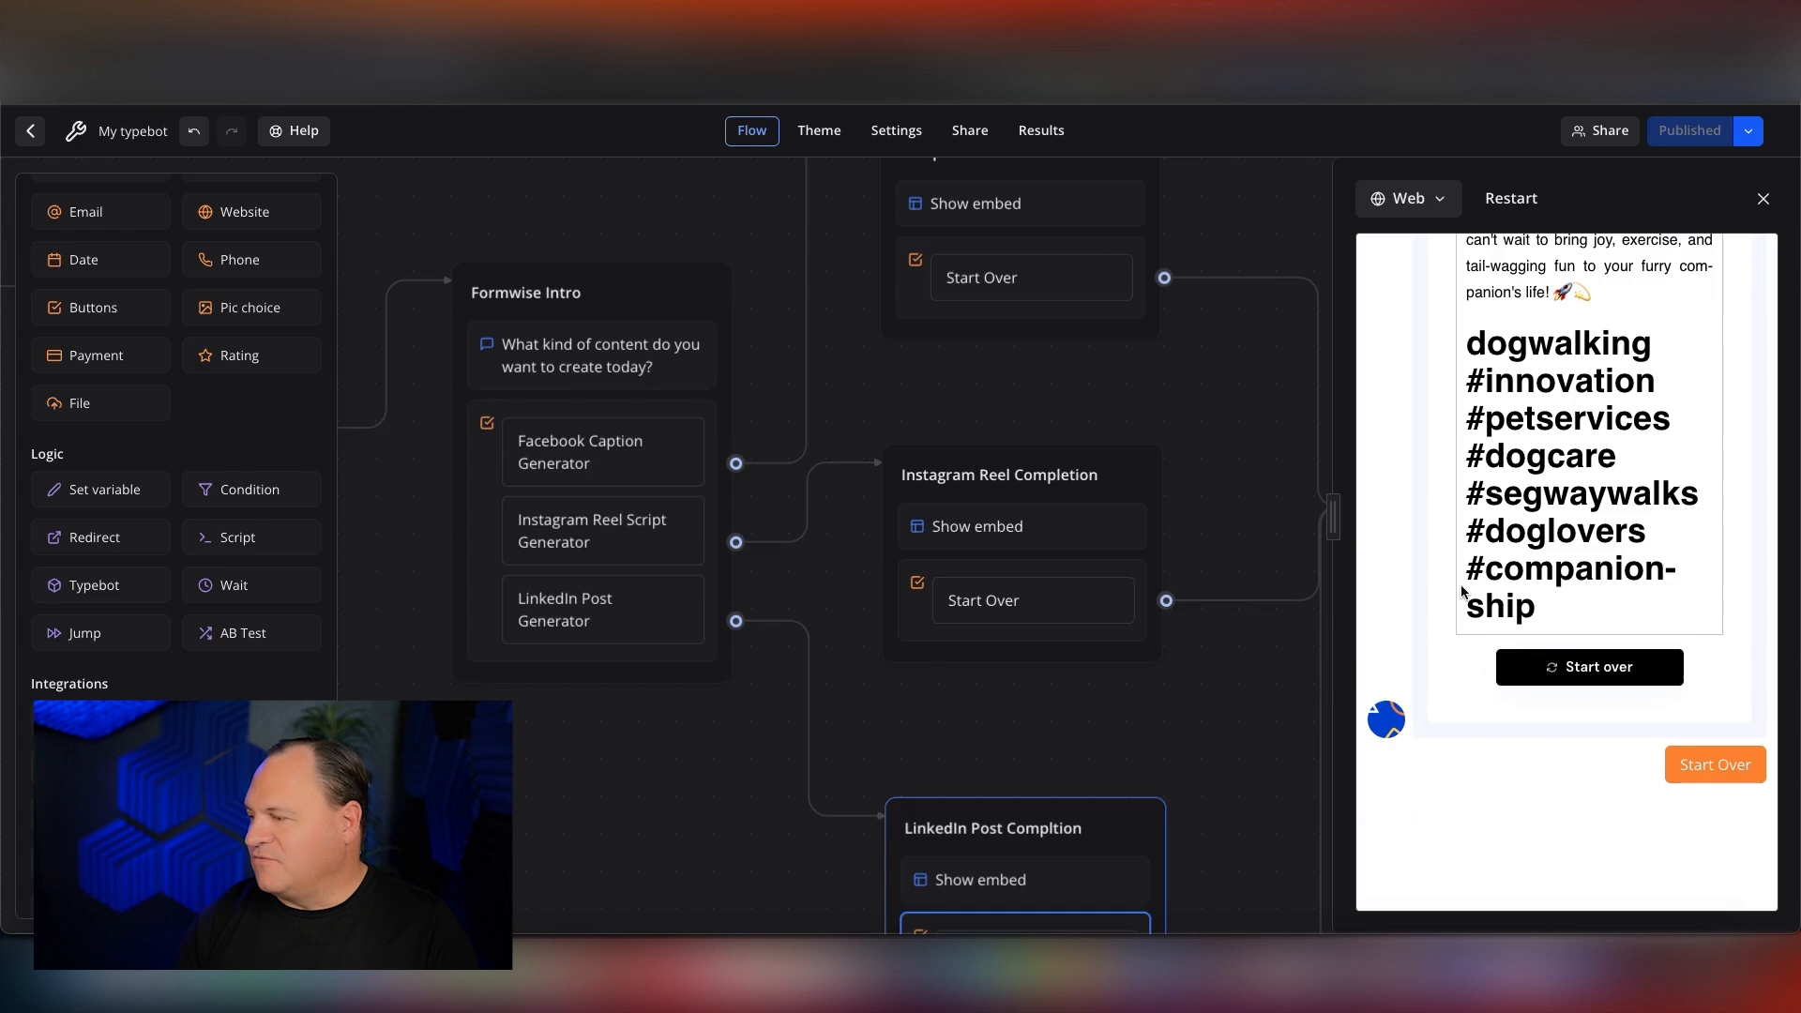
click(1595, 718)
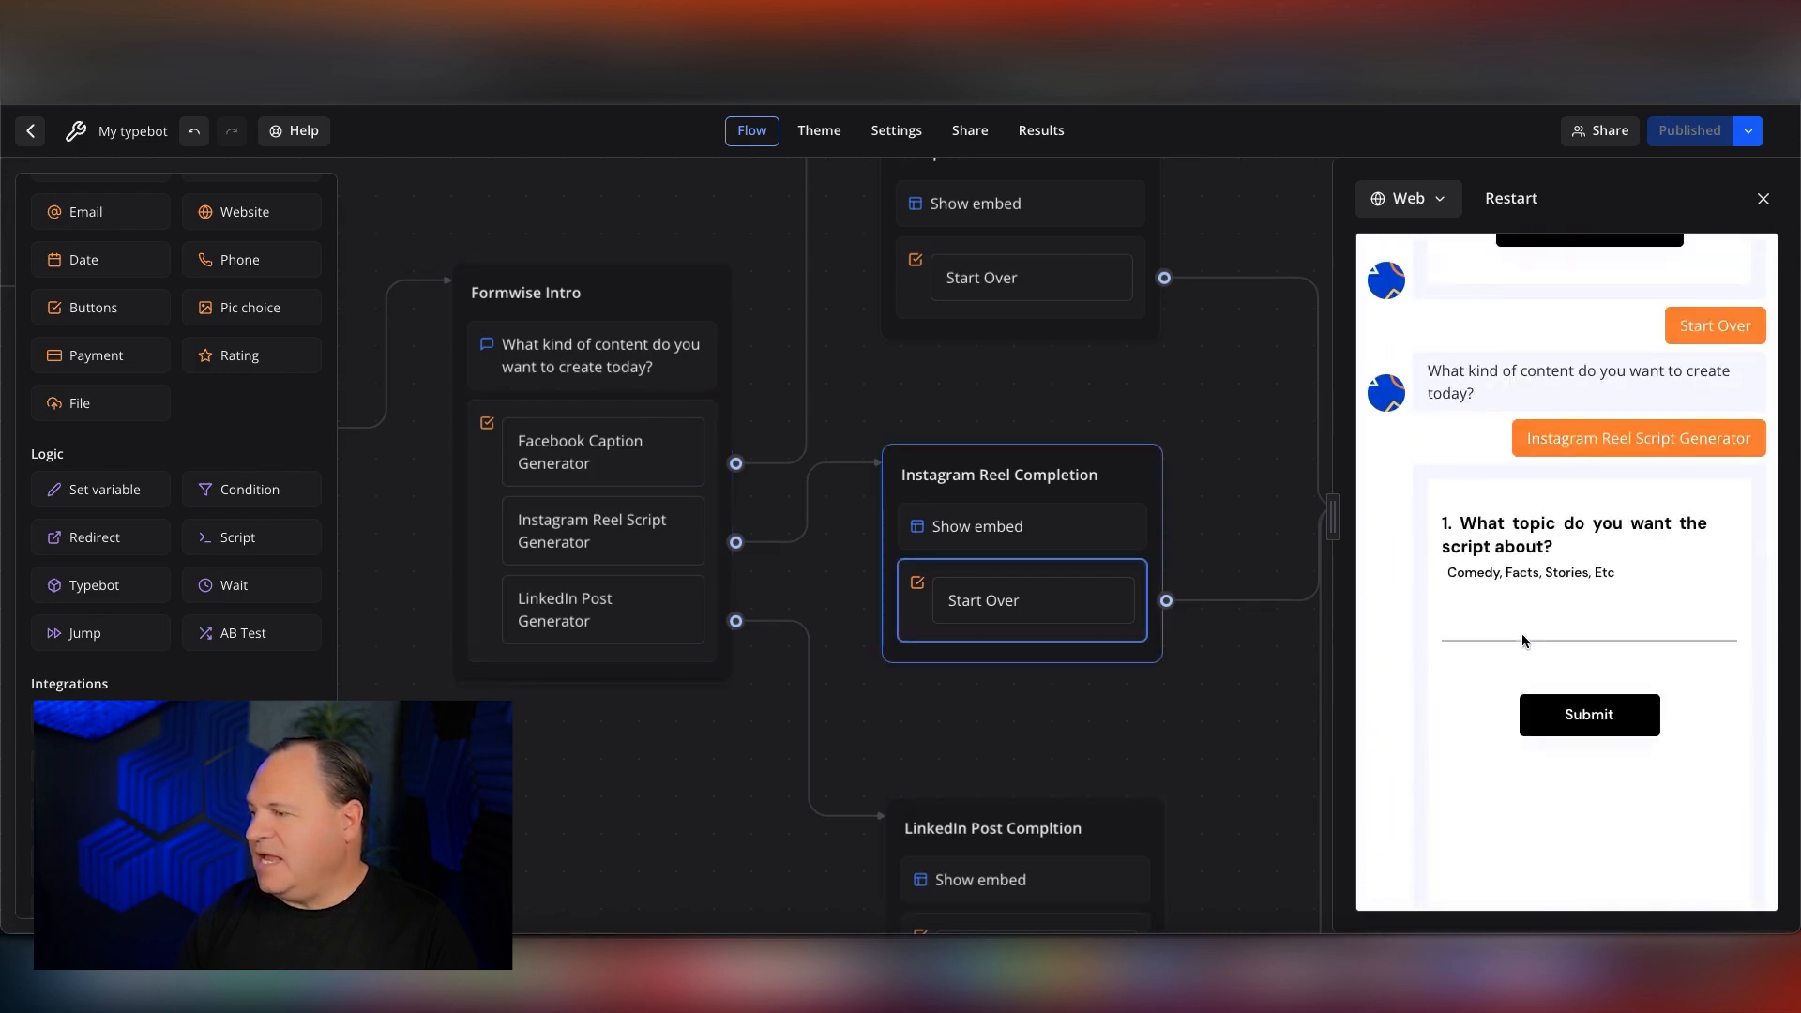
click(1479, 619)
text(my dogwalking business using segways)
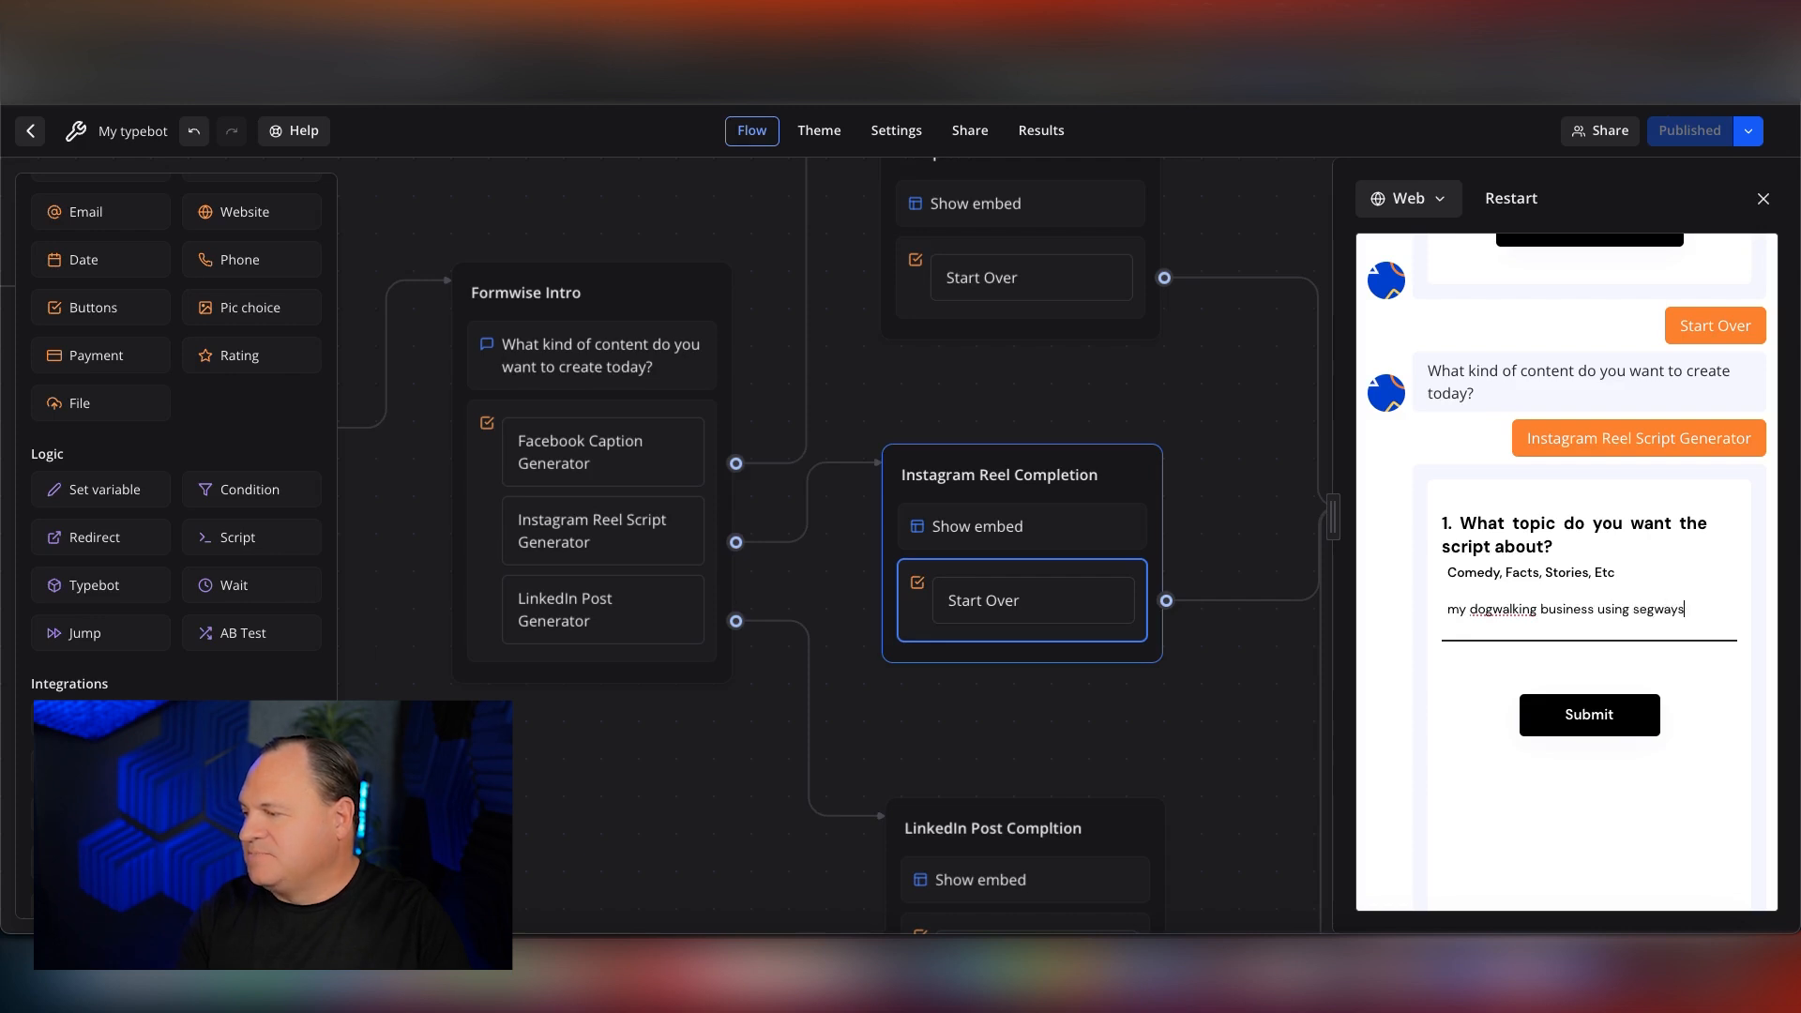
click(1591, 716)
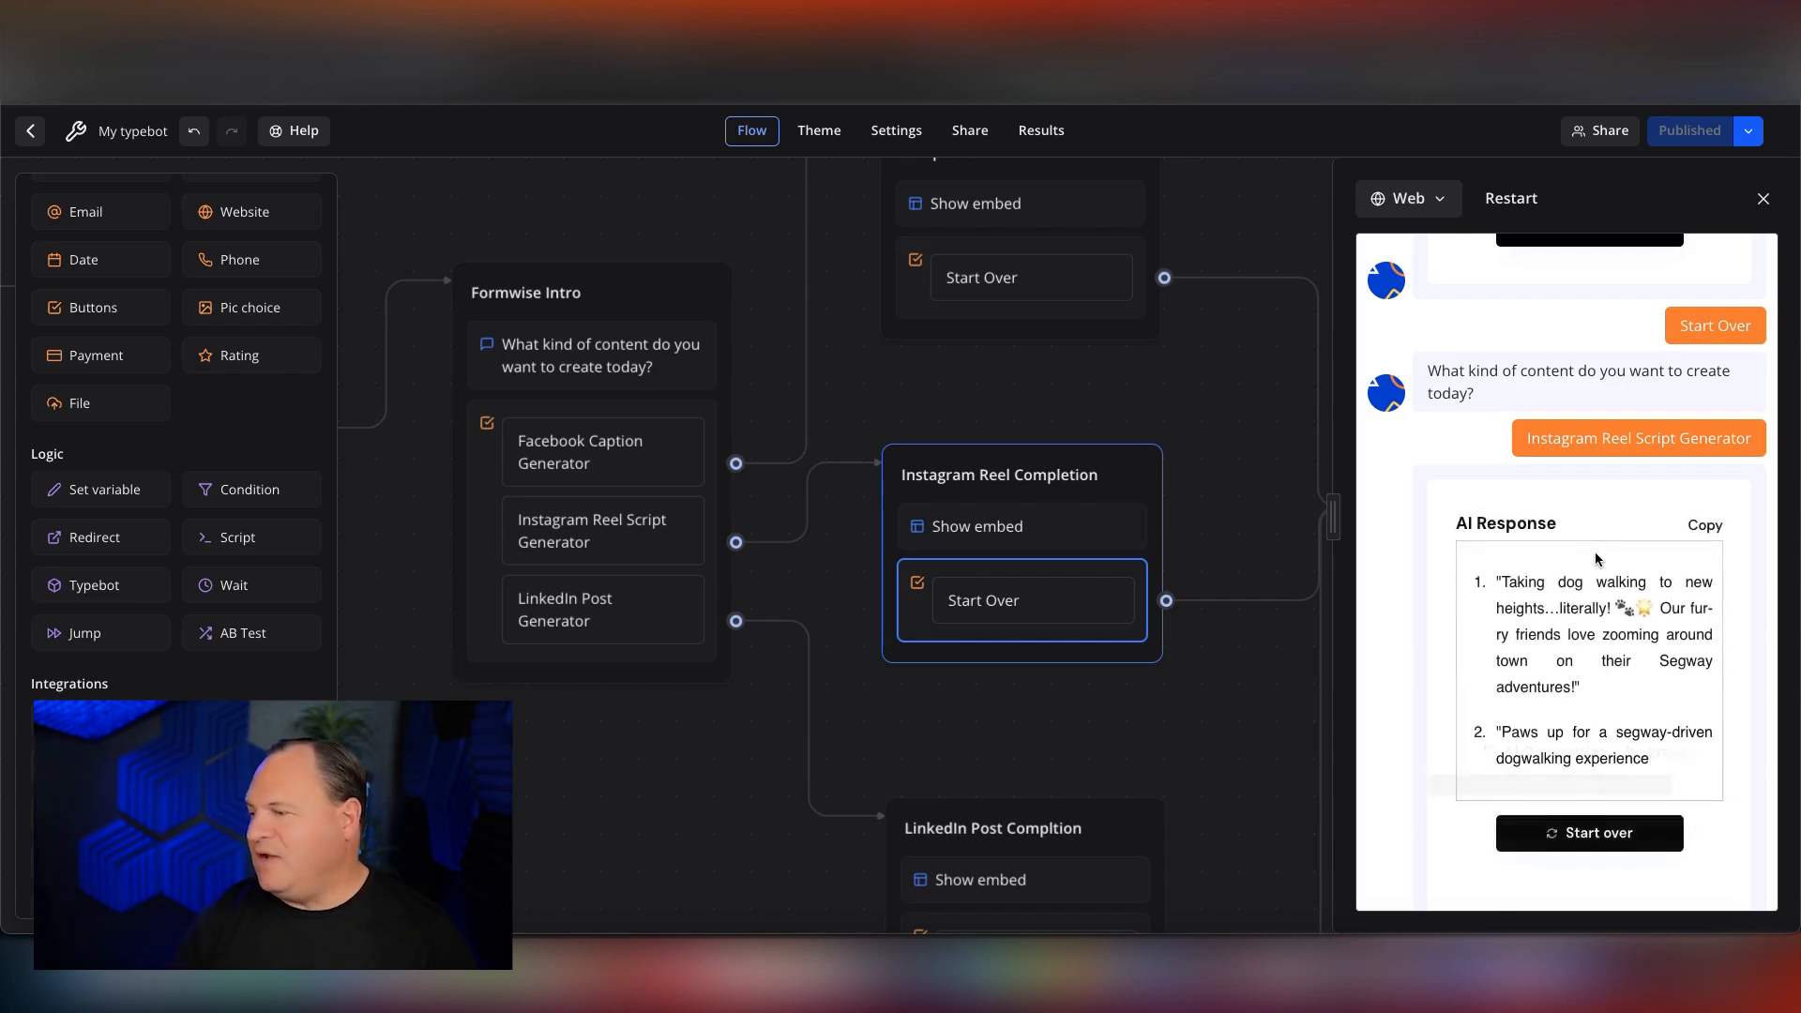
Read through the generated Instagram reel scripts and return the bot to its content type question.
scroll(1595, 552, down, 8)
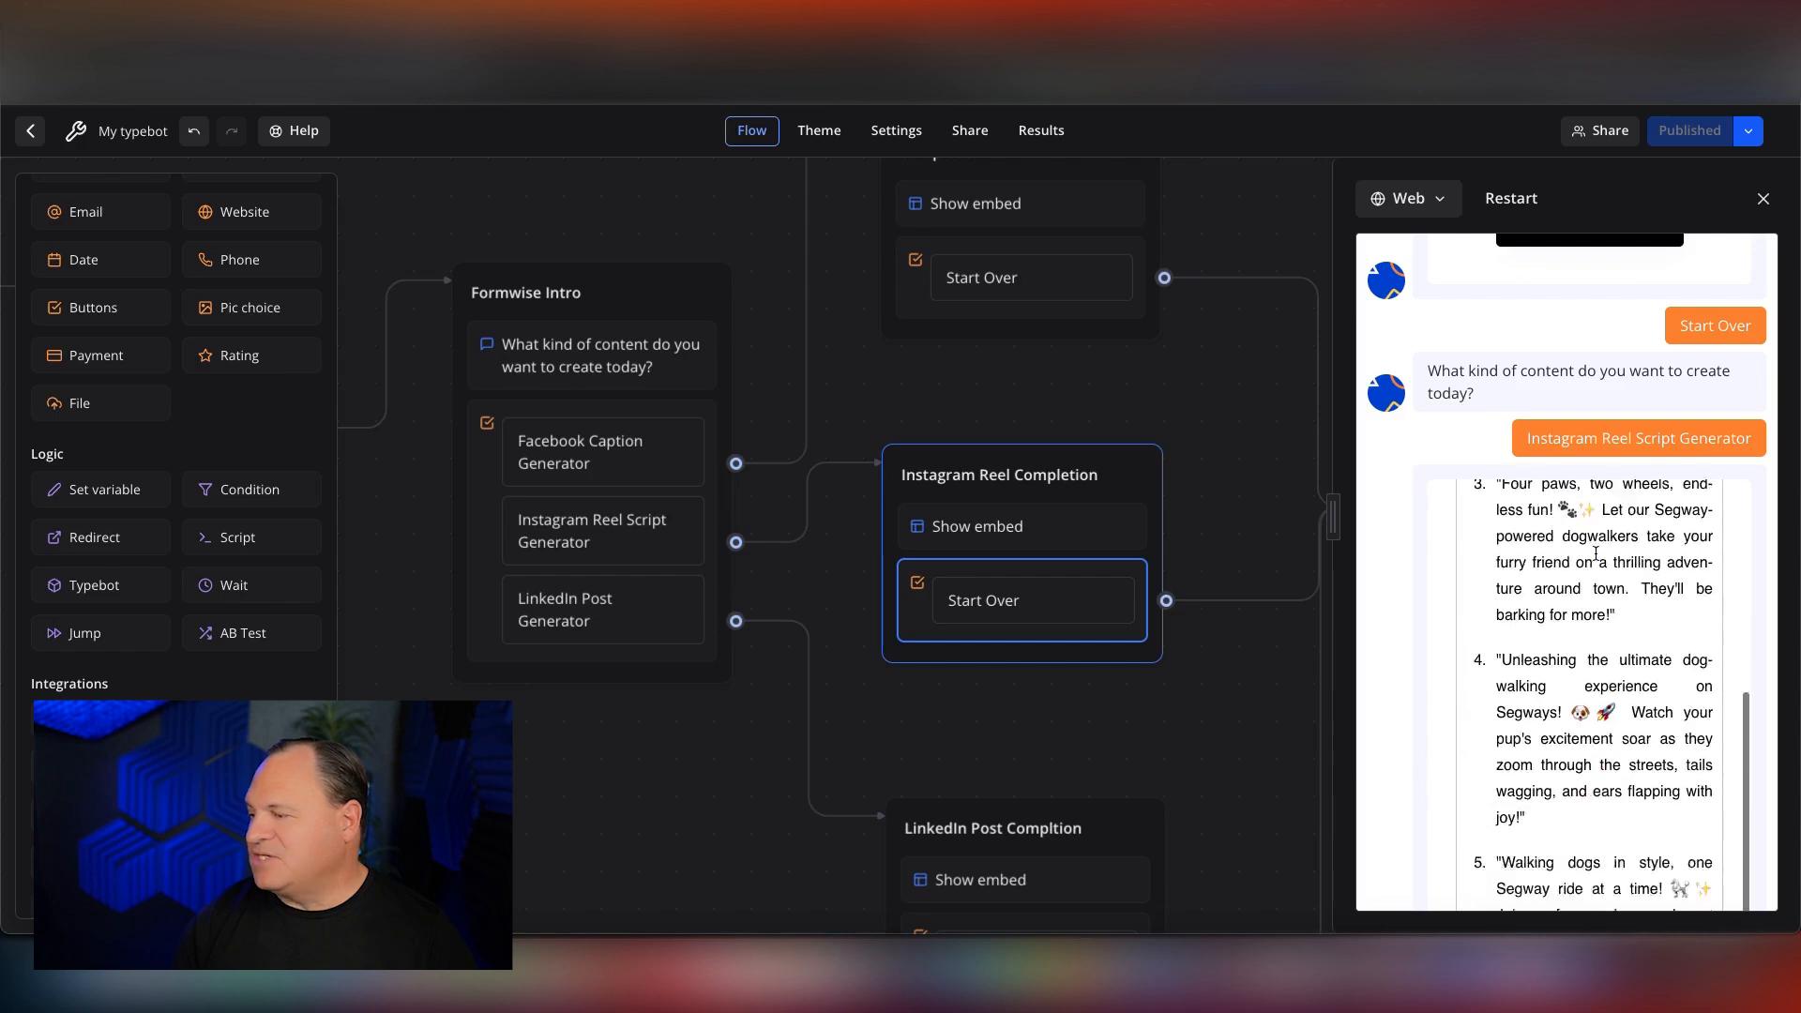
scroll(1596, 553, down, 6)
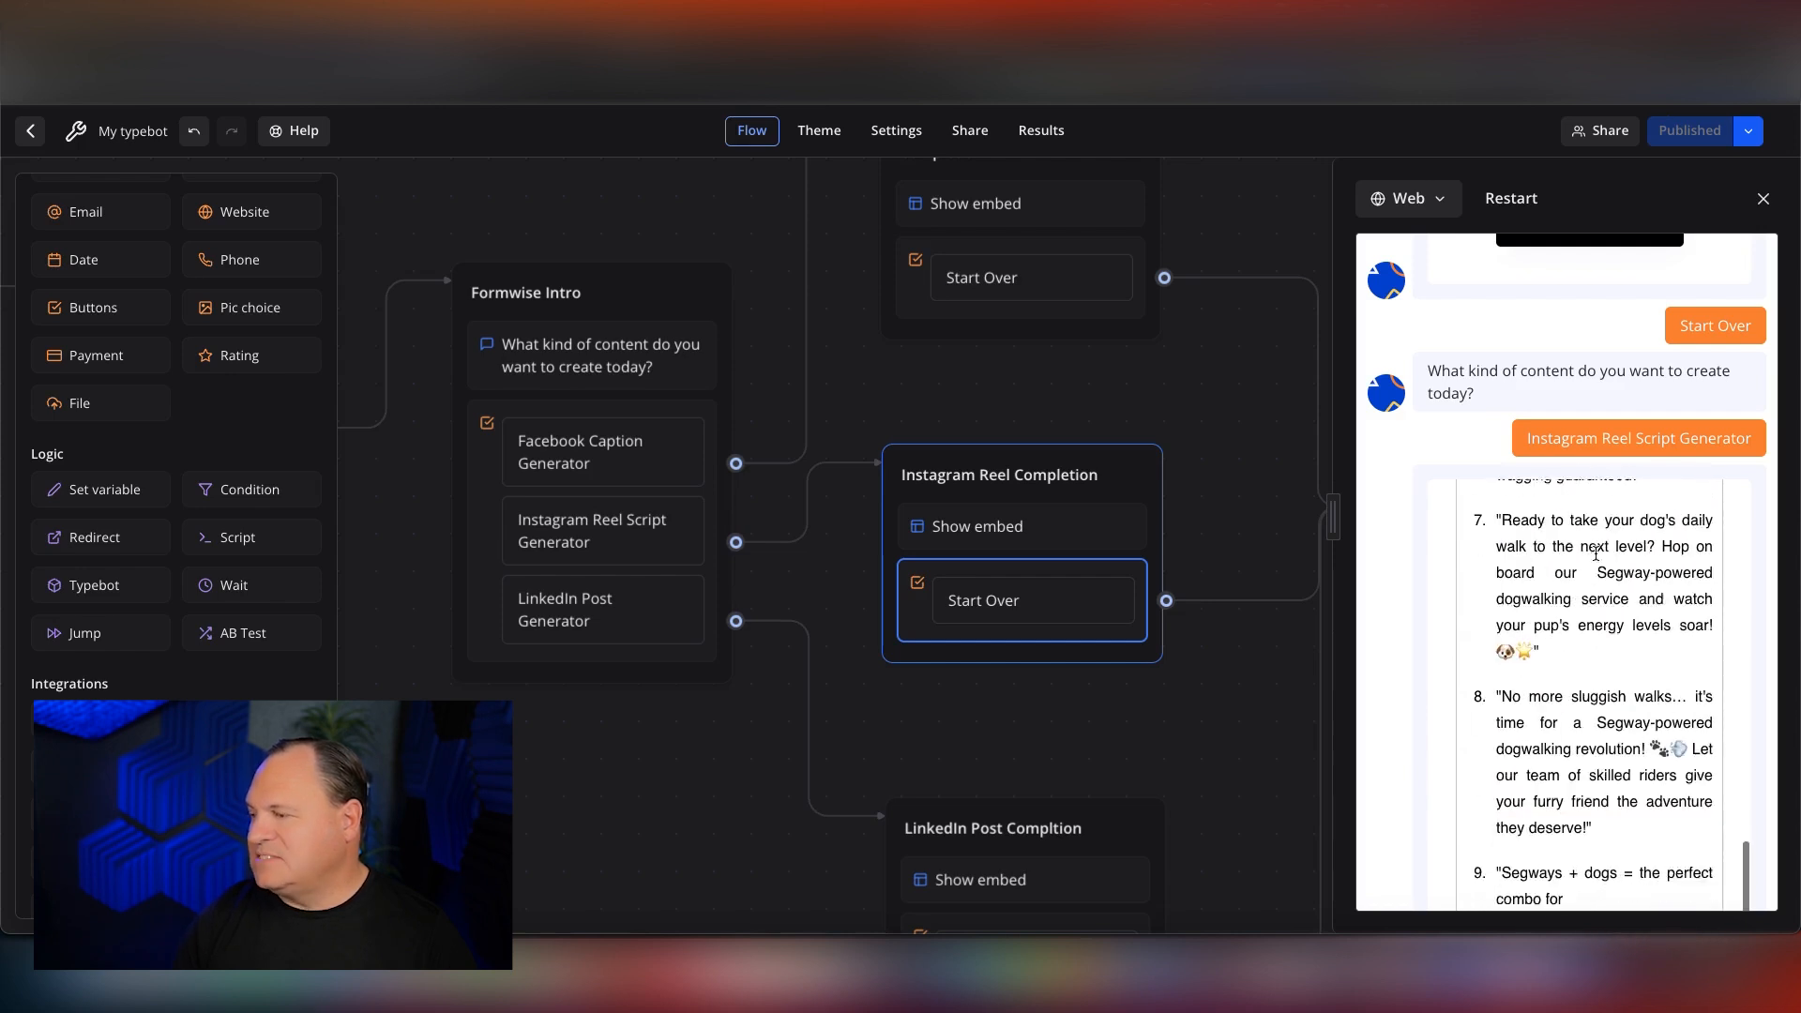
scroll(1594, 552, down, 3)
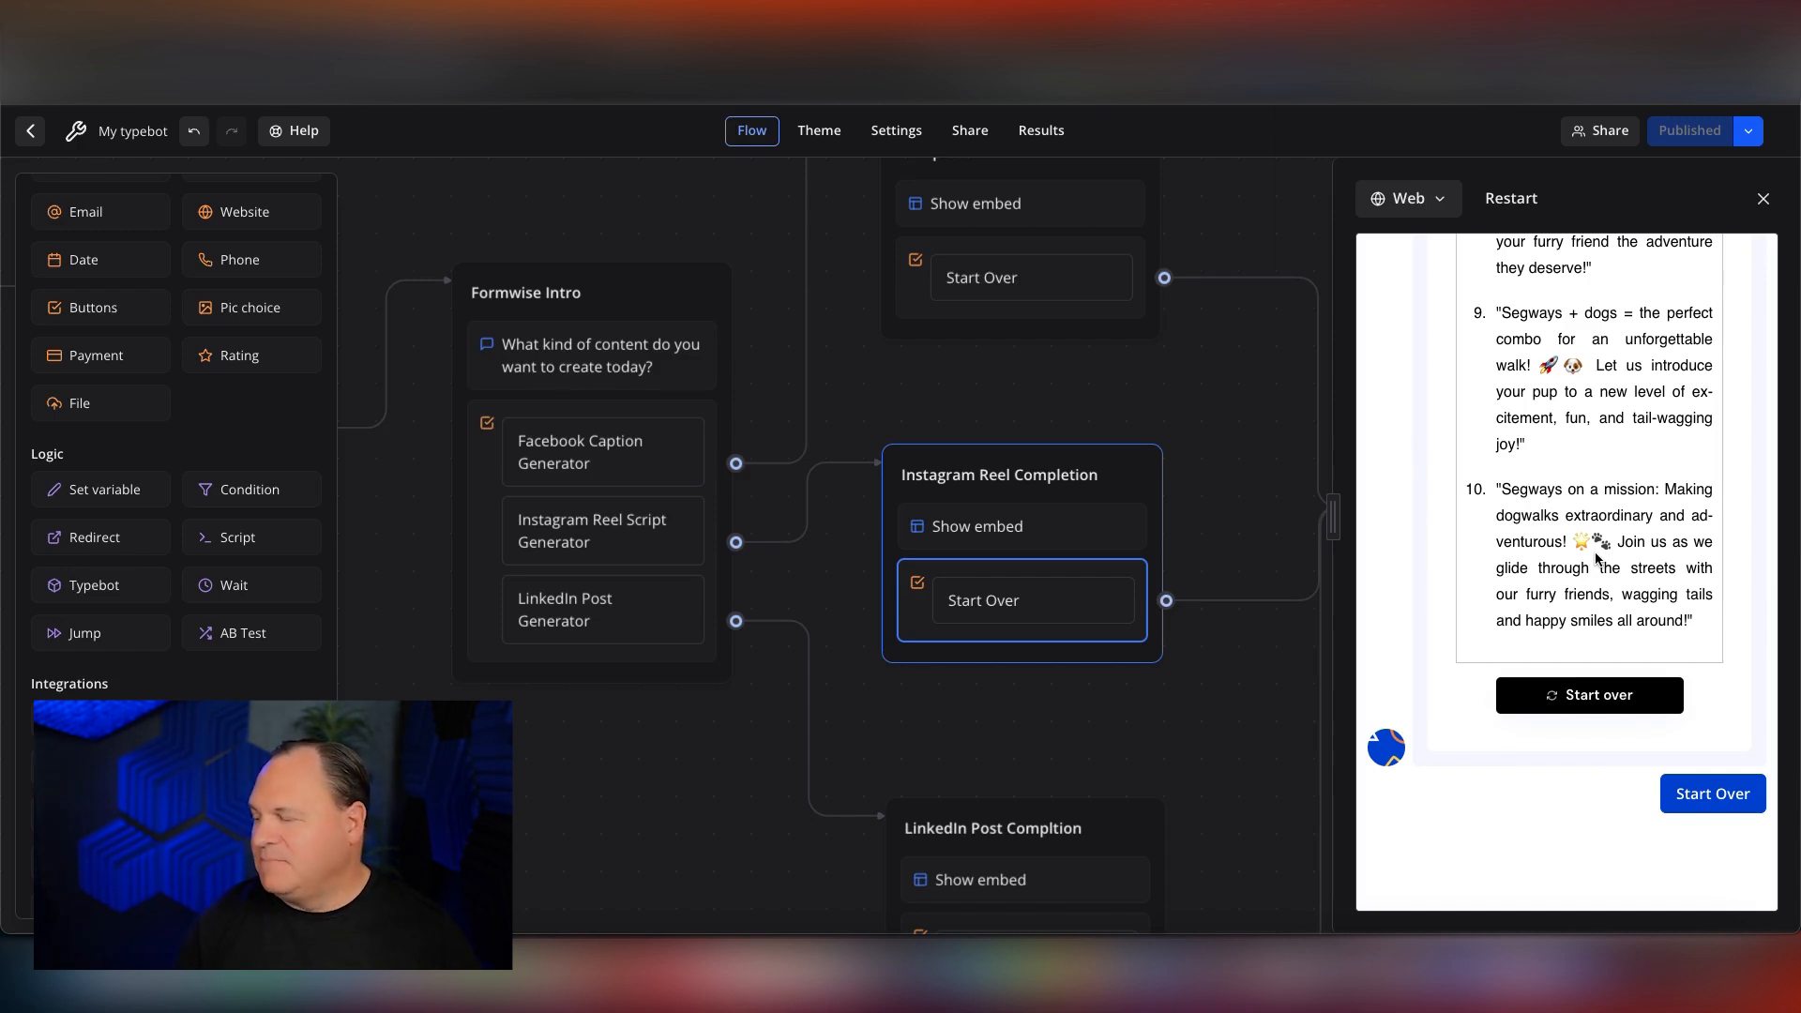
click(1707, 793)
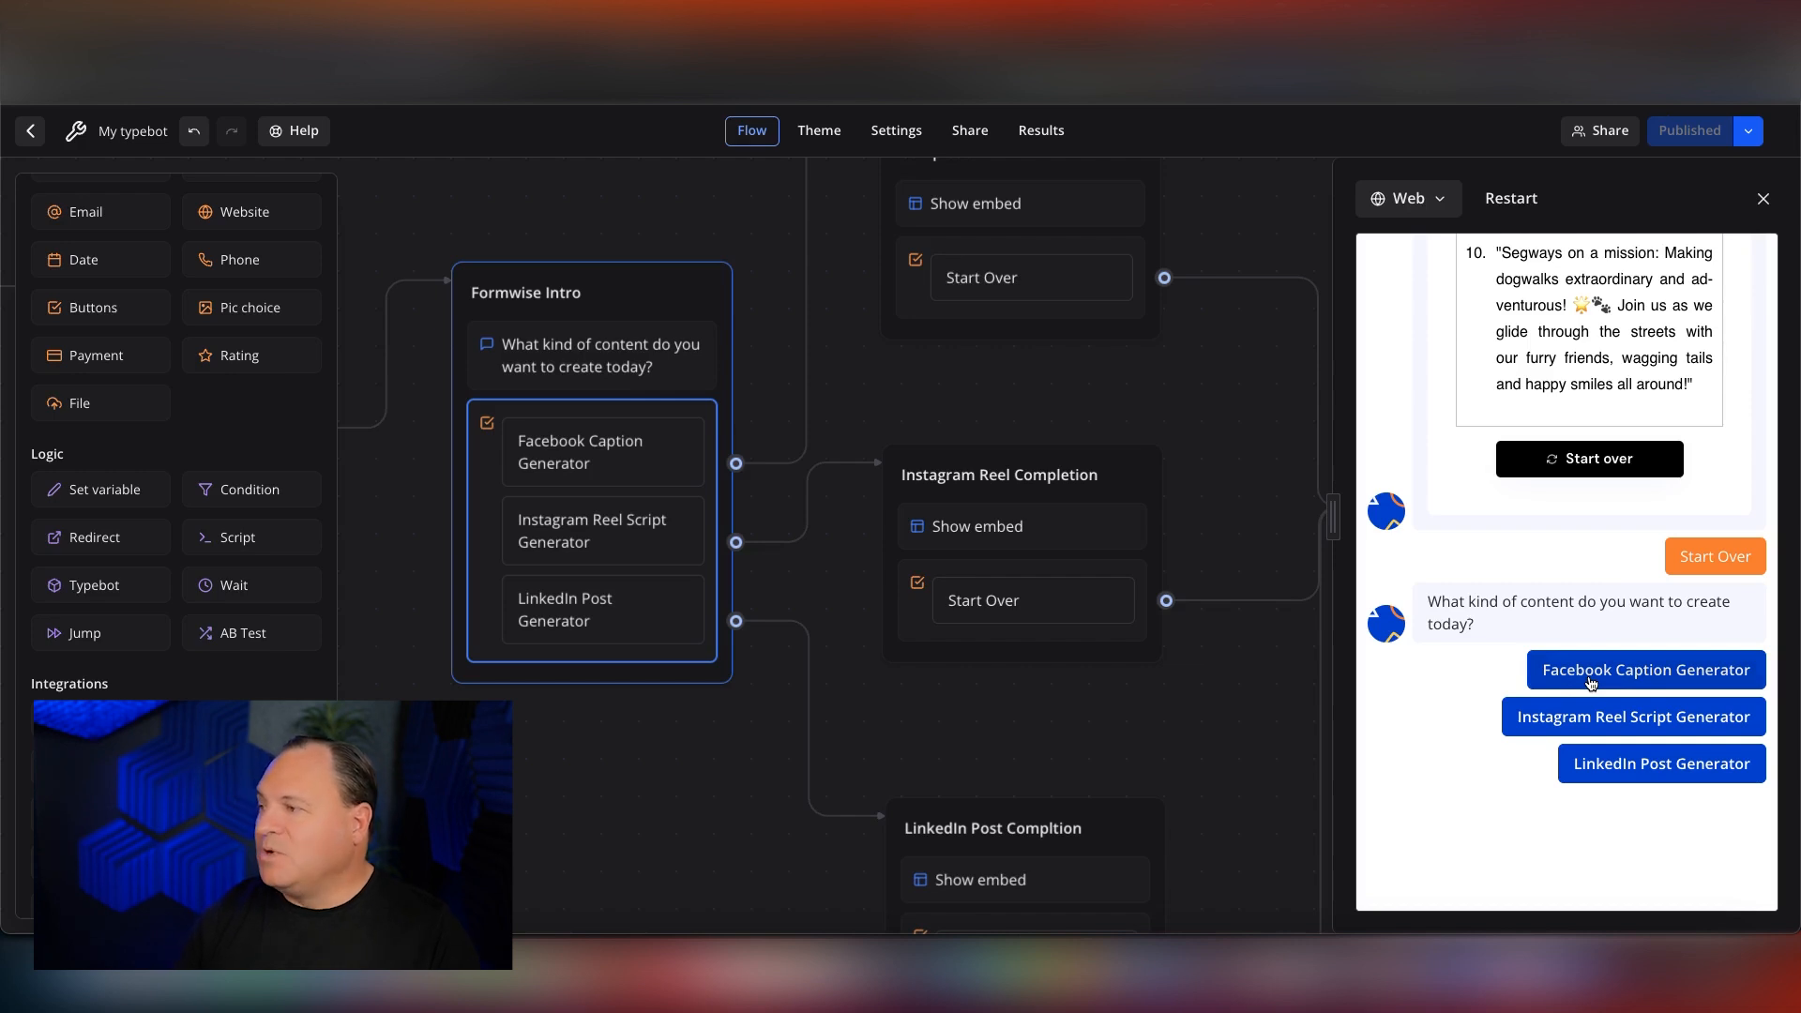
Look over the theme's own and gallery templates and the typebot's general and typing emulation settings.
click(823, 138)
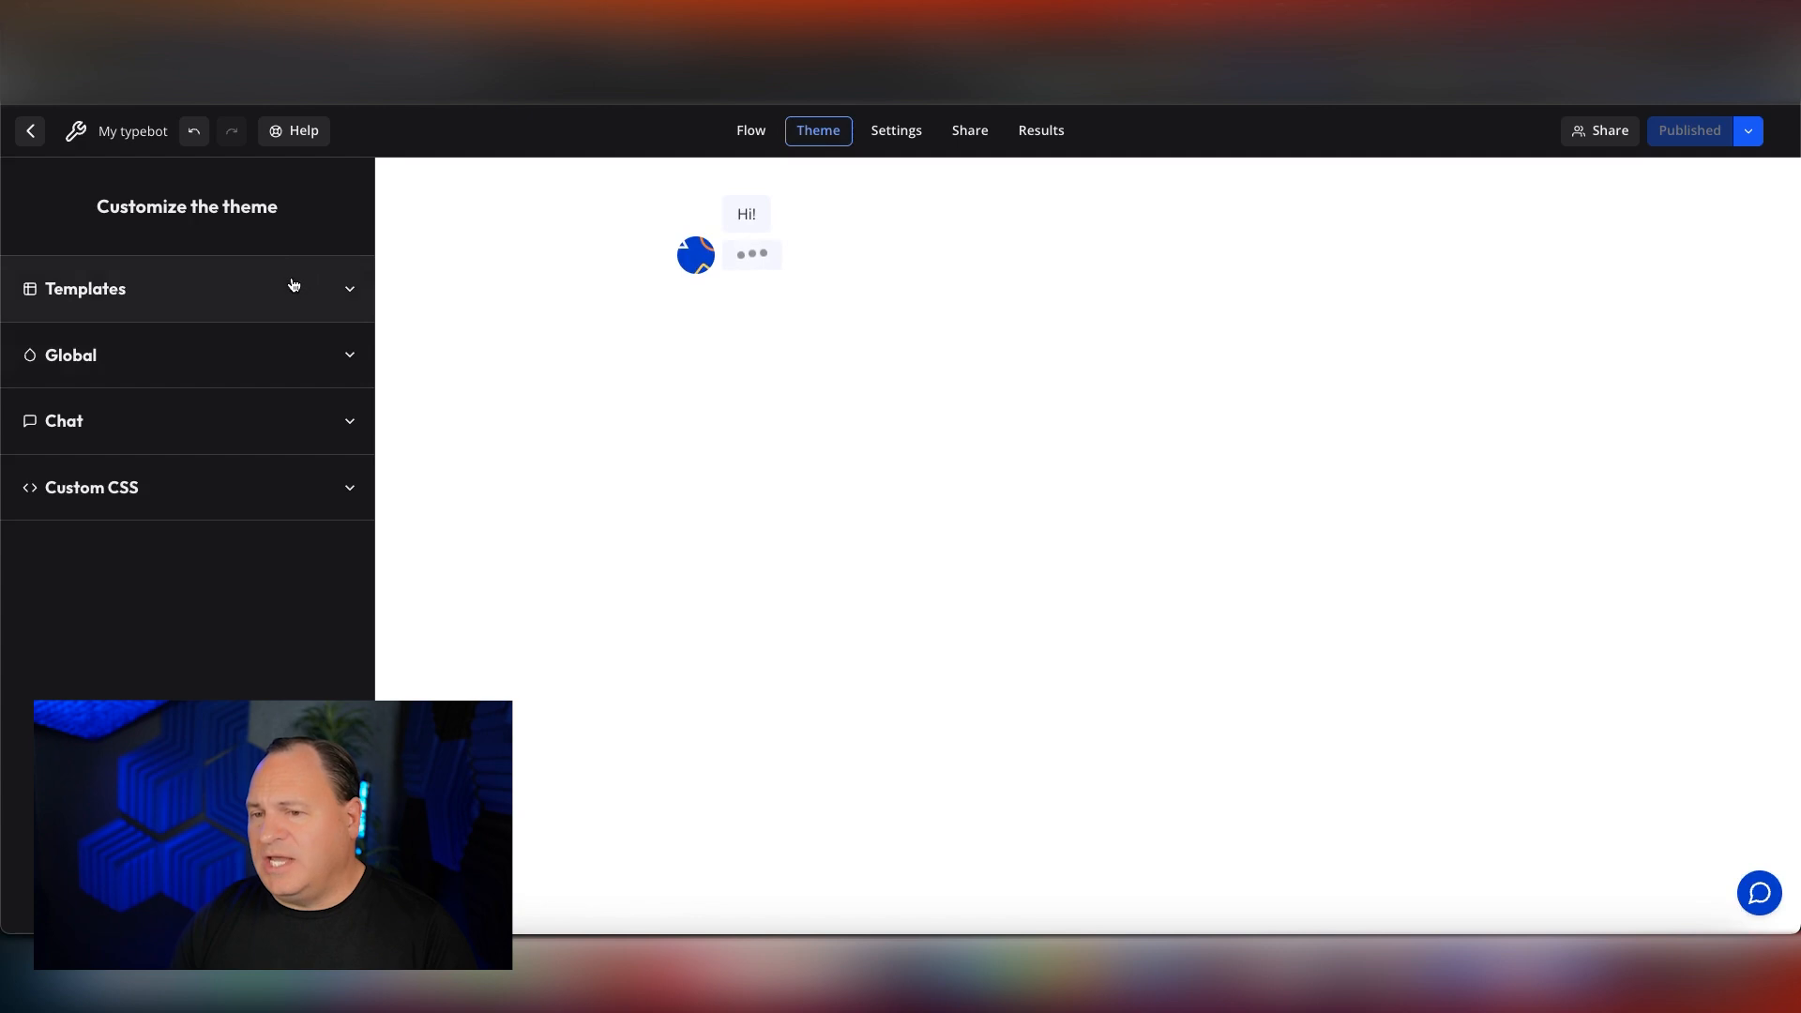
click(345, 288)
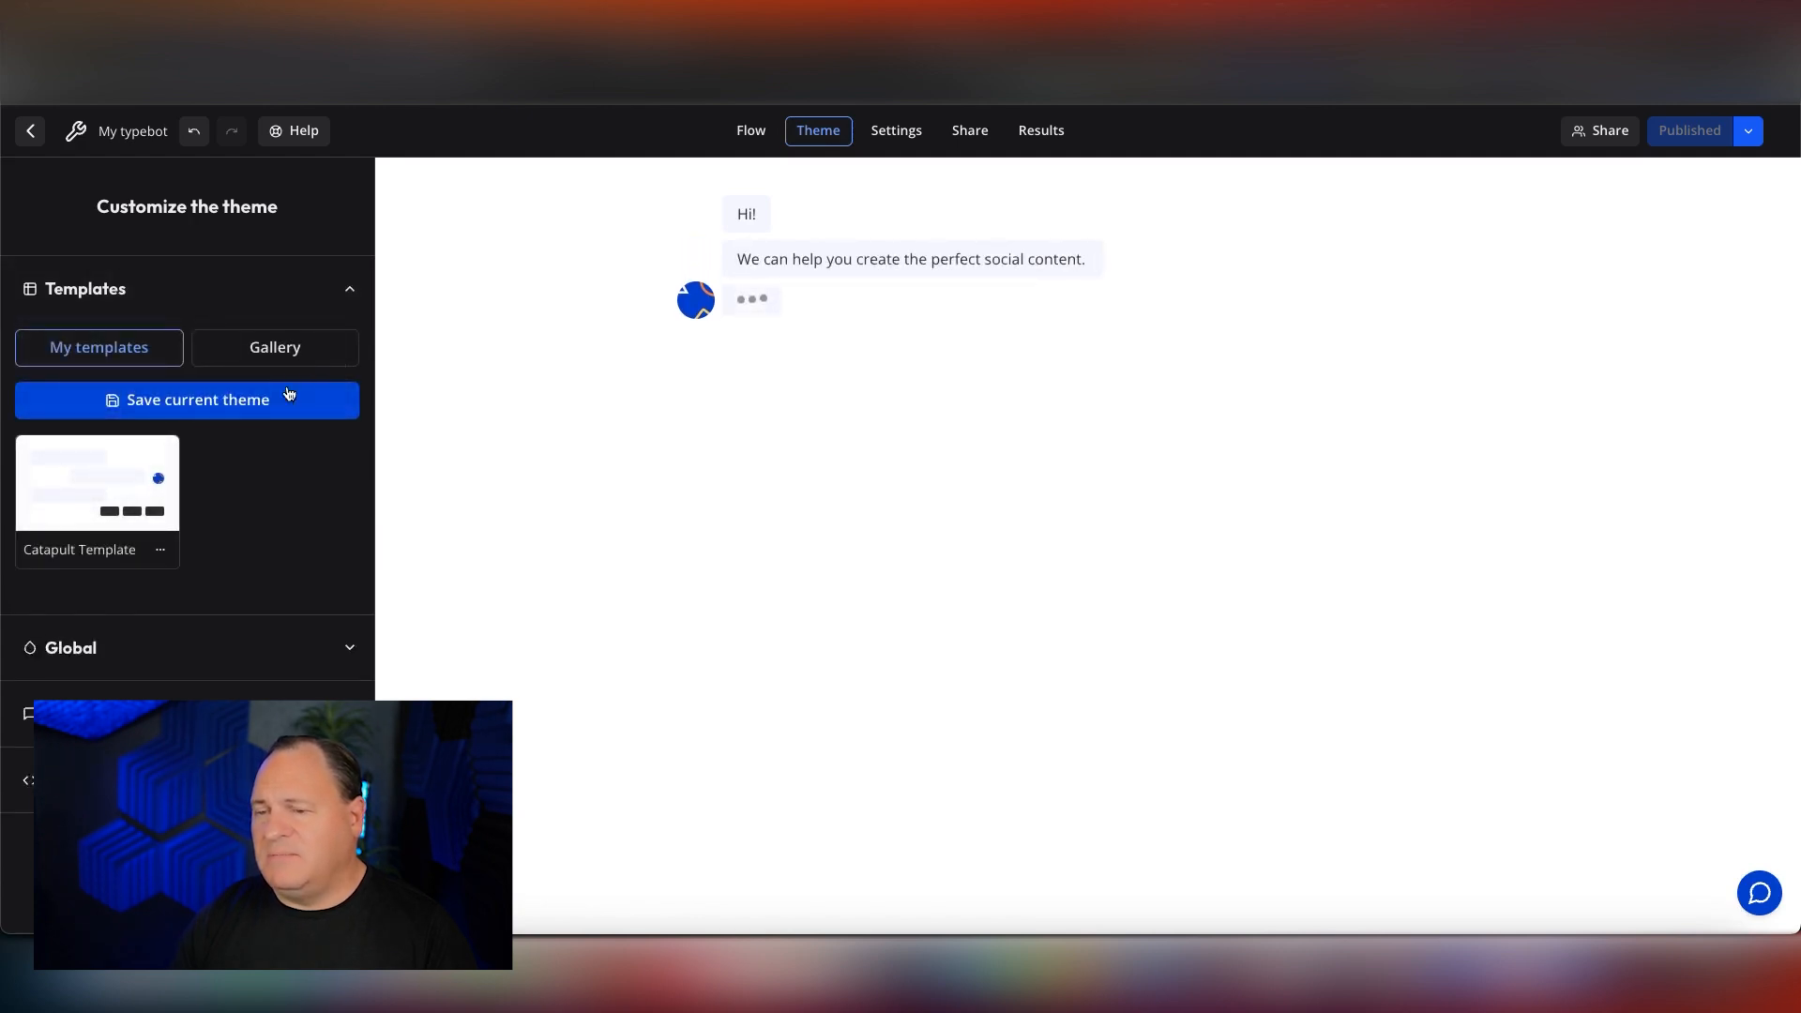
click(235, 352)
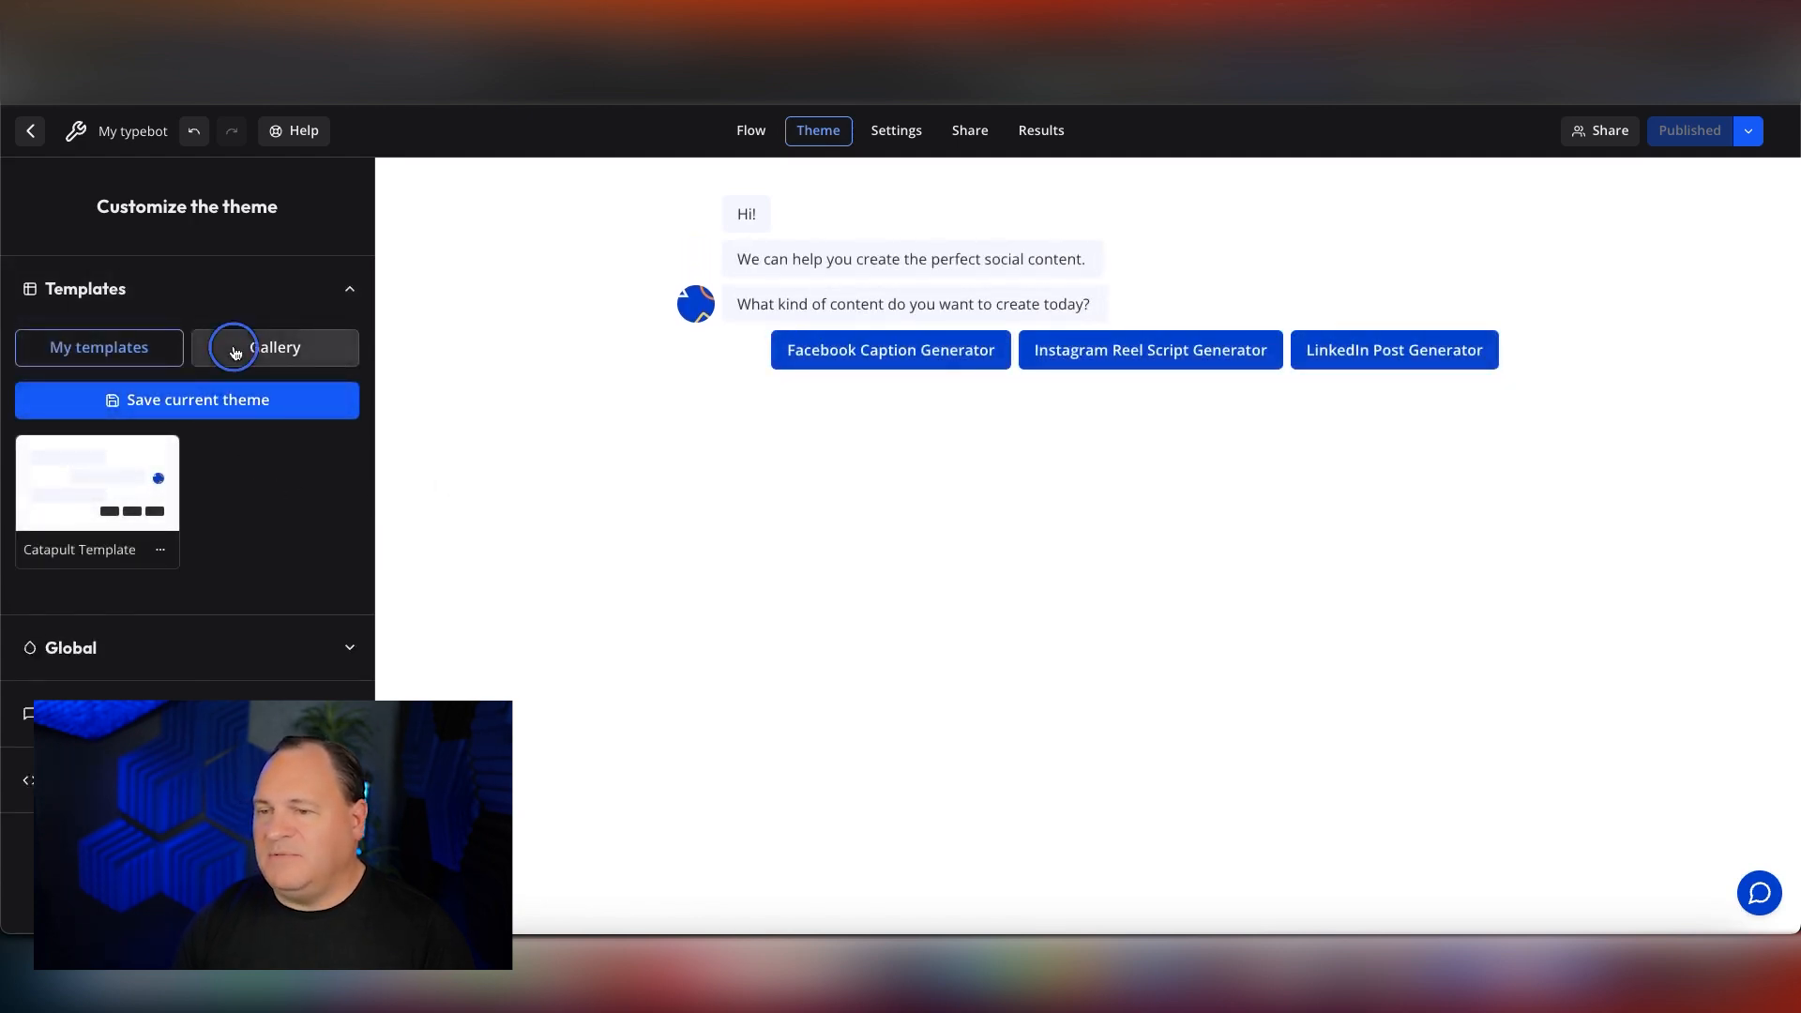
click(894, 129)
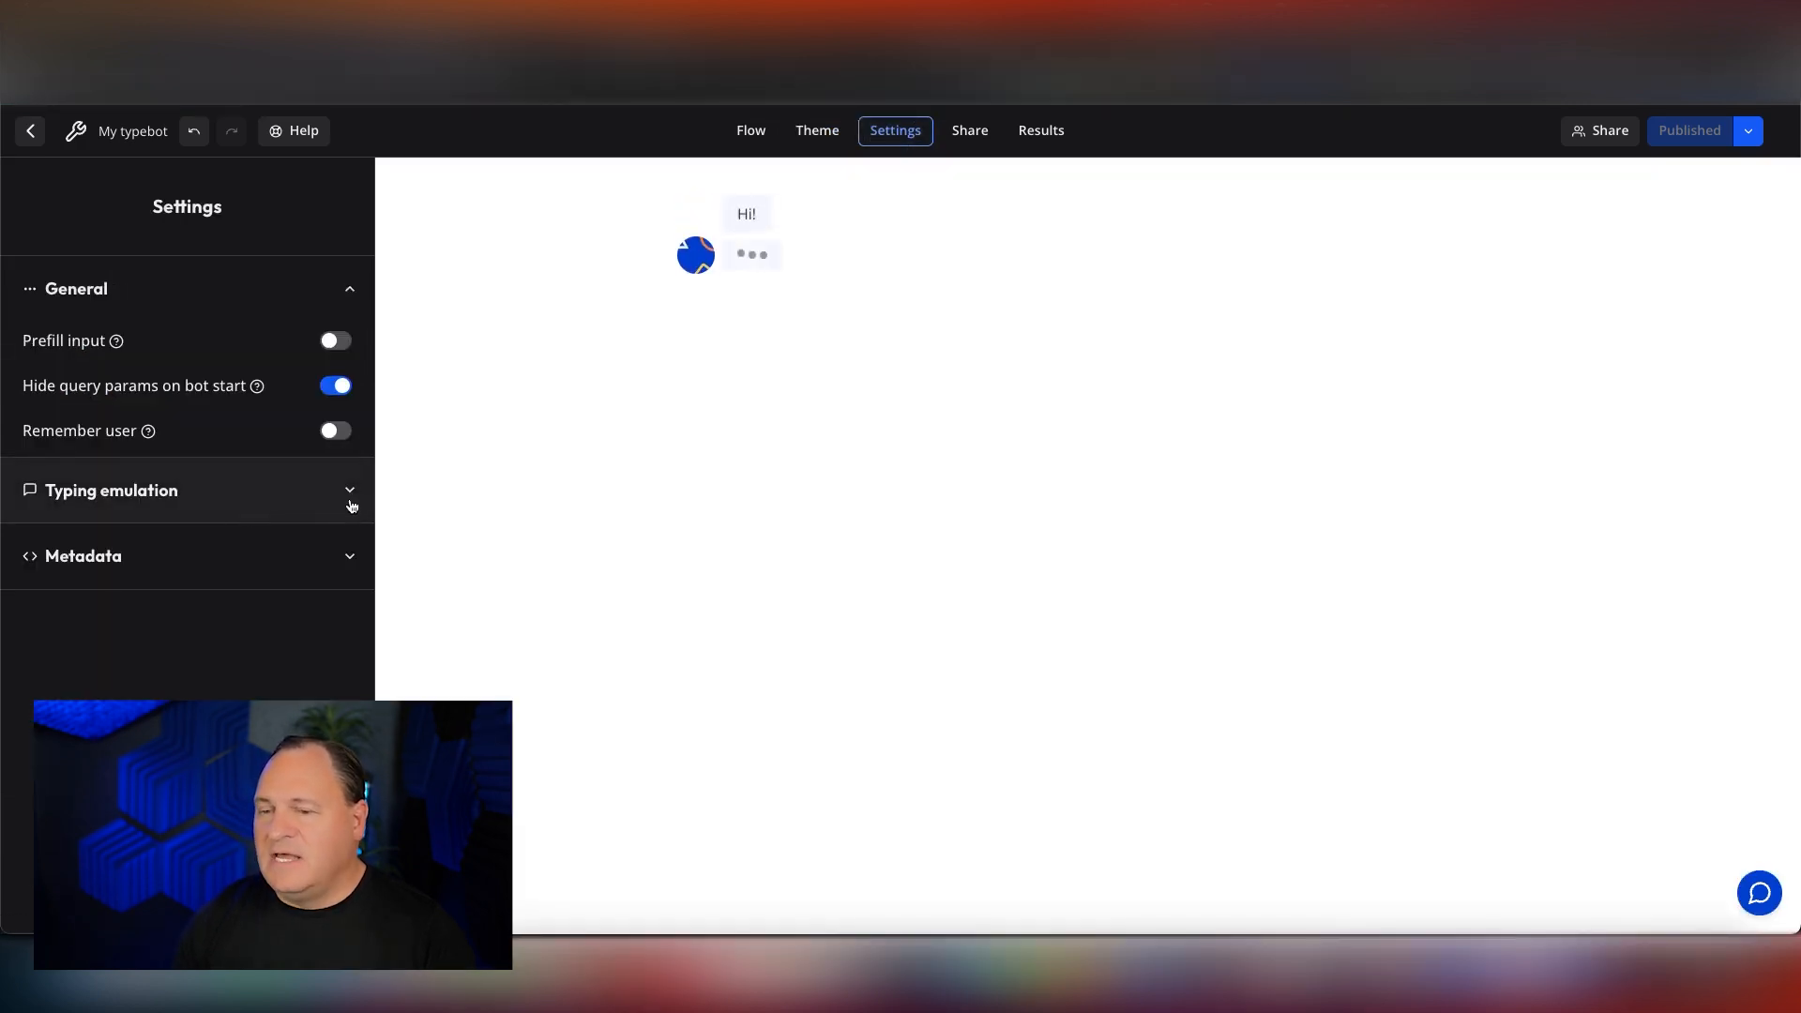
click(349, 489)
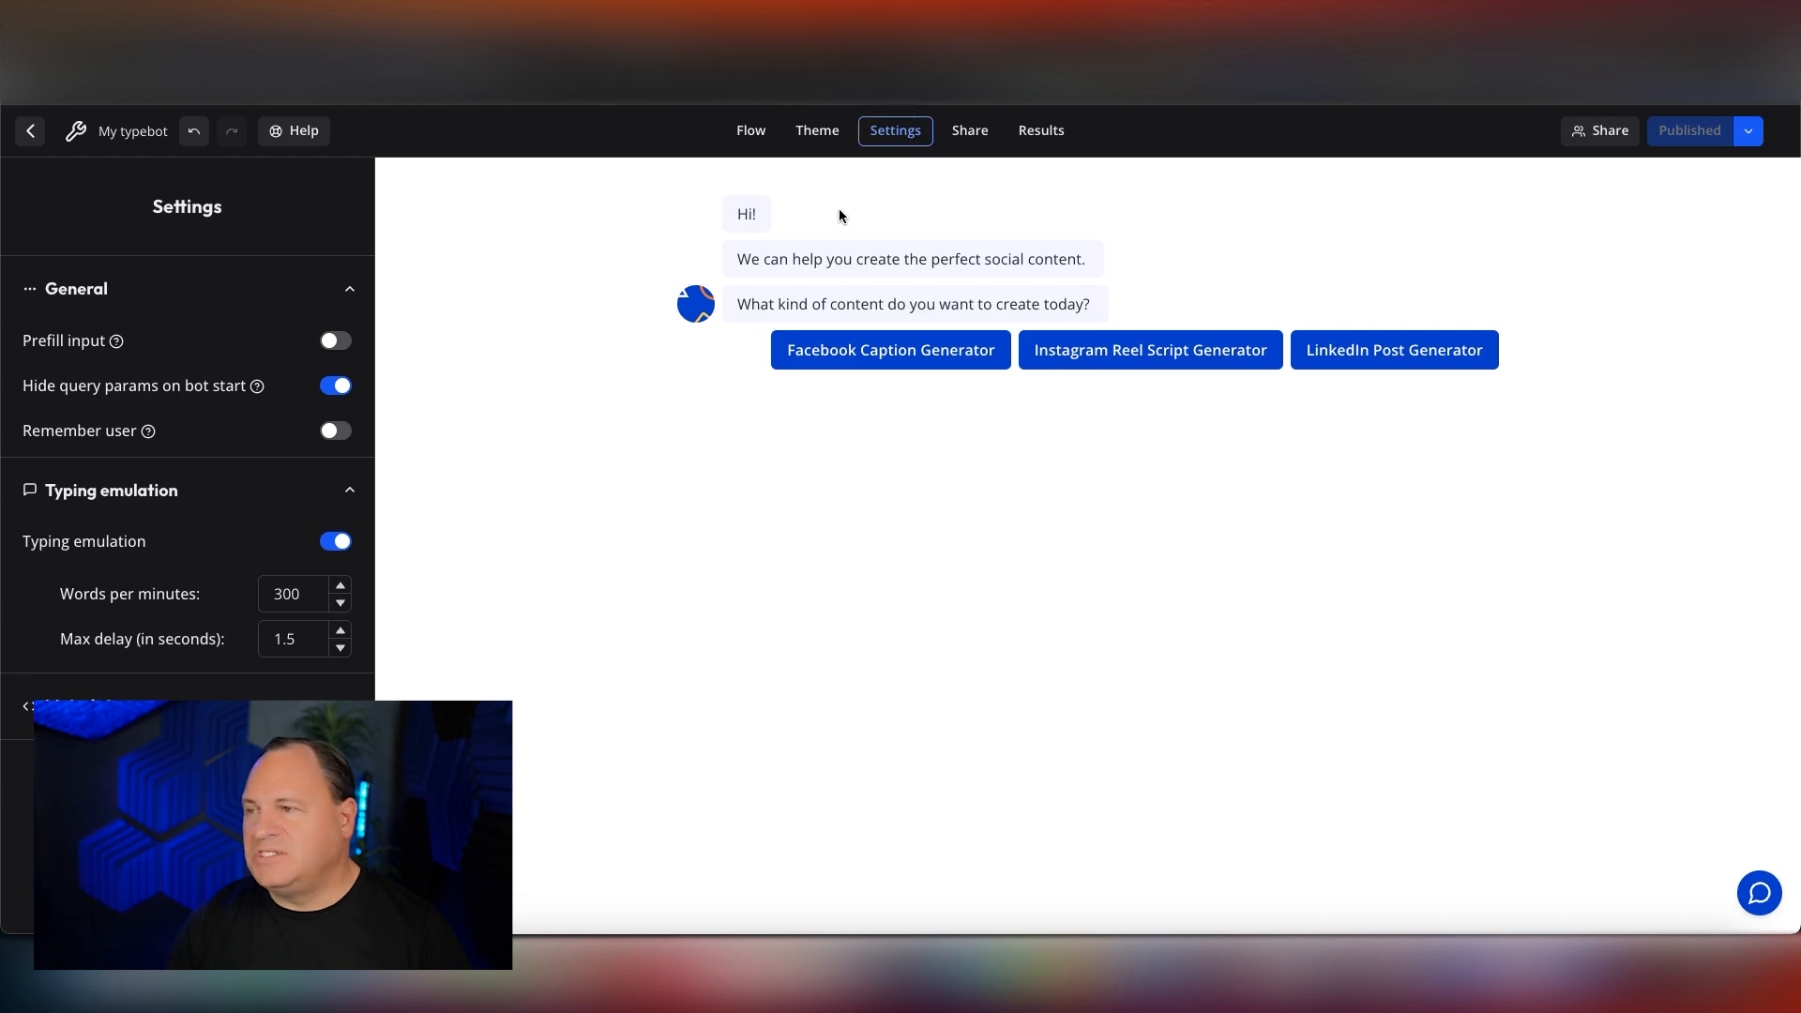
Review the typebot's embed options, trying the fullscreen setting of the standard HTML & Javascript embed and closing it.
click(975, 134)
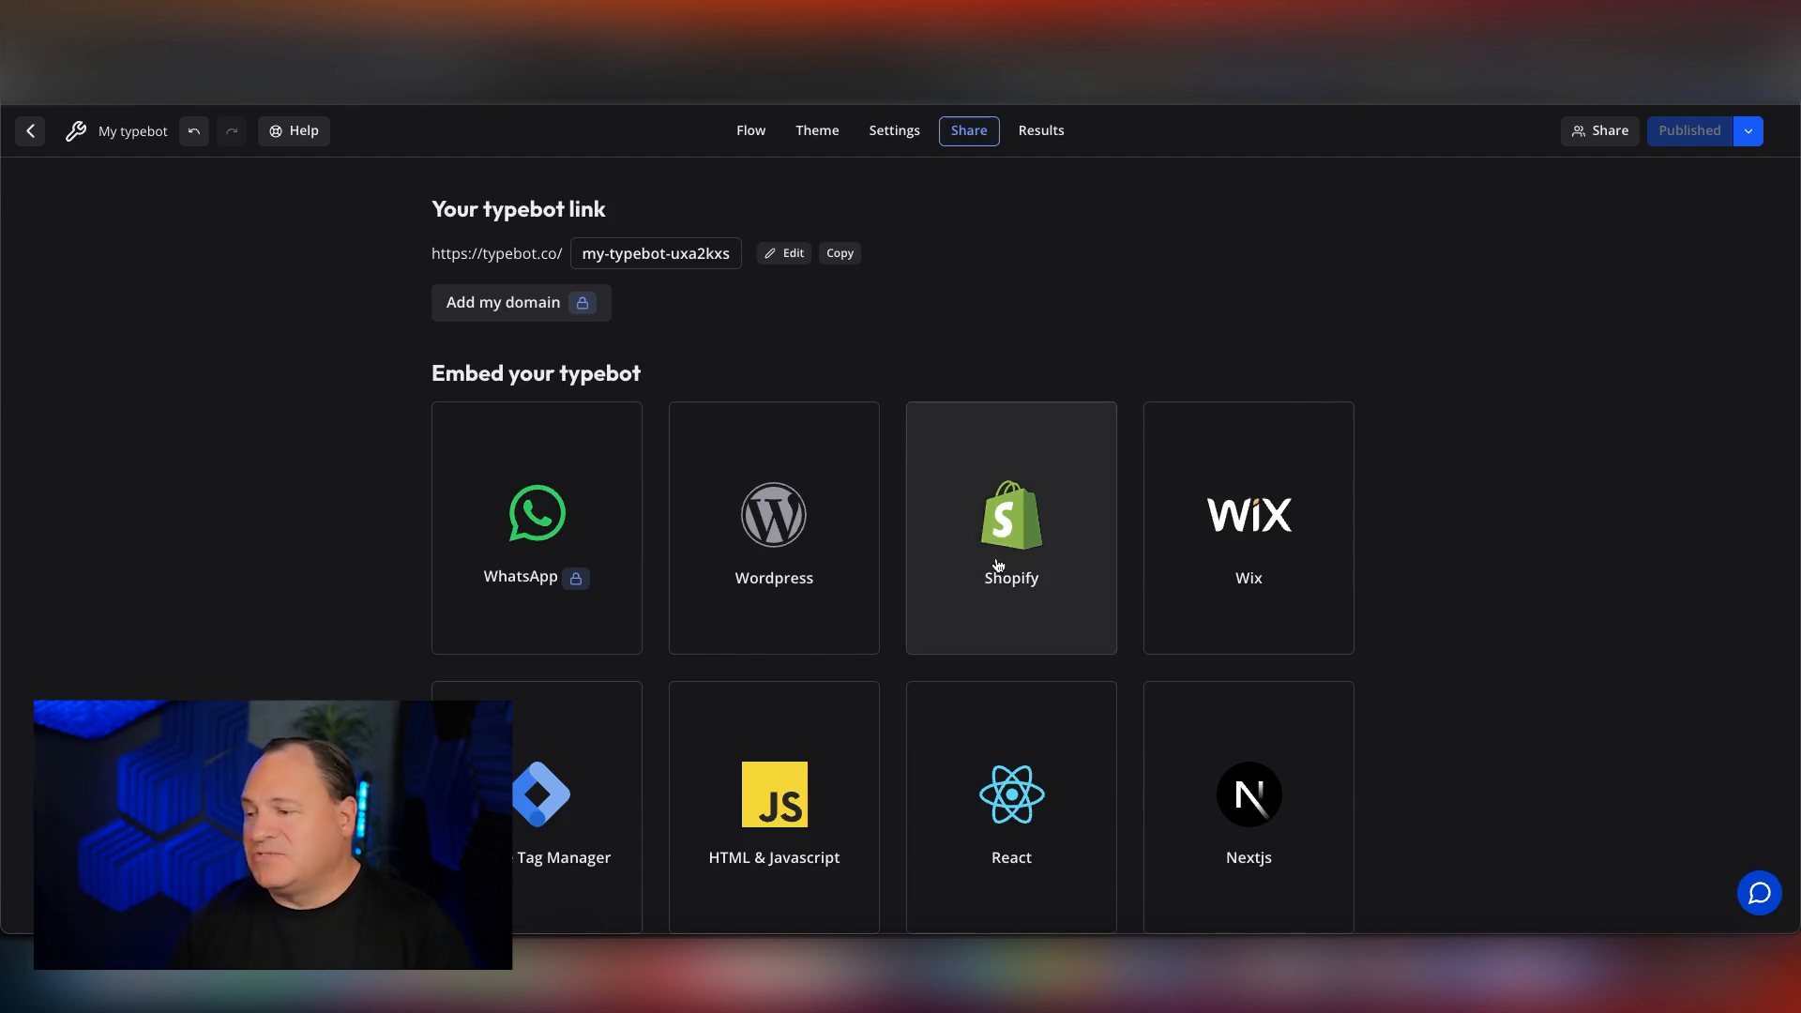
scroll(999, 562, down, 5)
scroll(999, 563, down, 3)
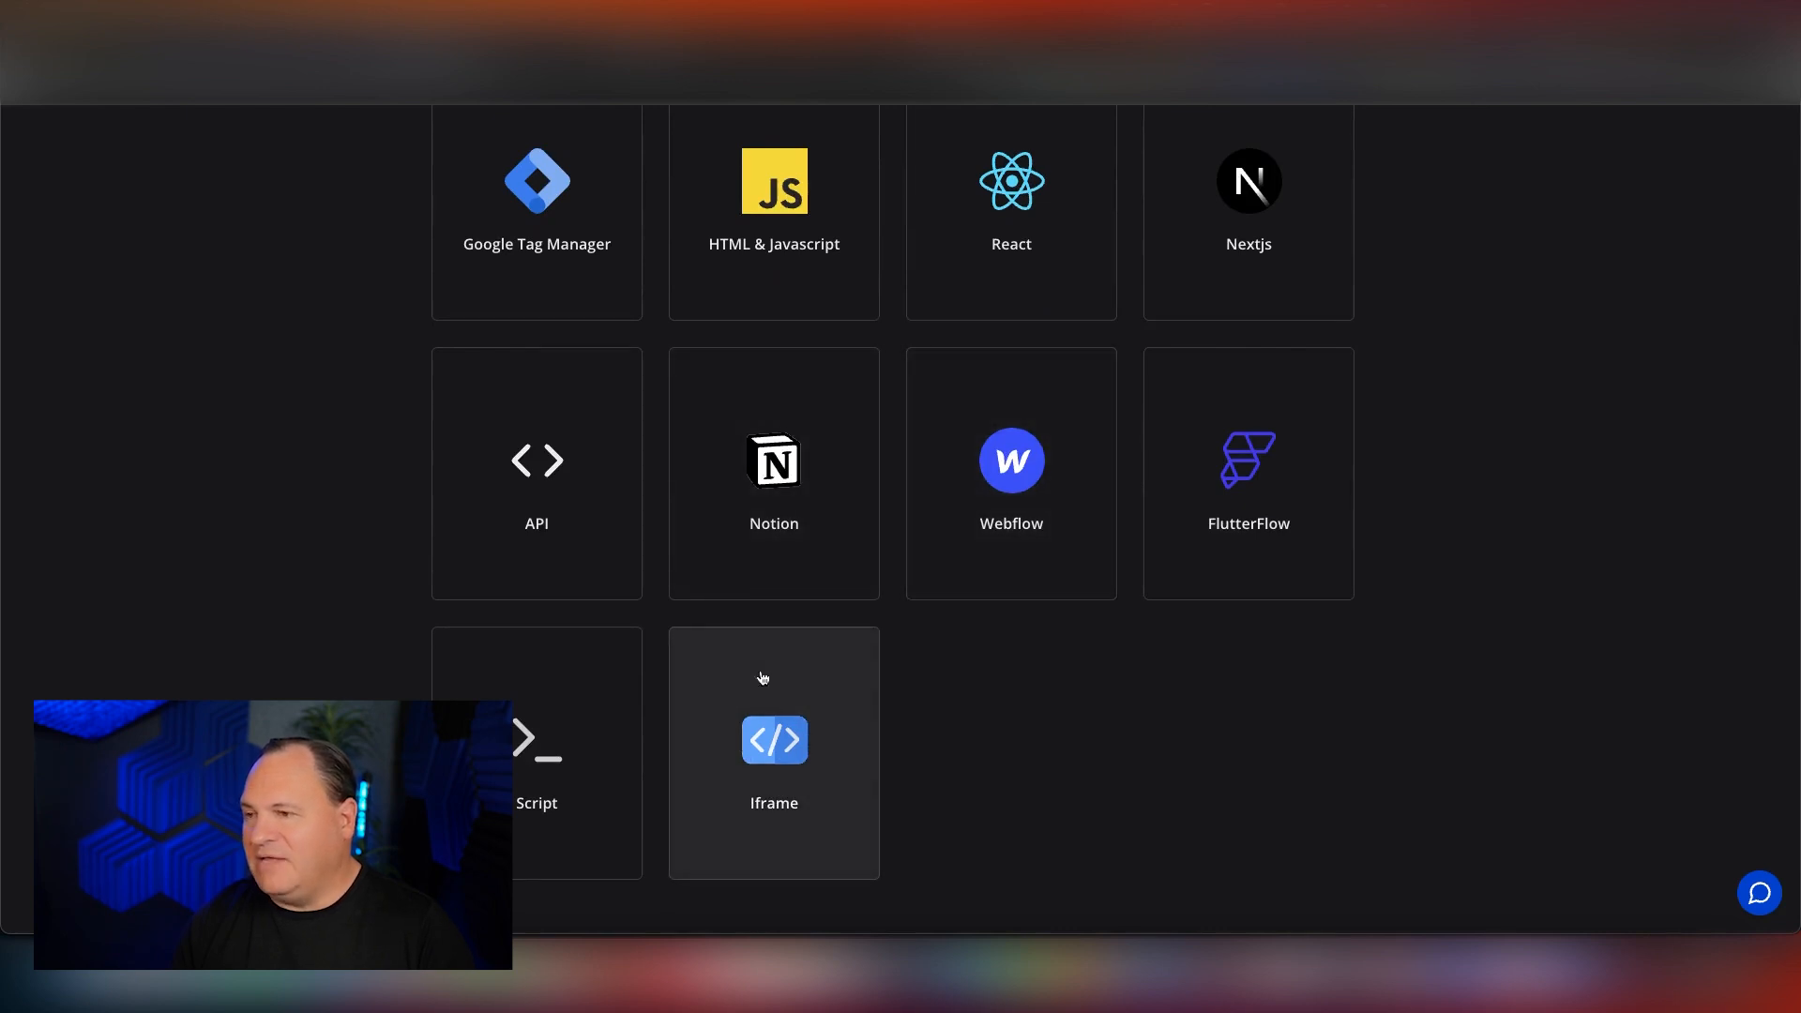
scroll(736, 530, up, 2)
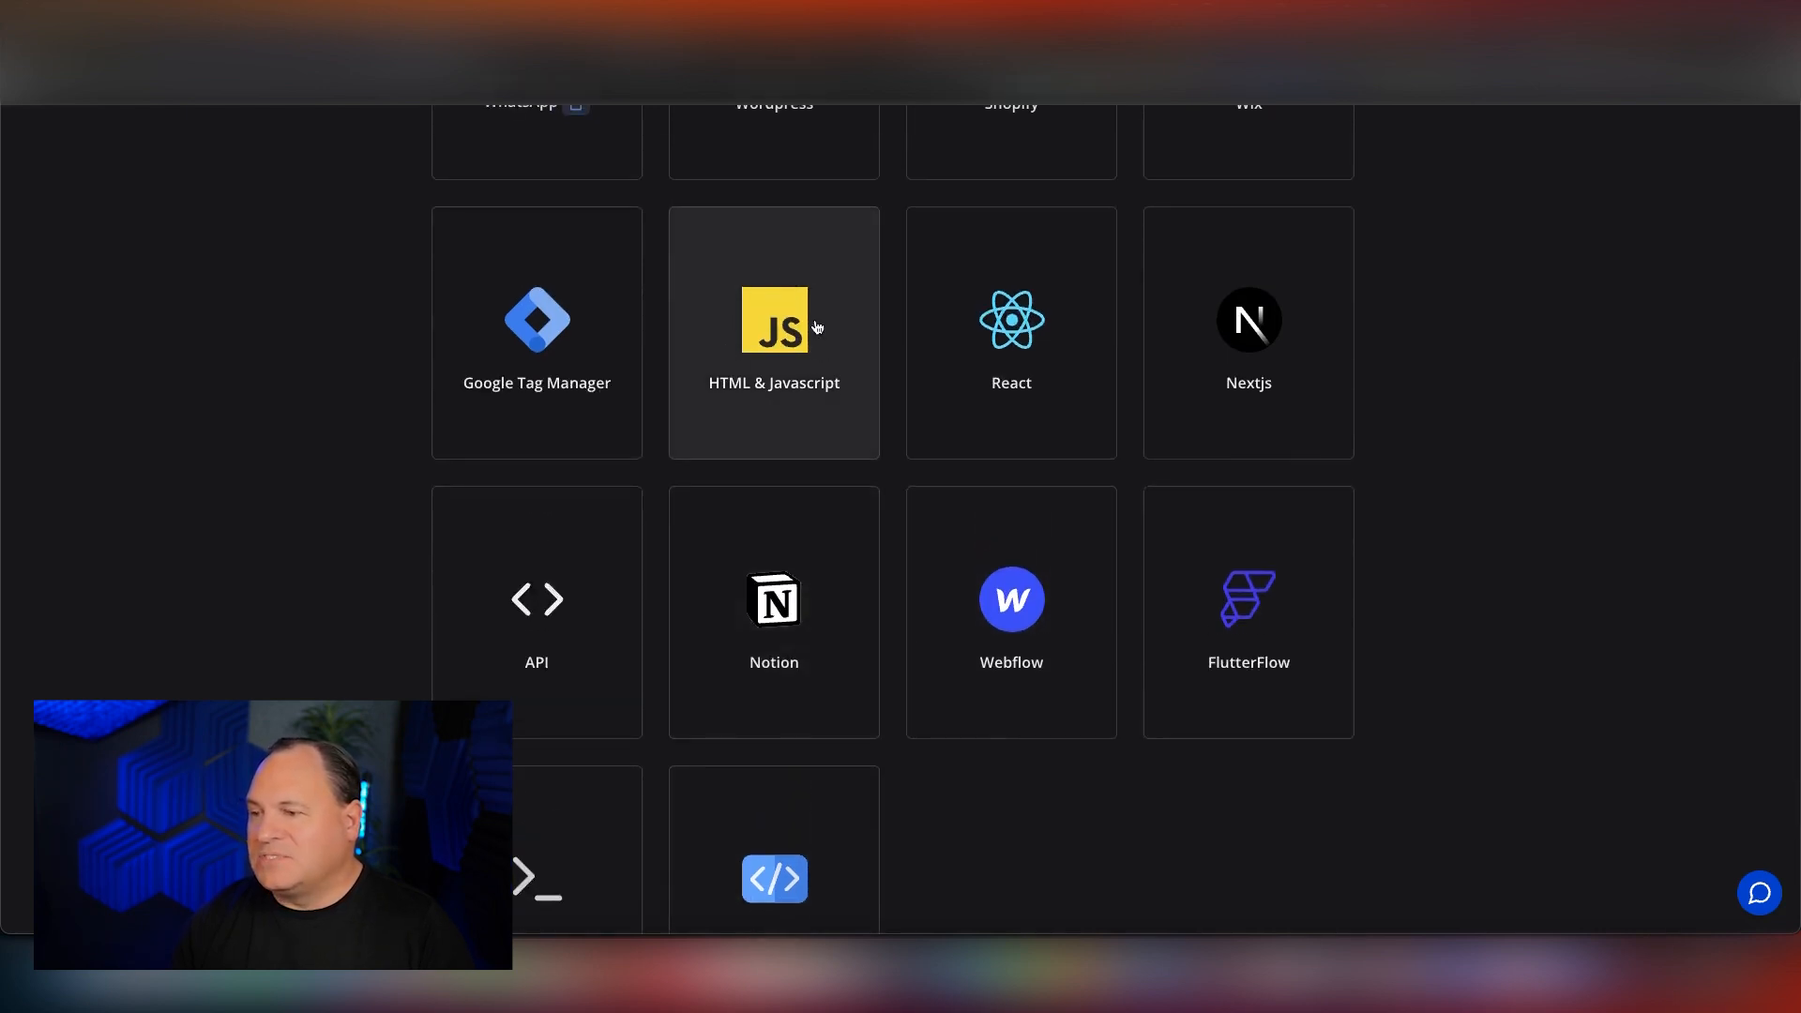
click(775, 326)
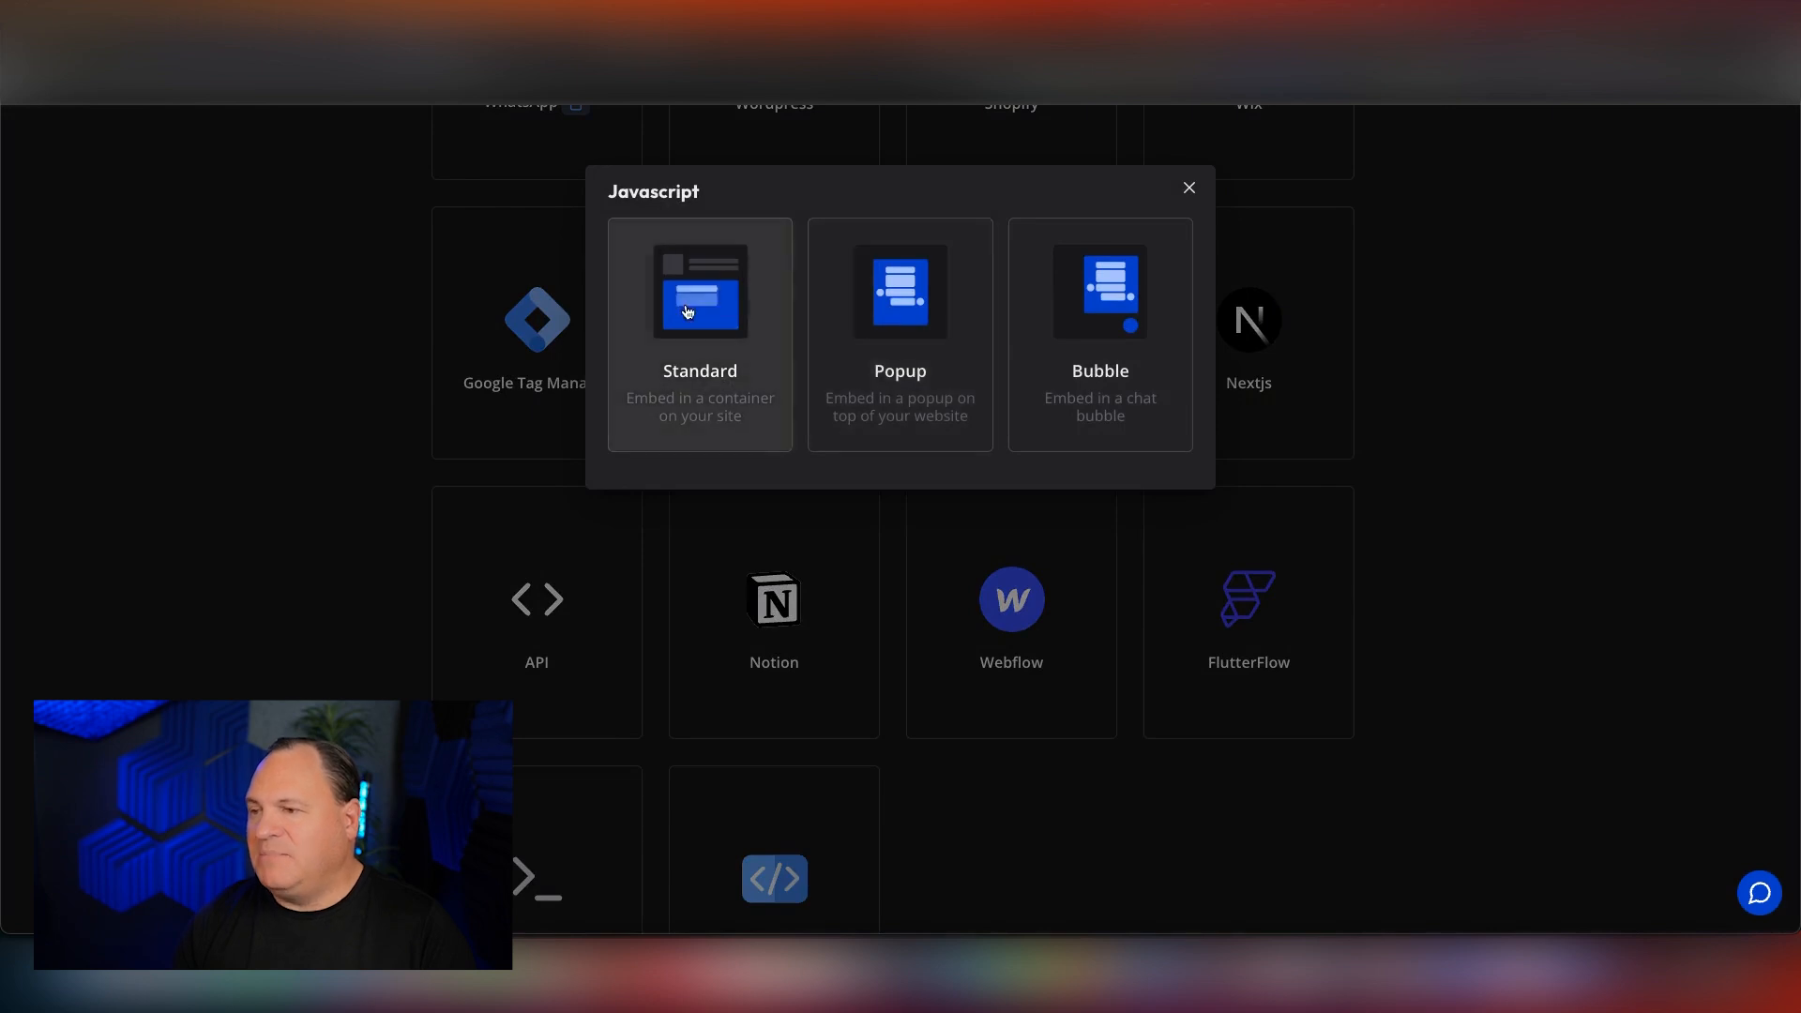
click(770, 376)
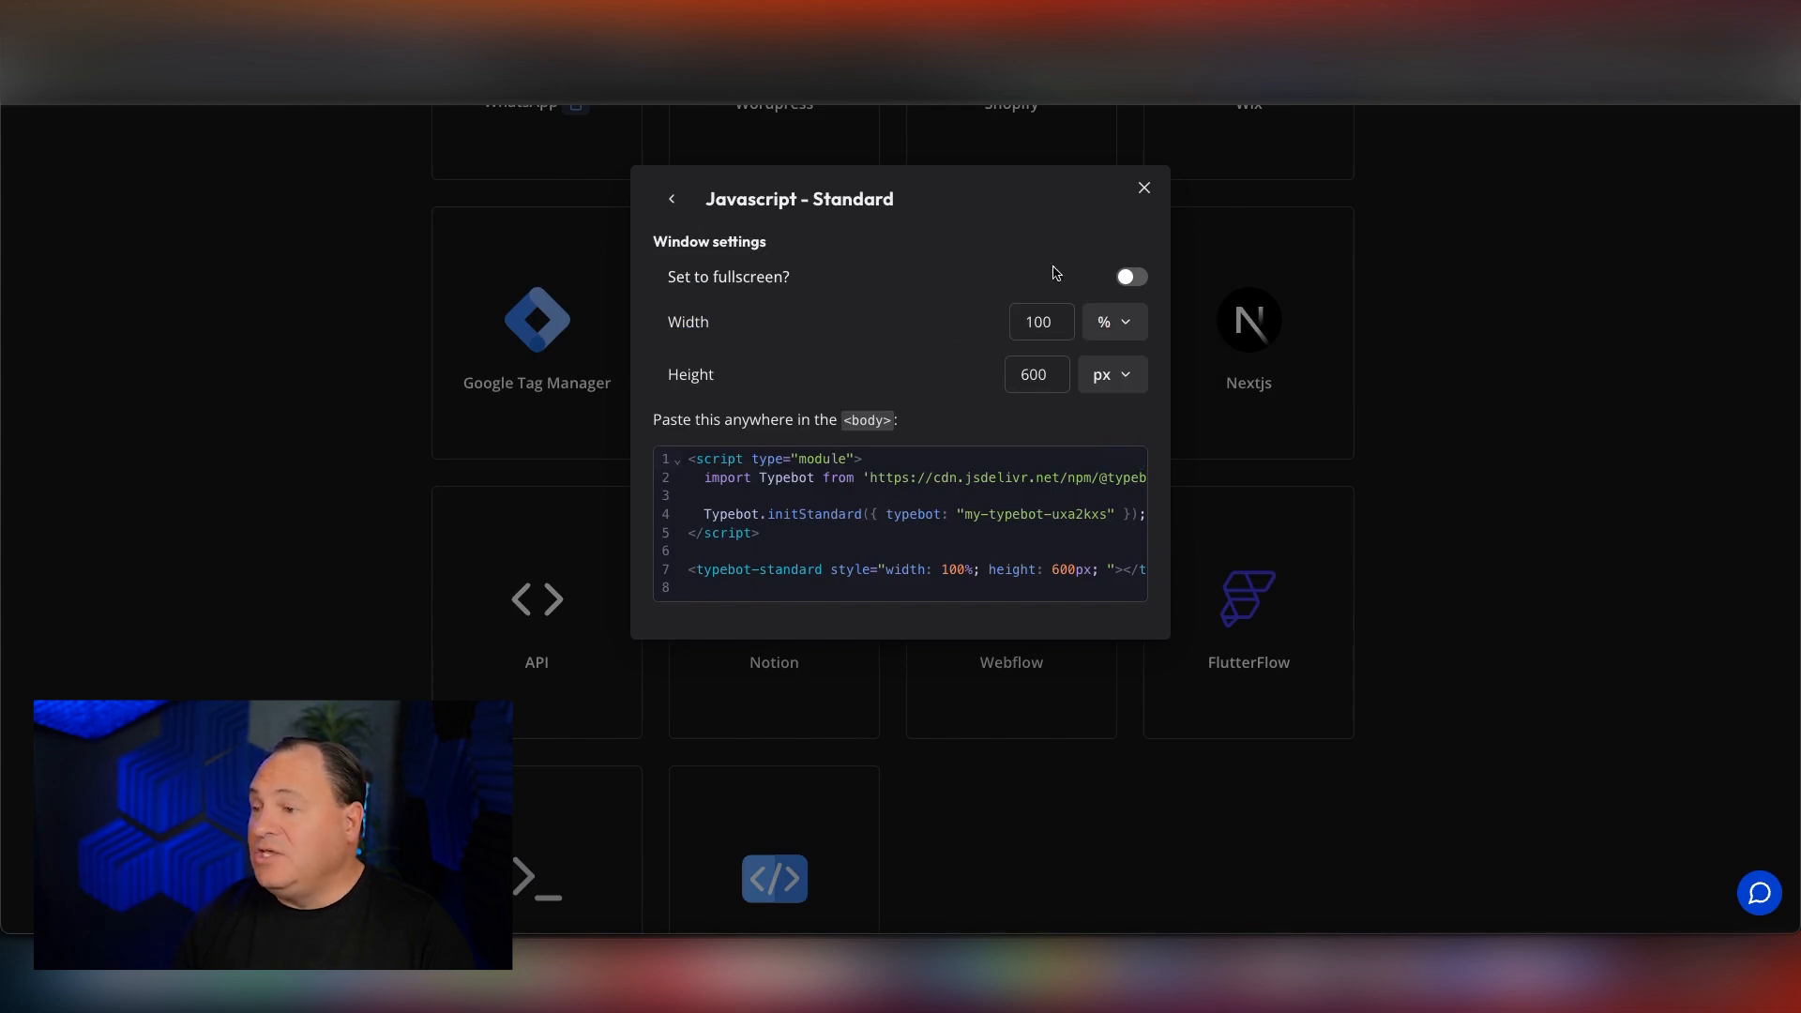
click(1130, 280)
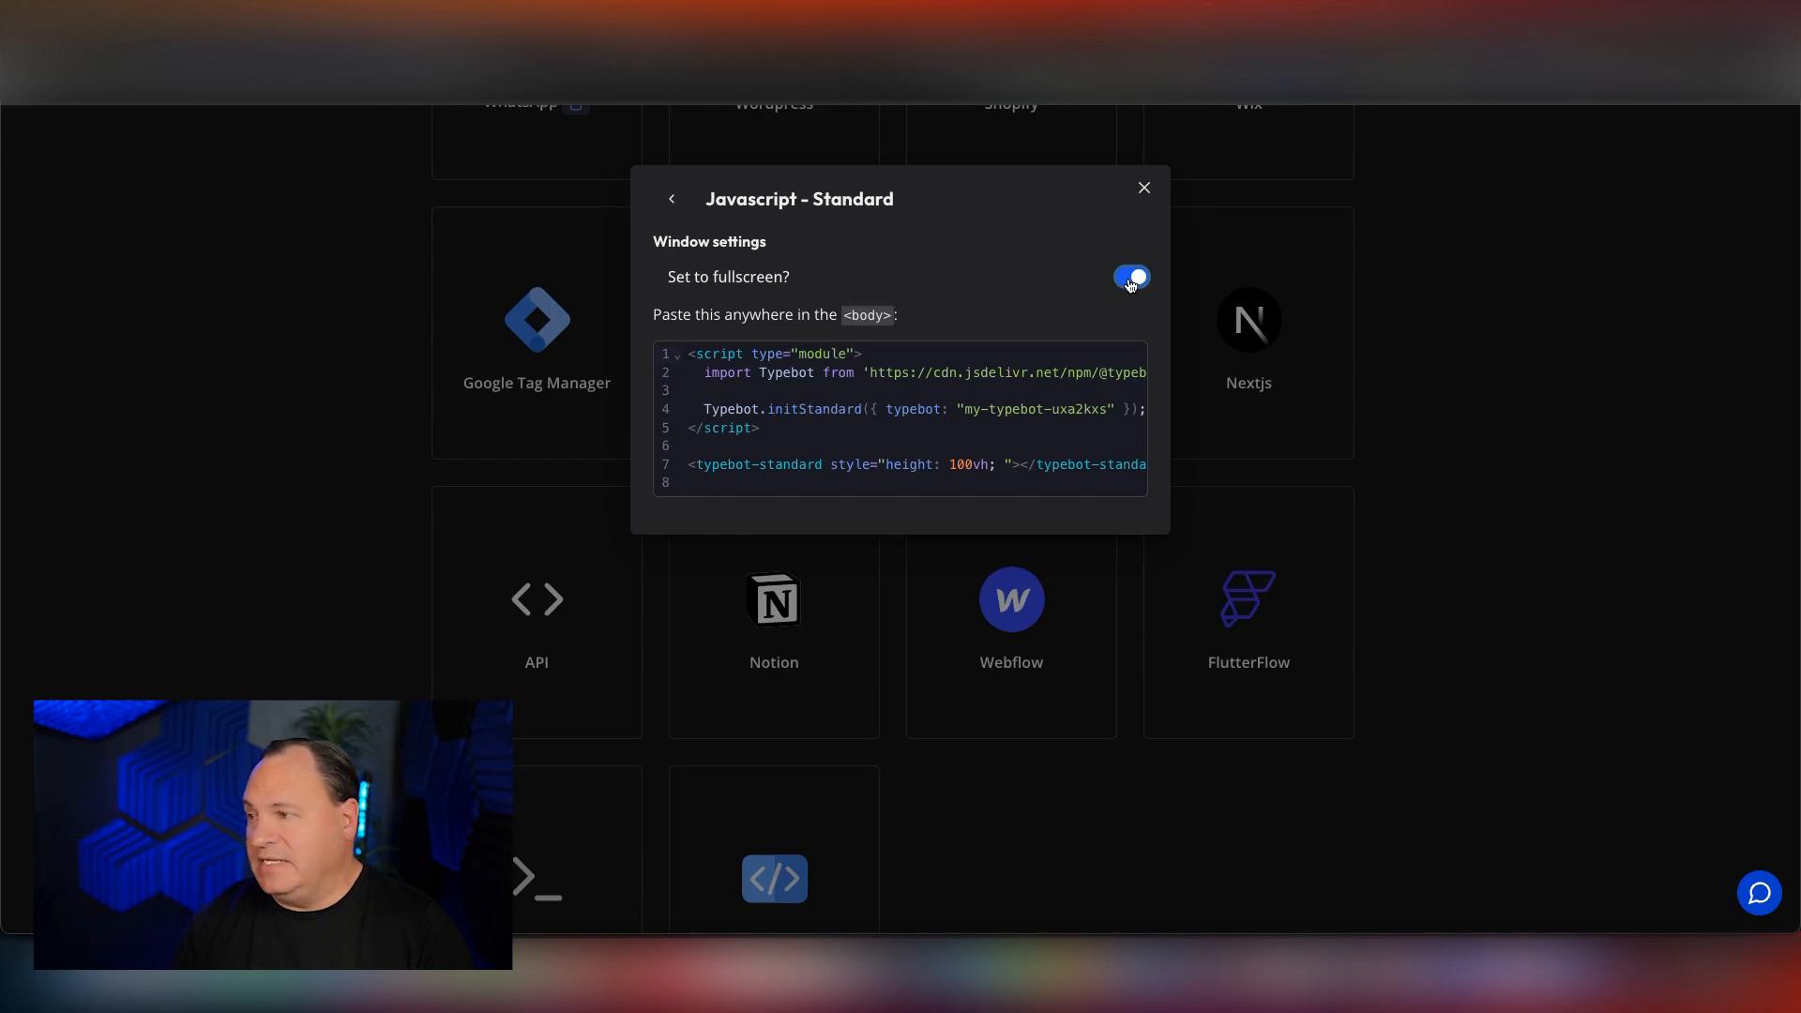
click(1143, 187)
scroll(523, 335, up, 3)
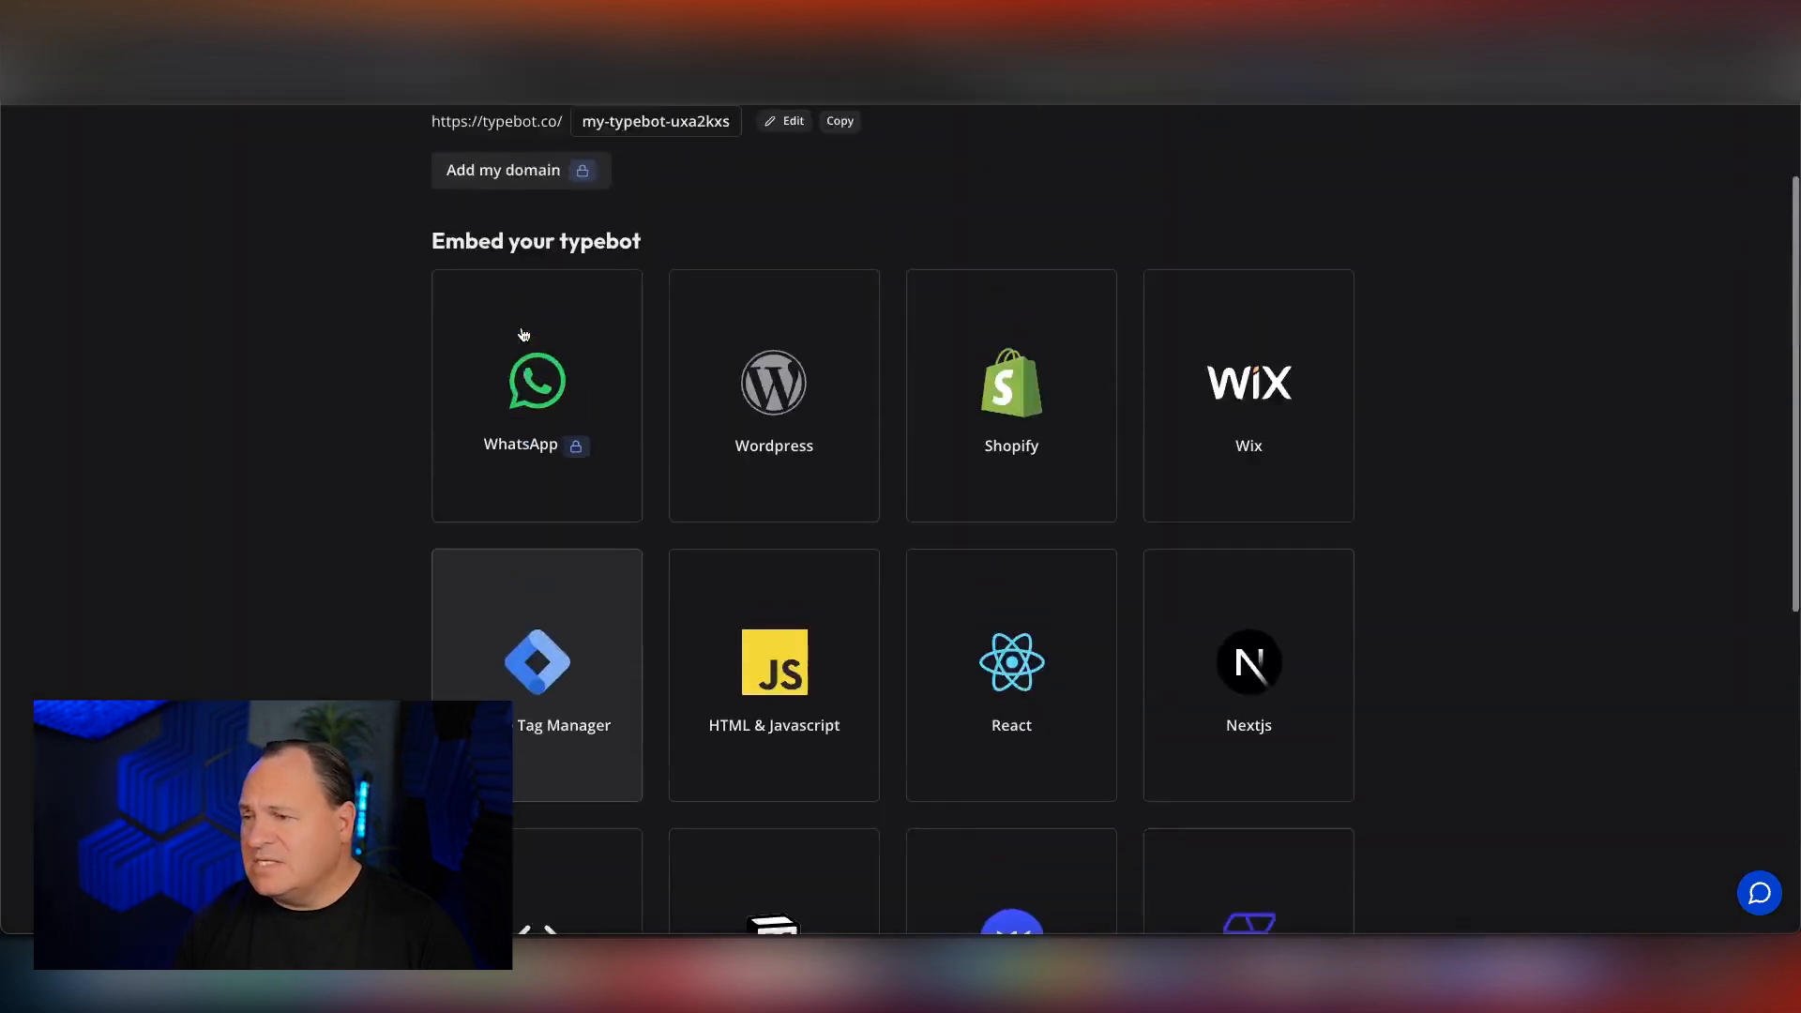
scroll(523, 335, up, 2)
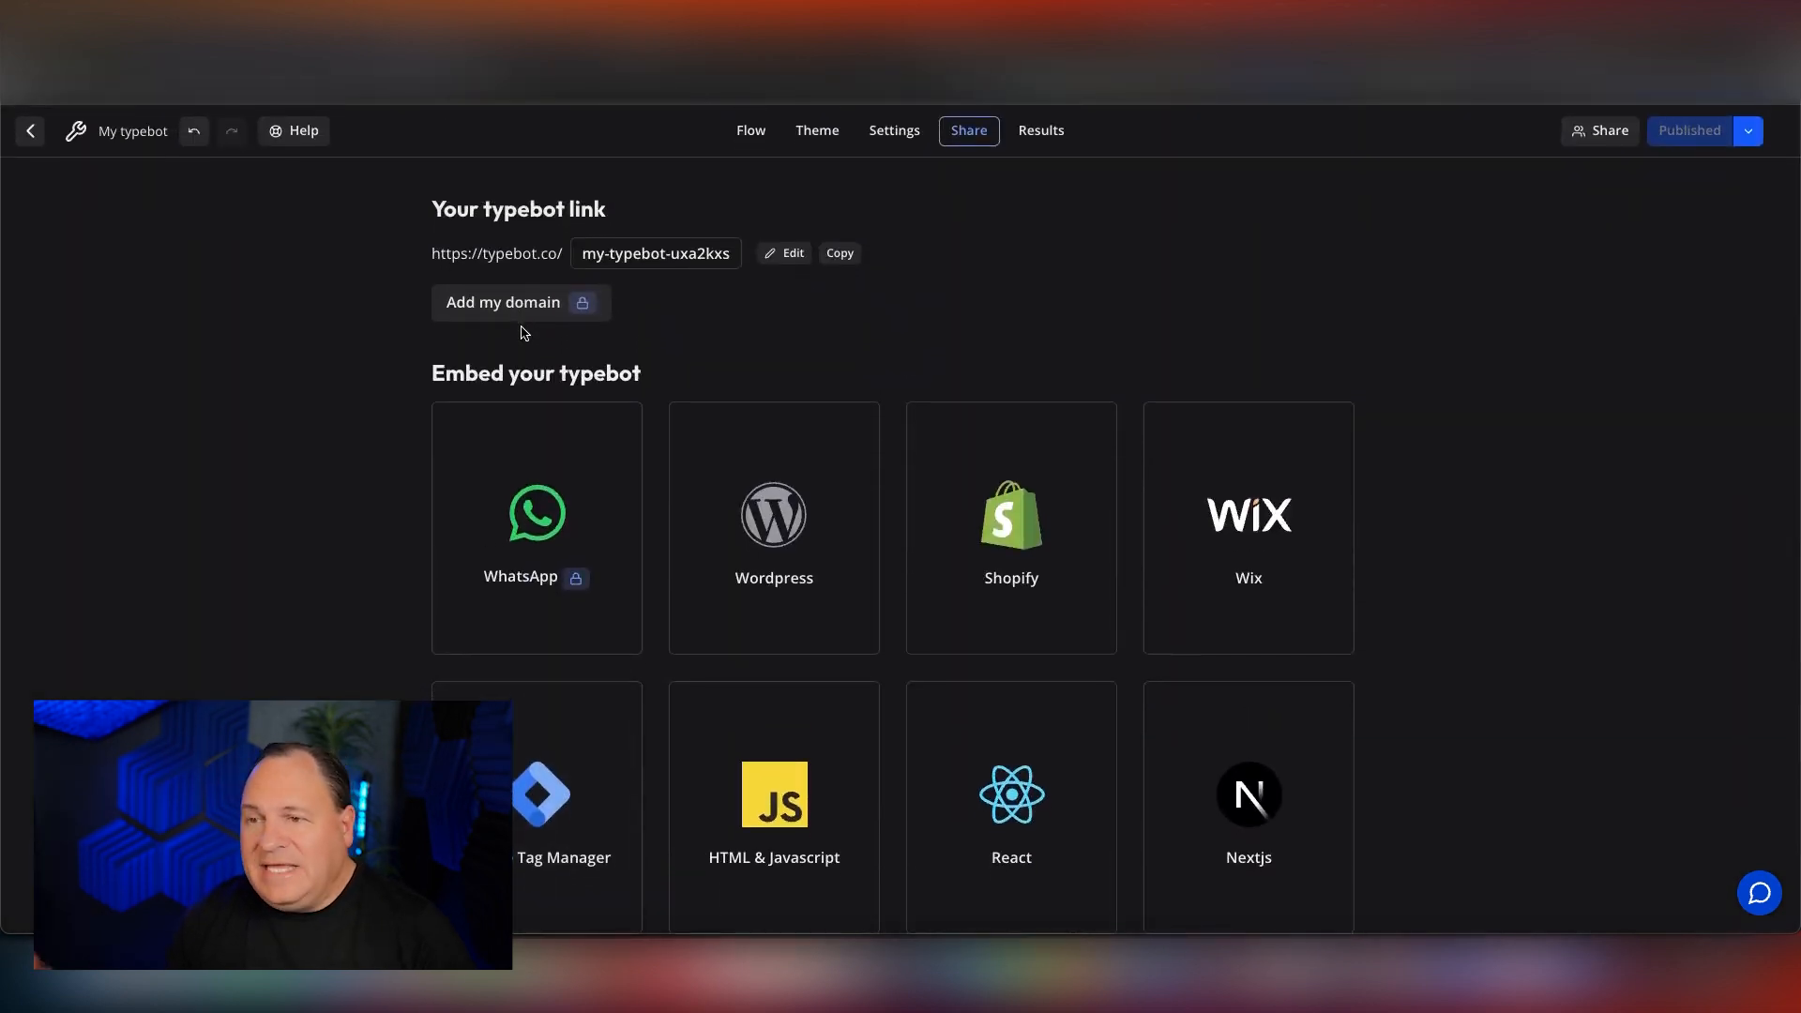